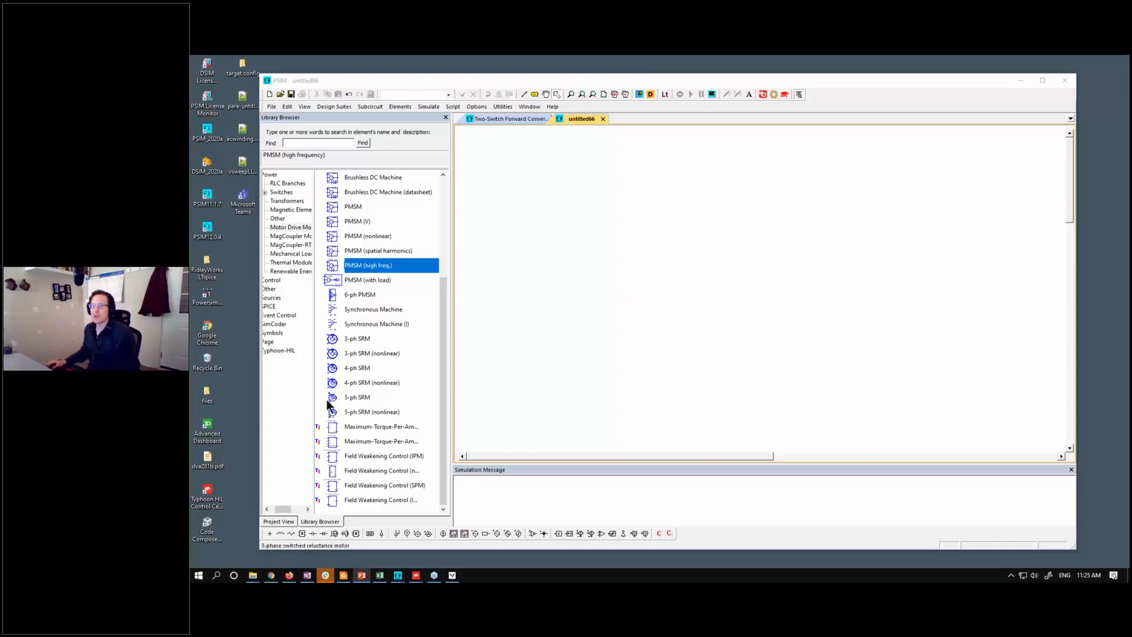
Search the element library for "cable" and place a 3-ph AC Cable (1) on the blank schematic.
{"action": "left_click_drag", "start_coordinate": [283, 507], "coordinate": [279, 507]}
{"action": "left_click", "coordinate": [312, 143]}
{"action": "type", "text": "cab"}
{"action": "key", "text": "Return"}
{"action": "type", "text": "le"}
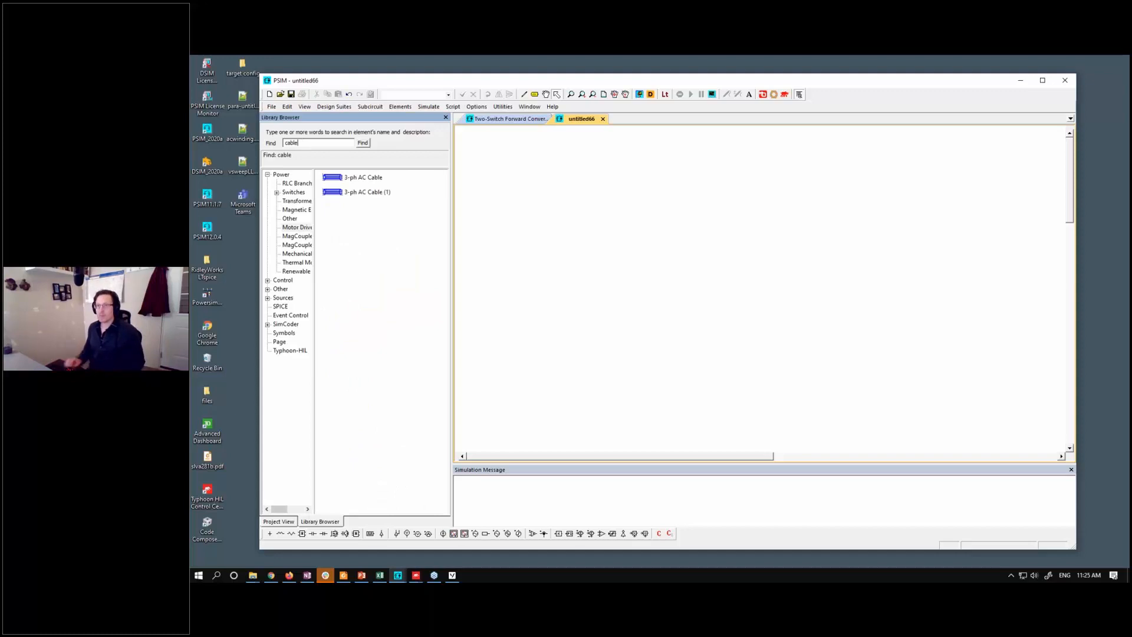
{"action": "left_click", "coordinate": [367, 193]}
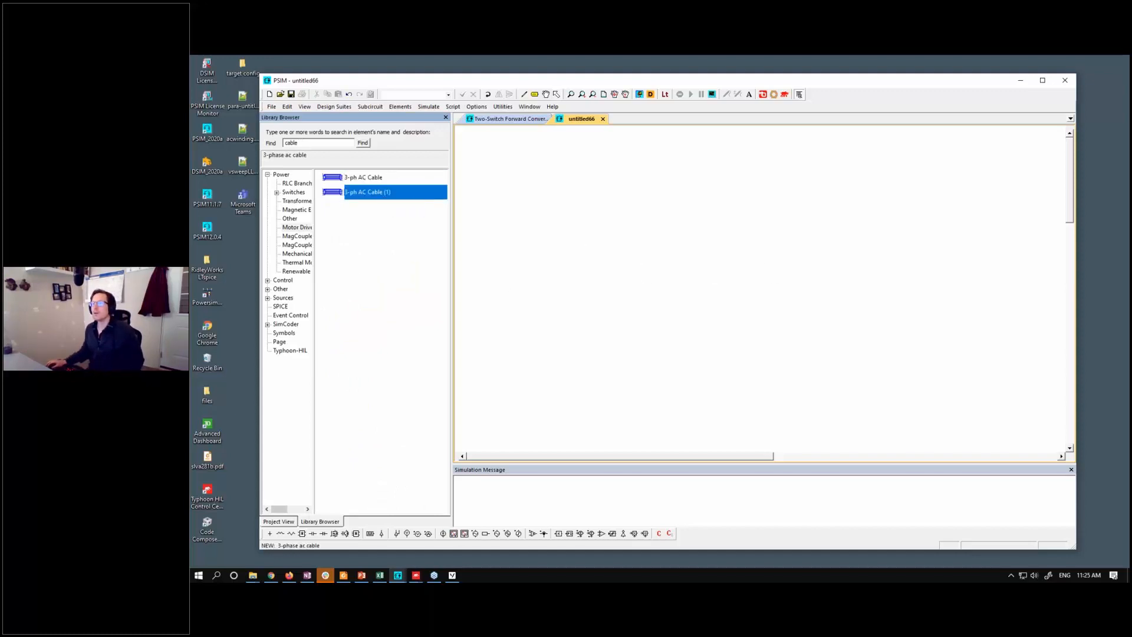
{"action": "left_click", "coordinate": [690, 252]}
{"action": "key", "text": "Escape"}
{"action": "double_click", "coordinate": [690, 253]}
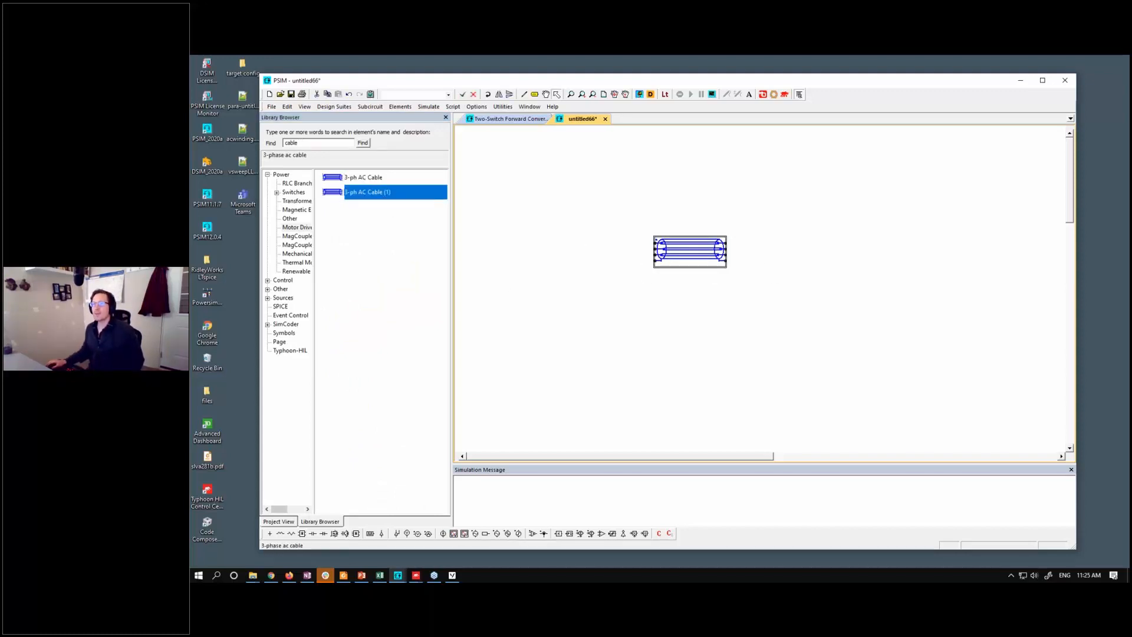
{"action": "left_click", "coordinate": [1043, 324]}
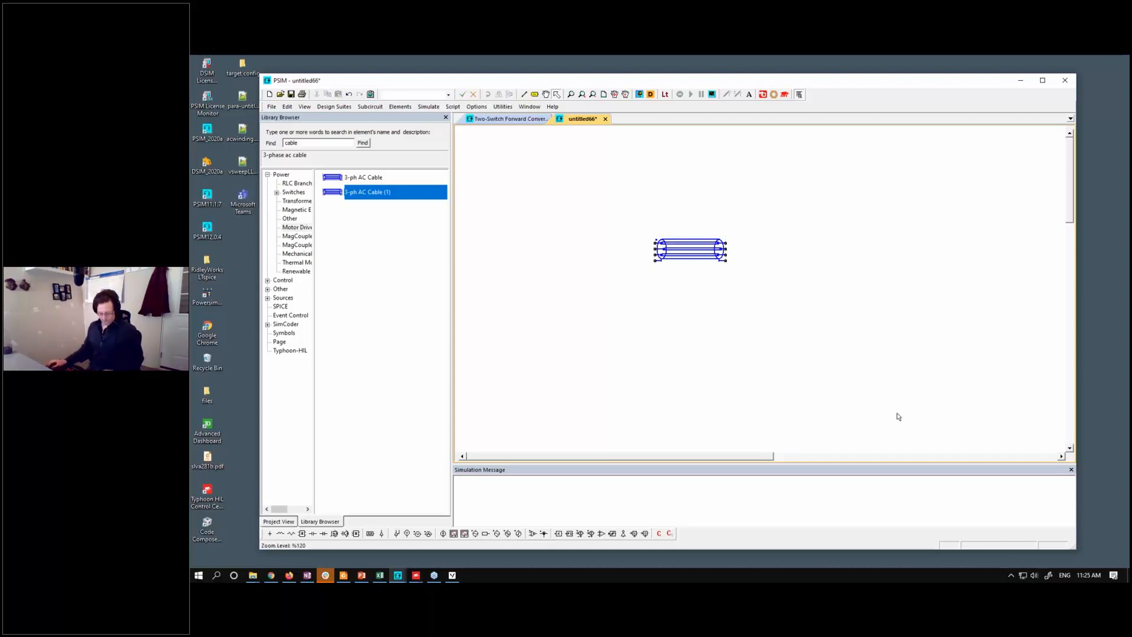
{"action": "left_click", "coordinate": [1120, 278]}
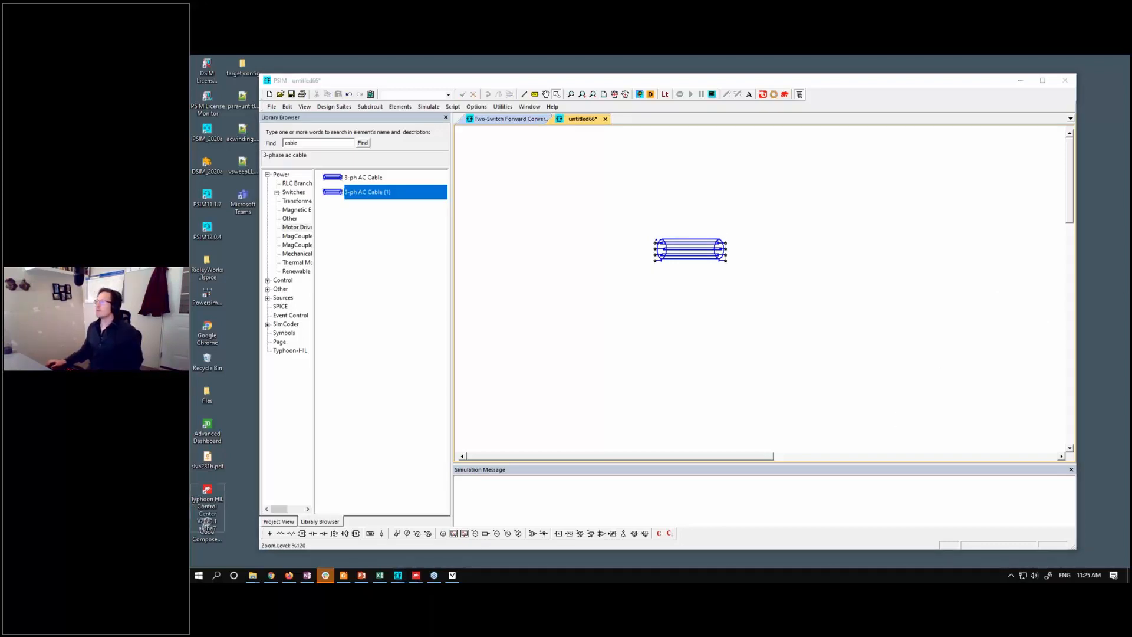
Place proportional blocks below the cable and open the parameters of one of them.
{"action": "key", "text": "super+d"}
{"action": "mouse_move", "coordinate": [398, 575]}
{"action": "left_click", "coordinate": [444, 532]}
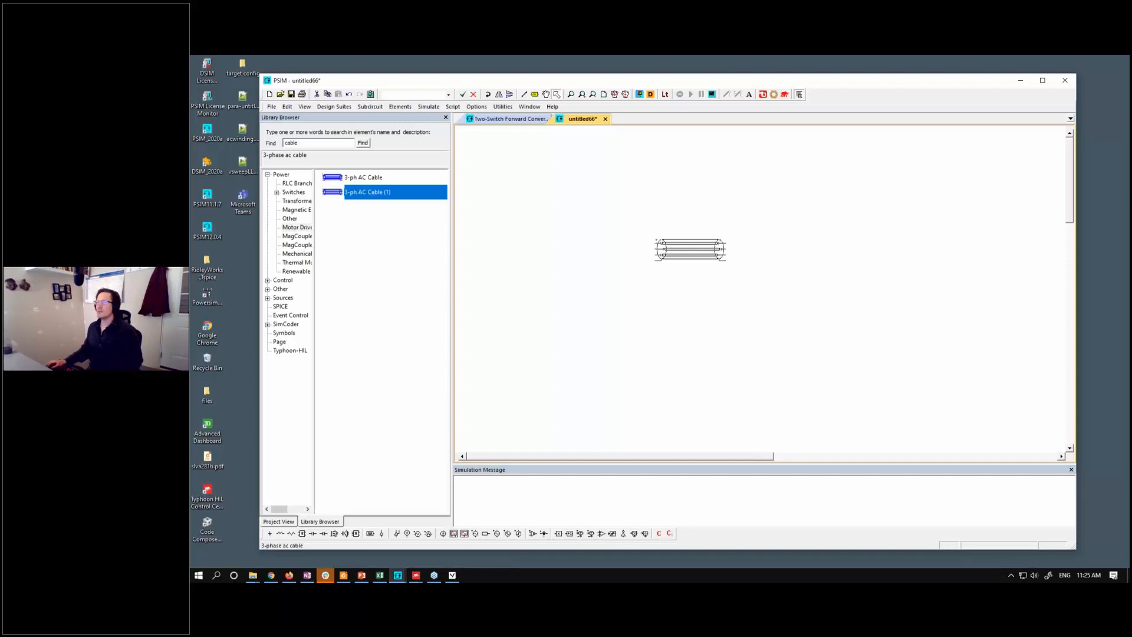
{"action": "left_click", "coordinate": [463, 316]}
{"action": "left_click", "coordinate": [558, 534]}
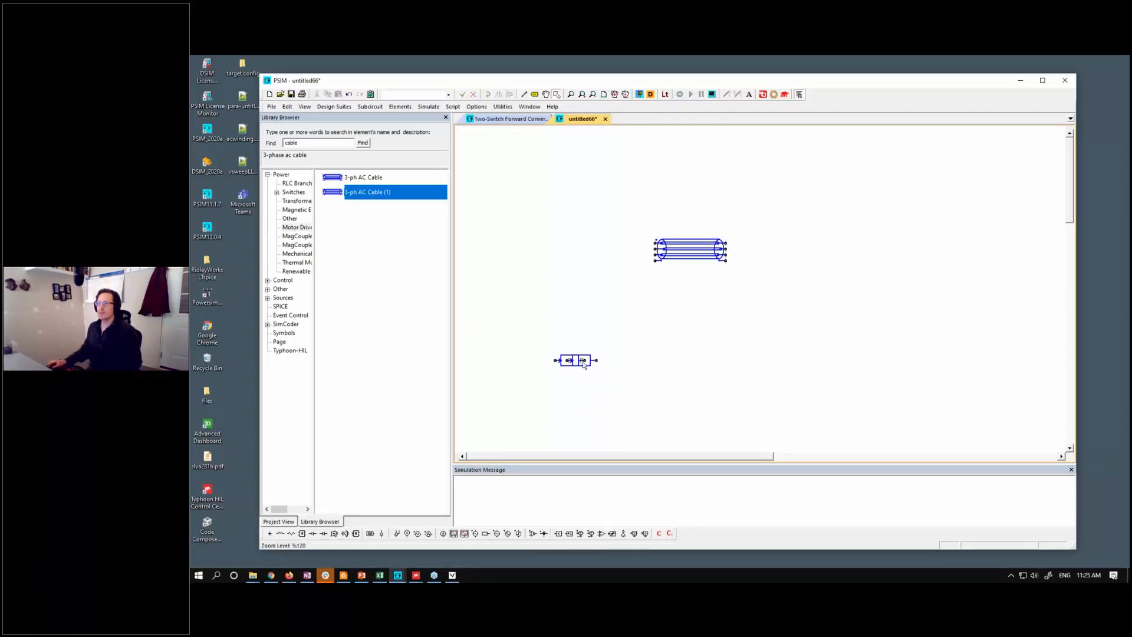
{"action": "left_click", "coordinate": [583, 365]}
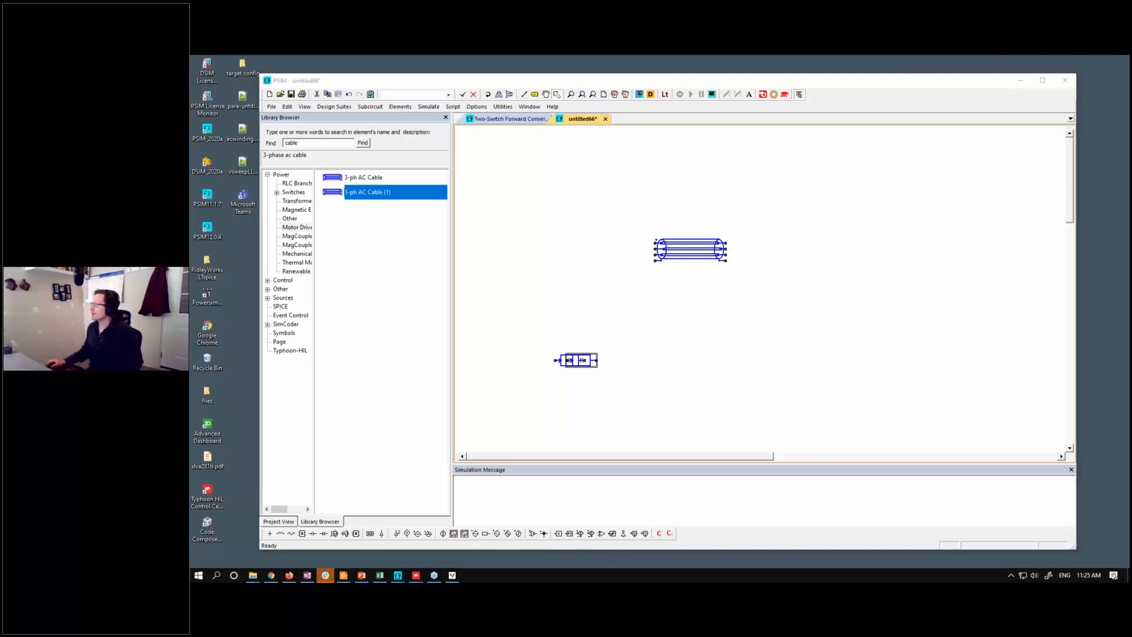
{"action": "left_click_drag", "start_coordinate": [1129, 177], "coordinate": [664, 163]}
{"action": "left_click", "coordinate": [679, 353]}
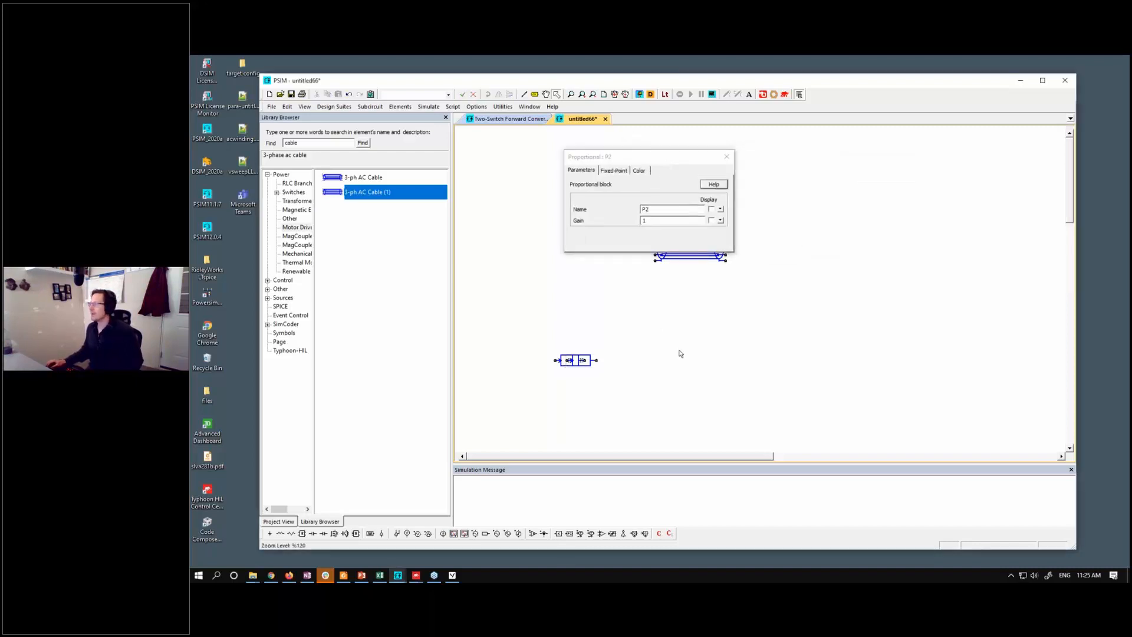
Close the proportional block's parameters and delete the proportional blocks from the schematic.
{"action": "left_click", "coordinate": [628, 332]}
{"action": "left_click", "coordinate": [726, 157]}
{"action": "left_click", "coordinate": [579, 361]}
{"action": "key", "text": "Delete"}
{"action": "left_click_drag", "start_coordinate": [524, 331], "coordinate": [645, 410]}
{"action": "key", "text": "Delete"}
Open the cable element's help page and examine its parameter definitions and the model schematic for one section.
{"action": "left_click", "coordinate": [697, 256]}
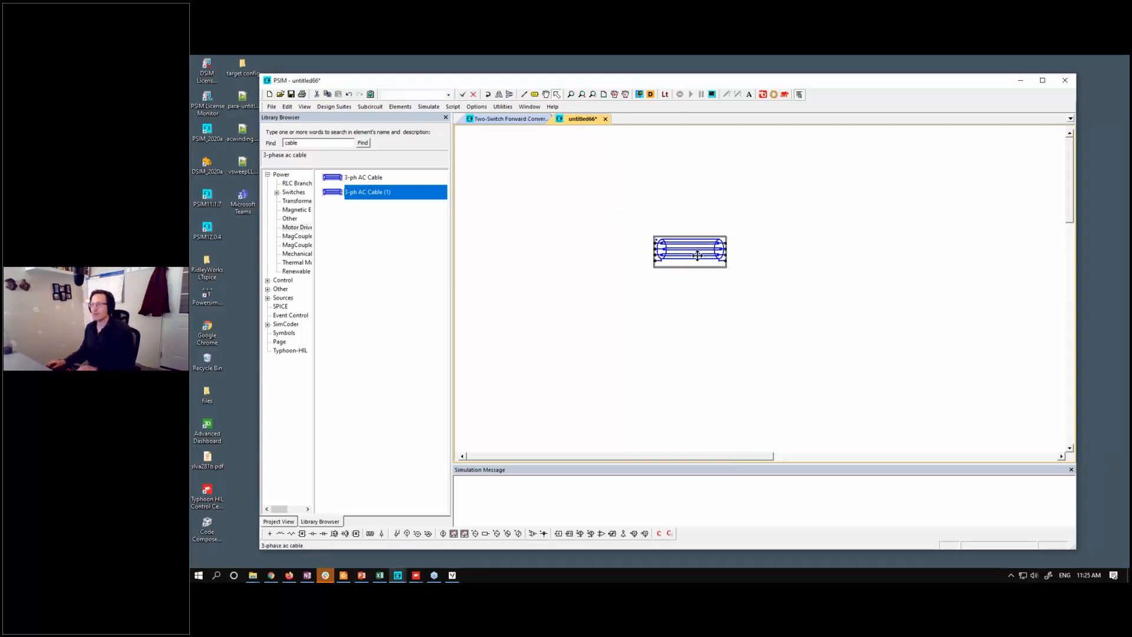
{"action": "double_click", "coordinate": [697, 256]}
{"action": "left_click", "coordinate": [724, 180]}
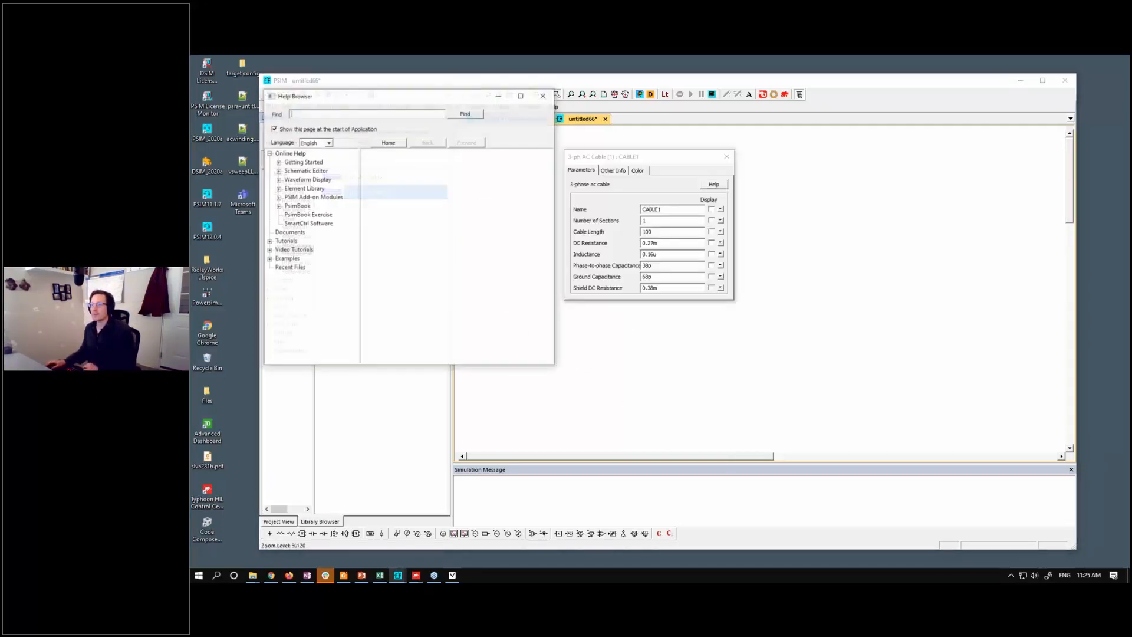
{"action": "left_click_drag", "start_coordinate": [442, 97], "coordinate": [479, 153]}
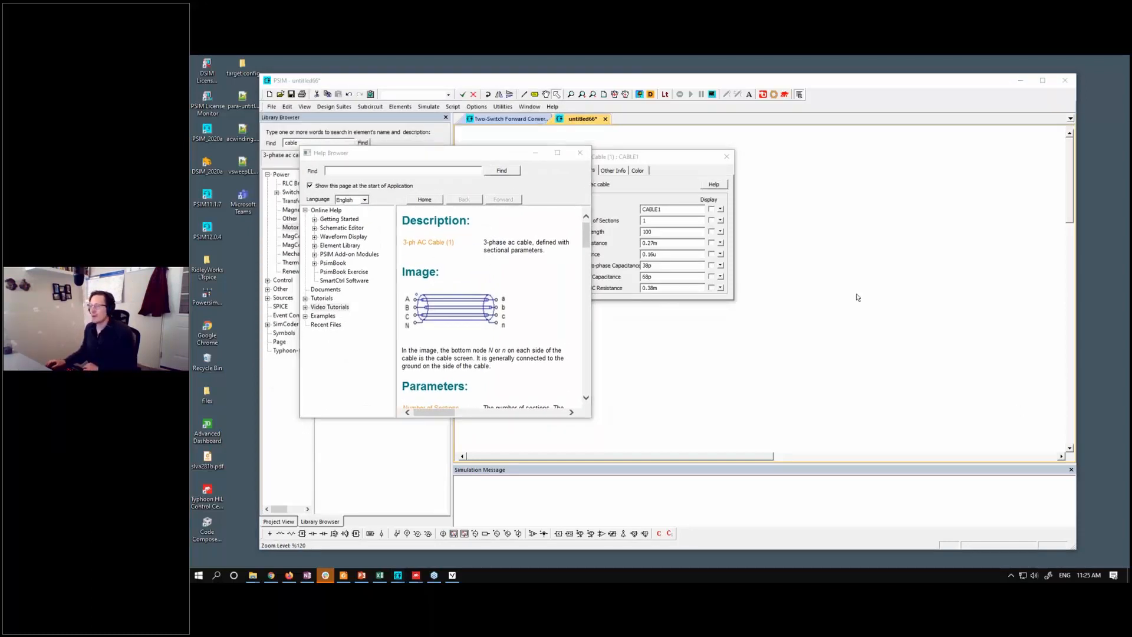
{"action": "left_click_drag", "start_coordinate": [619, 155], "coordinate": [809, 154]}
{"action": "left_click_drag", "start_coordinate": [592, 420], "coordinate": [890, 477]}
{"action": "mouse_move", "coordinate": [663, 151]}
{"action": "left_mouse_down"}
{"action": "mouse_move", "coordinate": [585, 129]}
{"action": "mouse_move", "coordinate": [649, 197]}
{"action": "mouse_move", "coordinate": [645, 149]}
{"action": "left_mouse_up"}
{"action": "scroll", "coordinate": [590, 389], "scroll_direction": "down", "scroll_amount": 15}
{"action": "scroll", "coordinate": [589, 389], "scroll_direction": "down", "scroll_amount": 4}
{"action": "scroll", "coordinate": [531, 366], "scroll_direction": "up", "scroll_amount": 6}
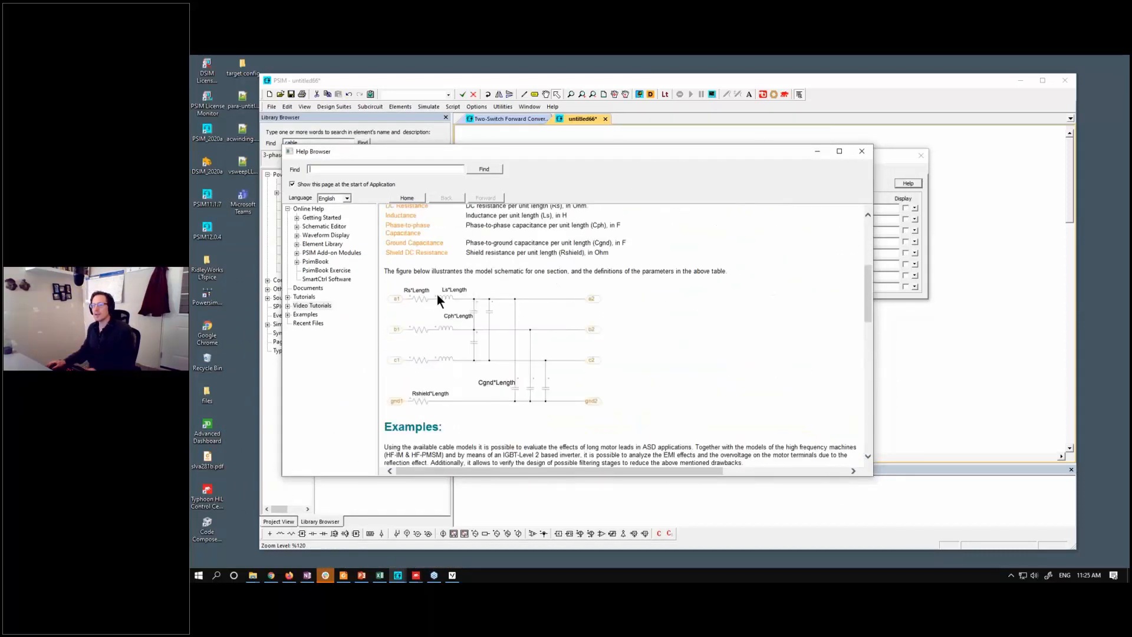
{"action": "left_click_drag", "start_coordinate": [677, 163], "coordinate": [686, 196]}
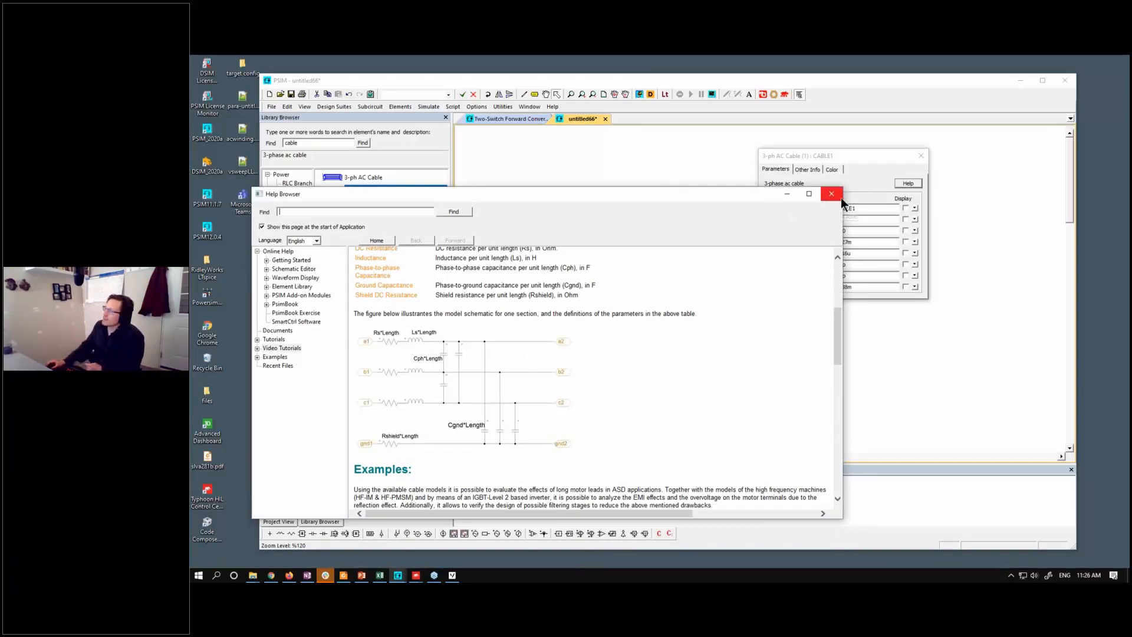
{"action": "left_click_drag", "start_coordinate": [693, 194], "coordinate": [634, 253]}
{"action": "left_click", "coordinate": [921, 156]}
Duplicate the 3-phase cable and position the copy to its right, wired to the first cable.
{"action": "left_click", "coordinate": [774, 253]}
{"action": "key", "text": "ctrl+c"}
{"action": "key", "text": "ctrl+v"}
{"action": "left_click", "coordinate": [822, 251]}
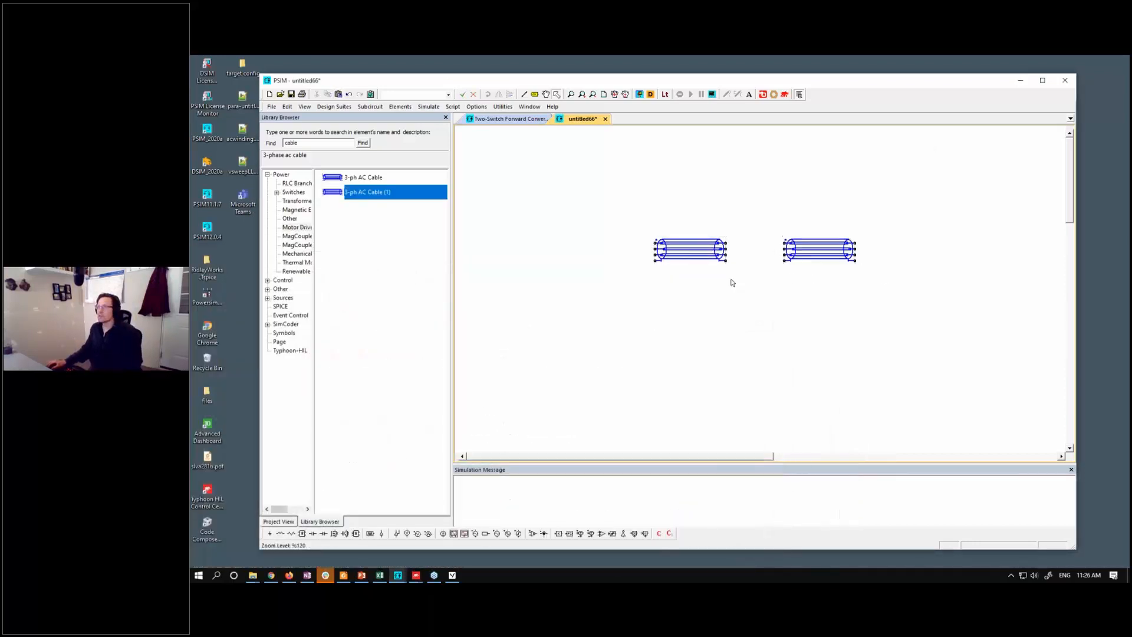
{"action": "left_click", "coordinate": [817, 250]}
{"action": "left_click_drag", "start_coordinate": [817, 250], "coordinate": [842, 255]}
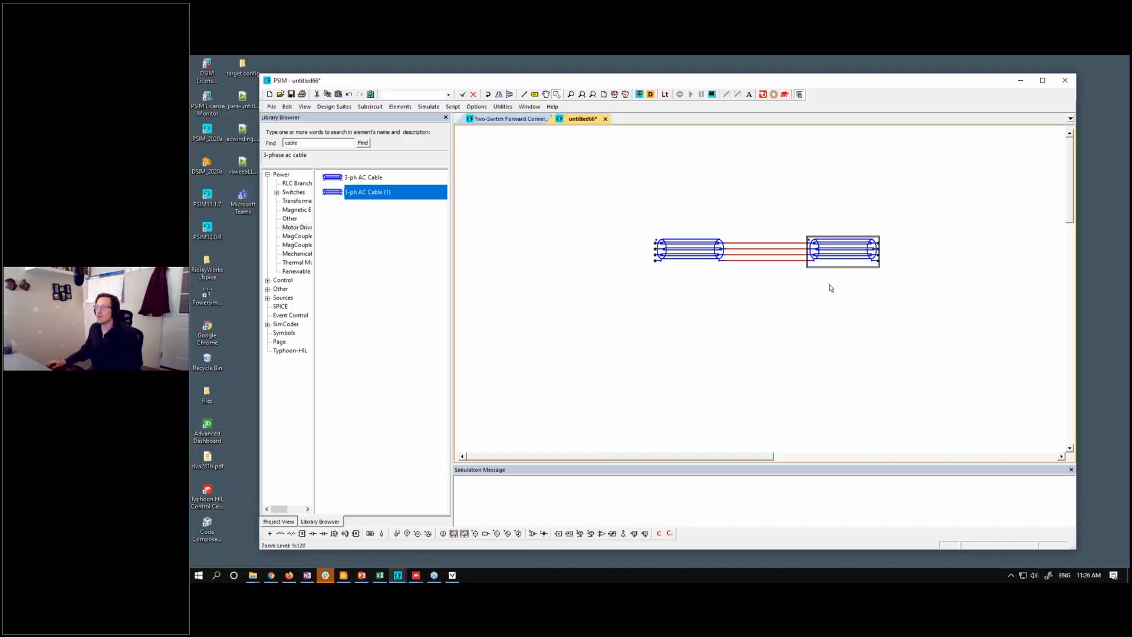
{"action": "left_click", "coordinate": [814, 327]}
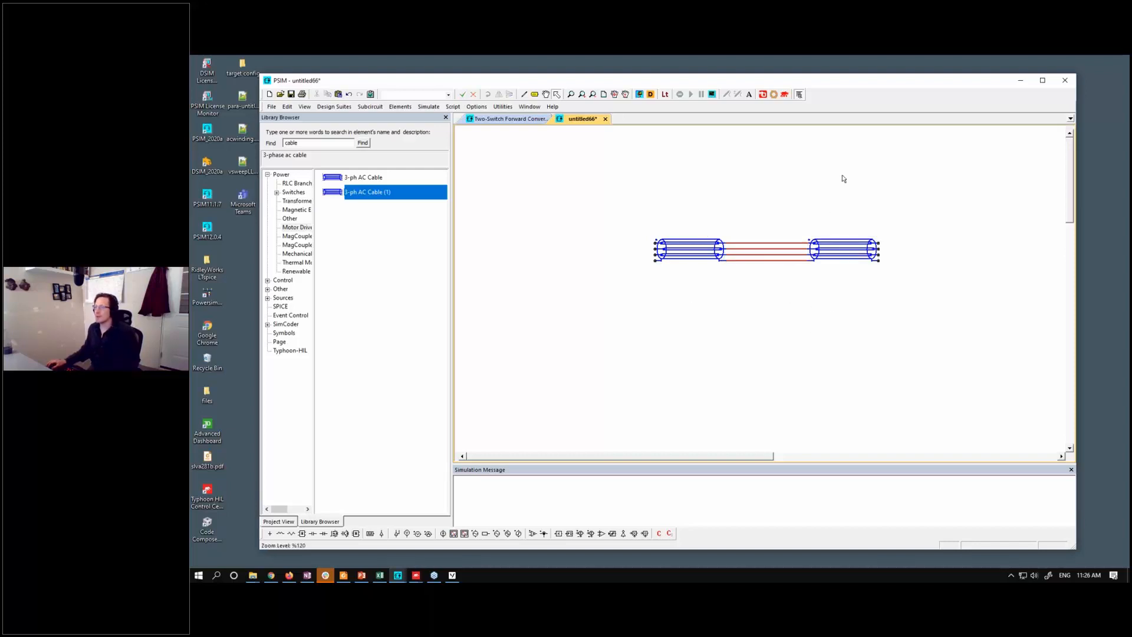
Set the number of sections of the second cable, CABLE2, to 10.
{"action": "double_click", "coordinate": [878, 242]}
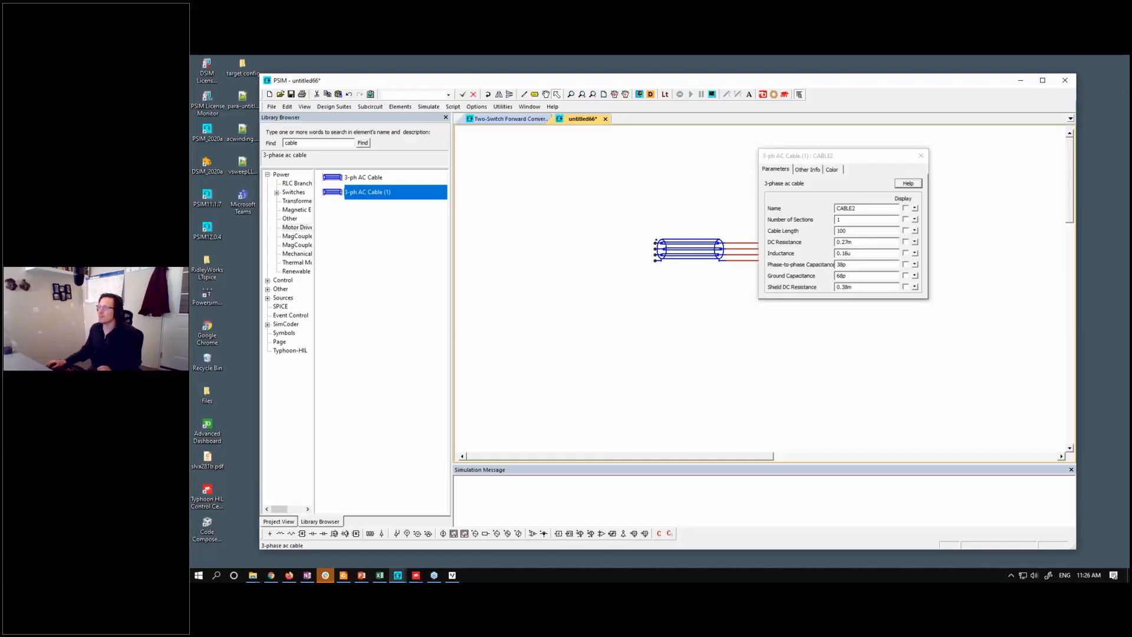
{"action": "left_click", "coordinate": [873, 219]}
{"action": "type", "text": "0"}
Set CABLE1 to 5 sections with a cable length of 50, and display CABLE2's number of sections on the schematic.
{"action": "left_click", "coordinate": [690, 251]}
{"action": "left_click", "coordinate": [855, 220]}
{"action": "key", "text": "BackSpace"}
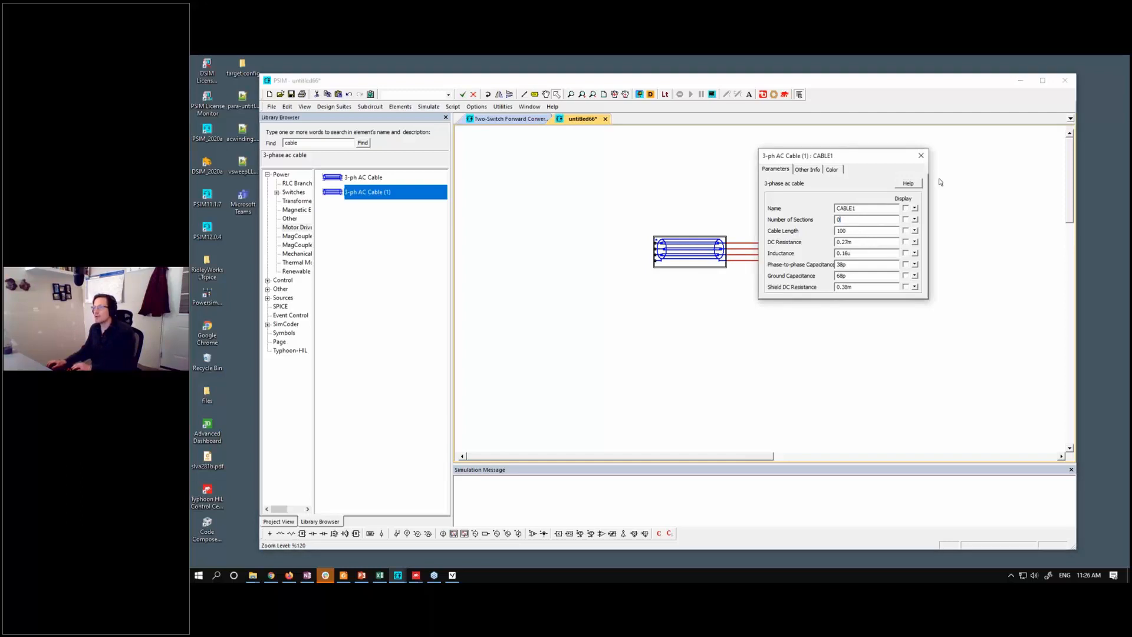
{"action": "type", "text": "5"}
{"action": "key", "text": "Tab"}
{"action": "left_click", "coordinate": [920, 156]}
{"action": "left_click", "coordinate": [844, 250]}
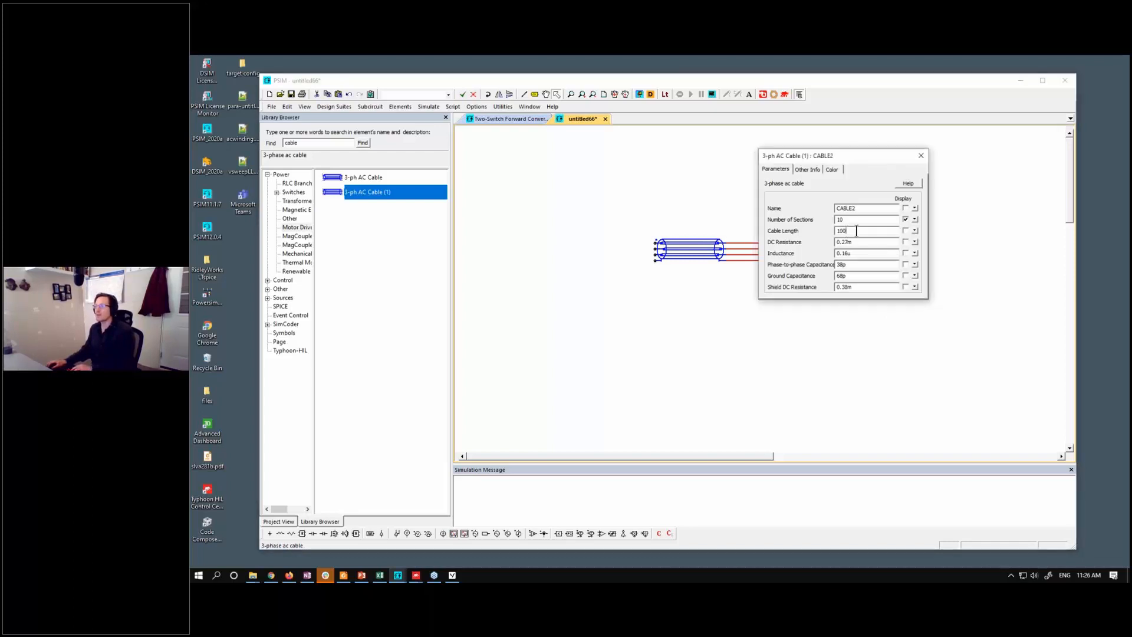
{"action": "left_click", "coordinate": [921, 156]}
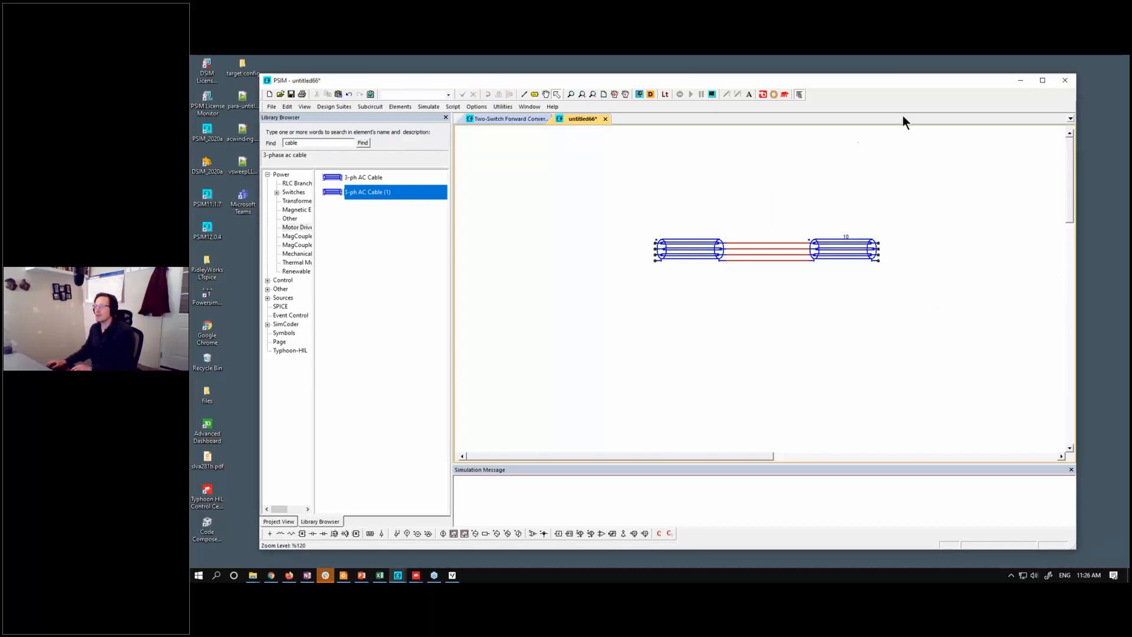
Place a voltage-controlled voltage source from the voltage sources library below the two cables.
{"action": "left_click", "coordinate": [285, 297]}
{"action": "left_click", "coordinate": [352, 182]}
{"action": "left_click", "coordinate": [355, 188]}
{"action": "double_click", "coordinate": [355, 179]}
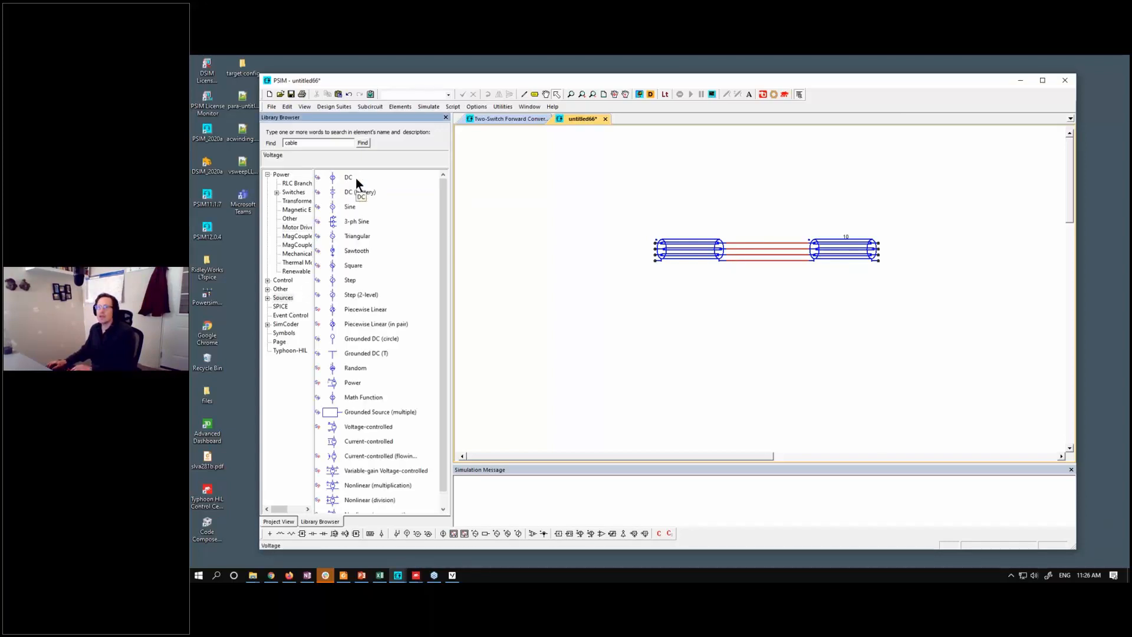
{"action": "left_click", "coordinate": [382, 428]}
{"action": "left_click", "coordinate": [743, 334]}
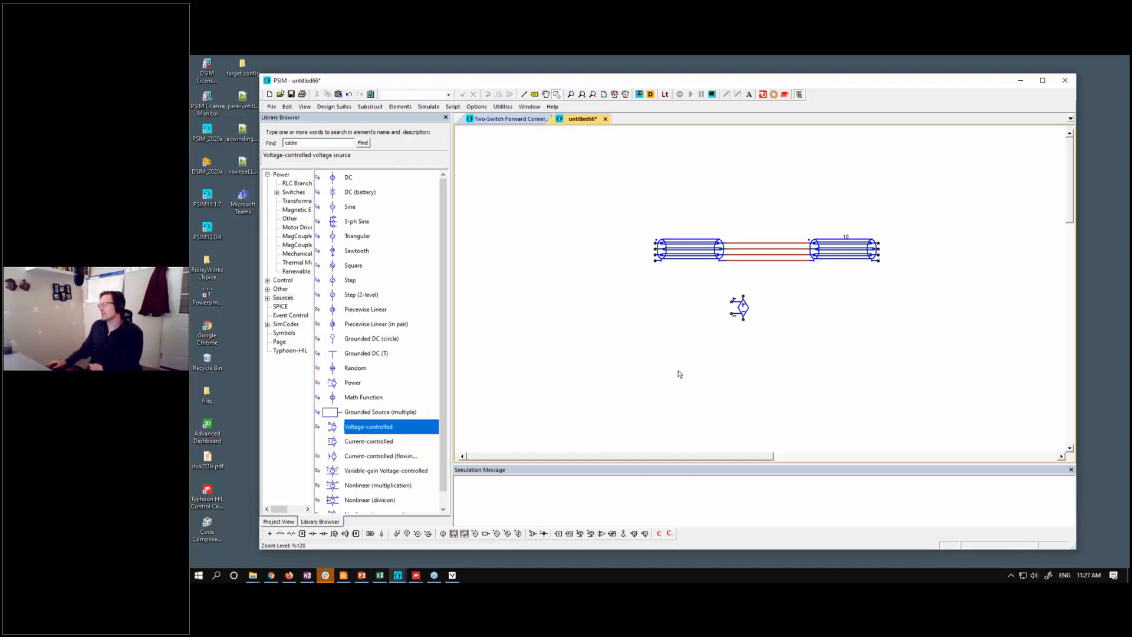
{"action": "left_click_drag", "start_coordinate": [669, 306], "coordinate": [770, 404]}
{"action": "left_click_drag", "start_coordinate": [716, 278], "coordinate": [766, 351]}
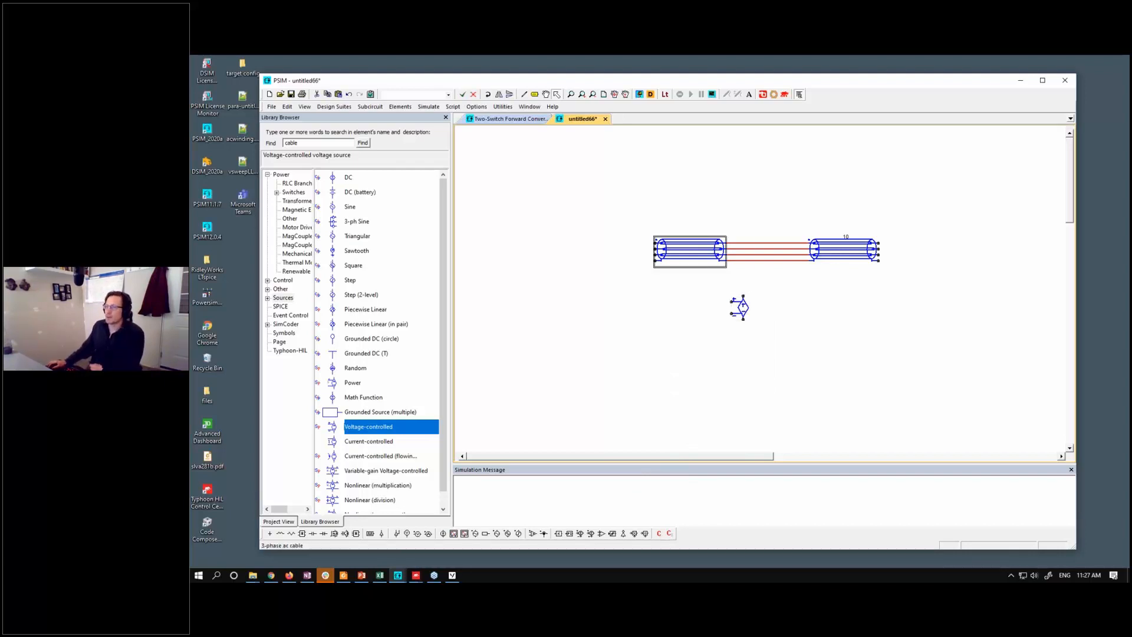
Display the number of sections of CABLE1 on the schematic and recheck its parameters.
{"action": "double_click", "coordinate": [691, 250]}
{"action": "left_click", "coordinate": [905, 219]}
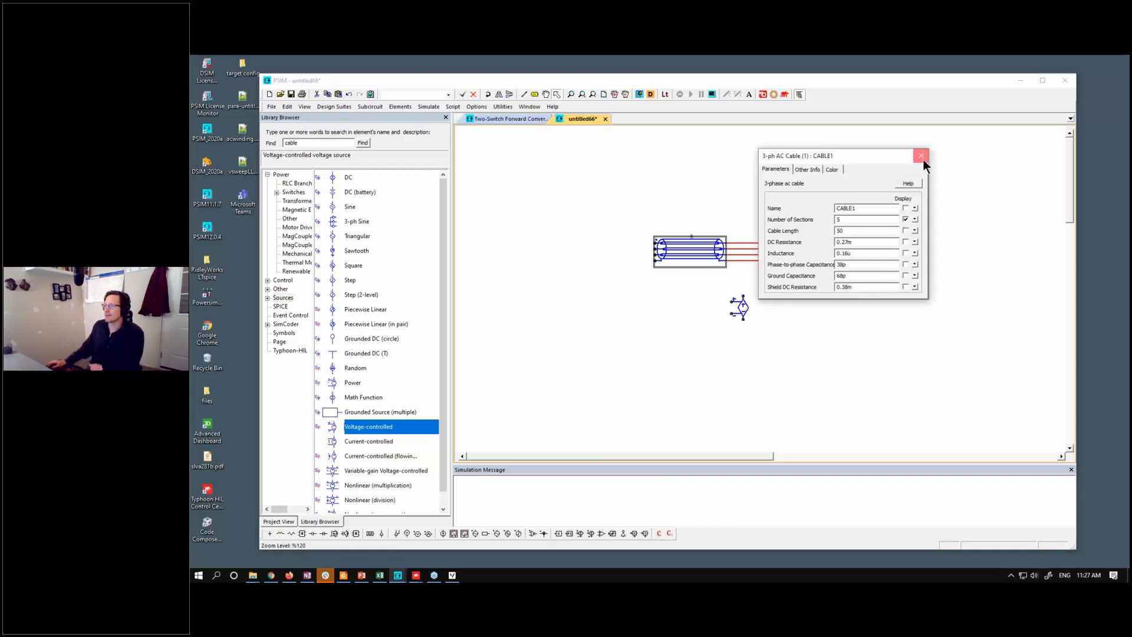
{"action": "left_click", "coordinate": [921, 156]}
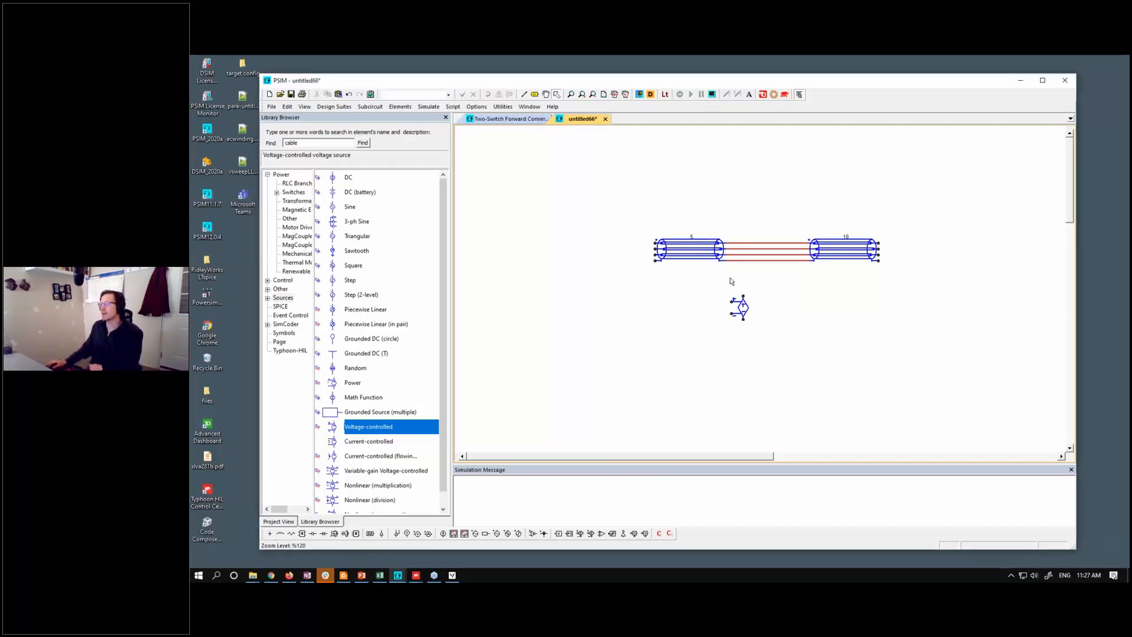
{"action": "double_click", "coordinate": [707, 253]}
{"action": "left_click", "coordinate": [921, 156]}
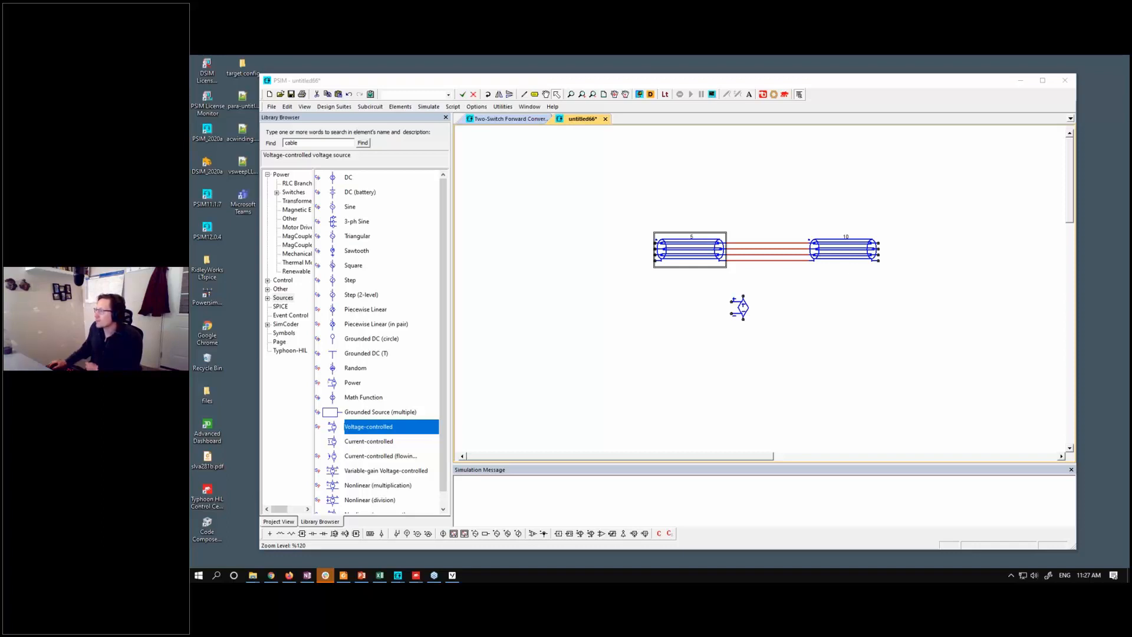
Delete both cables, their wires and the voltage-controlled source from the schematic.
{"action": "left_click_drag", "start_coordinate": [627, 218], "coordinate": [963, 372]}
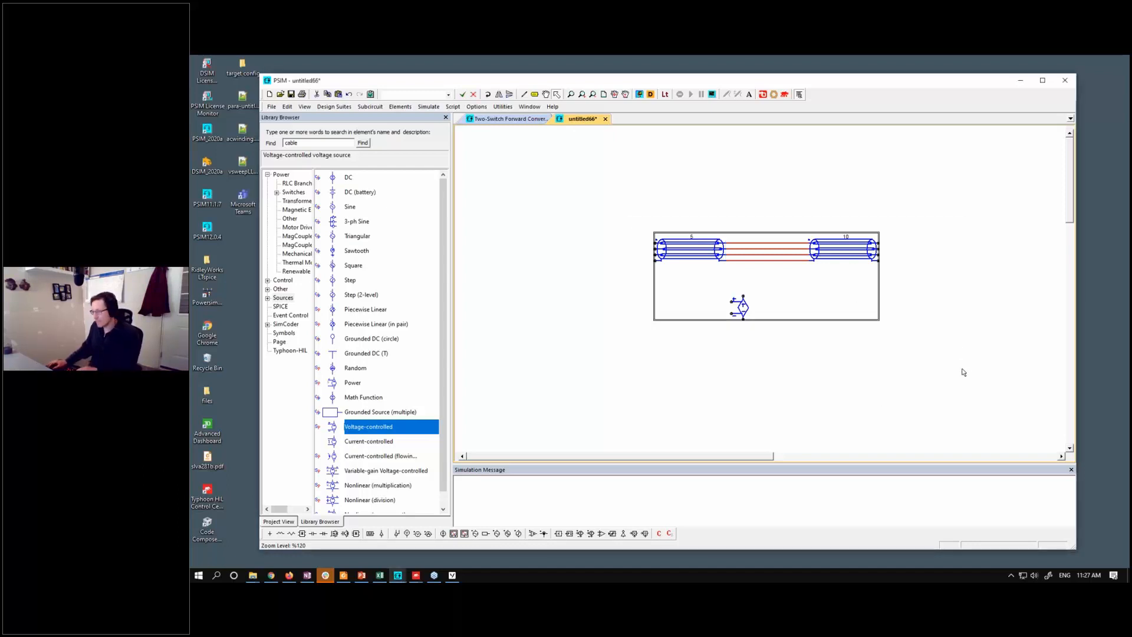
{"action": "key", "text": "Delete"}
Place a Simplified C Block on the empty schematic and review its port settings and code editor.
{"action": "left_click", "coordinate": [669, 534]}
{"action": "left_click", "coordinate": [639, 262]}
{"action": "key", "text": "Escape"}
{"action": "double_click", "coordinate": [652, 270]}
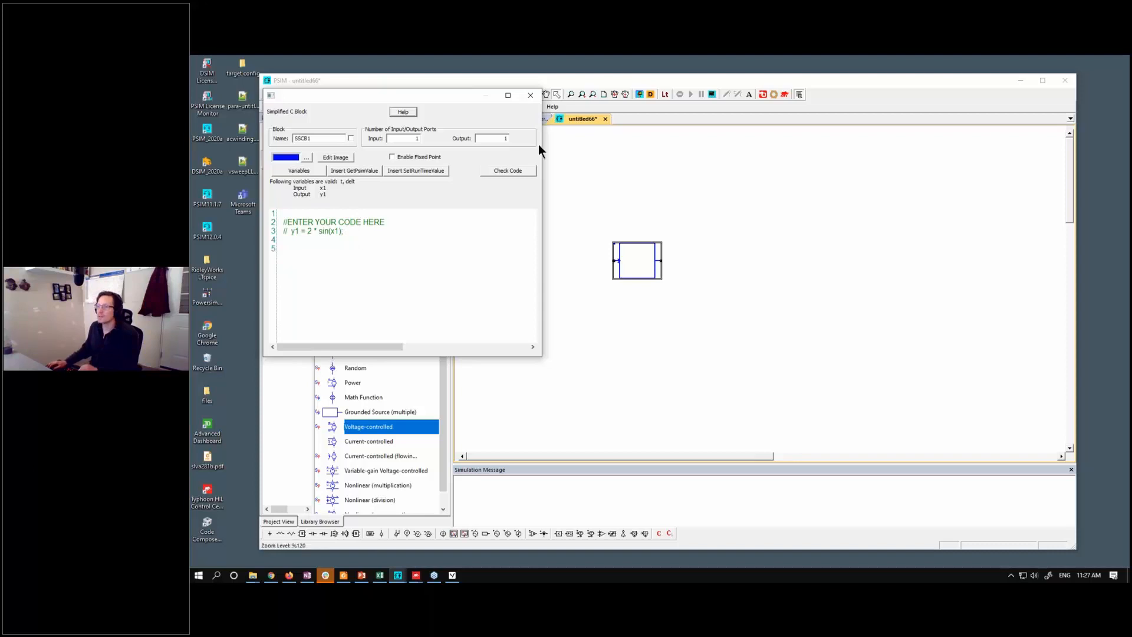
{"action": "left_click", "coordinate": [530, 95]}
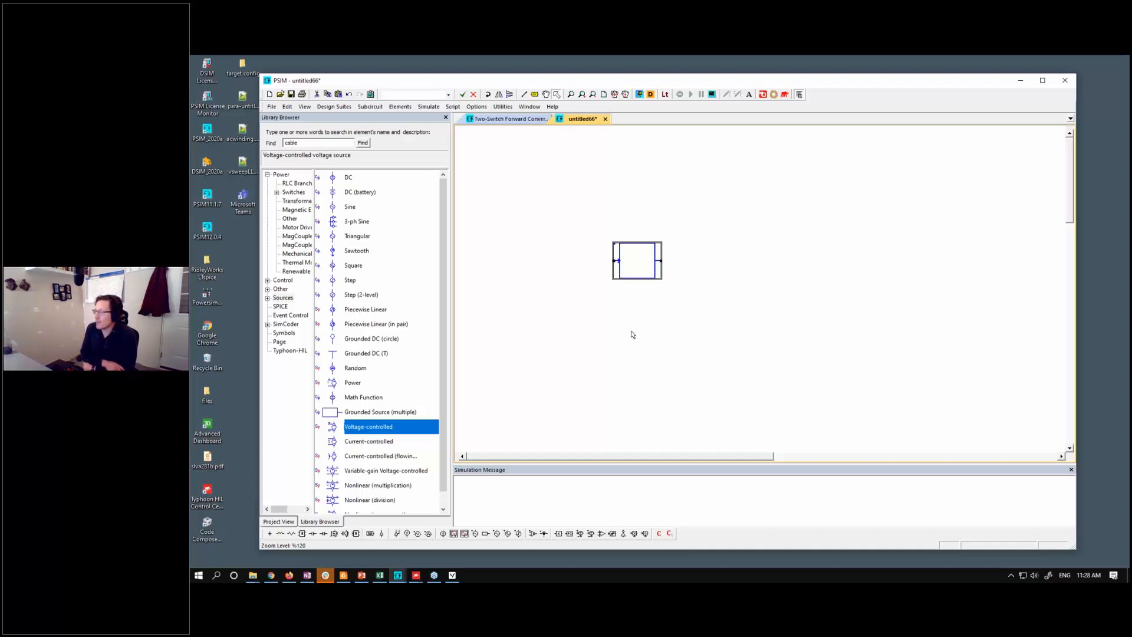
{"action": "left_click", "coordinate": [530, 161]}
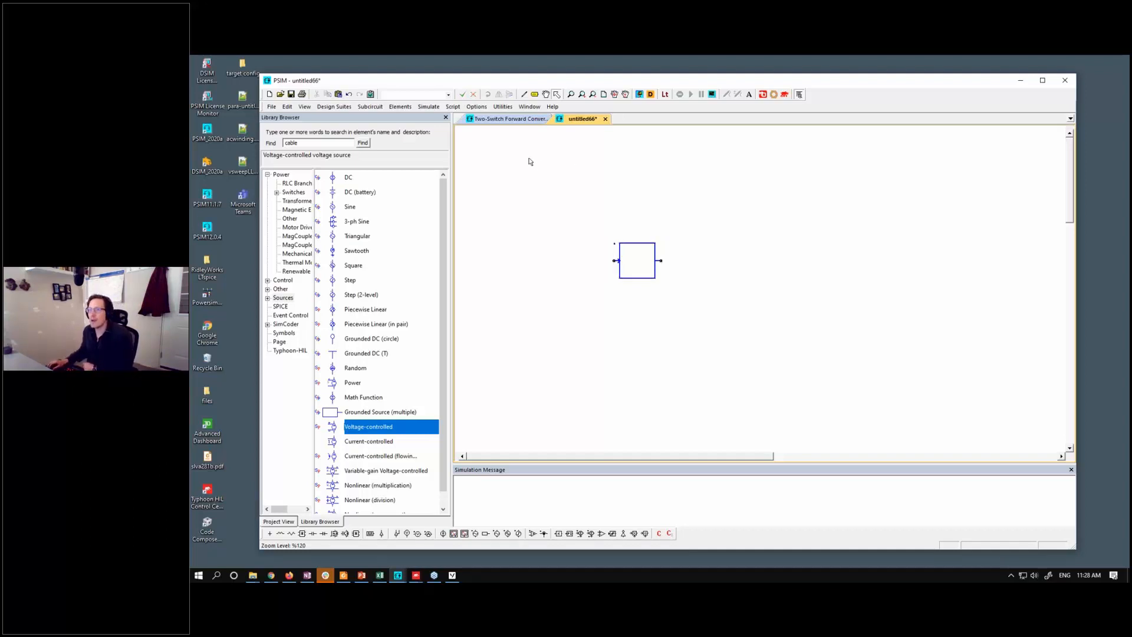
Open the example schematic PMSM_PSIM.psimsch from the SimCoupler examples folder.
{"action": "left_click", "coordinate": [272, 108]}
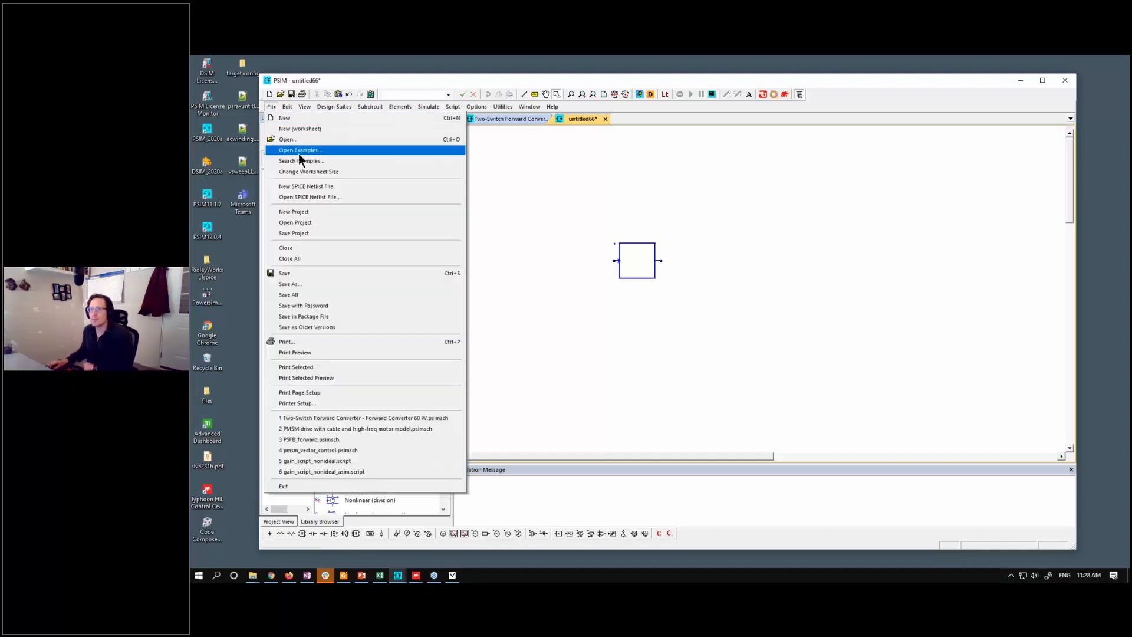
{"action": "left_click", "coordinate": [298, 152]}
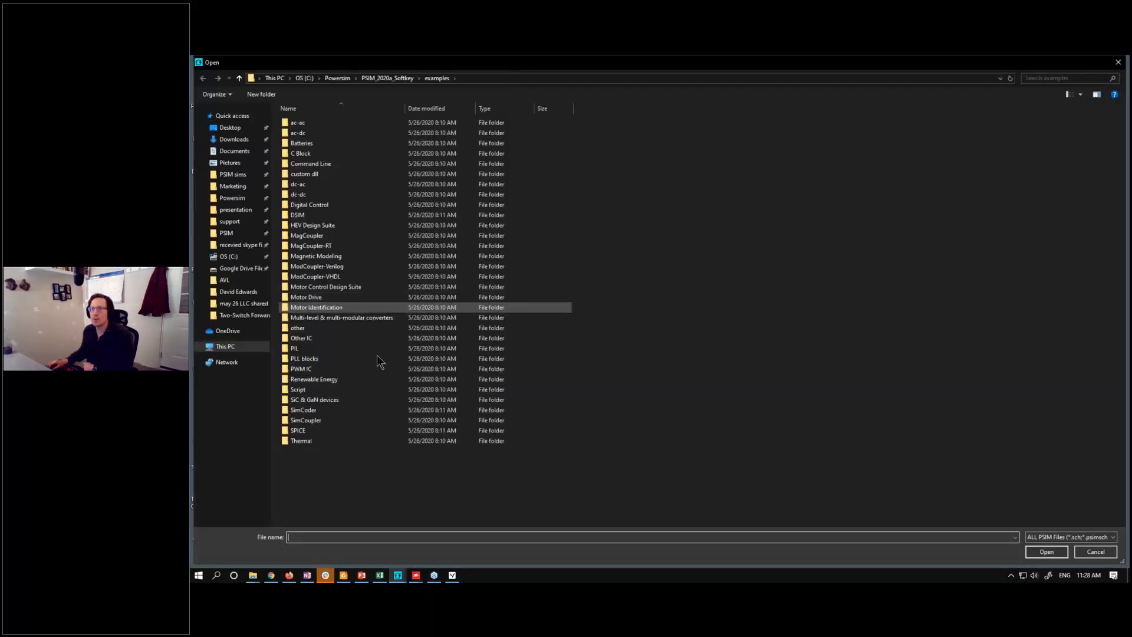
{"action": "double_click", "coordinate": [330, 421]}
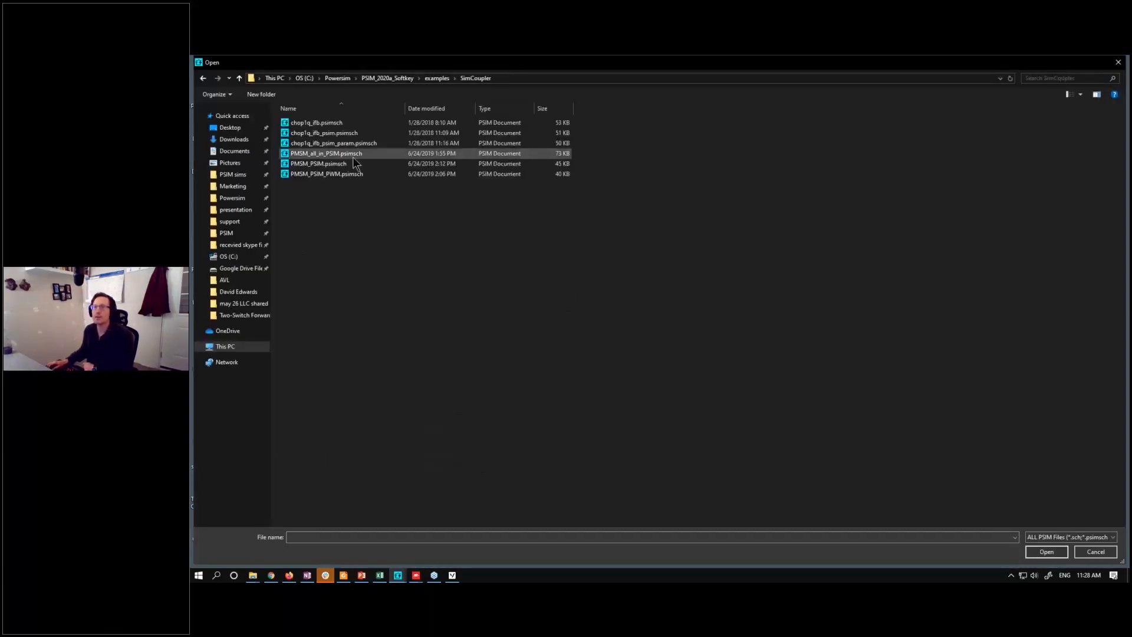
{"action": "left_click", "coordinate": [349, 164]}
{"action": "left_click", "coordinate": [1045, 550]}
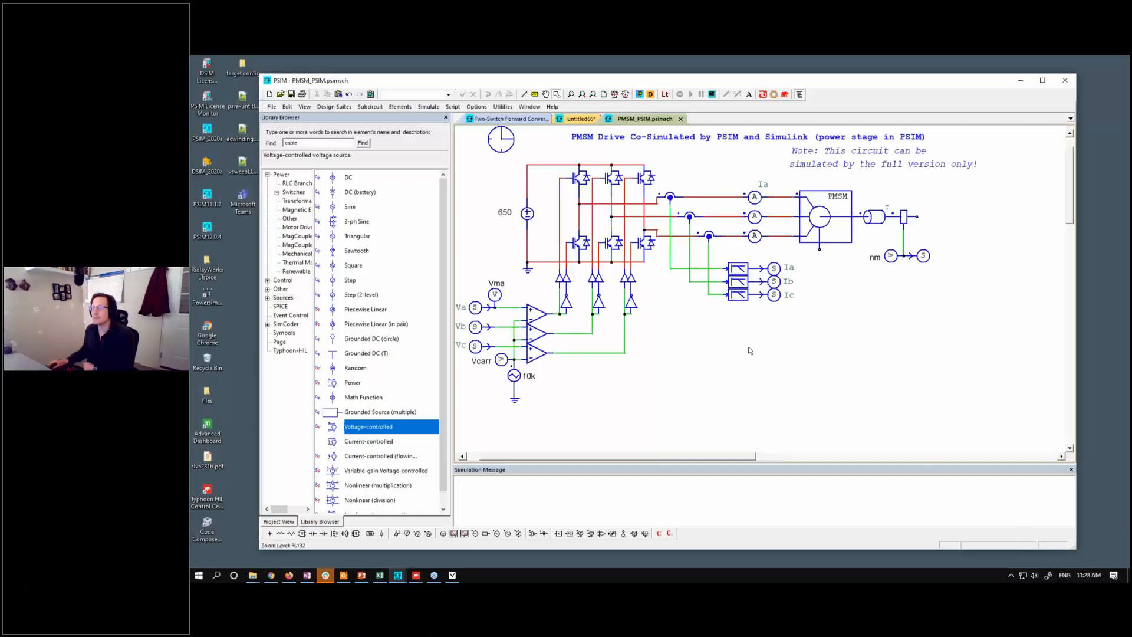
Open the example schematic PMSM_all_in_PSIM.psimsch from the SimCoupler examples folder.
{"action": "left_click", "coordinate": [272, 106]}
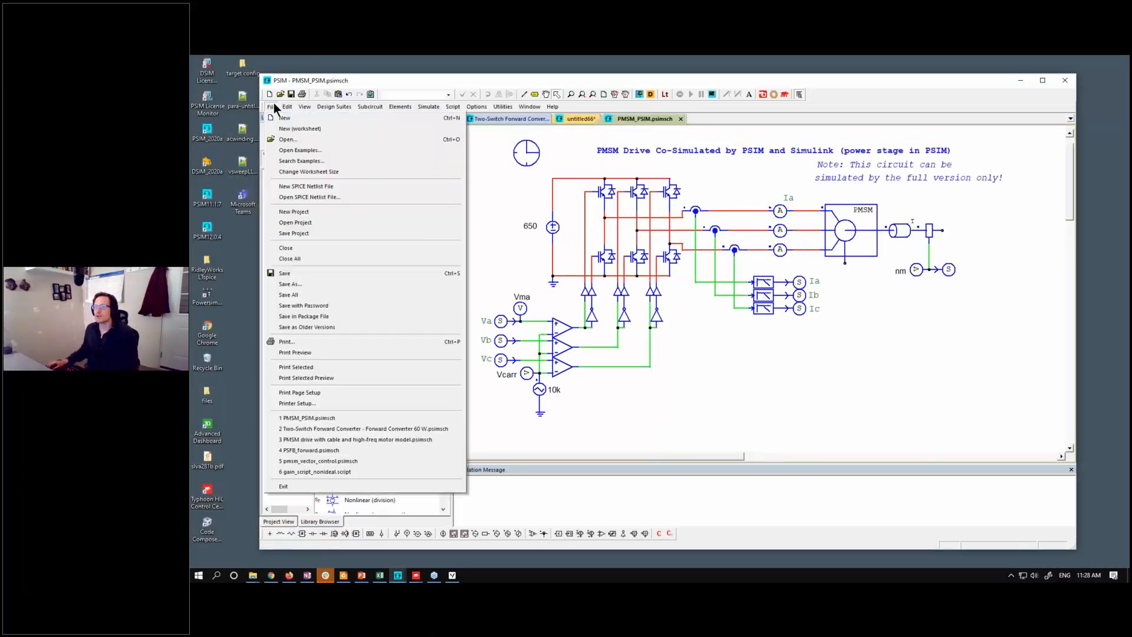
{"action": "left_click", "coordinate": [306, 141]}
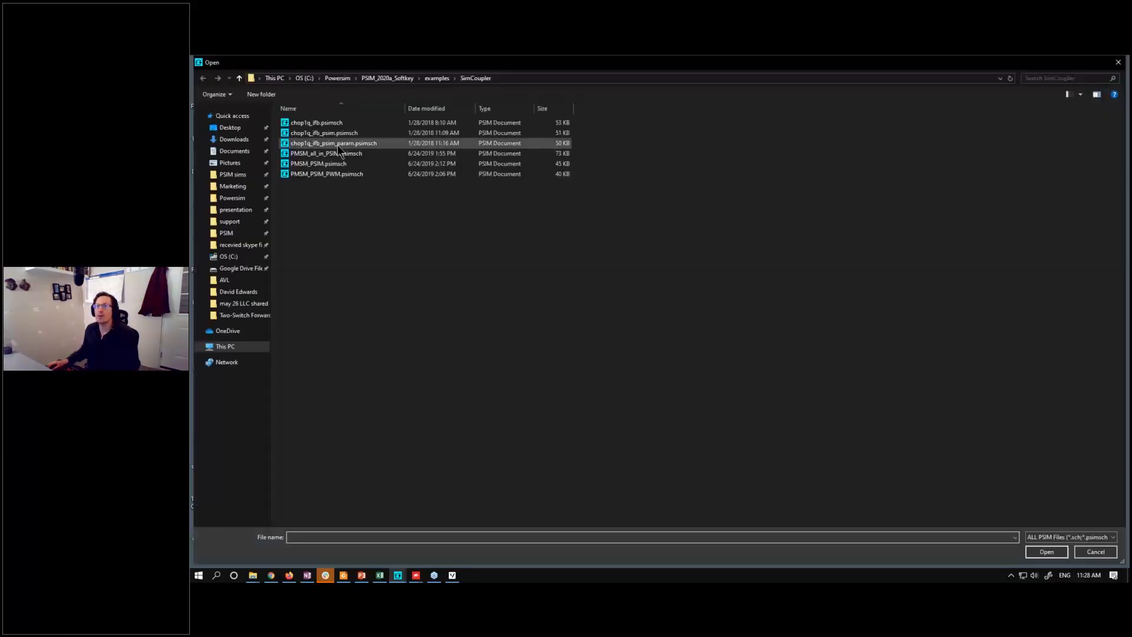
{"action": "left_click", "coordinate": [341, 159]}
{"action": "left_click", "coordinate": [1031, 551]}
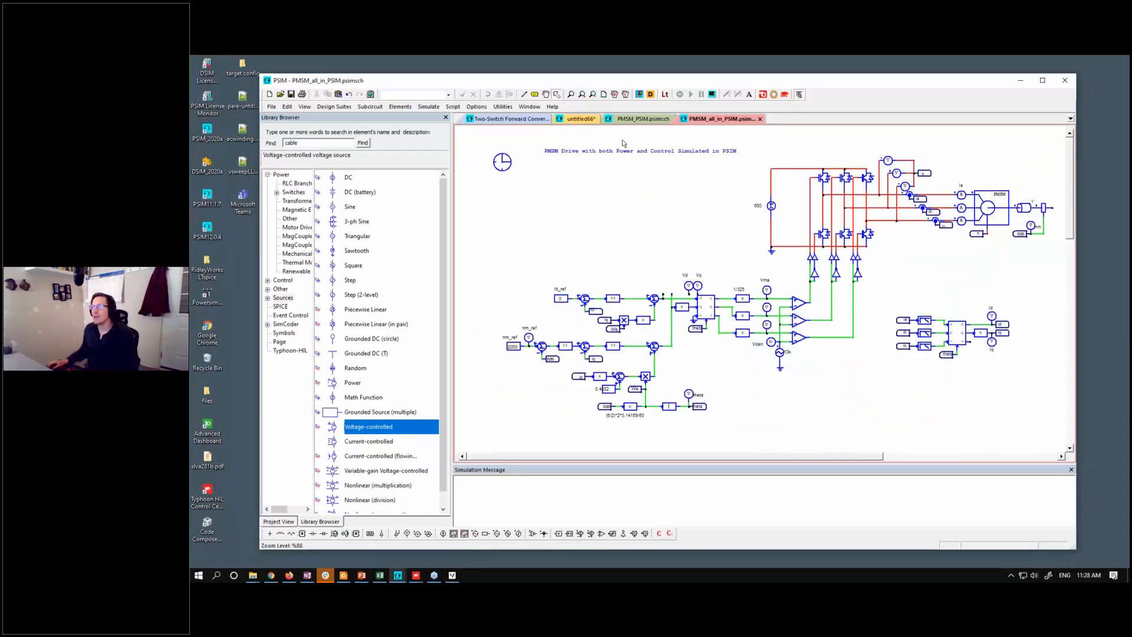
Compare the SimCoupler input and output nodes in PMSM_PSIM with the full control circuit in PMSM_all_in_PSIM.
{"action": "left_click", "coordinate": [639, 119]}
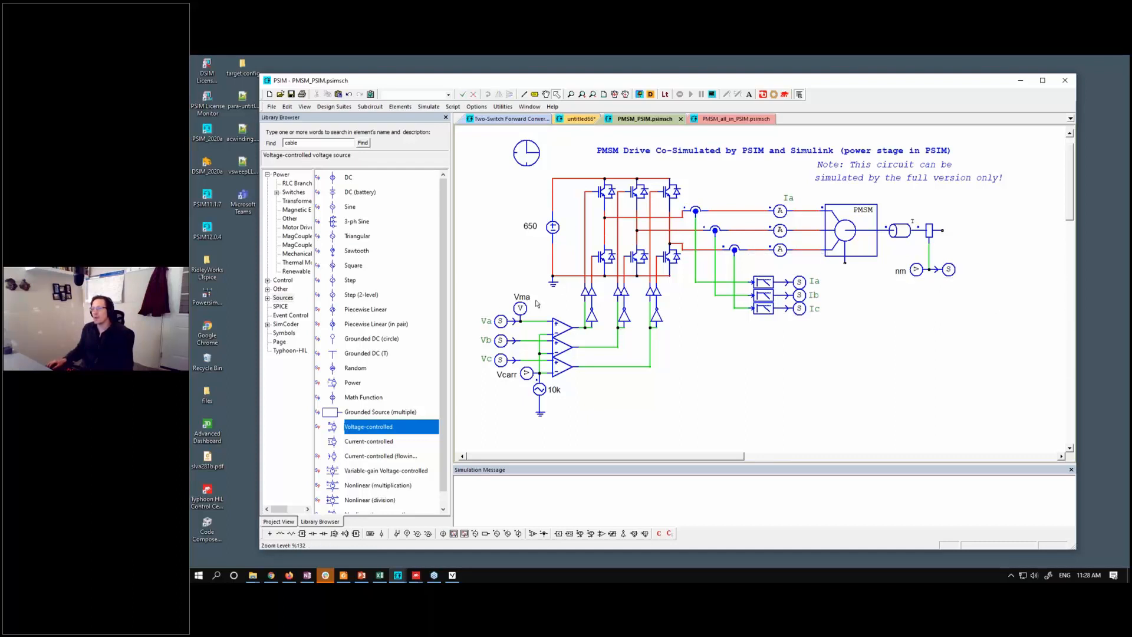
{"action": "left_click_drag", "start_coordinate": [770, 259], "coordinate": [841, 367]}
{"action": "left_click_drag", "start_coordinate": [477, 282], "coordinate": [539, 420]}
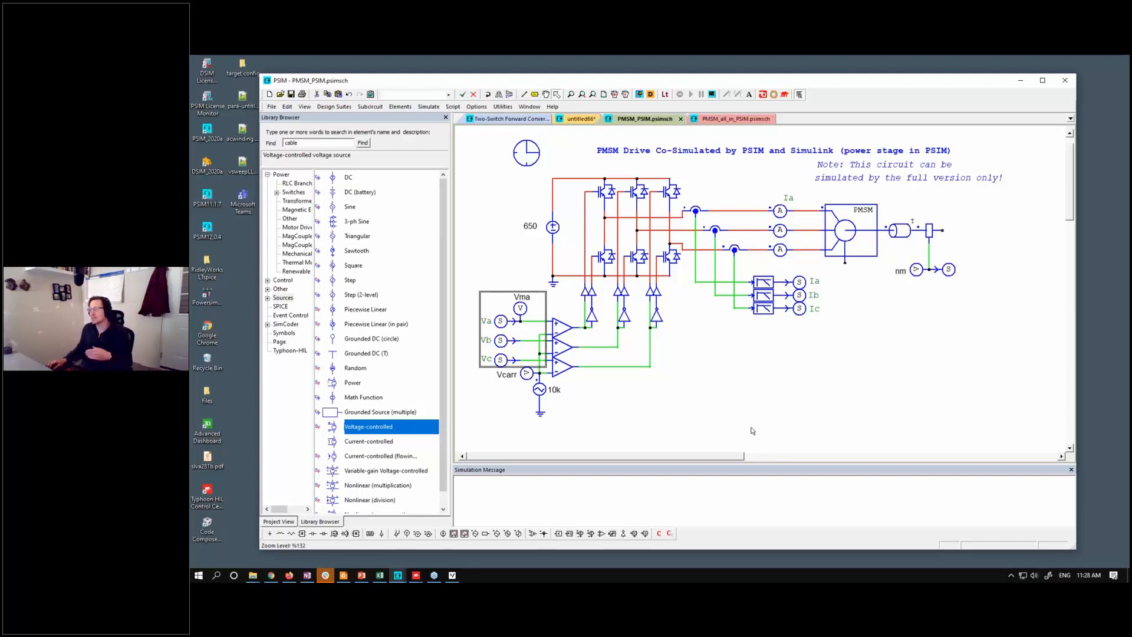
{"action": "left_click", "coordinate": [742, 118]}
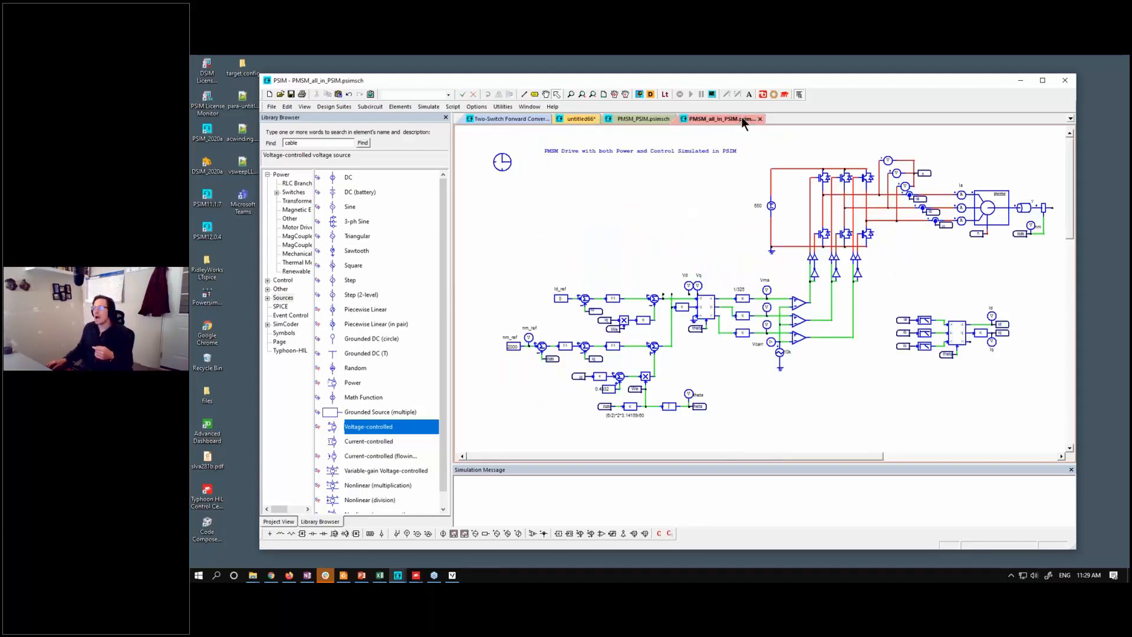
{"action": "left_click", "coordinate": [661, 118]}
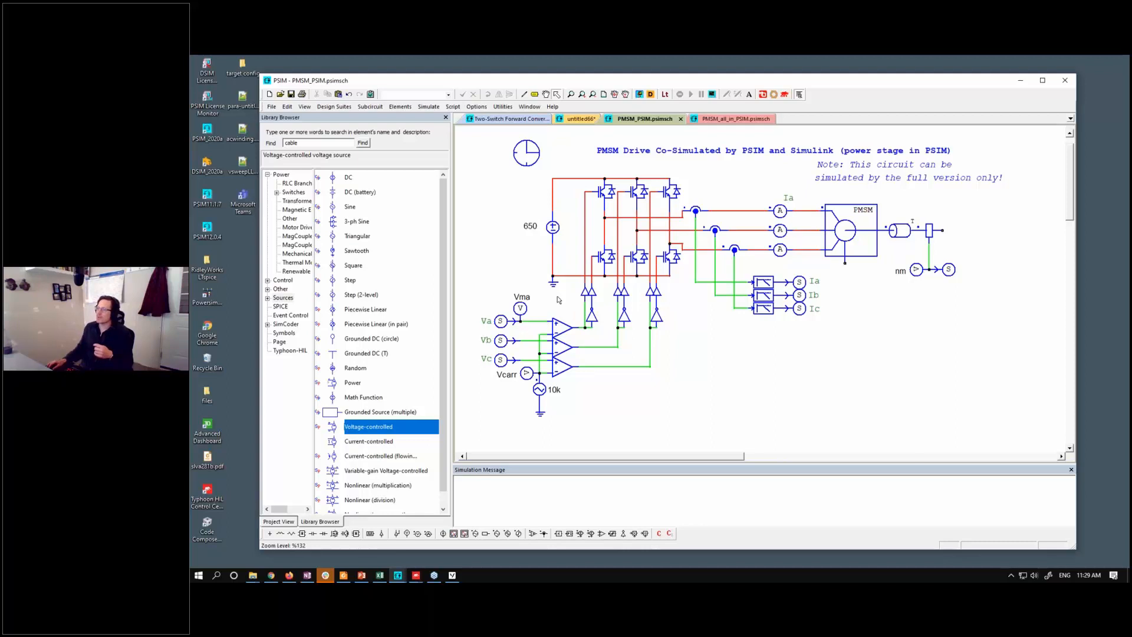
Examine the PWM comparators with their 10k carrier source and the PMSM motor connections in the PMSM_PSIM schematic.
{"action": "scroll", "coordinate": [604, 401], "scroll_direction": "down", "scroll_amount": 1}
{"action": "left_click_drag", "start_coordinate": [529, 280], "coordinate": [586, 442]}
{"action": "left_click", "coordinate": [597, 423]}
{"action": "left_click_drag", "start_coordinate": [526, 289], "coordinate": [591, 443]}
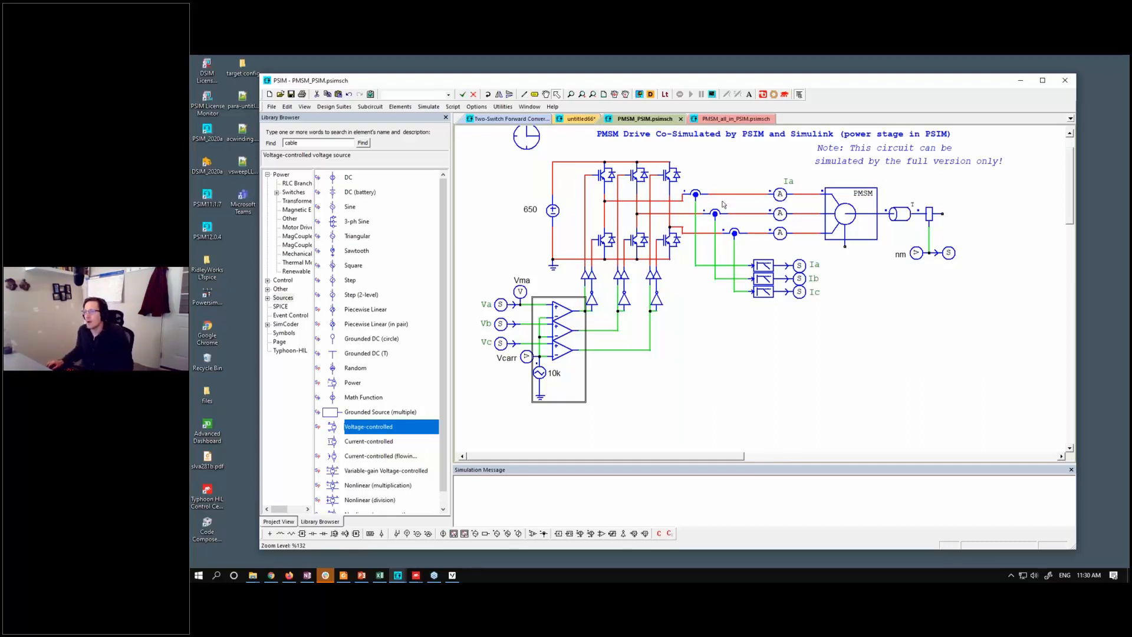
{"action": "left_click_drag", "start_coordinate": [678, 361], "coordinate": [720, 393]}
{"action": "left_click_drag", "start_coordinate": [782, 189], "coordinate": [893, 297]}
{"action": "left_click", "coordinate": [837, 233]}
{"action": "left_click_drag", "start_coordinate": [796, 209], "coordinate": [885, 294]}
{"action": "left_click", "coordinate": [873, 372]}
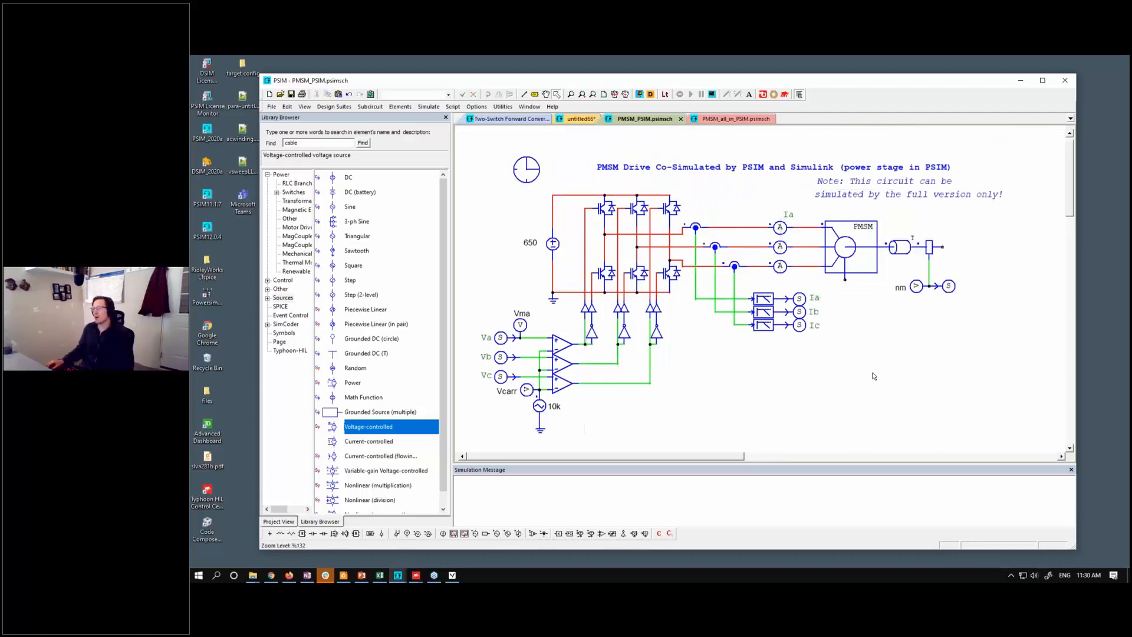
Examine the six-switch inverter bridge in the PMSM_PSIM schematic.
{"action": "left_click_drag", "start_coordinate": [580, 185], "coordinate": [688, 302]}
{"action": "left_click", "coordinate": [690, 315]}
{"action": "left_click_drag", "start_coordinate": [579, 182], "coordinate": [687, 302]}
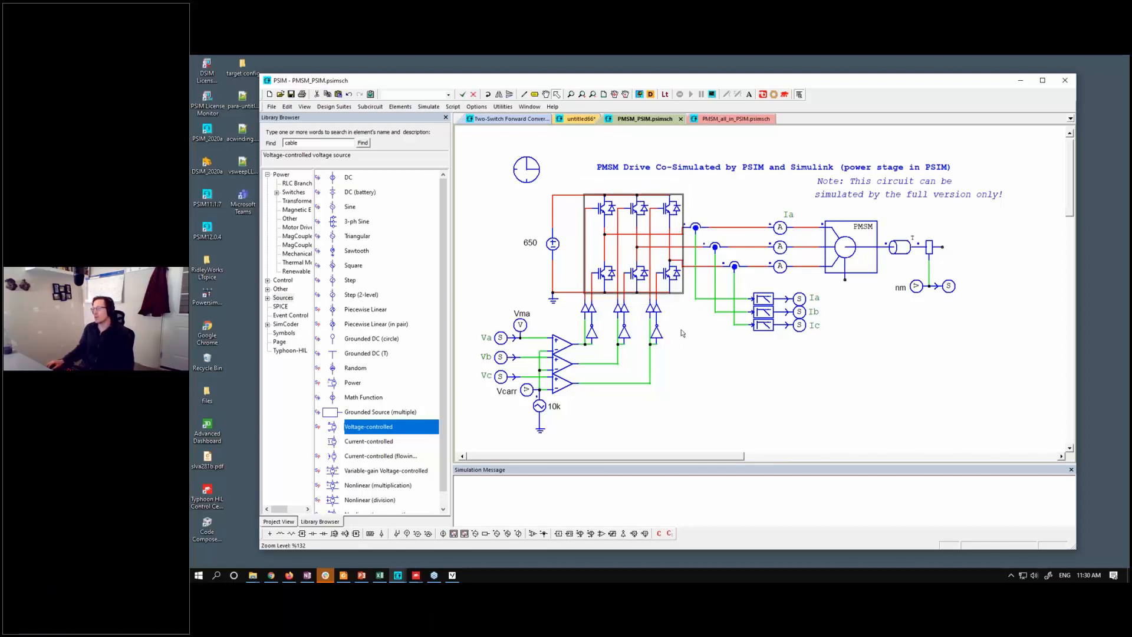
{"action": "left_click", "coordinate": [719, 387]}
{"action": "scroll", "coordinate": [720, 387], "scroll_direction": "down", "scroll_amount": 1}
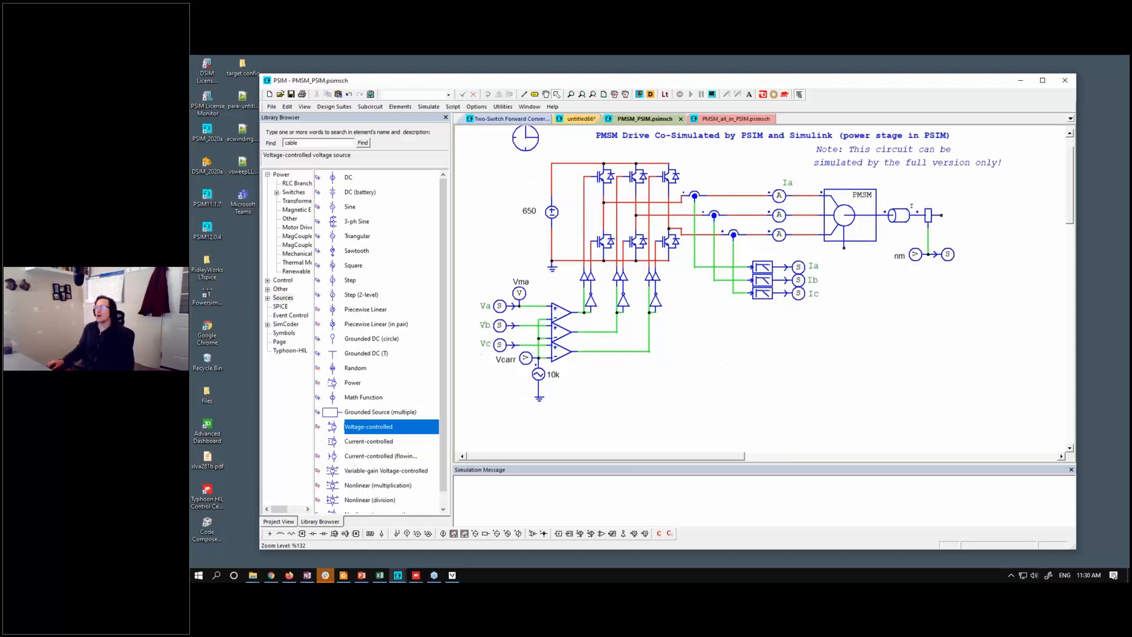
Browse the machine models in the Motor Drive library category, including the PMSM variants and the 4-ph SRM.
{"action": "left_click", "coordinate": [297, 237]}
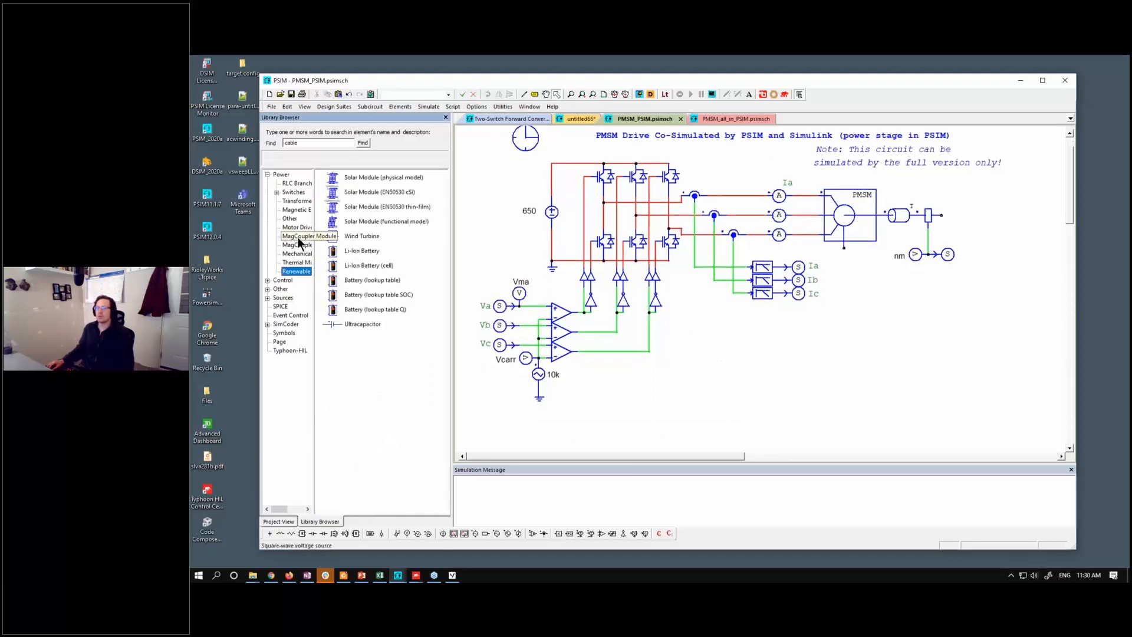
{"action": "left_click", "coordinate": [296, 228]}
{"action": "scroll", "coordinate": [405, 433], "scroll_direction": "up", "scroll_amount": 2}
{"action": "left_click", "coordinate": [403, 442]}
{"action": "scroll", "coordinate": [404, 449], "scroll_direction": "down", "scroll_amount": 2}
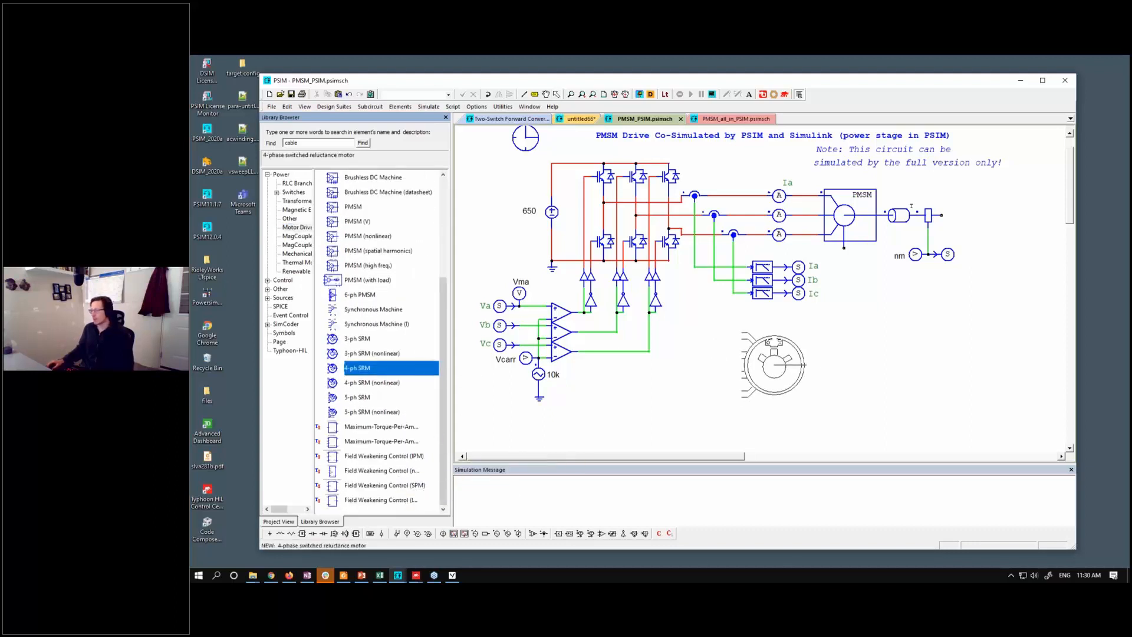
{"action": "key", "text": "Escape"}
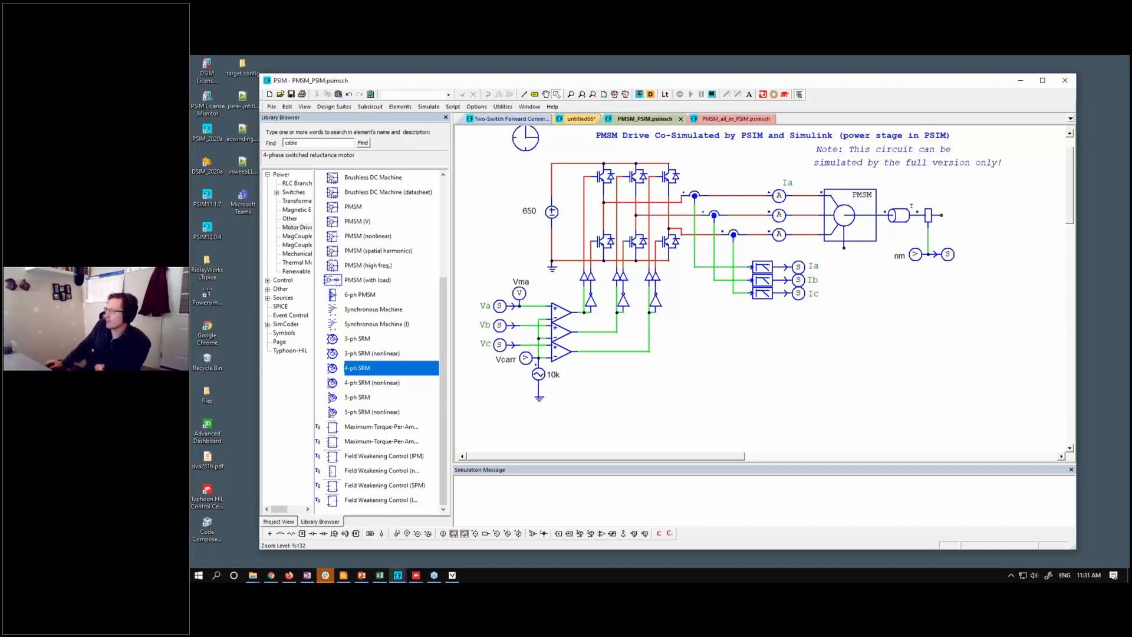
Search the library for cable elements, place a 3-ph AC Cable (1) on the untitled66 schematic and open its parameters.
{"action": "left_click", "coordinate": [570, 118]}
{"action": "left_click", "coordinate": [642, 119]}
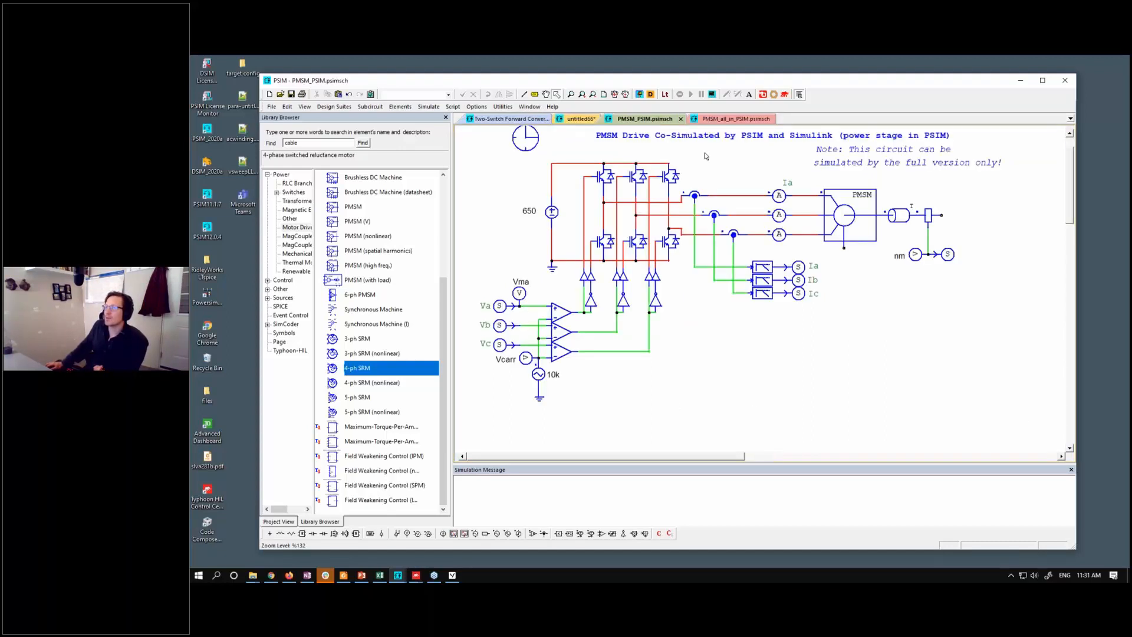
{"action": "left_click", "coordinate": [734, 119]}
{"action": "left_click", "coordinate": [580, 118]}
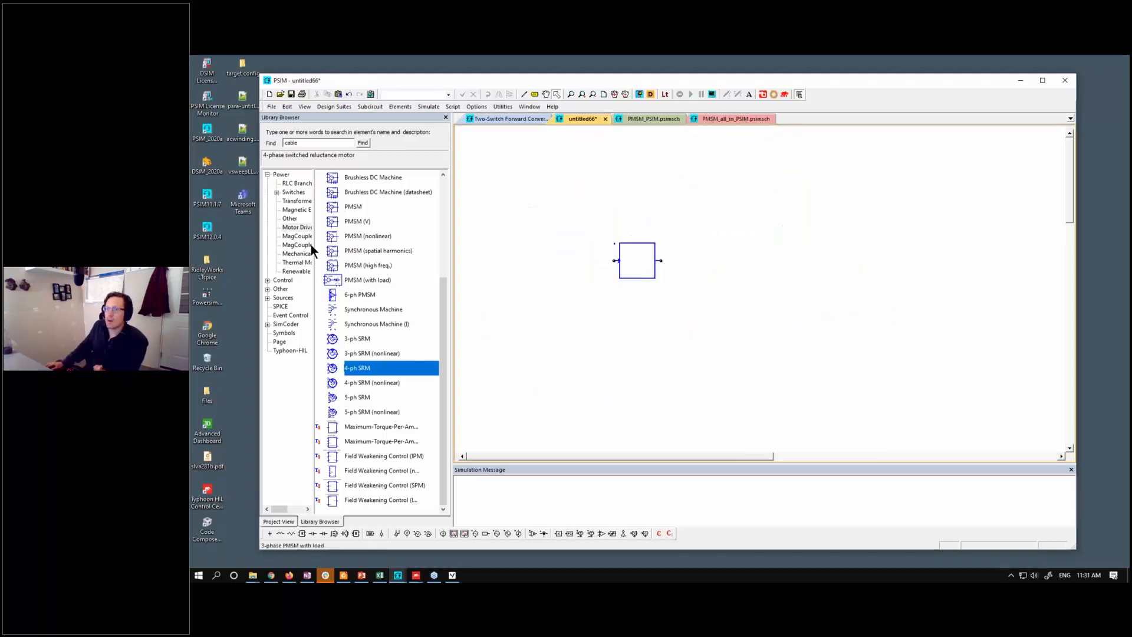
{"action": "left_click", "coordinate": [361, 144]}
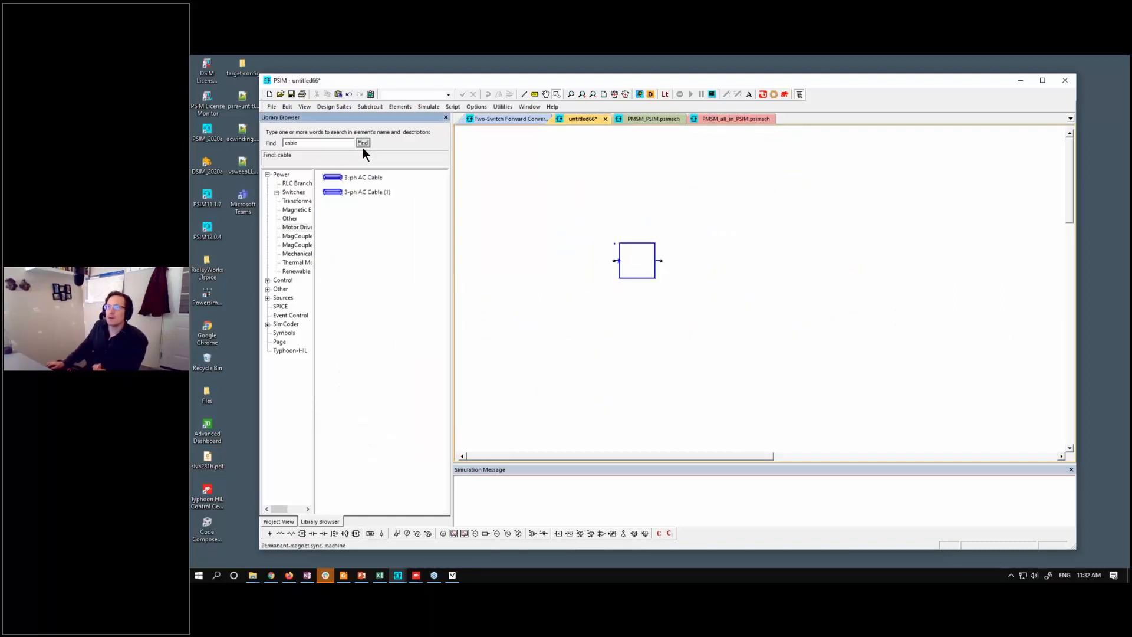
{"action": "left_click", "coordinate": [362, 193]}
{"action": "left_click", "coordinate": [744, 216]}
{"action": "key", "text": "Escape"}
{"action": "double_click", "coordinate": [744, 216]}
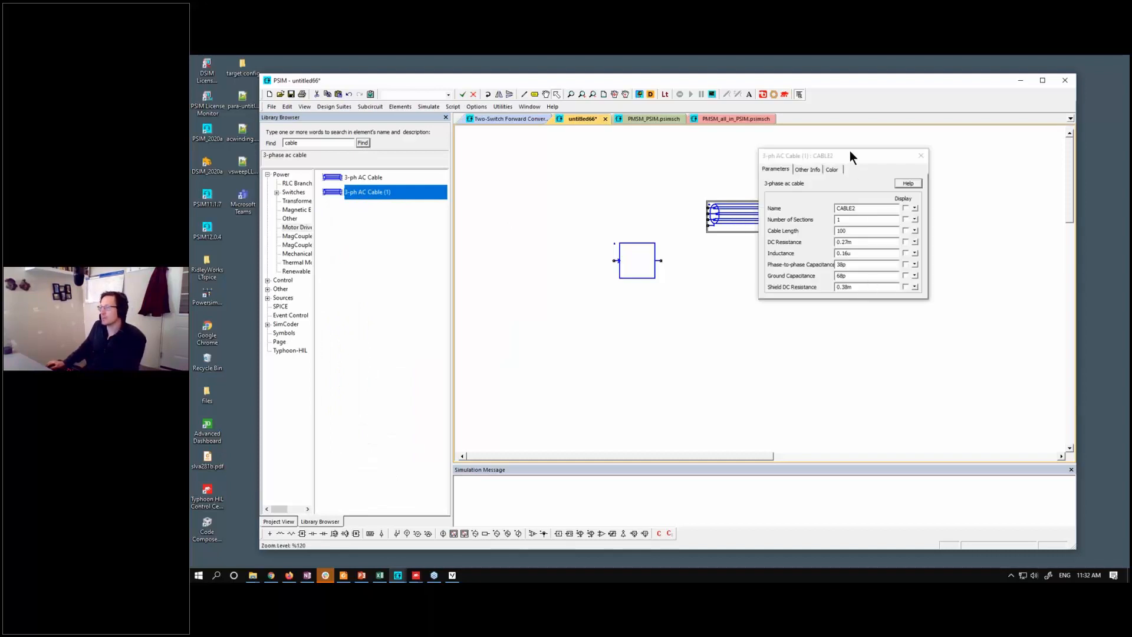
Read the help page of the 3-ph AC Cable (1), covering its parameter definitions and one-section model schematic.
{"action": "left_click_drag", "start_coordinate": [851, 156], "coordinate": [543, 192]}
{"action": "left_click", "coordinate": [602, 220]}
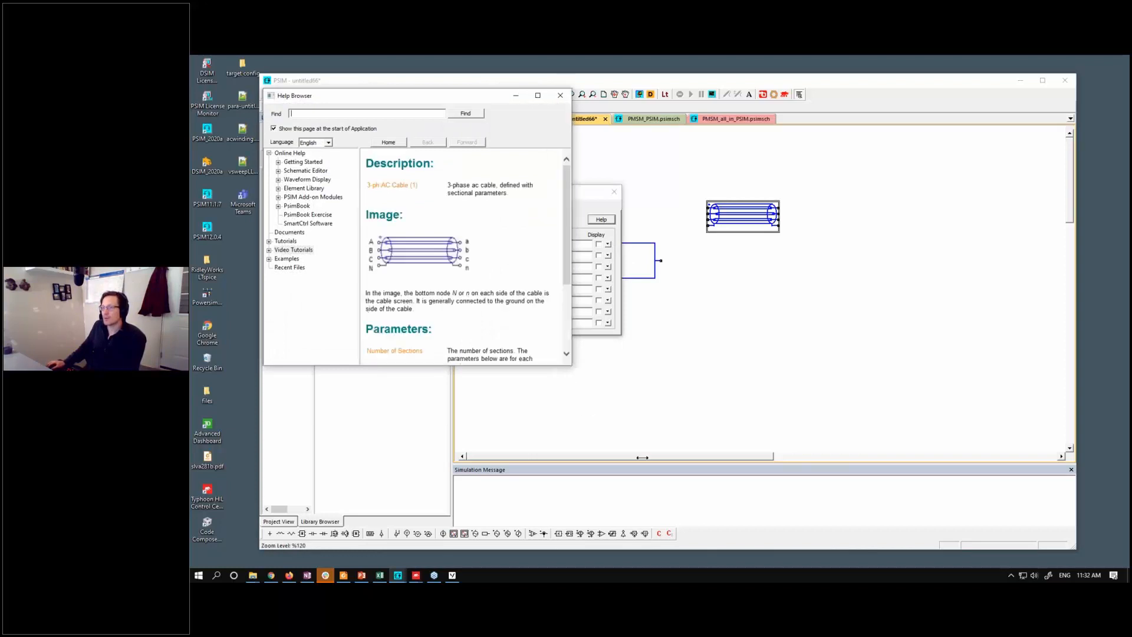
{"action": "left_click_drag", "start_coordinate": [587, 413], "coordinate": [736, 353]}
{"action": "left_click_drag", "start_coordinate": [729, 178], "coordinate": [722, 211]}
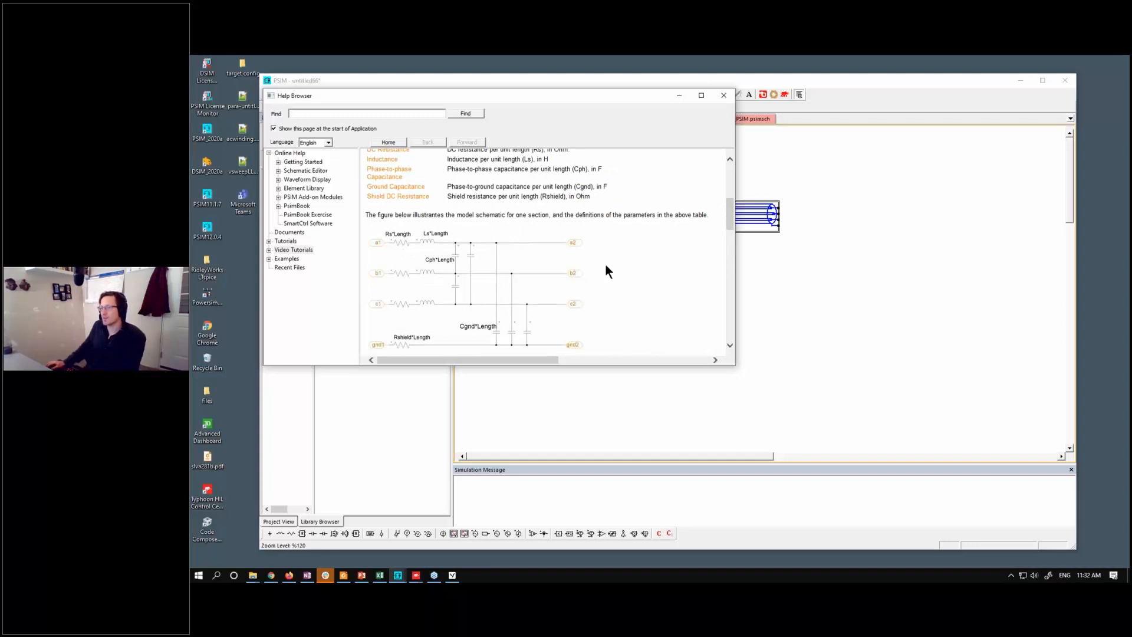
{"action": "scroll", "coordinate": [731, 223], "scroll_direction": "down", "scroll_amount": 3}
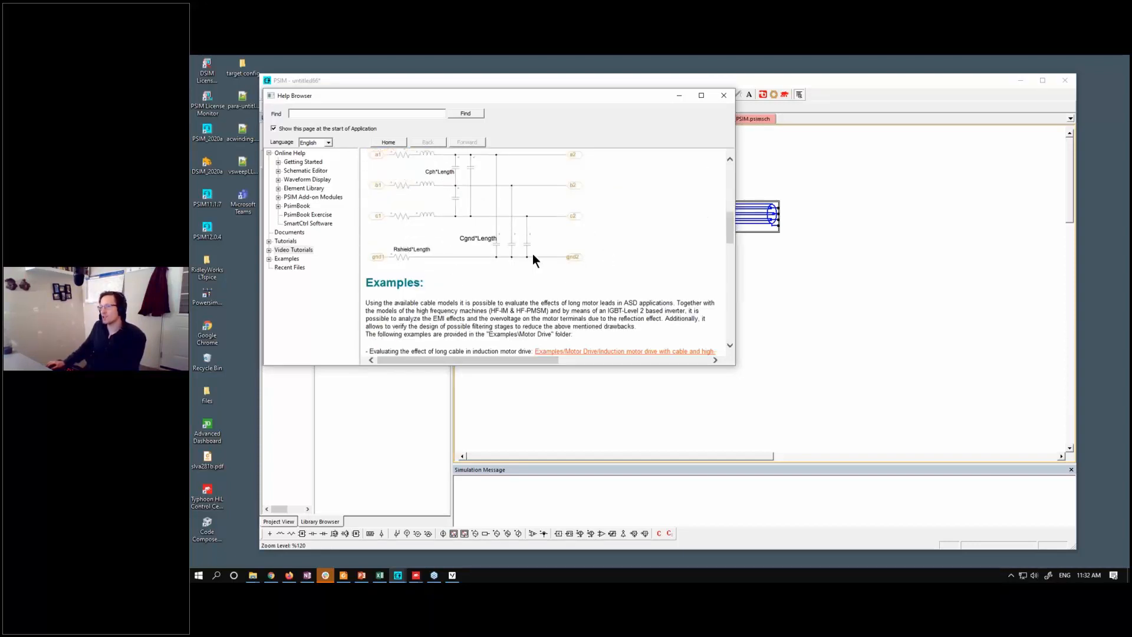
{"action": "scroll", "coordinate": [730, 238], "scroll_direction": "up", "scroll_amount": 3}
{"action": "scroll", "coordinate": [728, 235], "scroll_direction": "down", "scroll_amount": 2}
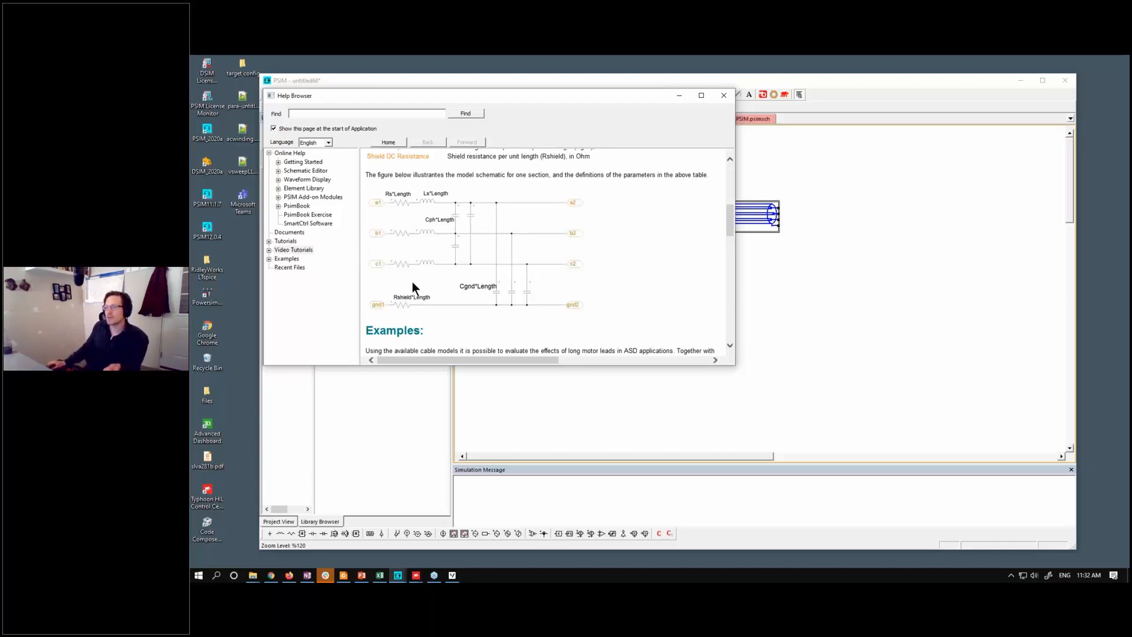
{"action": "left_click", "coordinate": [723, 95]}
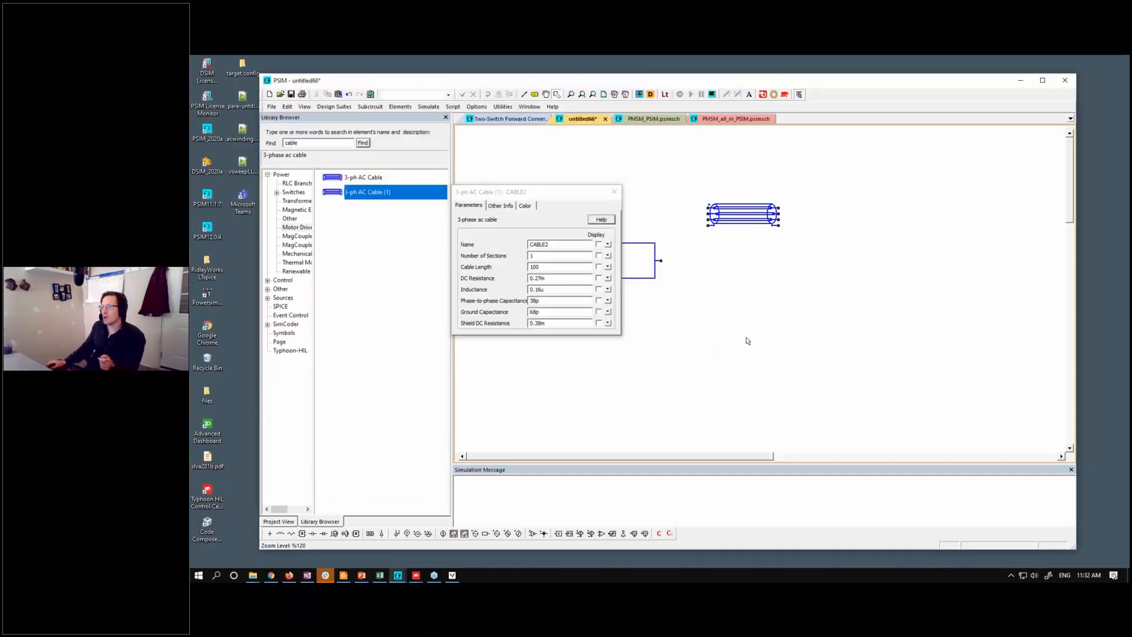
{"action": "key", "text": "Escape"}
Place a resistor and an inductor in series below the cable, with a vertical capacitor at the inductor's free end.
{"action": "key", "text": "r"}
{"action": "left_click", "coordinate": [769, 296]}
{"action": "key", "text": "l"}
{"action": "left_click", "coordinate": [800, 294]}
{"action": "key", "text": "c"}
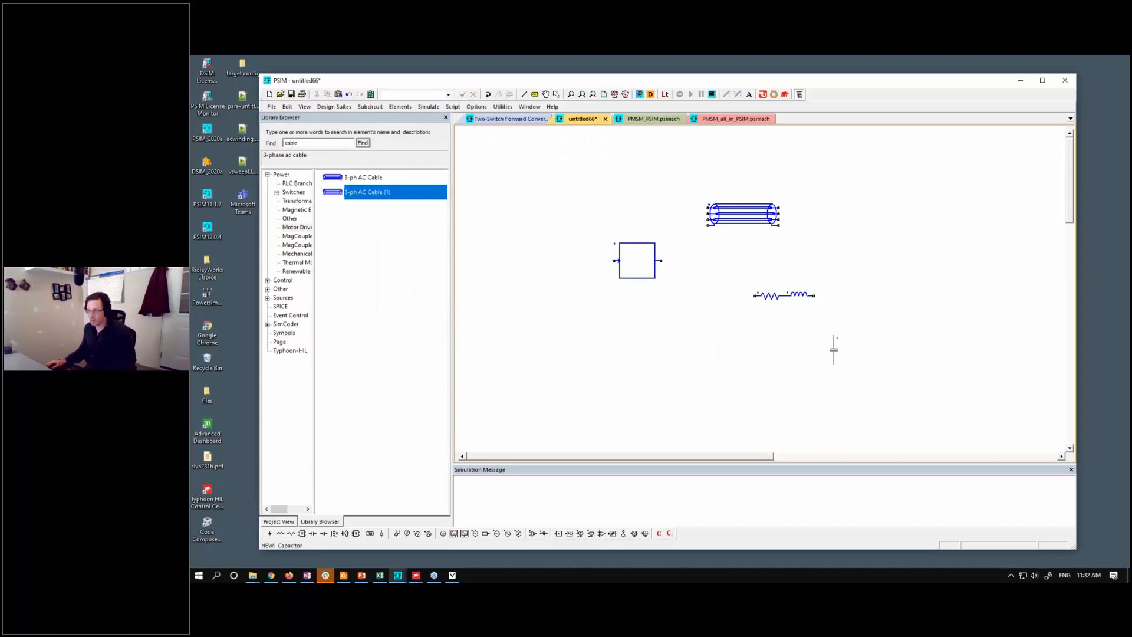
{"action": "left_click", "coordinate": [814, 310]}
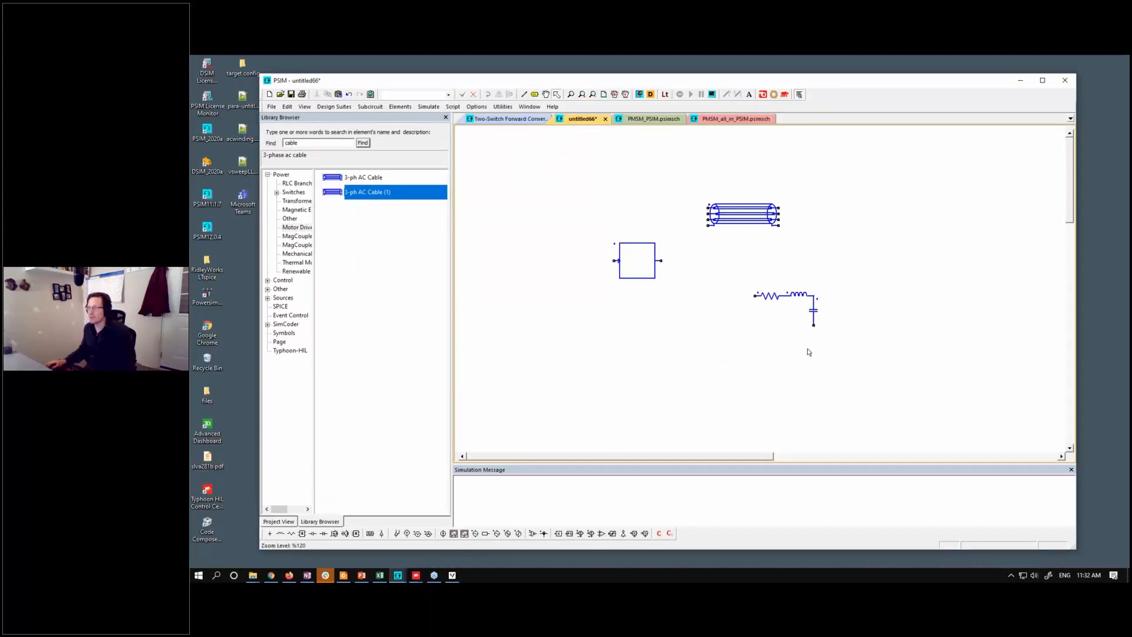
Copy the resistor-inductor branch and paste it below the original, connected to the capacitor's lower end.
{"action": "left_click_drag", "start_coordinate": [743, 286], "coordinate": [817, 304]}
{"action": "key", "text": "ctrl+c"}
{"action": "key", "text": "ctrl+v"}
{"action": "left_click", "coordinate": [784, 325]}
{"action": "left_click", "coordinate": [825, 361]}
Copy the complete RLC section and paste it twice in series to form a three-section ladder.
{"action": "left_click_drag", "start_coordinate": [744, 284], "coordinate": [876, 377]}
{"action": "key", "text": "ctrl+c"}
{"action": "key", "text": "ctrl+v"}
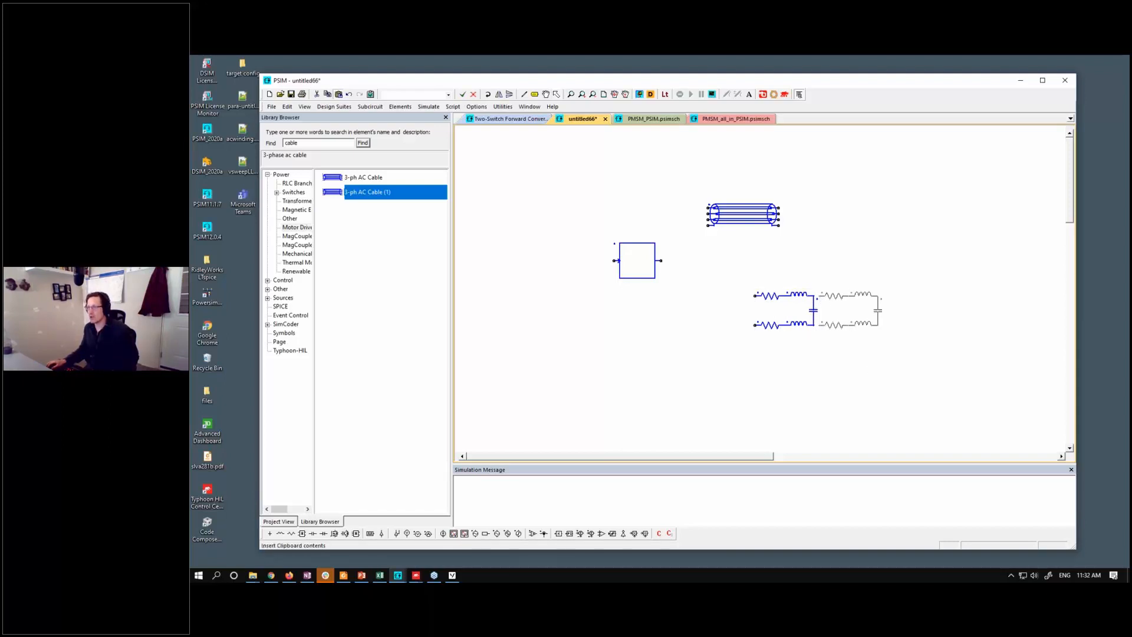
{"action": "left_click", "coordinate": [844, 310]}
{"action": "key", "text": "ctrl+v"}
{"action": "left_click", "coordinate": [903, 310]}
Review the number of sections and electrical parameters of CABLE2 against the RLC ladder.
{"action": "double_click", "coordinate": [761, 229]}
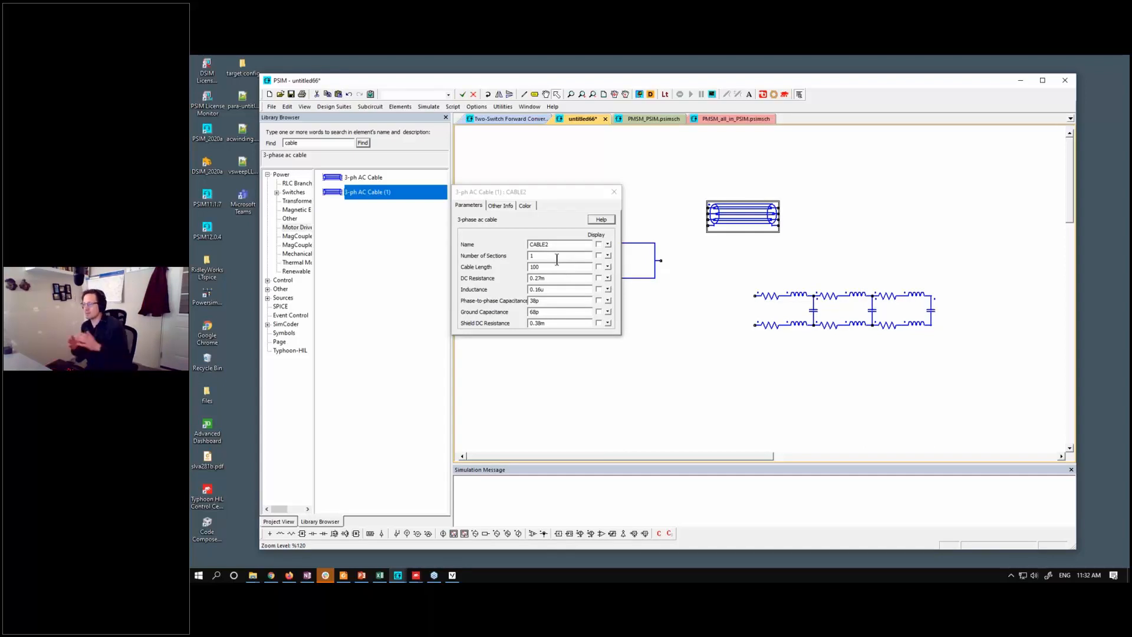
{"action": "left_click_drag", "start_coordinate": [738, 277], "coordinate": [977, 363]}
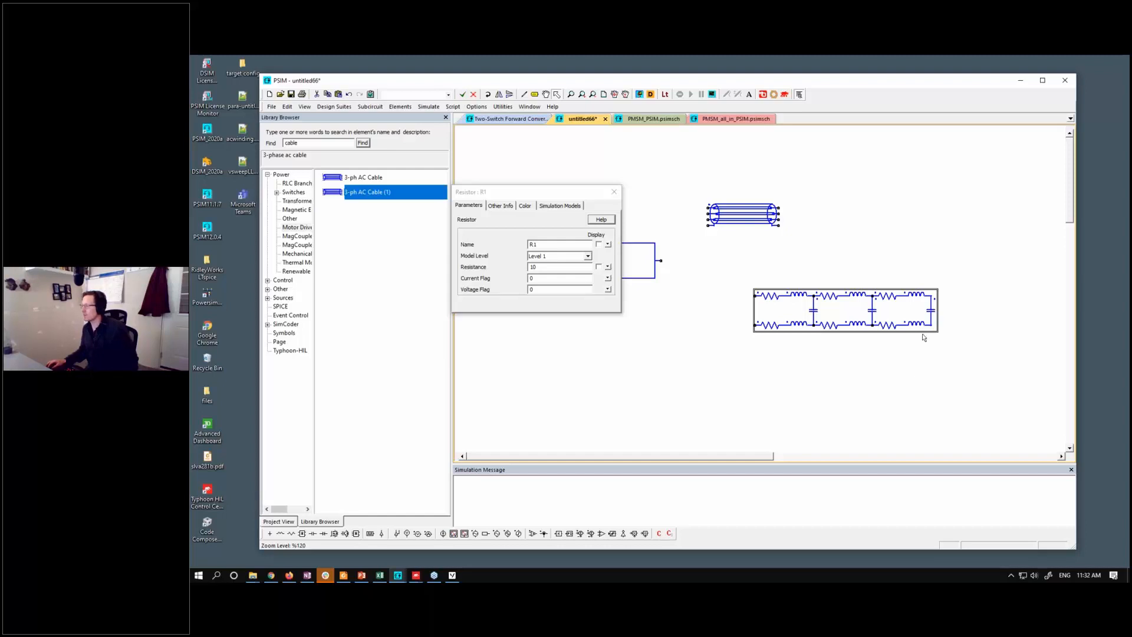
{"action": "left_click", "coordinate": [881, 407]}
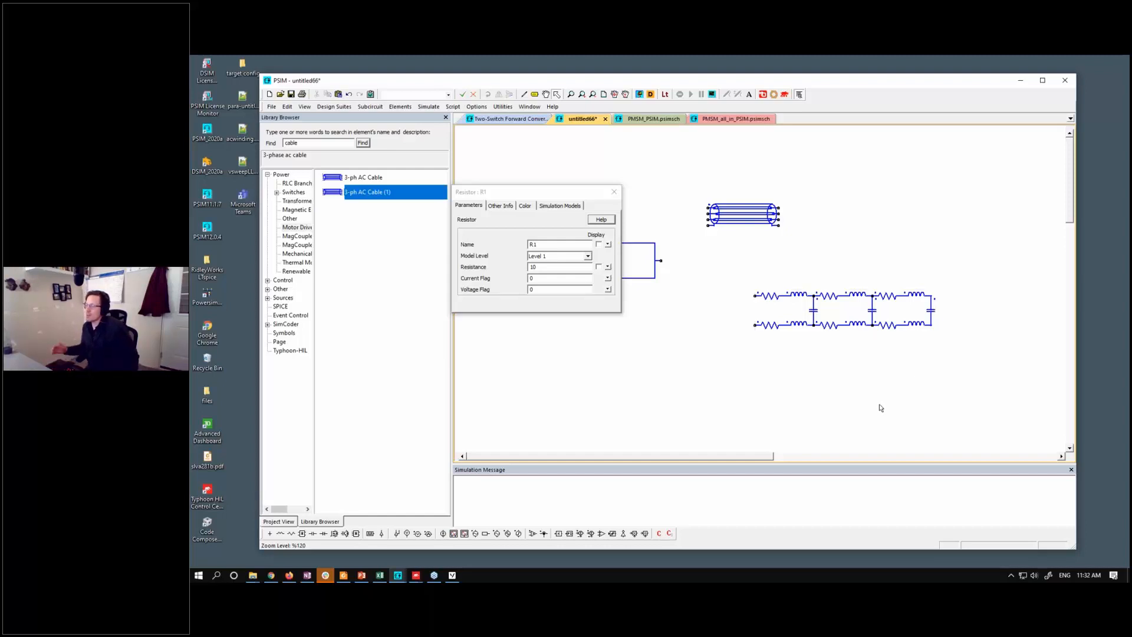
{"action": "left_click", "coordinate": [777, 236]}
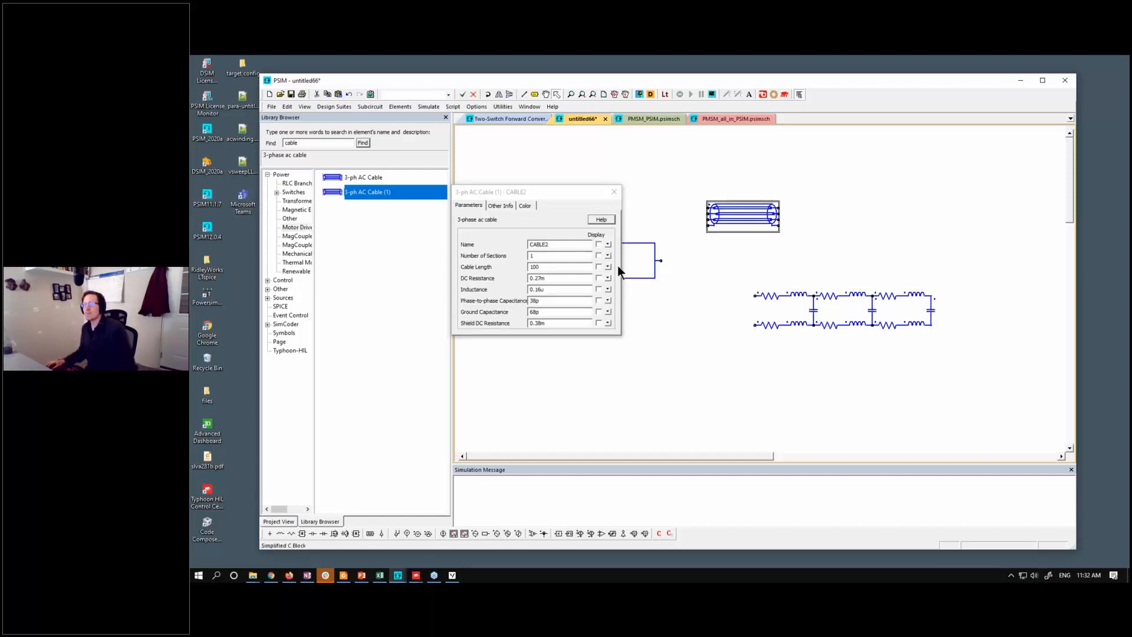
{"action": "left_click", "coordinate": [553, 290]}
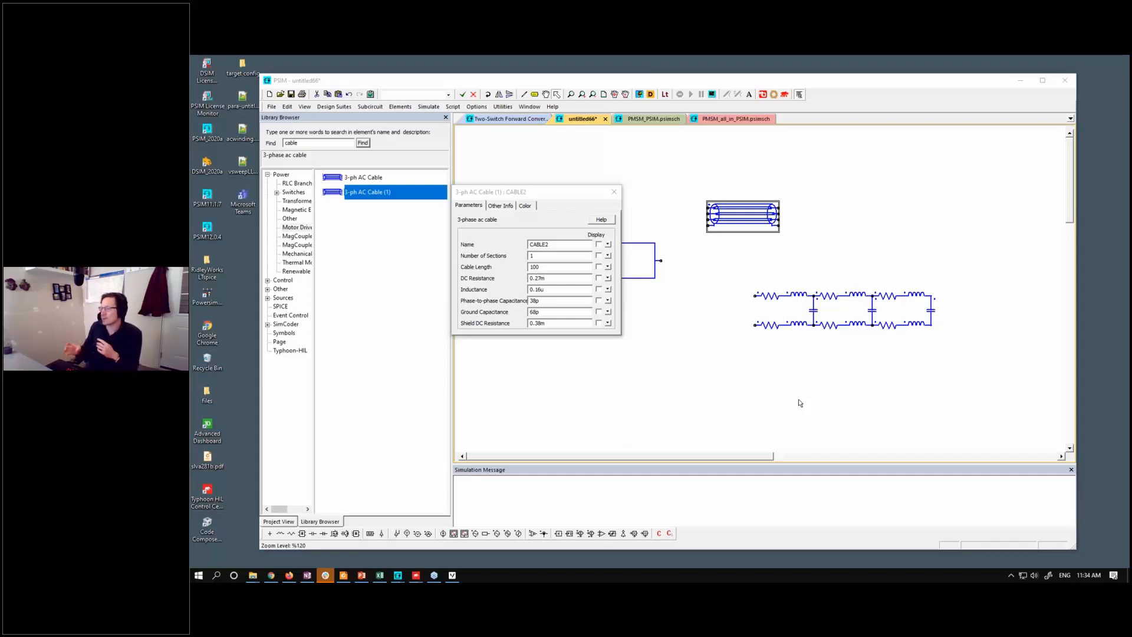
{"action": "left_click", "coordinate": [616, 201]}
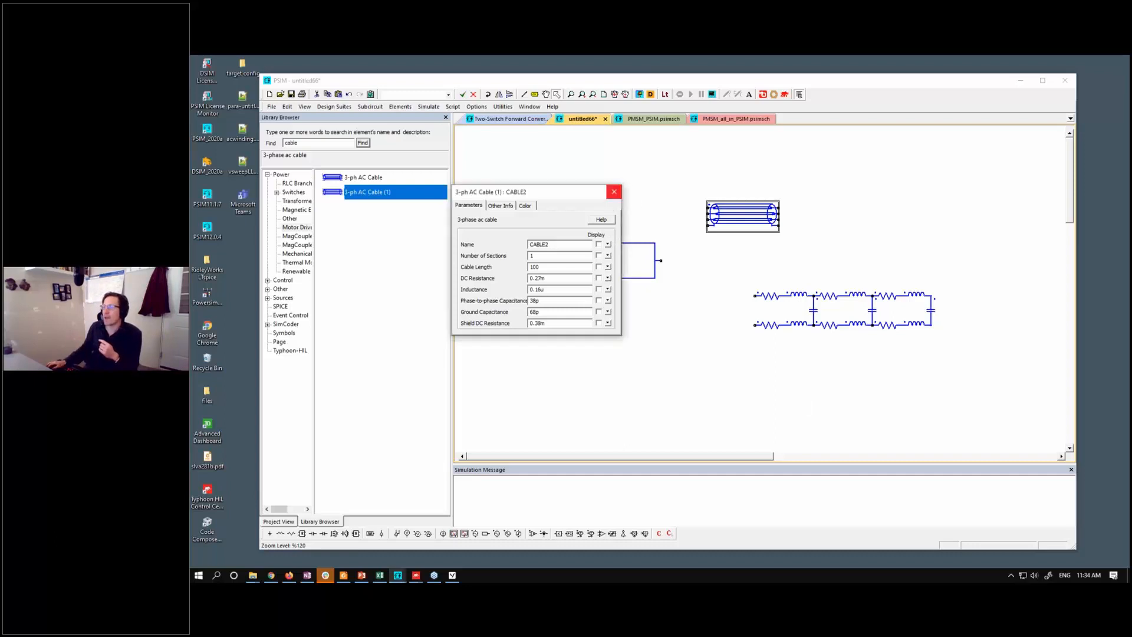
{"action": "left_click", "coordinate": [614, 192]}
{"action": "left_click_drag", "start_coordinate": [548, 161], "coordinate": [901, 380]}
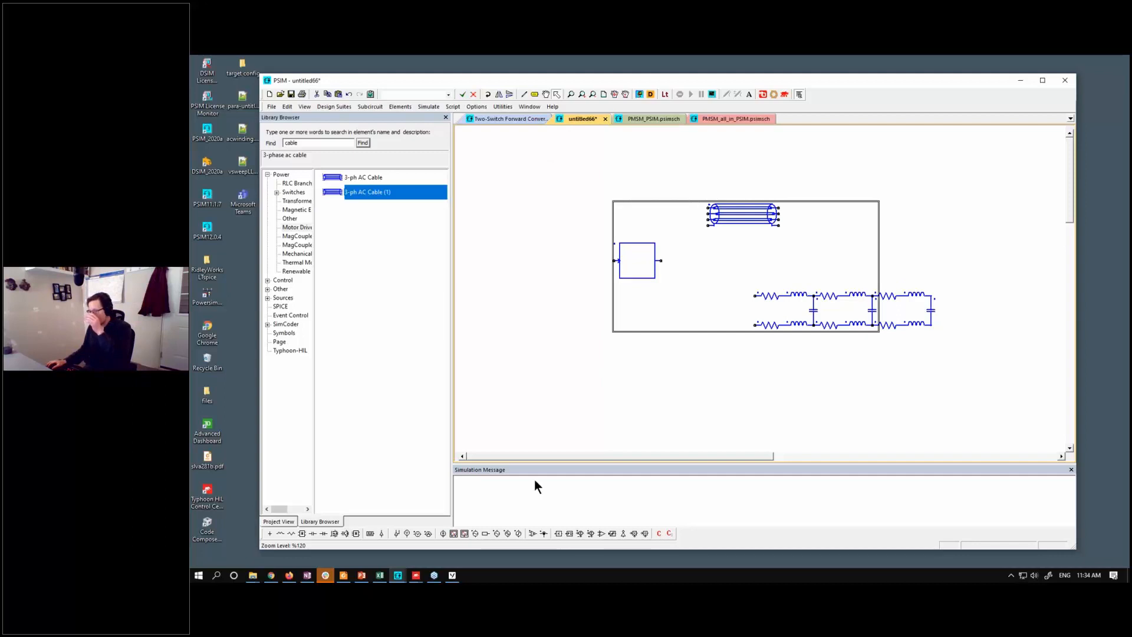
{"action": "left_click", "coordinate": [415, 576]}
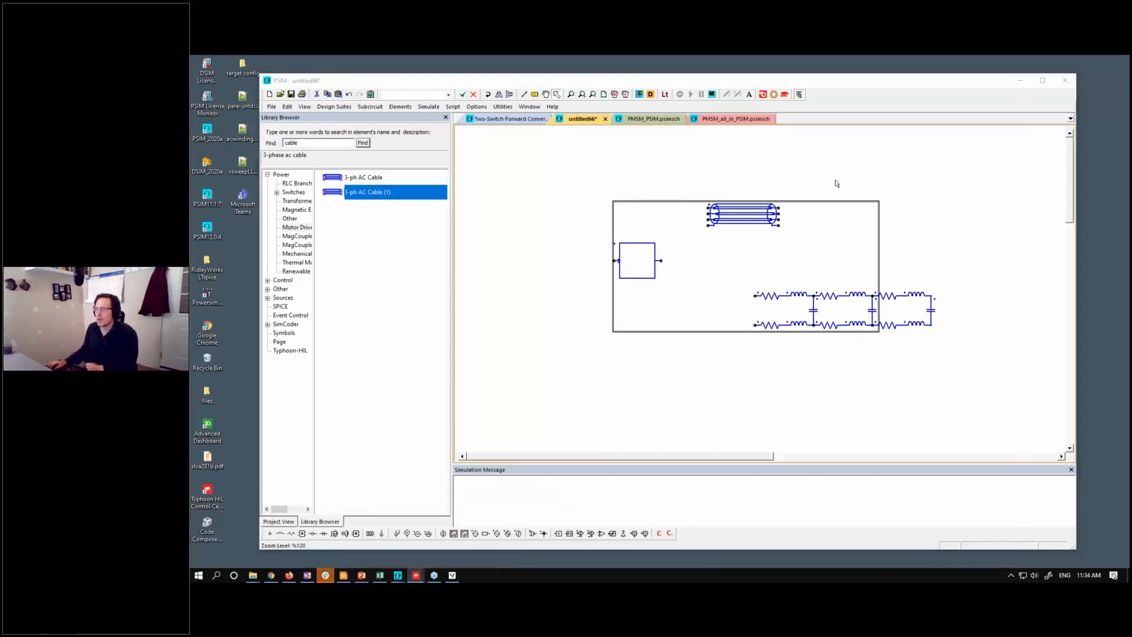
{"action": "left_click", "coordinate": [990, 218]}
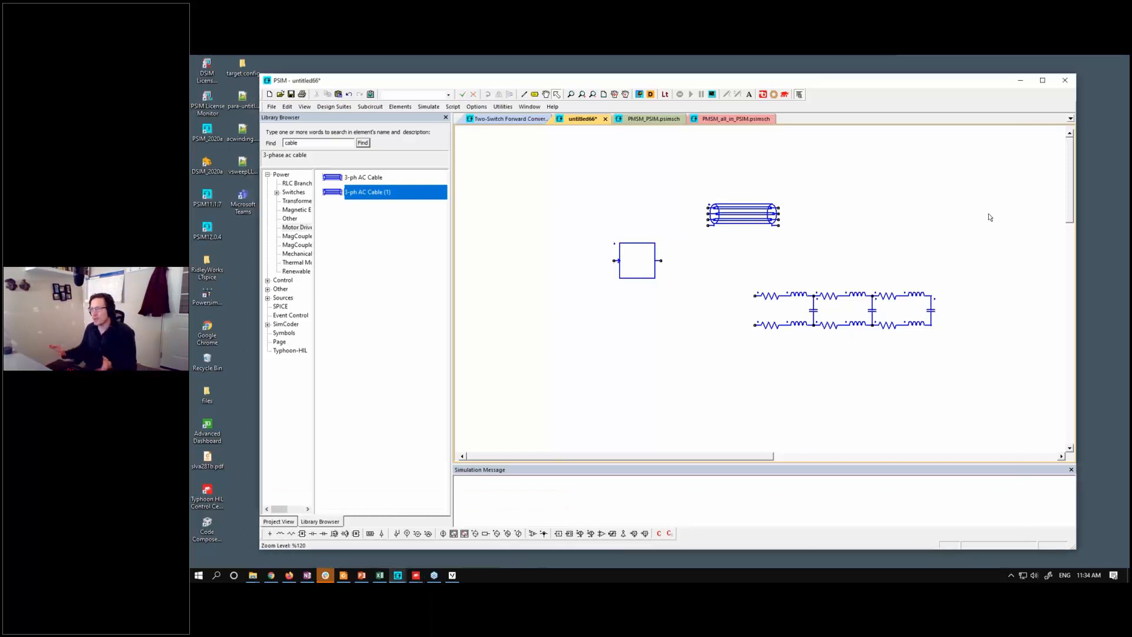
Open the help page for CABLE2 in an enlarged window and review its section model, examples and applications.
{"action": "double_click", "coordinate": [743, 214]}
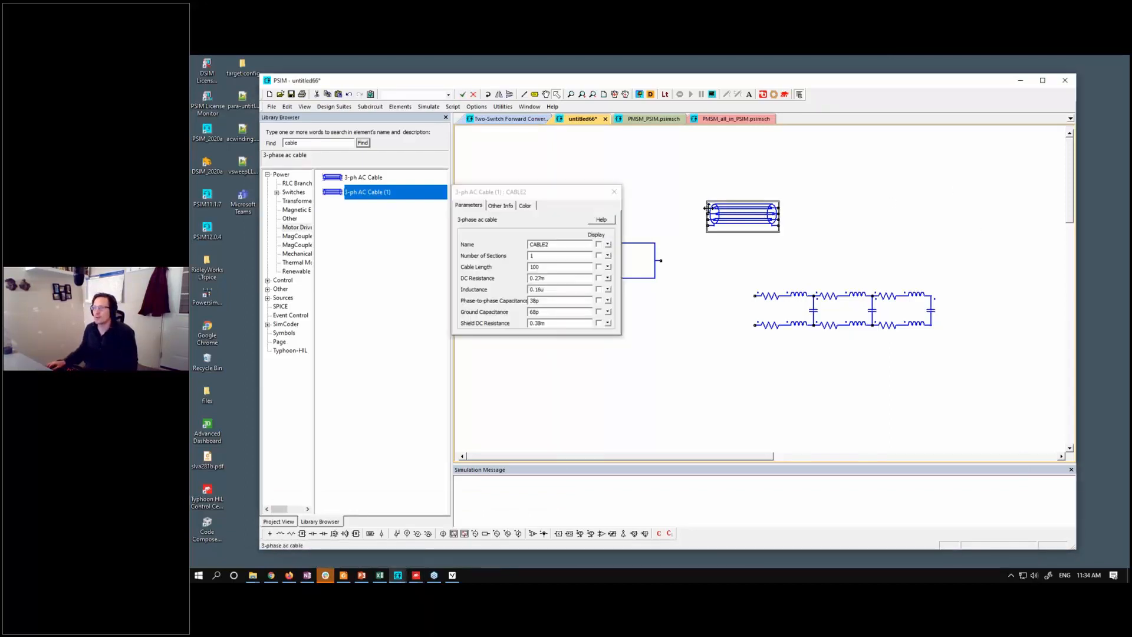
{"action": "left_click", "coordinate": [601, 219]}
{"action": "left_click_drag", "start_coordinate": [413, 96], "coordinate": [367, 64]}
{"action": "left_click_drag", "start_coordinate": [506, 335], "coordinate": [979, 549]}
{"action": "scroll", "coordinate": [526, 236], "scroll_direction": "down", "scroll_amount": 5}
{"action": "scroll", "coordinate": [416, 192], "scroll_direction": "up", "scroll_amount": 6}
{"action": "scroll", "coordinate": [429, 196], "scroll_direction": "down", "scroll_amount": 12}
{"action": "scroll", "coordinate": [673, 307], "scroll_direction": "up", "scroll_amount": 2}
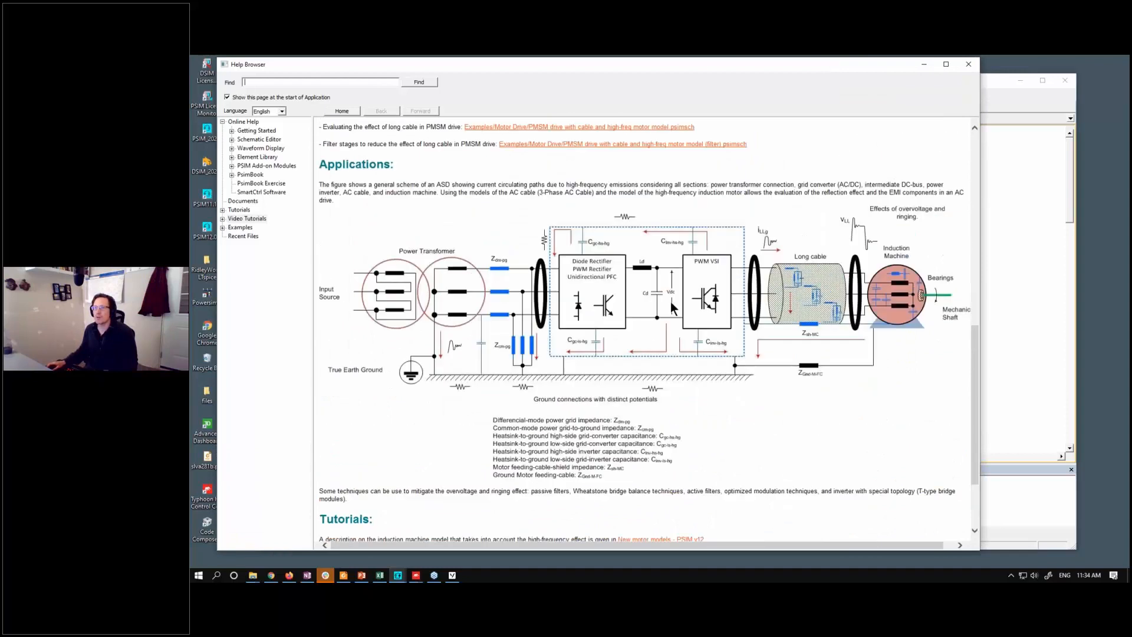
{"action": "scroll", "coordinate": [826, 368], "scroll_direction": "up", "scroll_amount": 3}
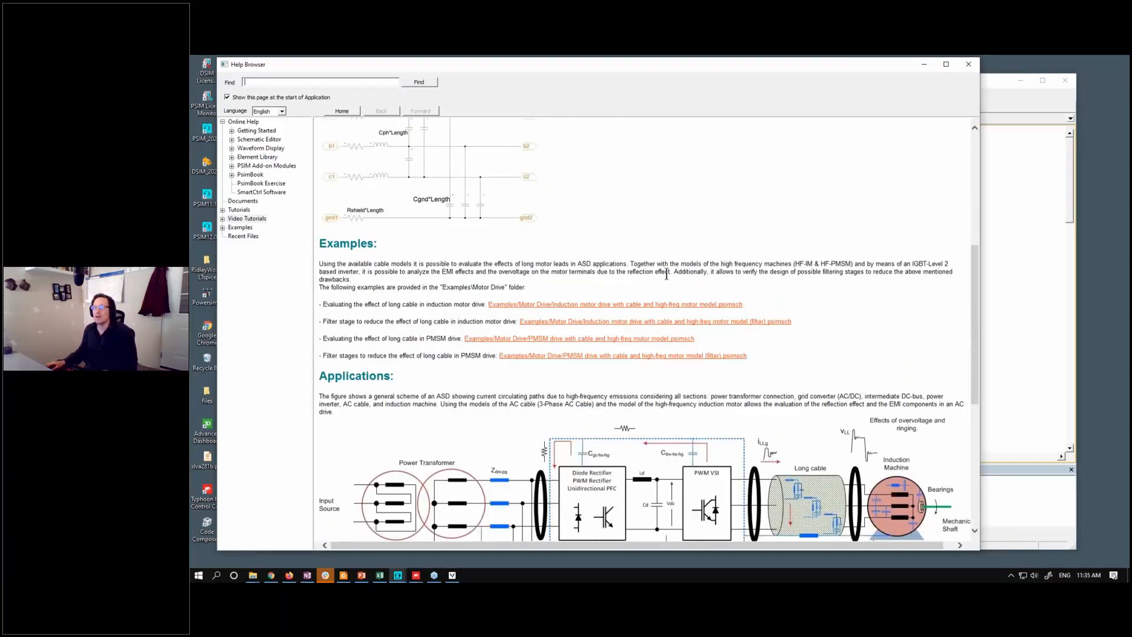
{"action": "scroll", "coordinate": [589, 253], "scroll_direction": "up", "scroll_amount": 4}
{"action": "scroll", "coordinate": [566, 271], "scroll_direction": "down", "scroll_amount": 3}
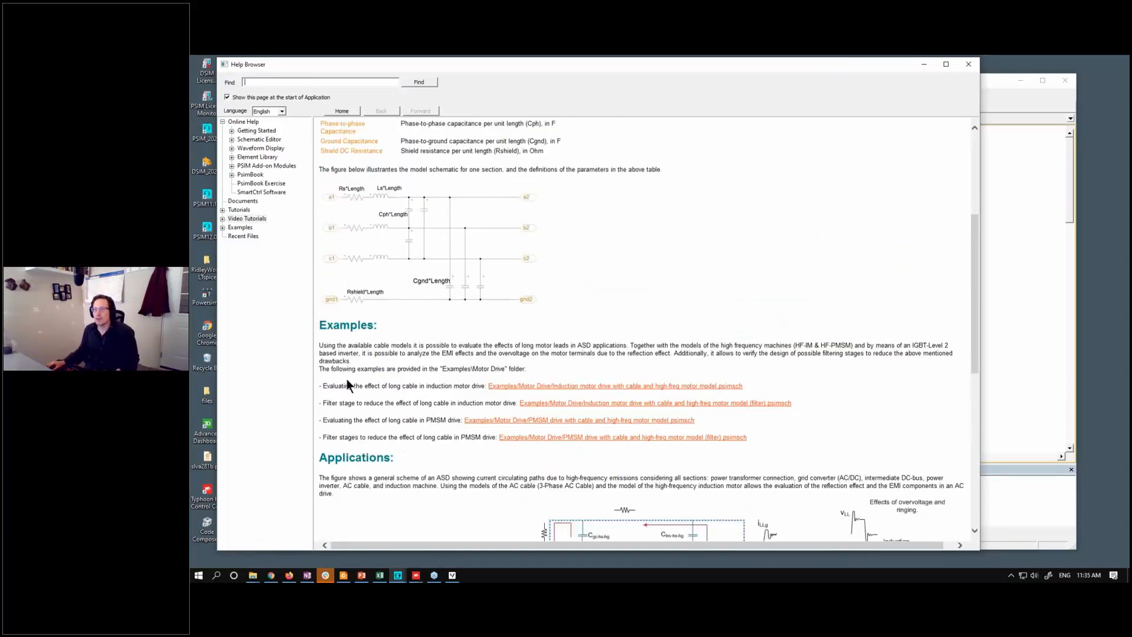
Open the example "Induction motor drive with cable and high-freq motor model" from the help page and inspect its schematic.
{"action": "left_click", "coordinate": [593, 391]}
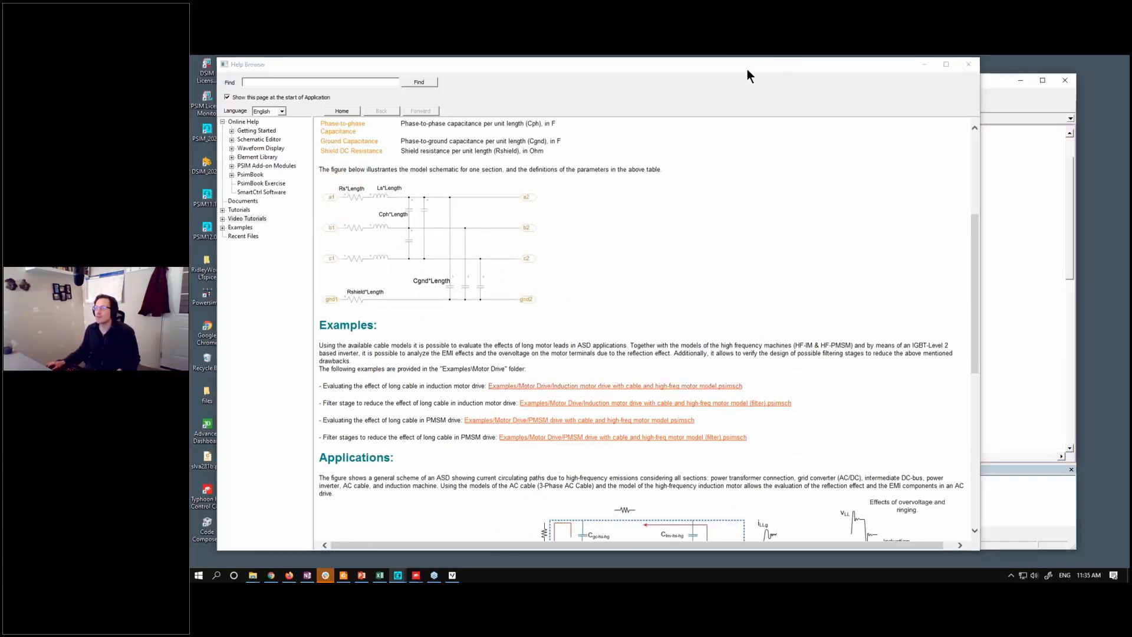
{"action": "left_click_drag", "start_coordinate": [752, 64], "coordinate": [766, 445]}
{"action": "left_click", "coordinate": [826, 364]}
{"action": "scroll", "coordinate": [827, 364], "scroll_direction": "down", "scroll_amount": 2}
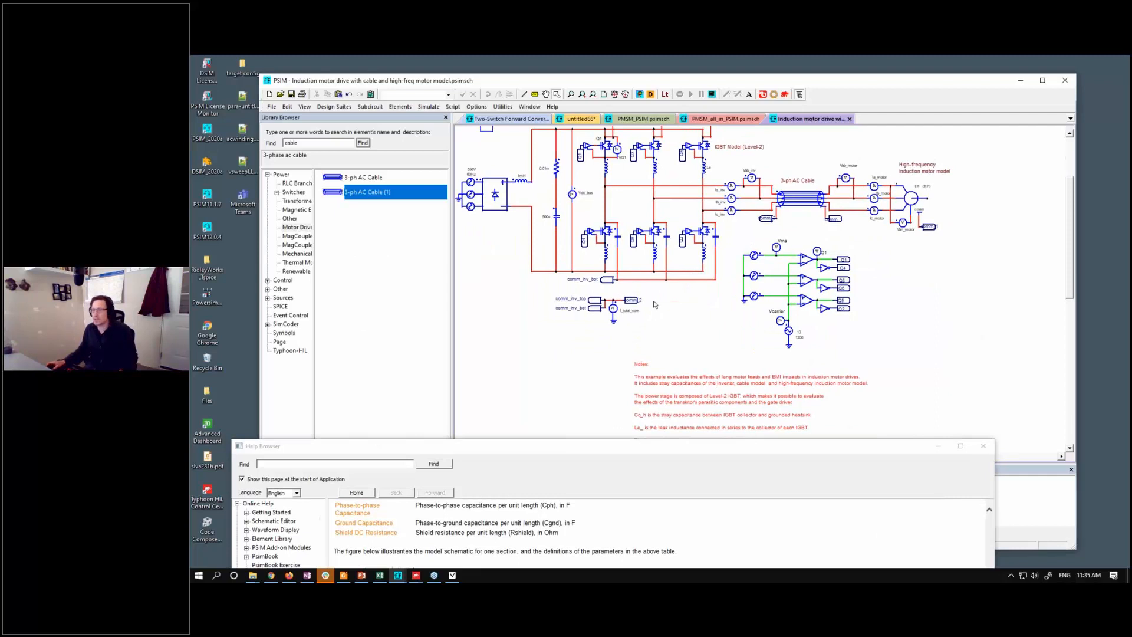
{"action": "scroll", "coordinate": [640, 333], "scroll_direction": "up", "scroll_amount": 3}
{"action": "scroll", "coordinate": [637, 334], "scroll_direction": "up", "scroll_amount": 1}
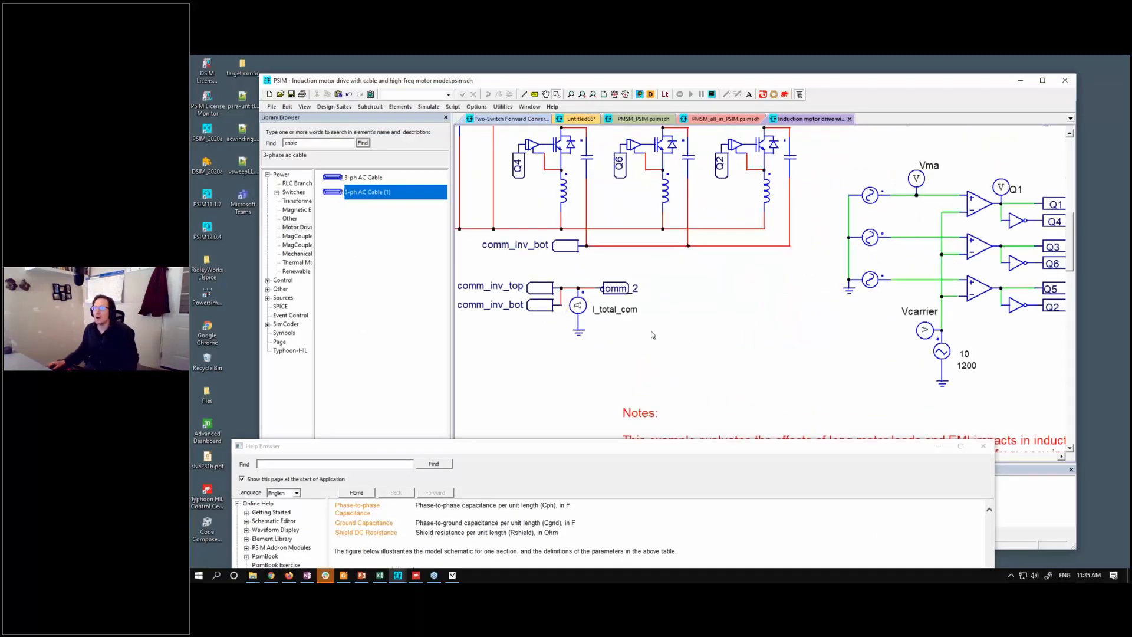
{"action": "left_click_drag", "start_coordinate": [696, 309], "coordinate": [802, 358]}
{"action": "scroll", "coordinate": [800, 323], "scroll_direction": "down", "scroll_amount": 2}
Run the induction motor drive simulation and move the Van_motor waveform window clear of the Vab_motor plot.
{"action": "left_click", "coordinate": [639, 94]}
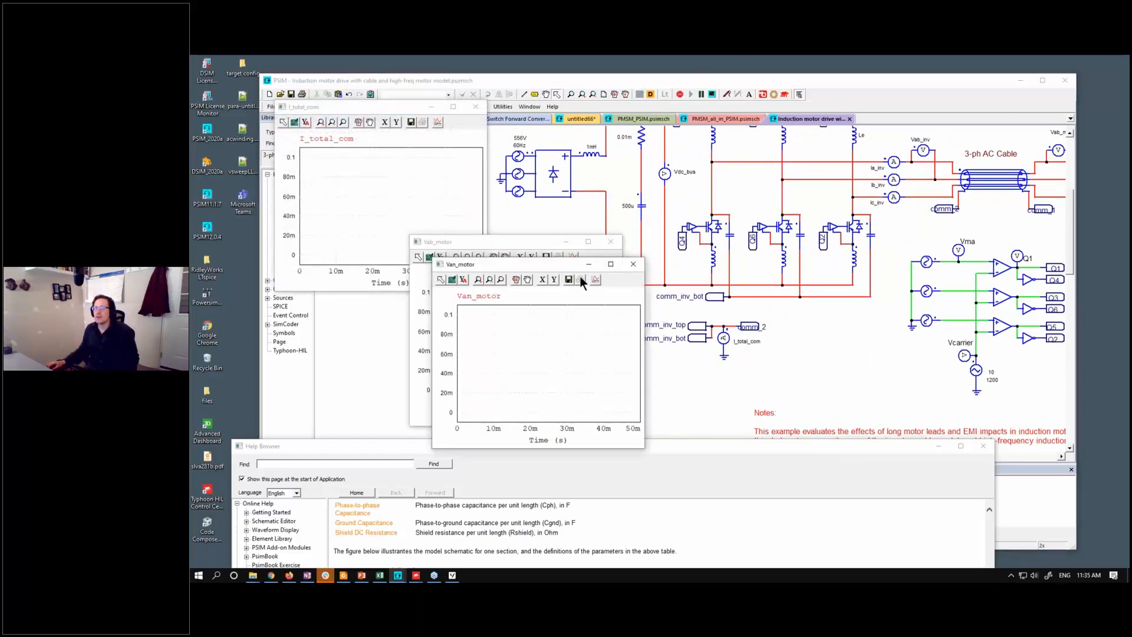
{"action": "left_click_drag", "start_coordinate": [529, 264], "coordinate": [730, 130]}
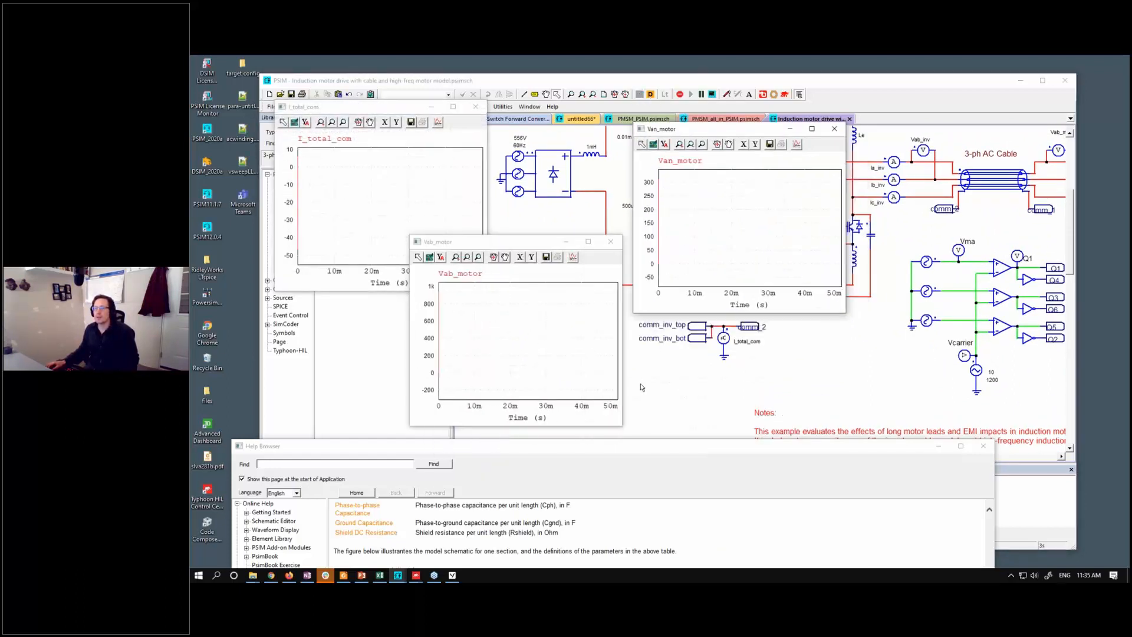
{"action": "left_click", "coordinate": [862, 361]}
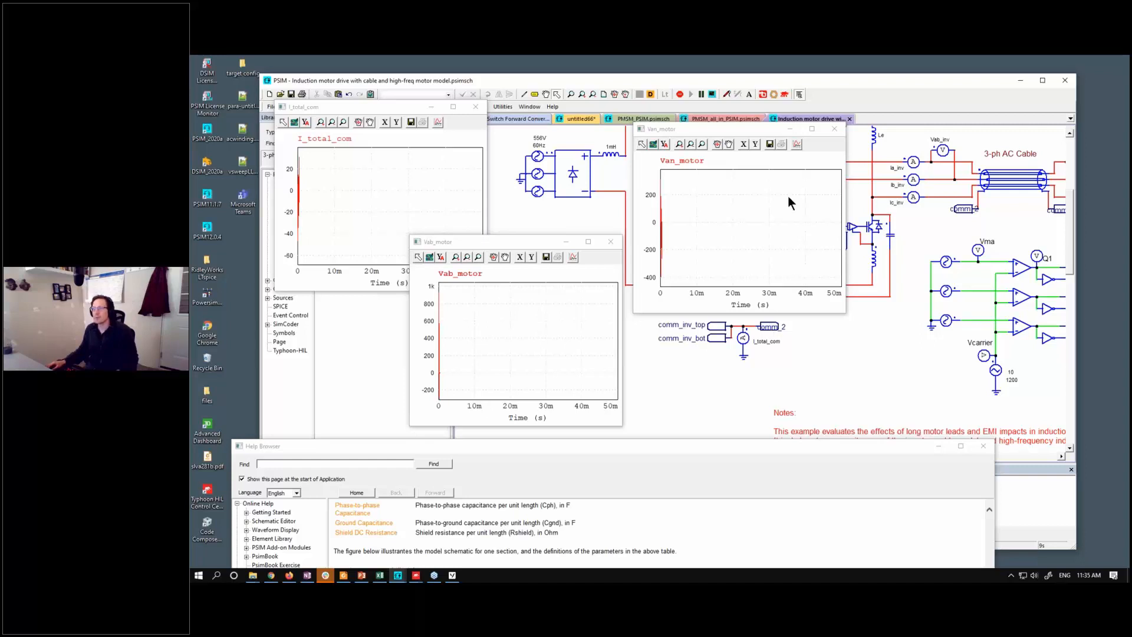
Bring the cable help page back into view and review its applications diagram, parameter descriptions, tutorials and related topics.
{"action": "left_click_drag", "start_coordinate": [713, 451], "coordinate": [713, 73]}
{"action": "scroll", "coordinate": [730, 354], "scroll_direction": "down", "scroll_amount": 5}
{"action": "scroll", "coordinate": [550, 346], "scroll_direction": "up", "scroll_amount": 2}
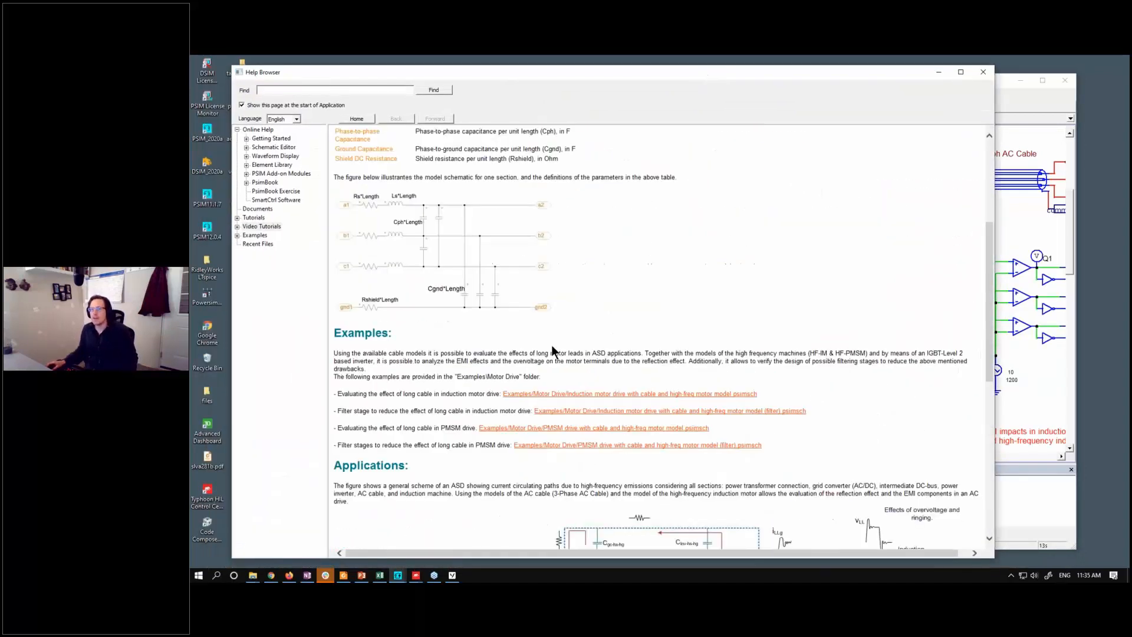
{"action": "scroll", "coordinate": [551, 346], "scroll_direction": "down", "scroll_amount": 2}
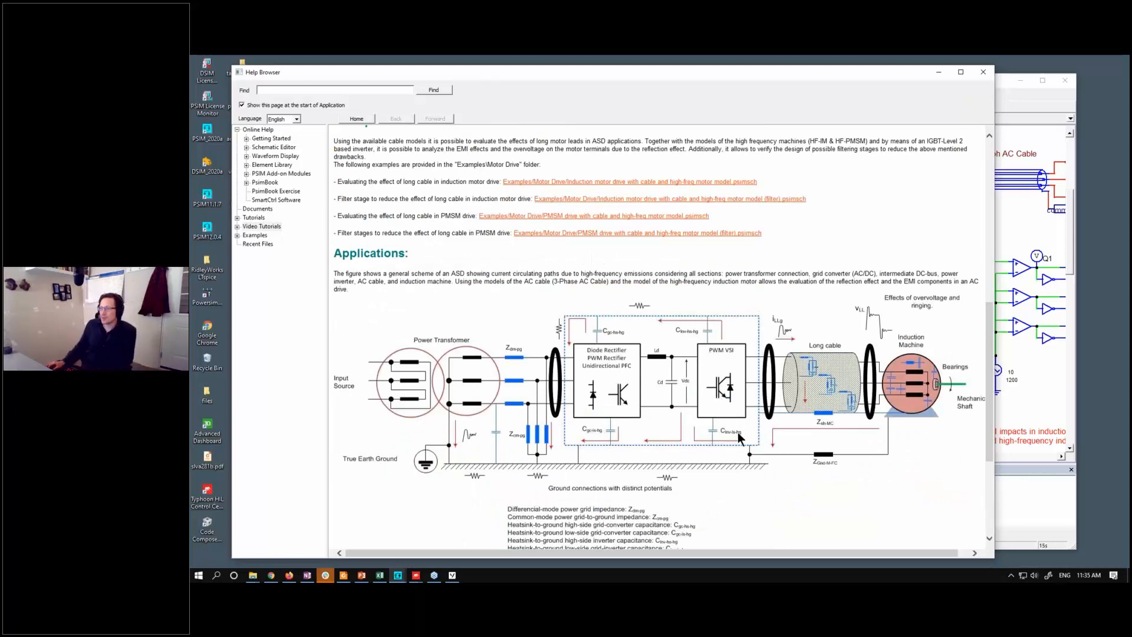
{"action": "scroll", "coordinate": [617, 414], "scroll_direction": "down", "scroll_amount": 4}
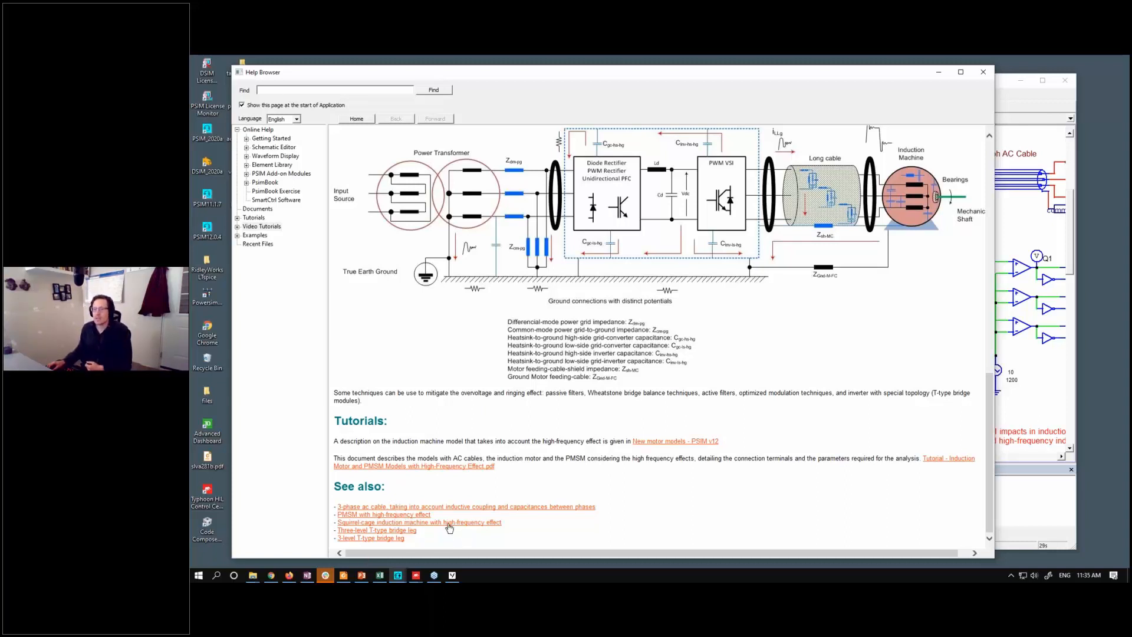
{"action": "key", "text": "alt+Left"}
{"action": "scroll", "coordinate": [404, 196], "scroll_direction": "up", "scroll_amount": 2}
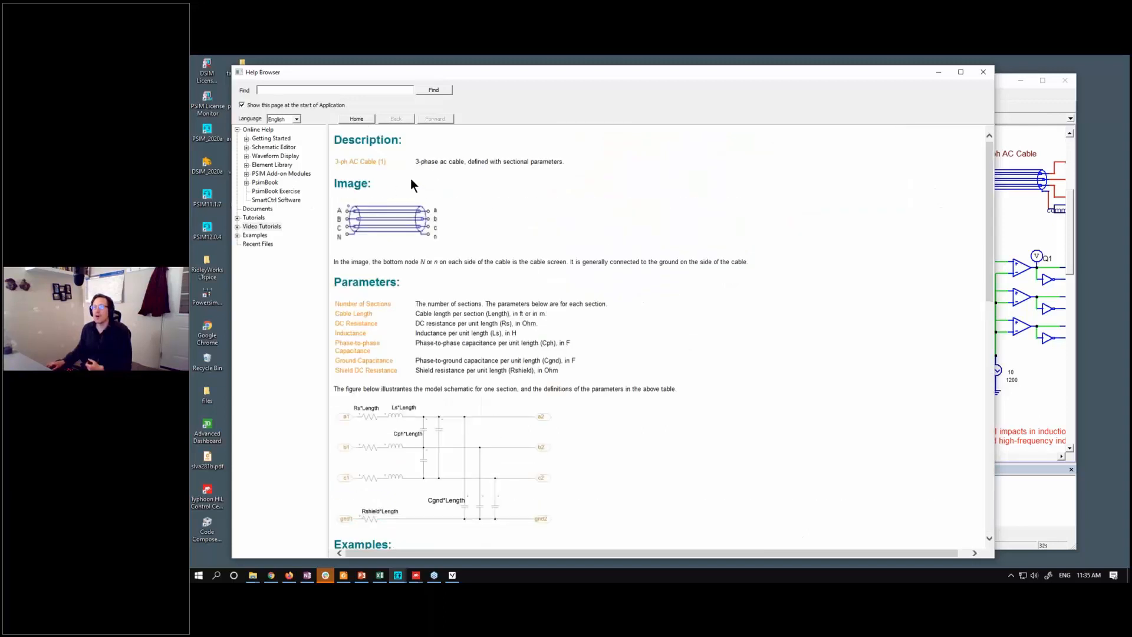
{"action": "scroll", "coordinate": [432, 186], "scroll_direction": "down", "scroll_amount": 10}
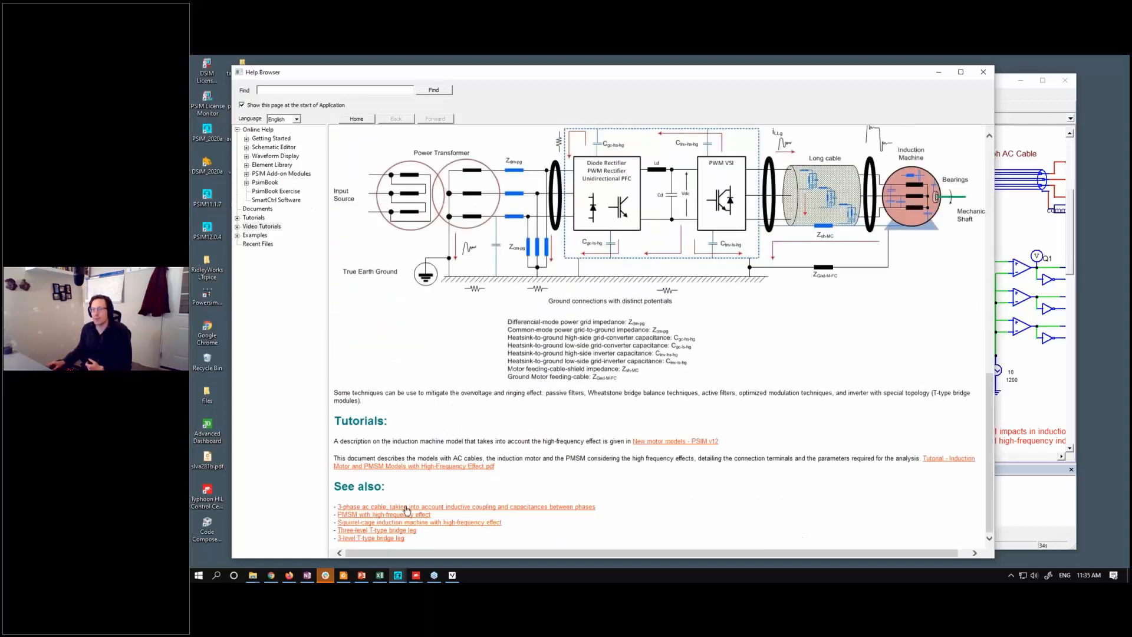
Examine the 3-phase 3-level T-type bridge help page, including its long-cable example circuit and motor voltage waveforms, and close the help window.
{"action": "left_click", "coordinate": [400, 536]}
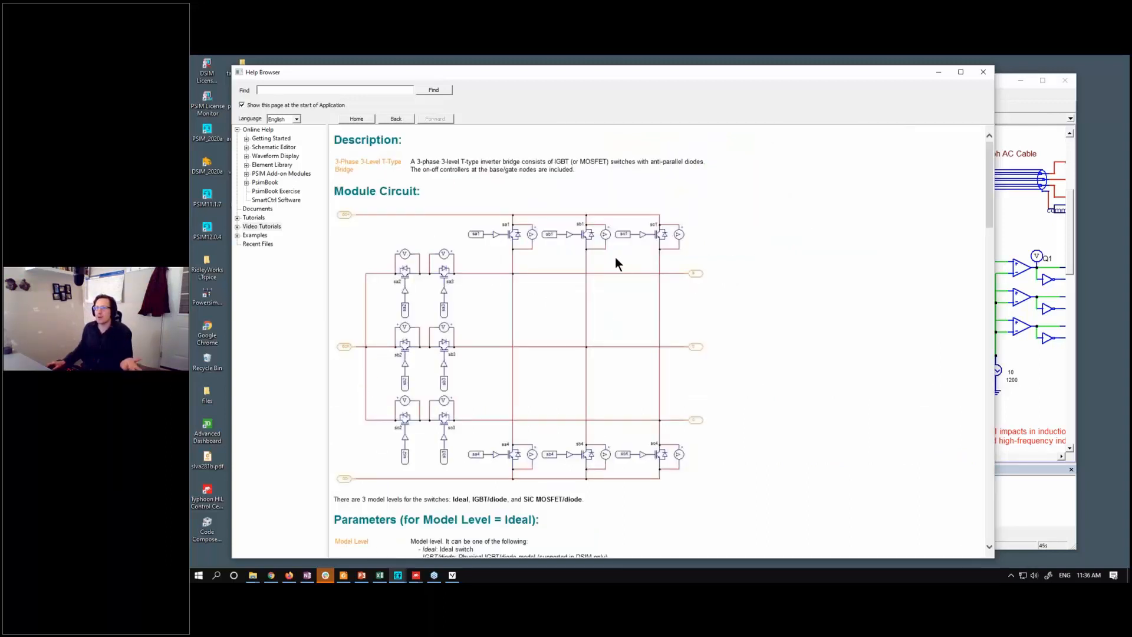
{"action": "scroll", "coordinate": [615, 249], "scroll_direction": "down", "scroll_amount": 15}
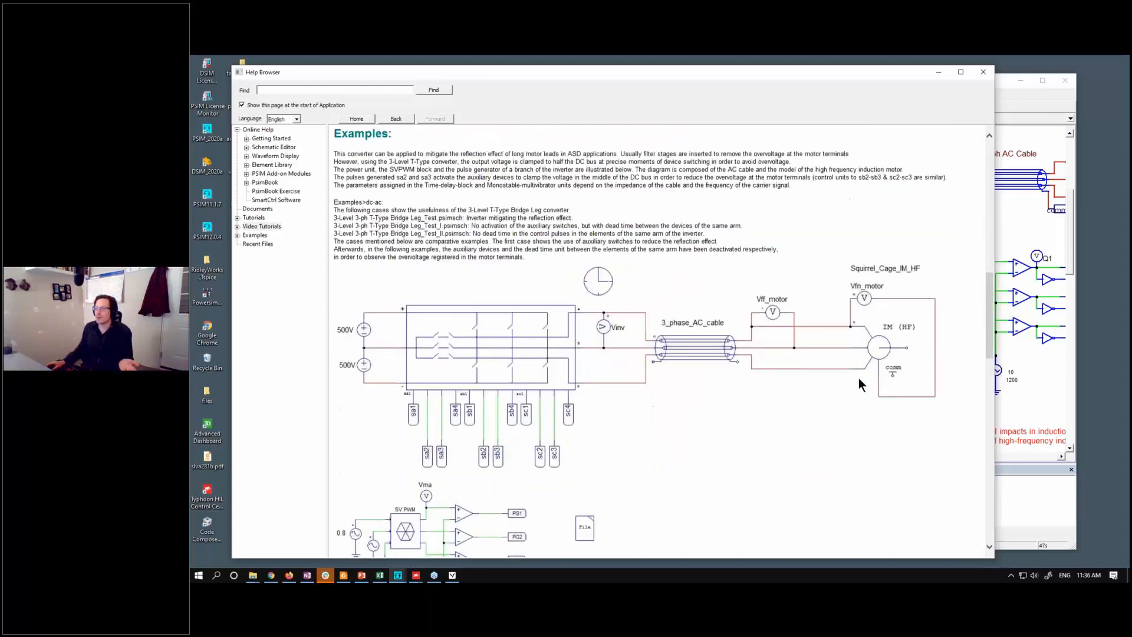
{"action": "scroll", "coordinate": [749, 322], "scroll_direction": "down", "scroll_amount": 10}
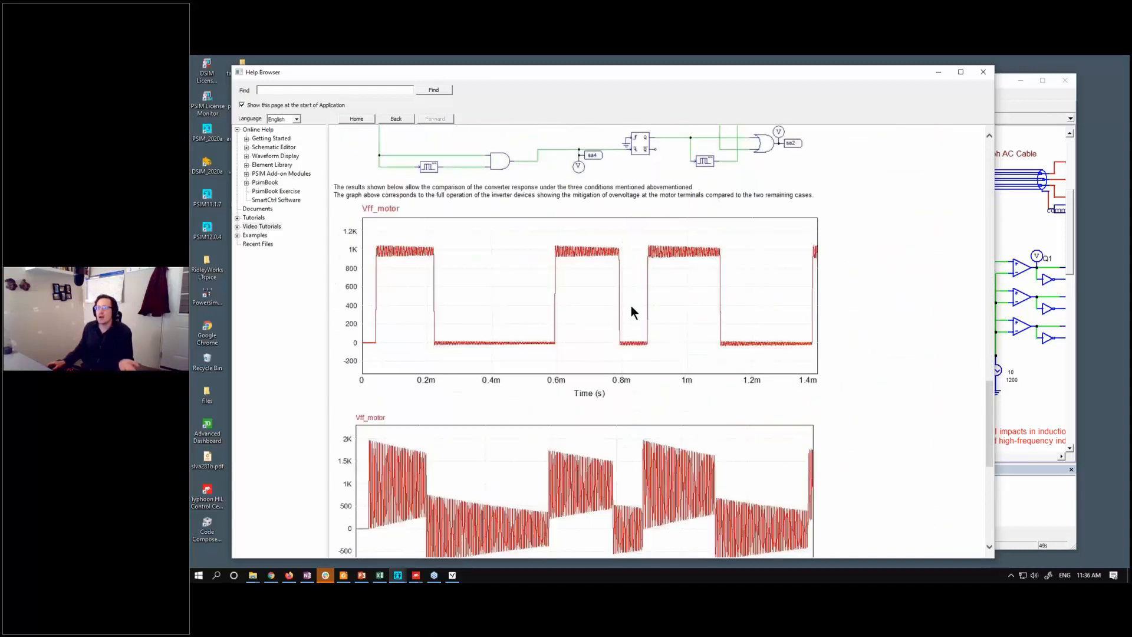
{"action": "scroll", "coordinate": [634, 305], "scroll_direction": "down", "scroll_amount": 4}
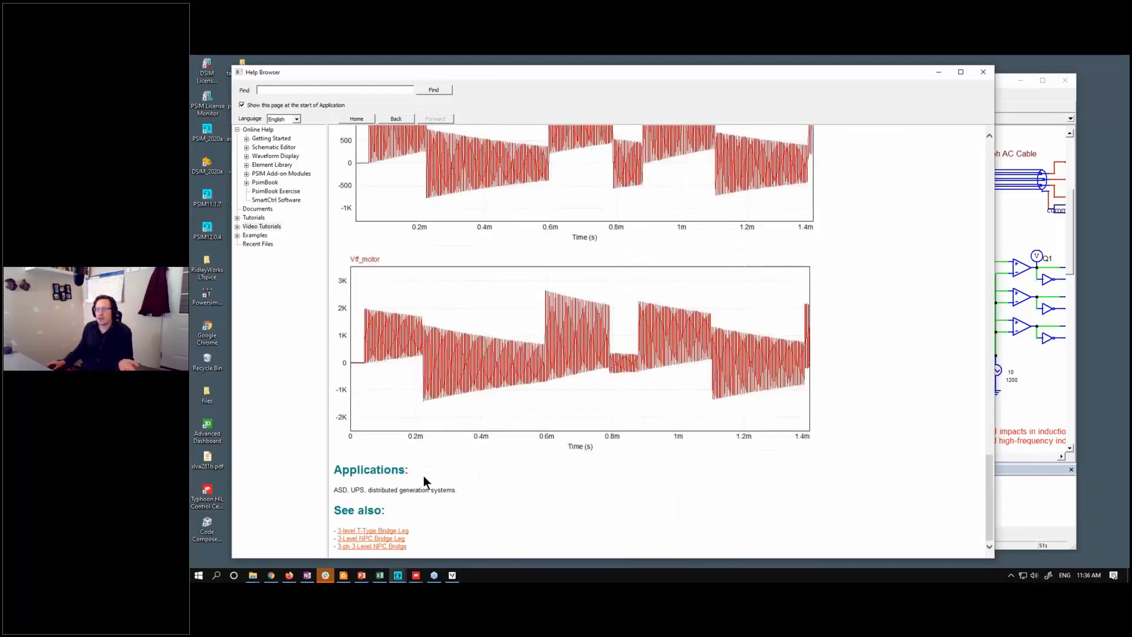
{"action": "scroll", "coordinate": [588, 412], "scroll_direction": "up", "scroll_amount": 10}
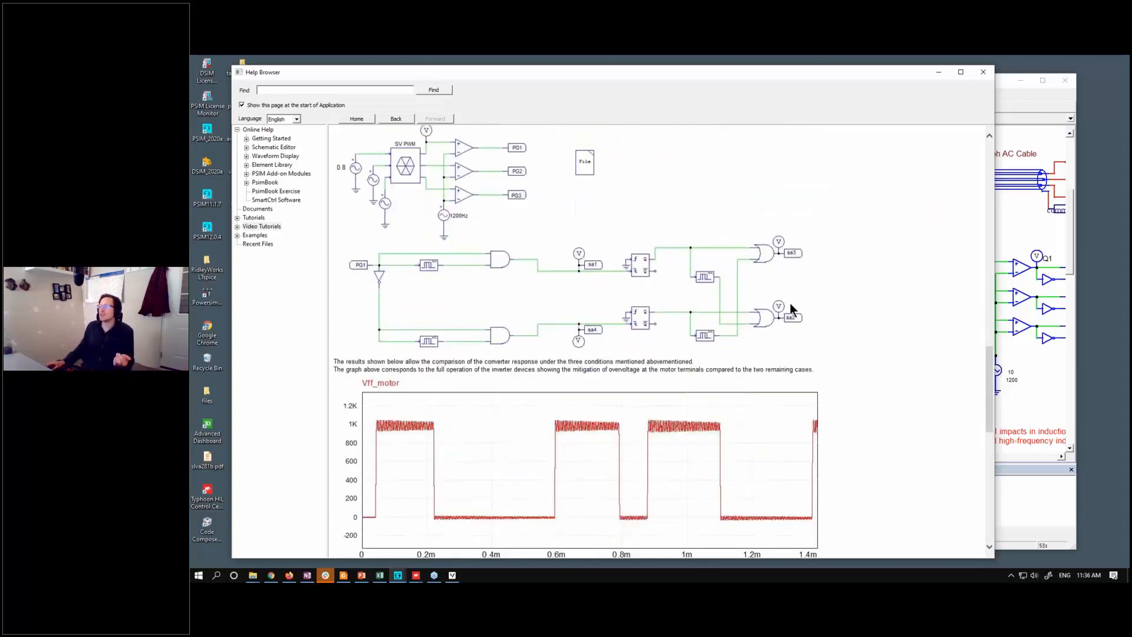
{"action": "scroll", "coordinate": [808, 281], "scroll_direction": "up", "scroll_amount": 5}
{"action": "scroll", "coordinate": [808, 282], "scroll_direction": "down", "scroll_amount": 2}
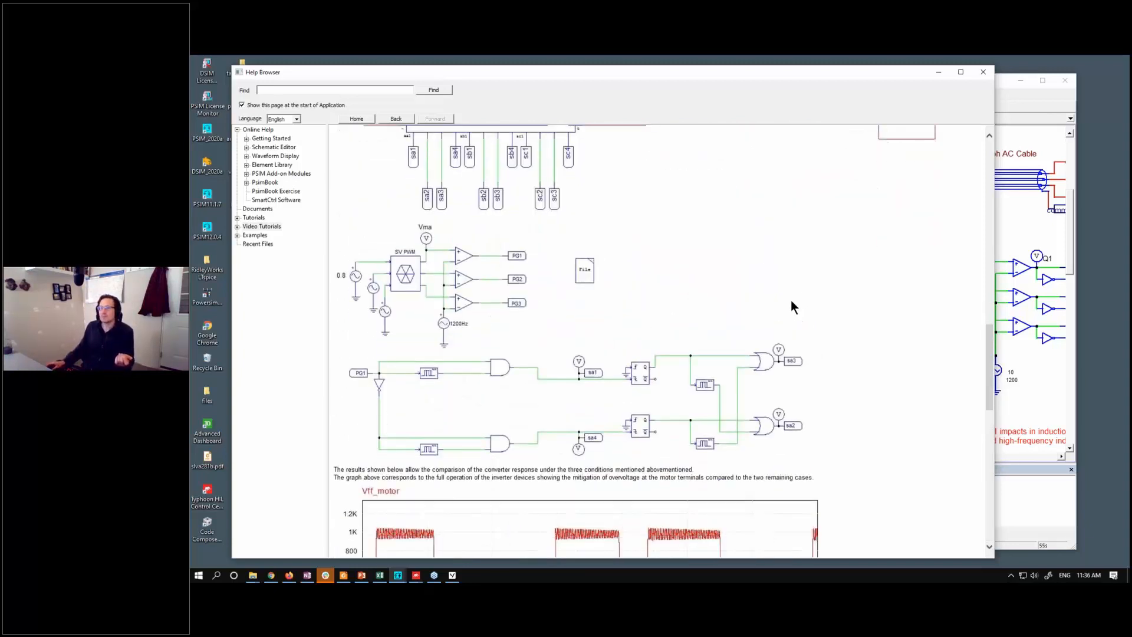
{"action": "scroll", "coordinate": [726, 381], "scroll_direction": "up", "scroll_amount": 2}
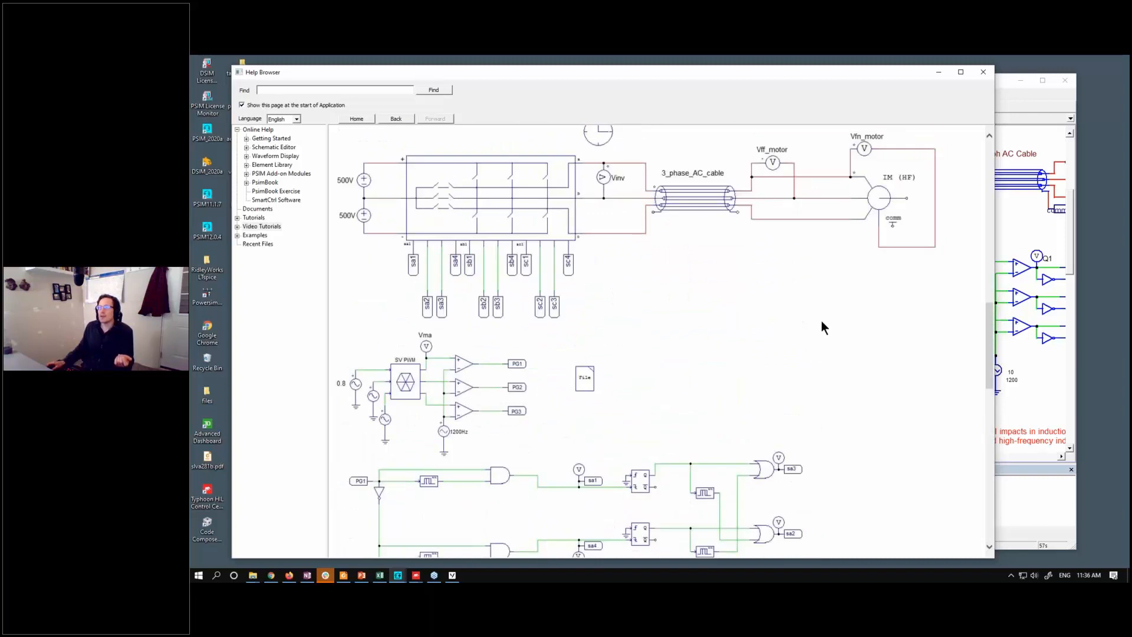
{"action": "scroll", "coordinate": [702, 328], "scroll_direction": "down", "scroll_amount": 2}
{"action": "scroll", "coordinate": [857, 359], "scroll_direction": "down", "scroll_amount": 12}
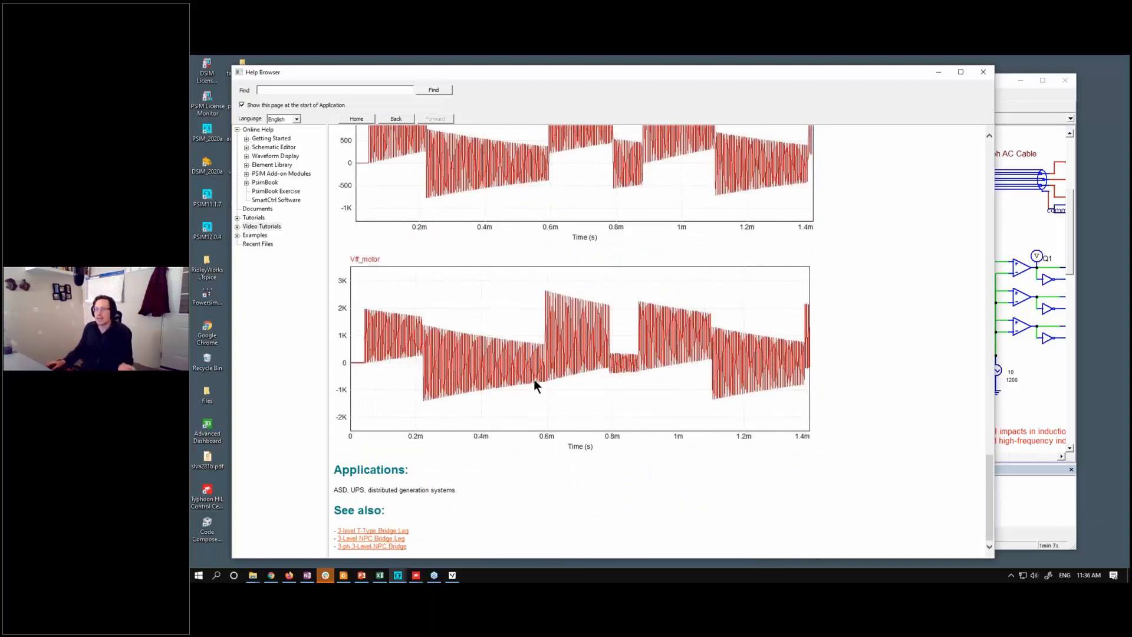
{"action": "left_click", "coordinate": [983, 79]}
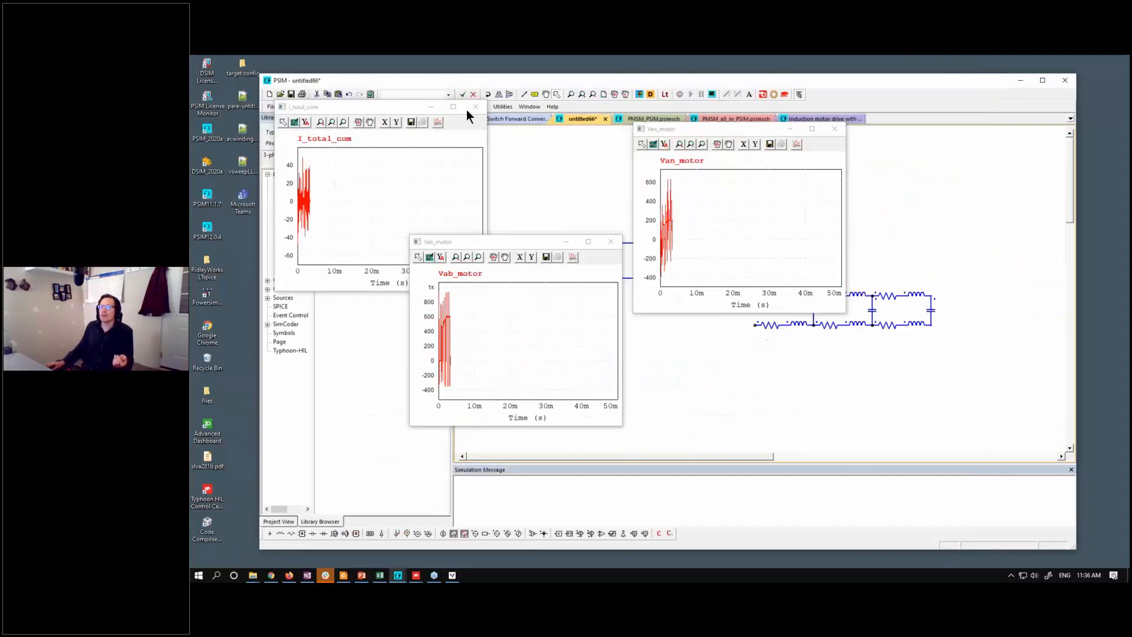
Move the I_total_com plot below Van_motor and place an AC Sweep block in the empty area above the RLC ladder.
{"action": "left_click", "coordinate": [394, 134]}
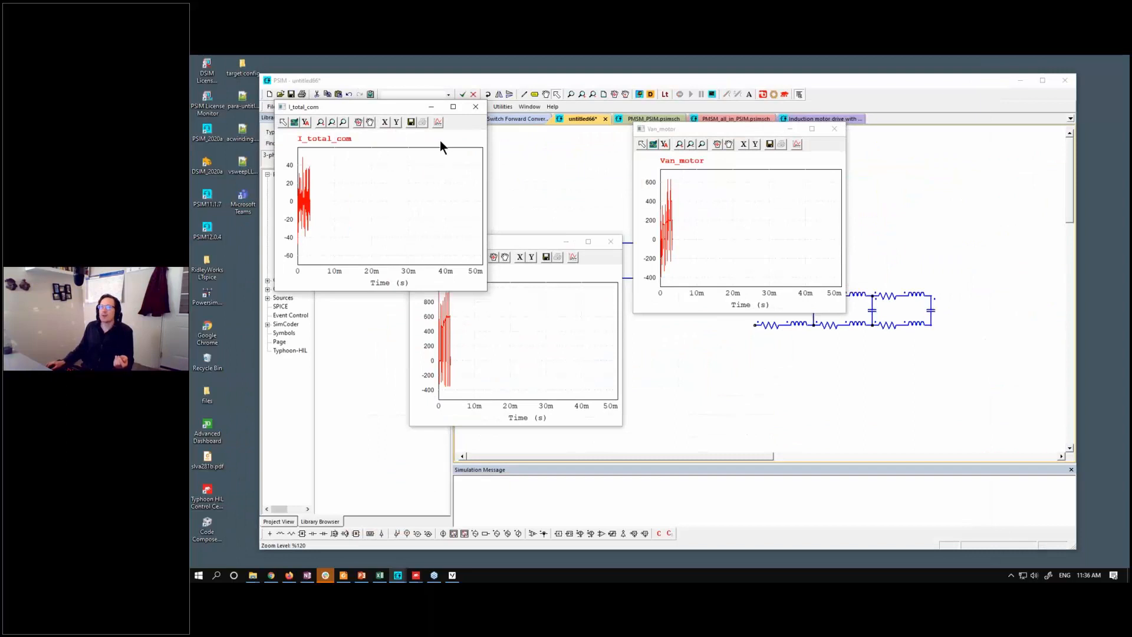
{"action": "left_click_drag", "start_coordinate": [377, 106], "coordinate": [743, 254]}
{"action": "left_click", "coordinate": [288, 288]}
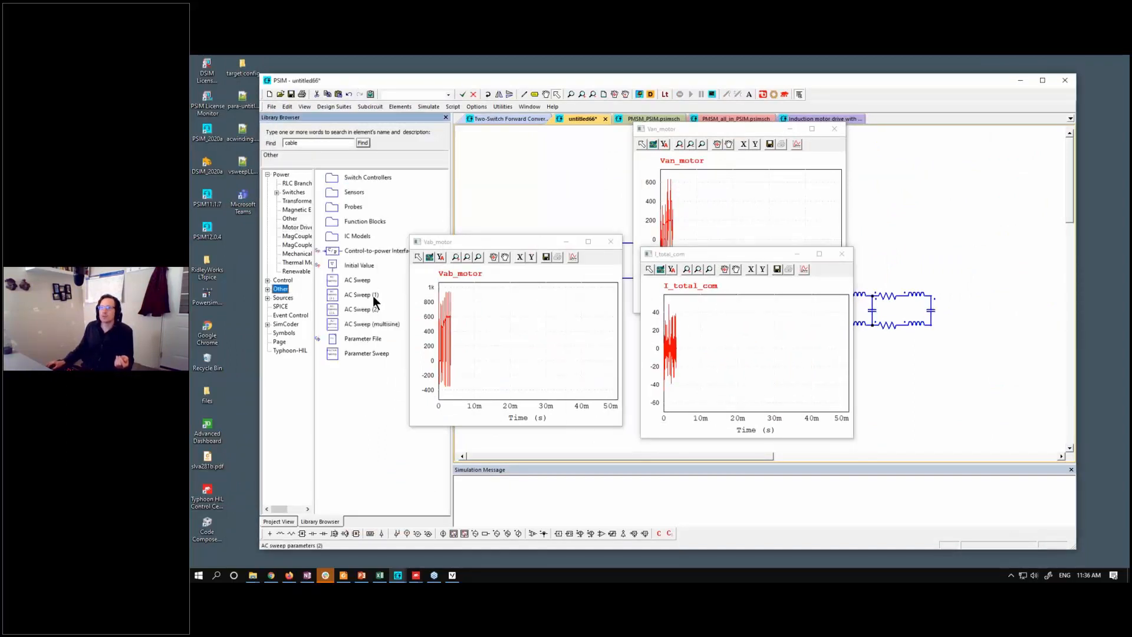
{"action": "left_click", "coordinate": [362, 280]}
{"action": "left_click", "coordinate": [978, 221]}
Open the AC Sweep block's help page in an enlarged window and review its setup steps, examples and RLC filter application.
{"action": "double_click", "coordinate": [981, 227]}
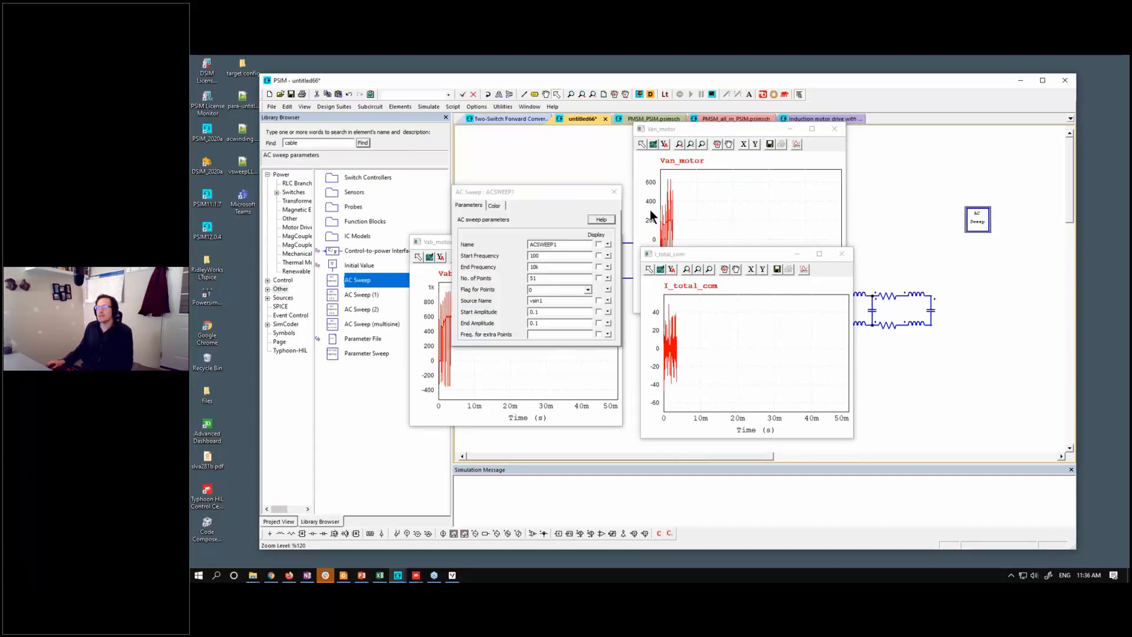
{"action": "left_click", "coordinate": [601, 220]}
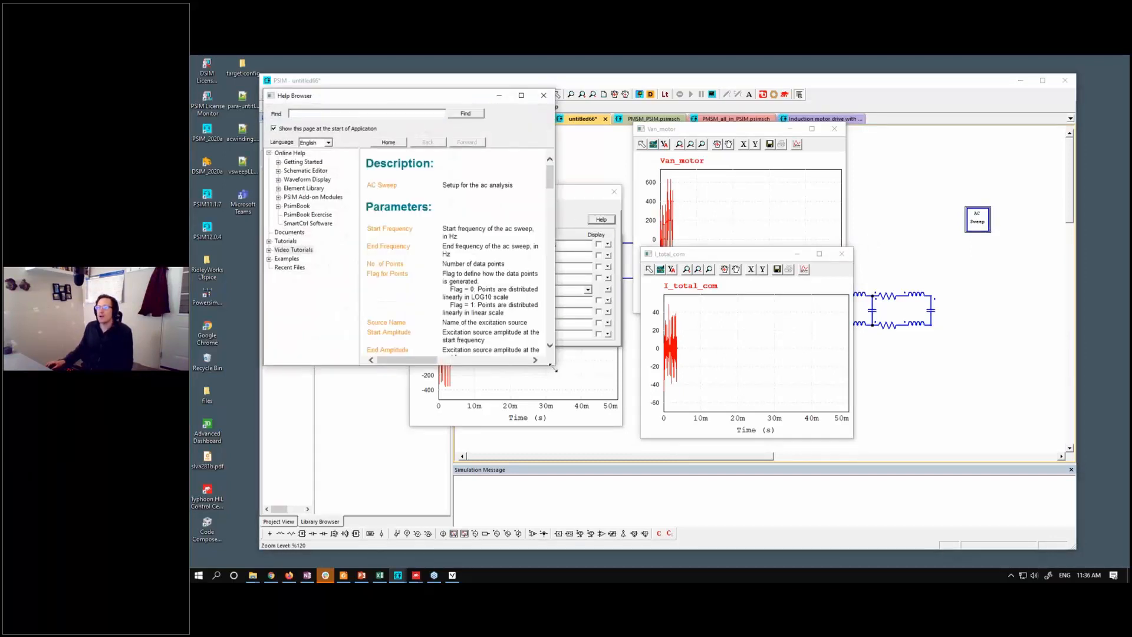
{"action": "left_click_drag", "start_coordinate": [706, 428], "coordinate": [1027, 537]}
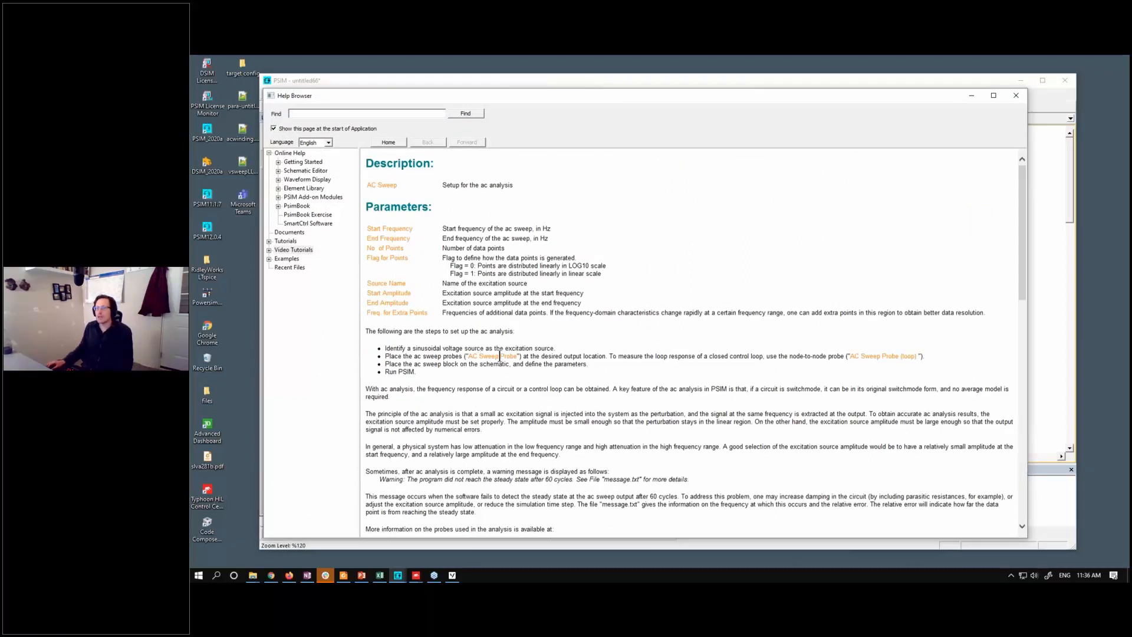
{"action": "scroll", "coordinate": [719, 382], "scroll_direction": "down", "scroll_amount": 5}
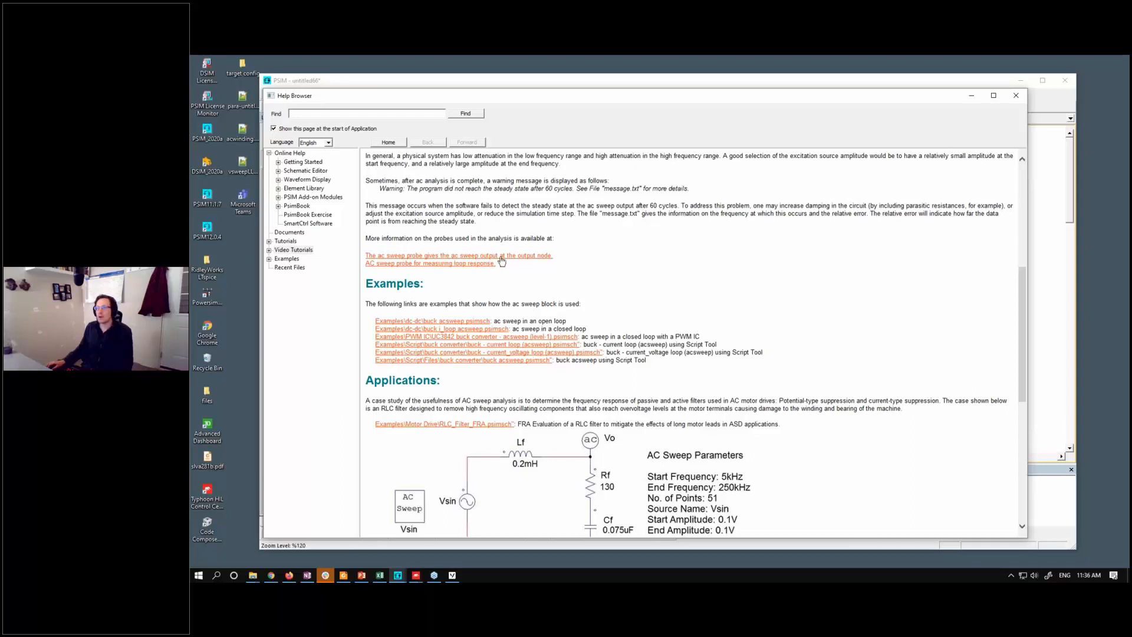
{"action": "scroll", "coordinate": [670, 273], "scroll_direction": "down", "scroll_amount": 3}
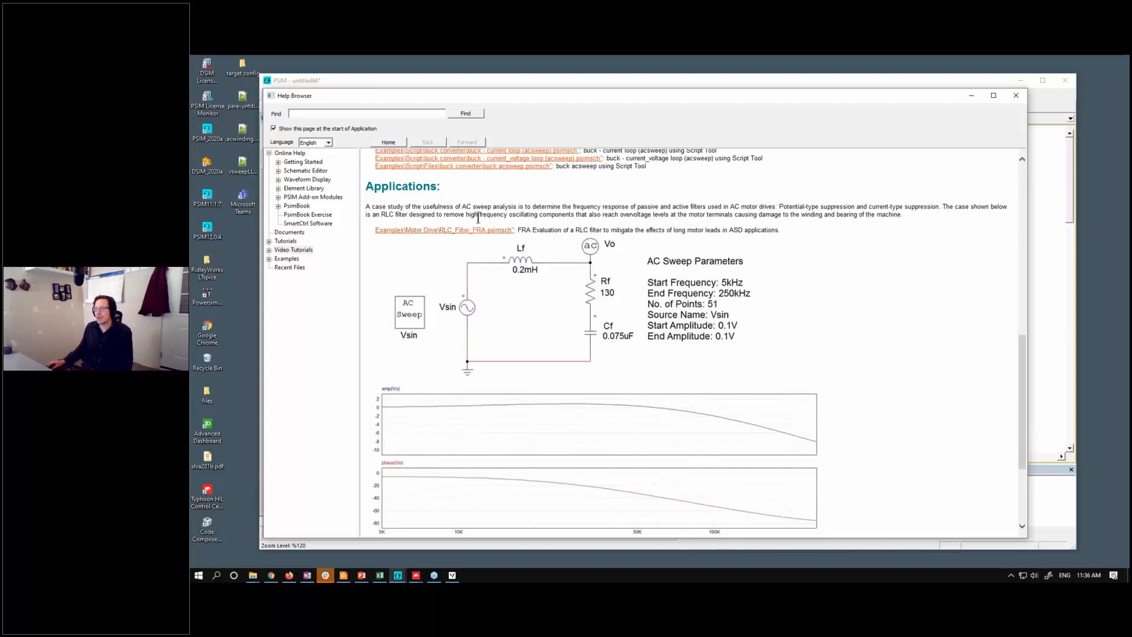
{"action": "scroll", "coordinate": [677, 263], "scroll_direction": "down", "scroll_amount": 3}
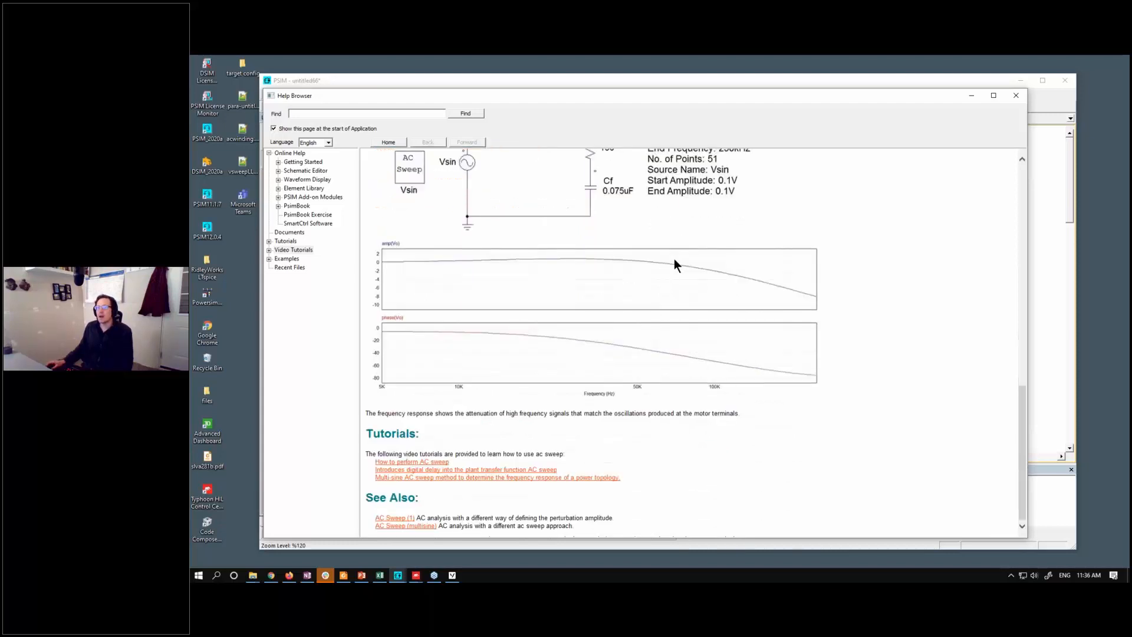
Open the "How to perform AC sweep" video tutorial page, minimize the browser and close the help window.
{"action": "left_click", "coordinate": [441, 464]}
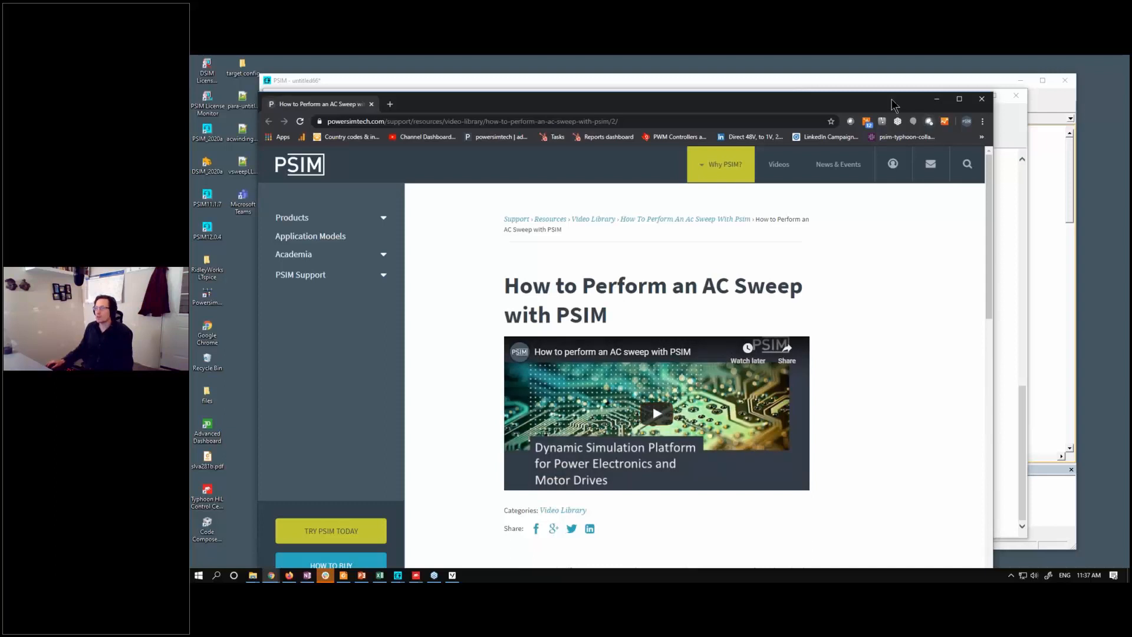
{"action": "left_click", "coordinate": [936, 99]}
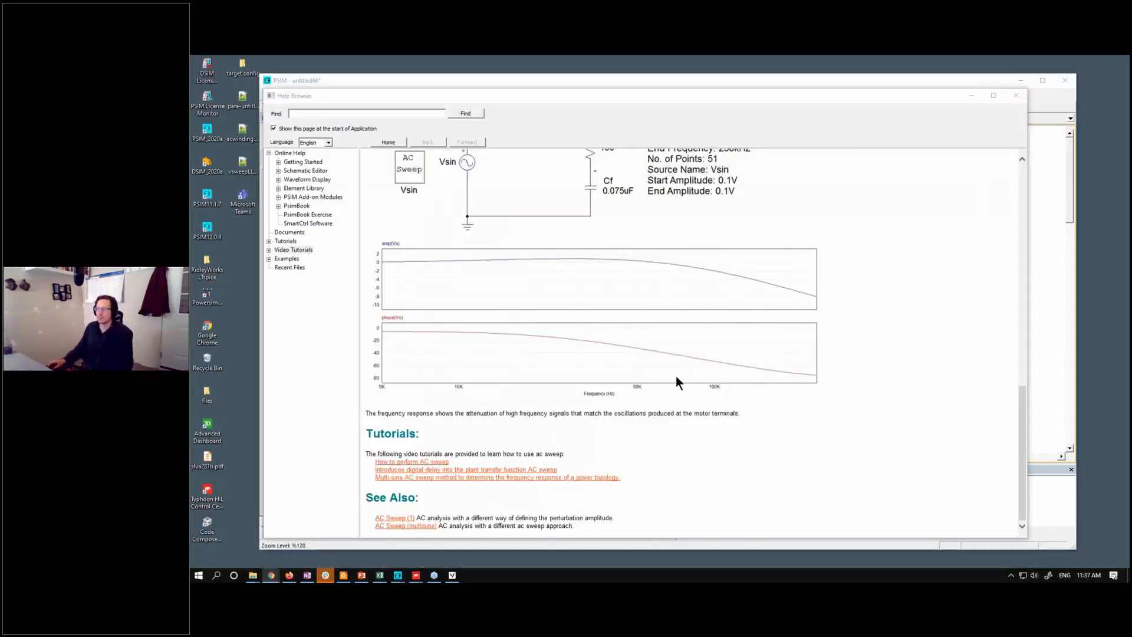
{"action": "left_click", "coordinate": [1016, 91]}
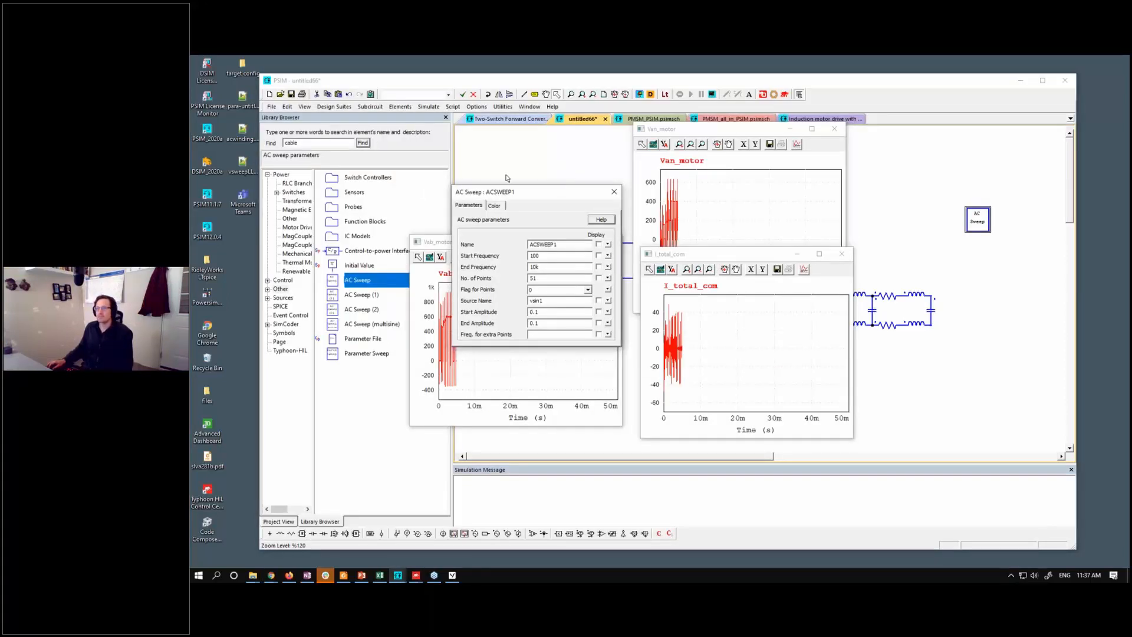
Move the AC Sweep parameters window and the Vab_motor and I_total_com plots off the RLC ladder, and deselect the AC Sweep block.
{"action": "left_click_drag", "start_coordinate": [527, 193], "coordinate": [343, 98]}
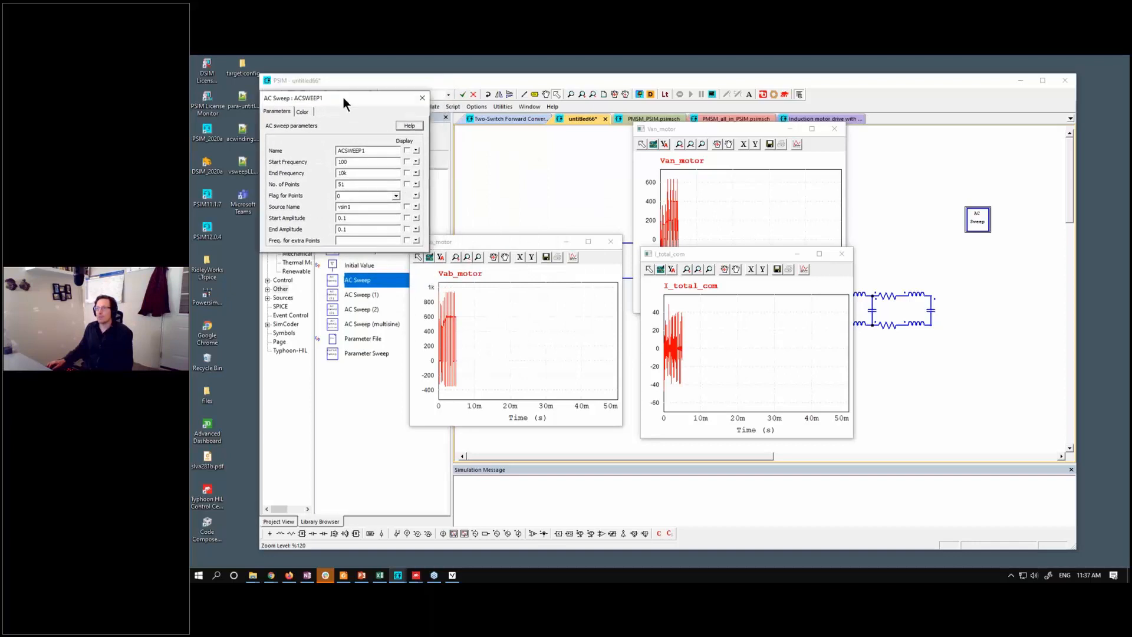
{"action": "left_click_drag", "start_coordinate": [542, 241], "coordinate": [453, 288]}
{"action": "left_click_drag", "start_coordinate": [744, 256], "coordinate": [653, 351]}
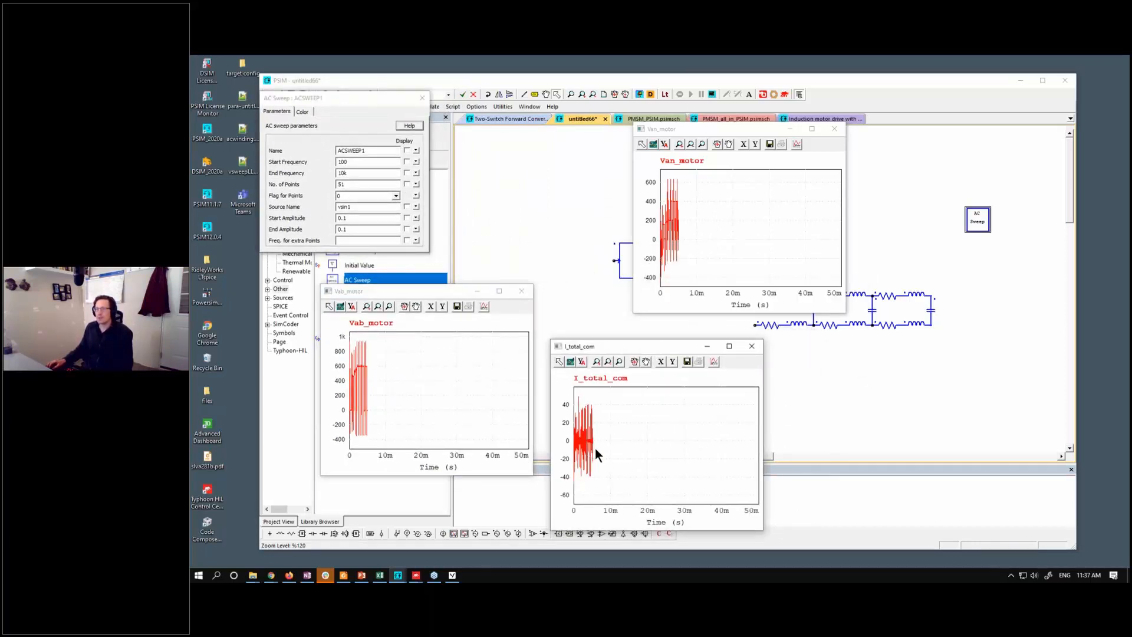
{"action": "left_click", "coordinate": [871, 415]}
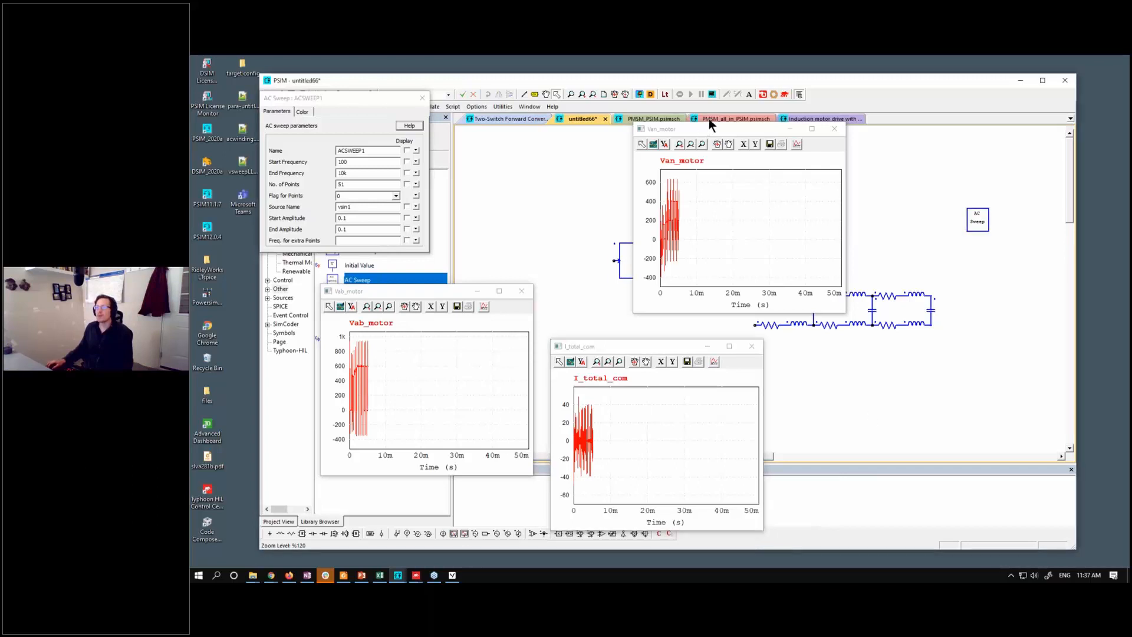
Close the PMSM_all_in_PSIM schematic and move the Van_motor plot aside to uncover the inverter in the induction motor drive schematic.
{"action": "left_click", "coordinate": [730, 116]}
{"action": "left_click", "coordinate": [759, 116]}
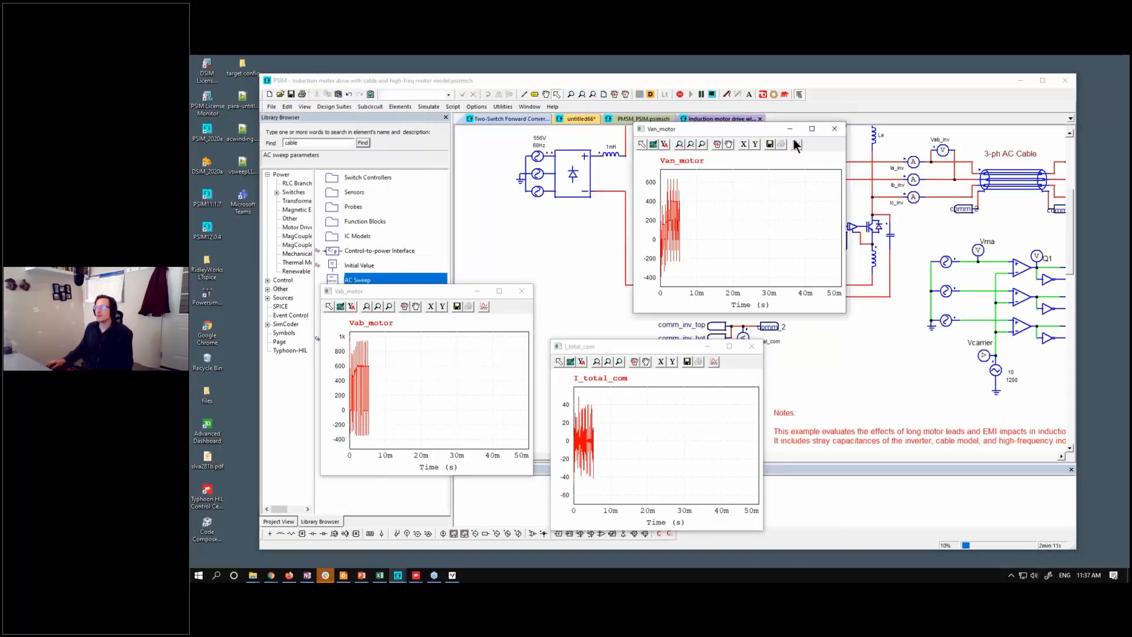
{"action": "left_click_drag", "start_coordinate": [794, 130], "coordinate": [986, 142]}
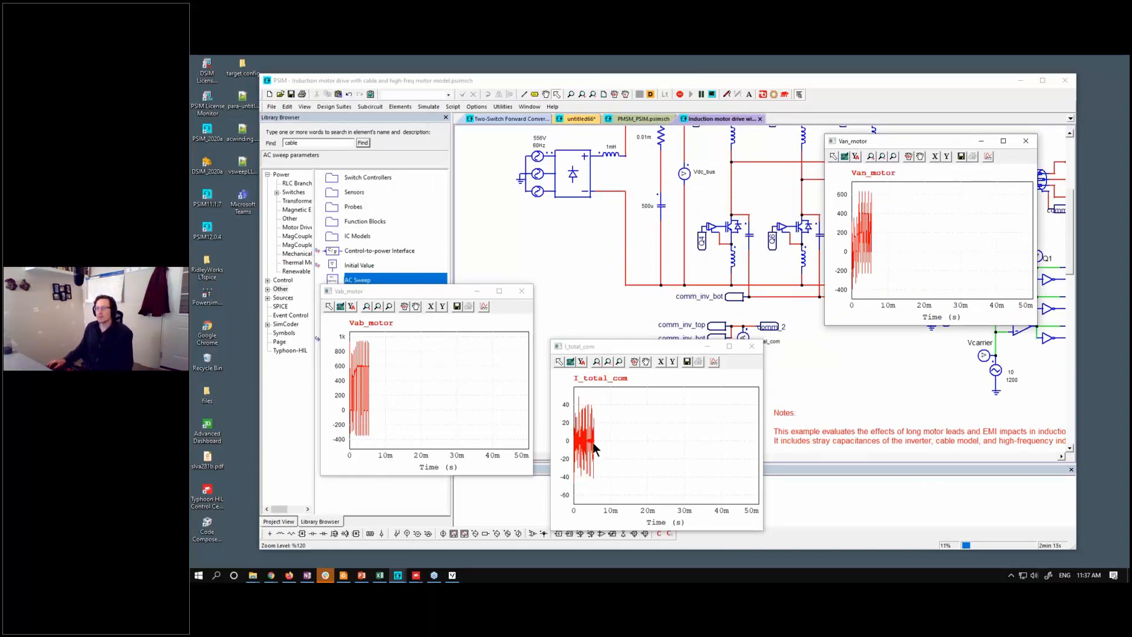
Stop the induction motor drive simulation and plot I_total_com in Simview.
{"action": "left_click", "coordinate": [681, 95]}
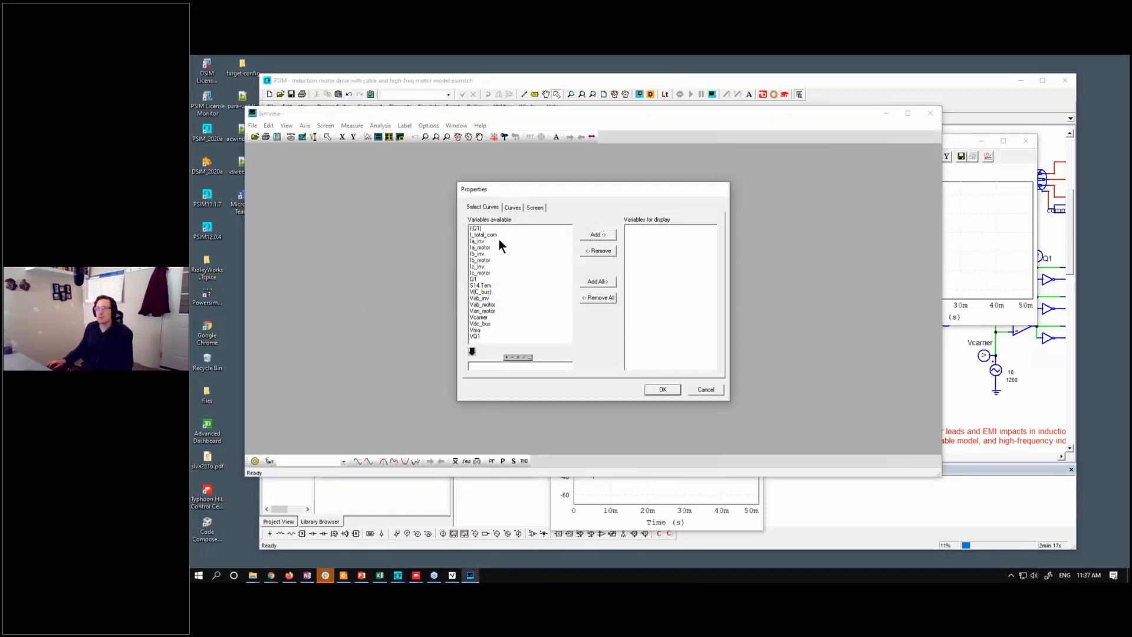
{"action": "double_click", "coordinate": [498, 235]}
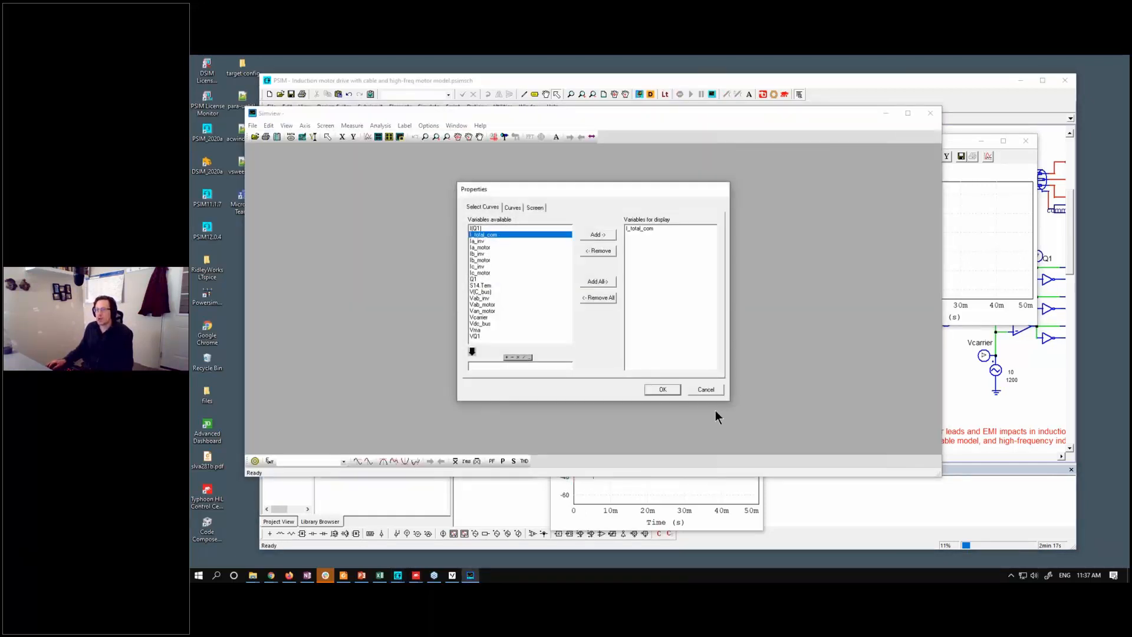
{"action": "left_click", "coordinate": [663, 388]}
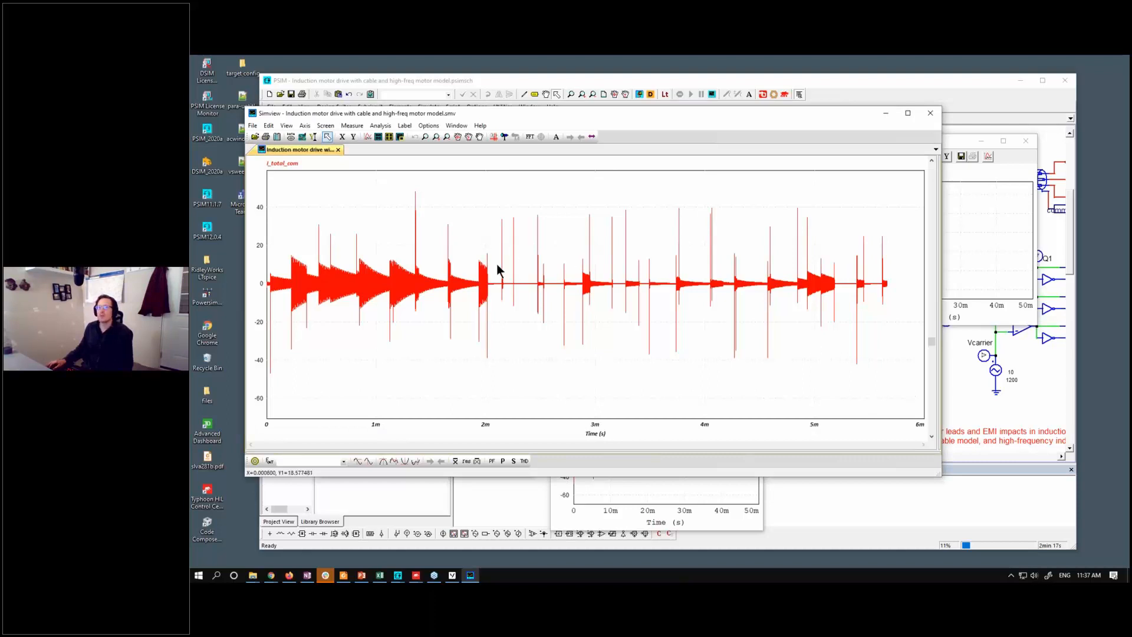
Run an FFT on I_total_com, keep the logarithmic frequency axis and set the vertical axis scale to dB µV.
{"action": "left_click", "coordinate": [529, 136]}
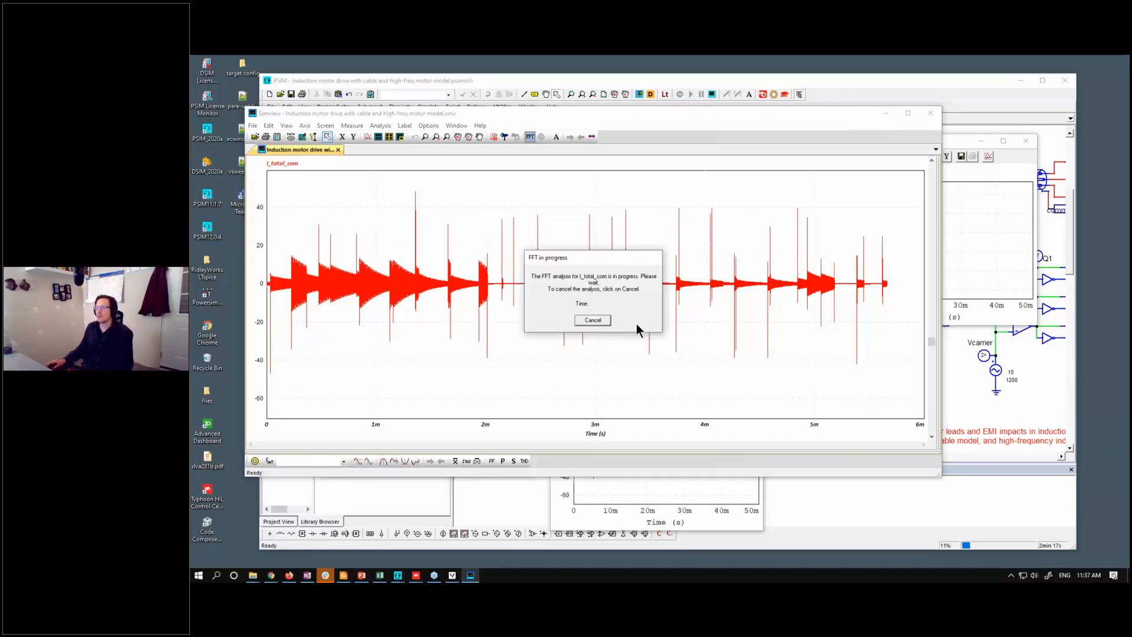
{"action": "left_click", "coordinate": [342, 137]}
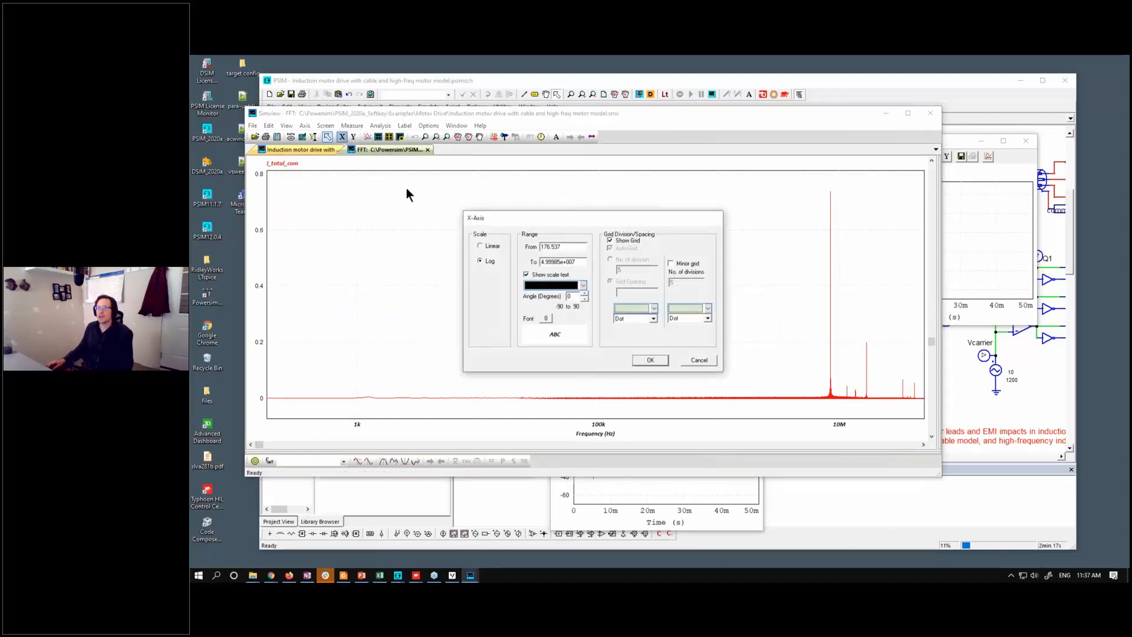
{"action": "left_click", "coordinate": [641, 365]}
{"action": "left_click", "coordinate": [353, 137]}
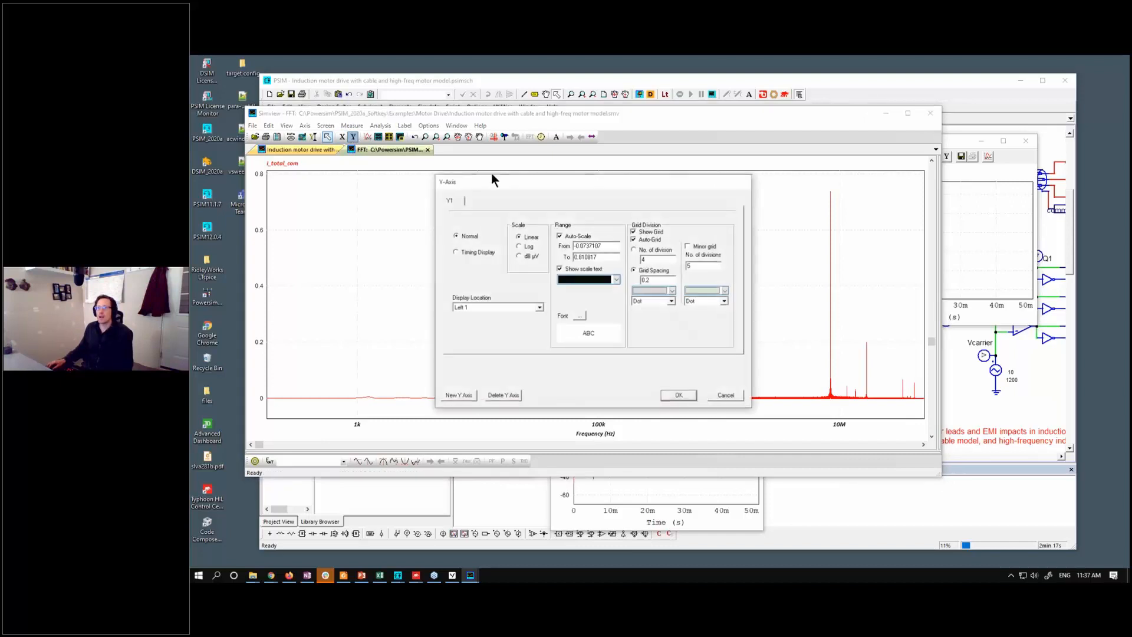
{"action": "left_click", "coordinate": [672, 395]}
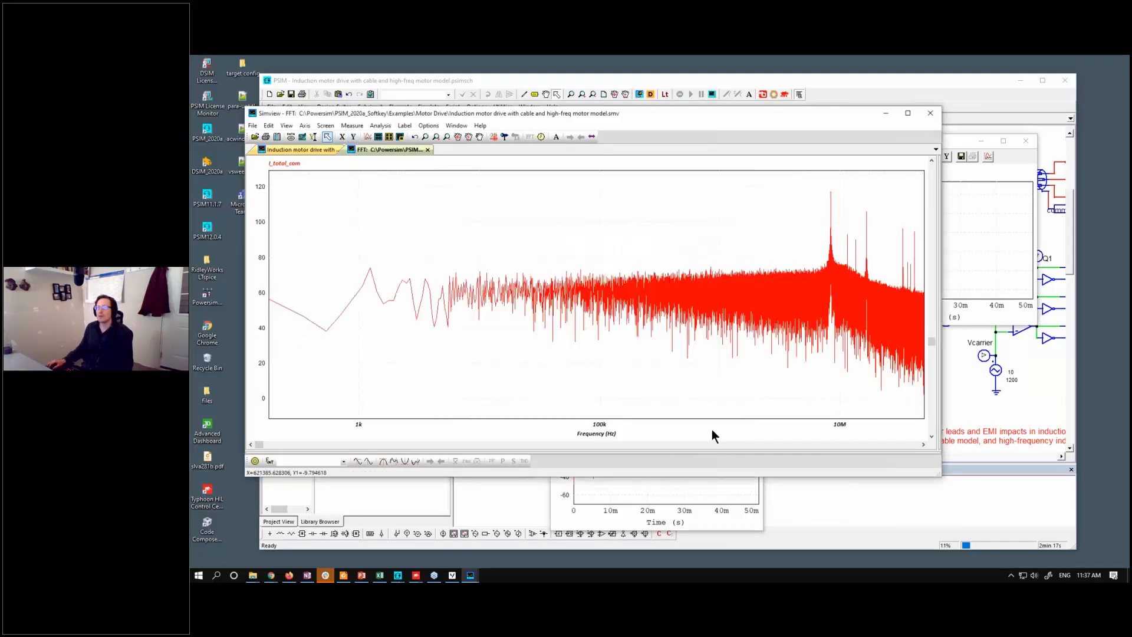
Add the FCC Class A and FCC Class B EMI limit curves to the I_total_com spectrum.
{"action": "left_click", "coordinate": [367, 137]}
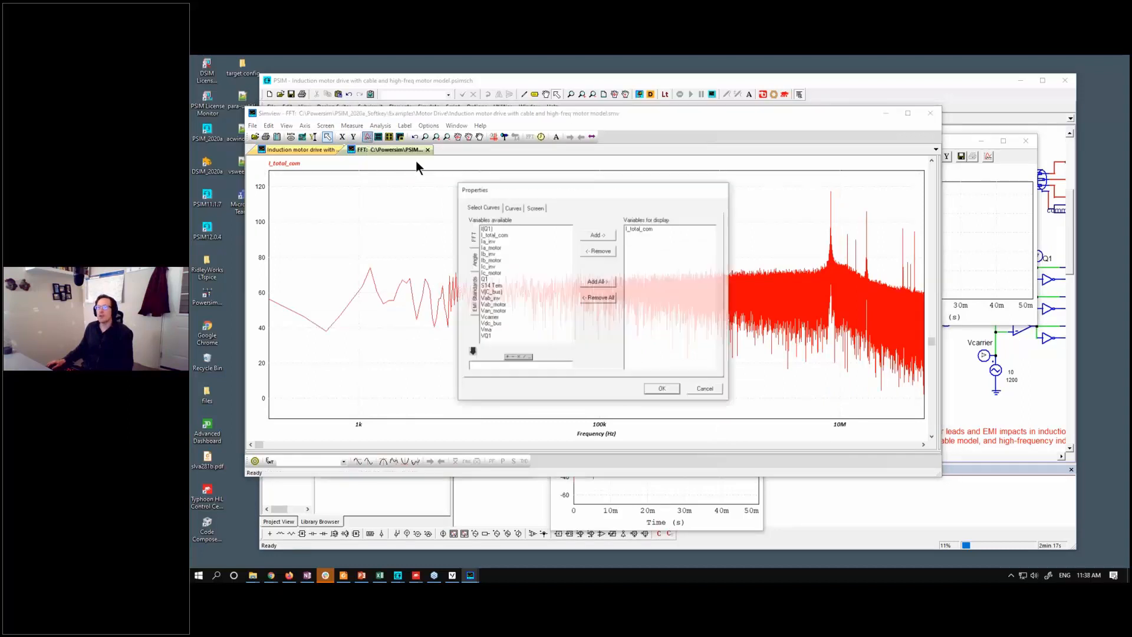
{"action": "left_click", "coordinate": [472, 302]}
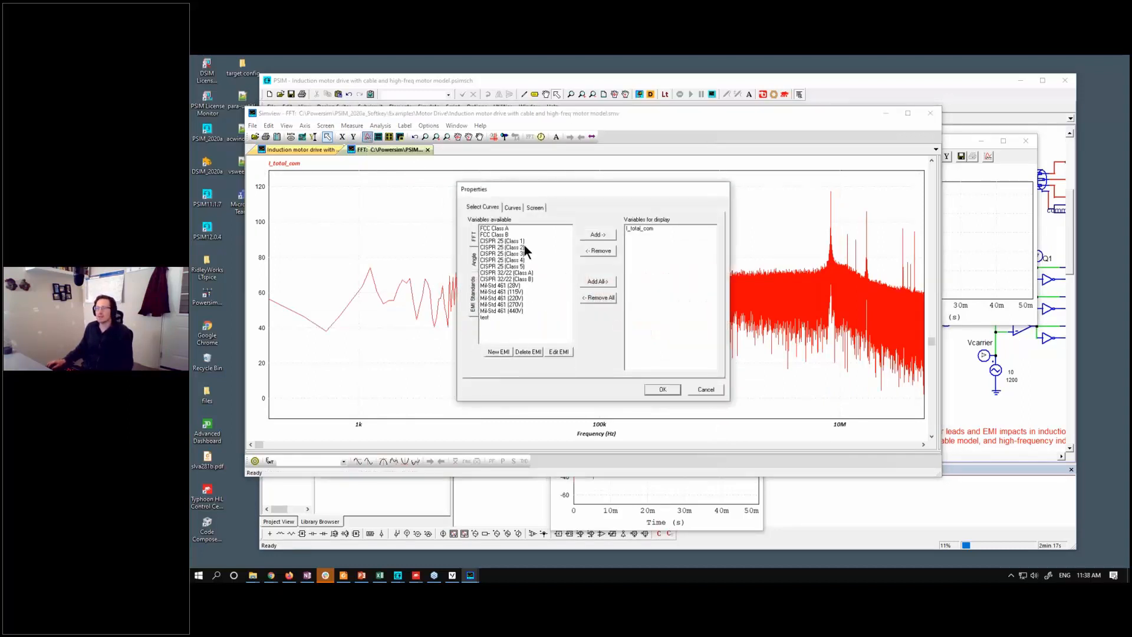
{"action": "left_click_drag", "start_coordinate": [512, 229], "coordinate": [529, 234]}
{"action": "left_click", "coordinate": [595, 235]}
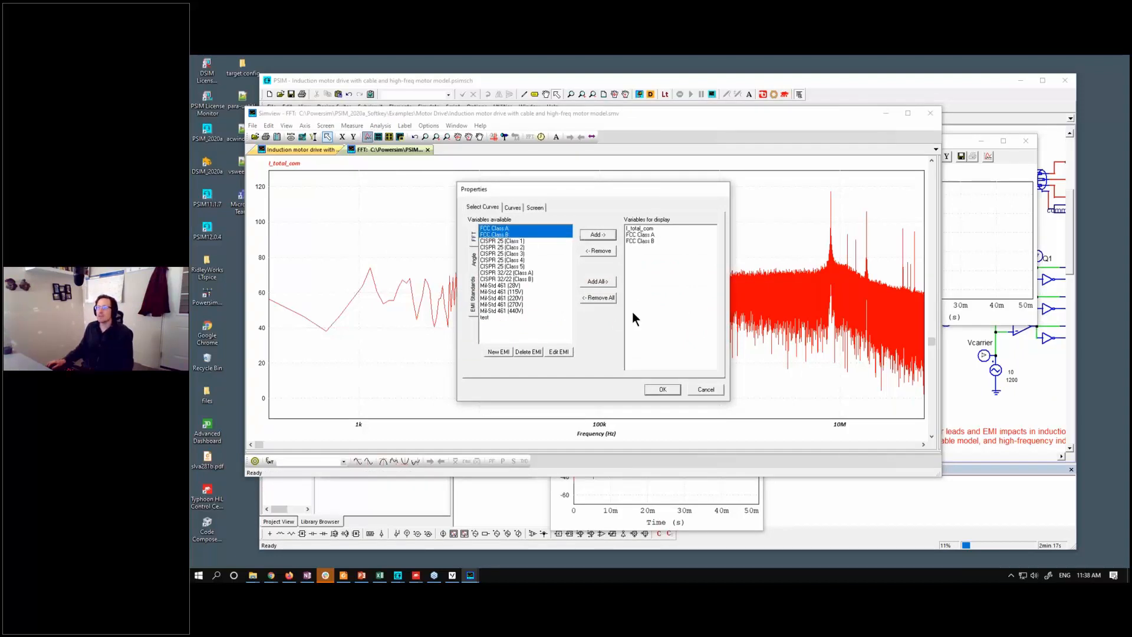
{"action": "left_click", "coordinate": [660, 389]}
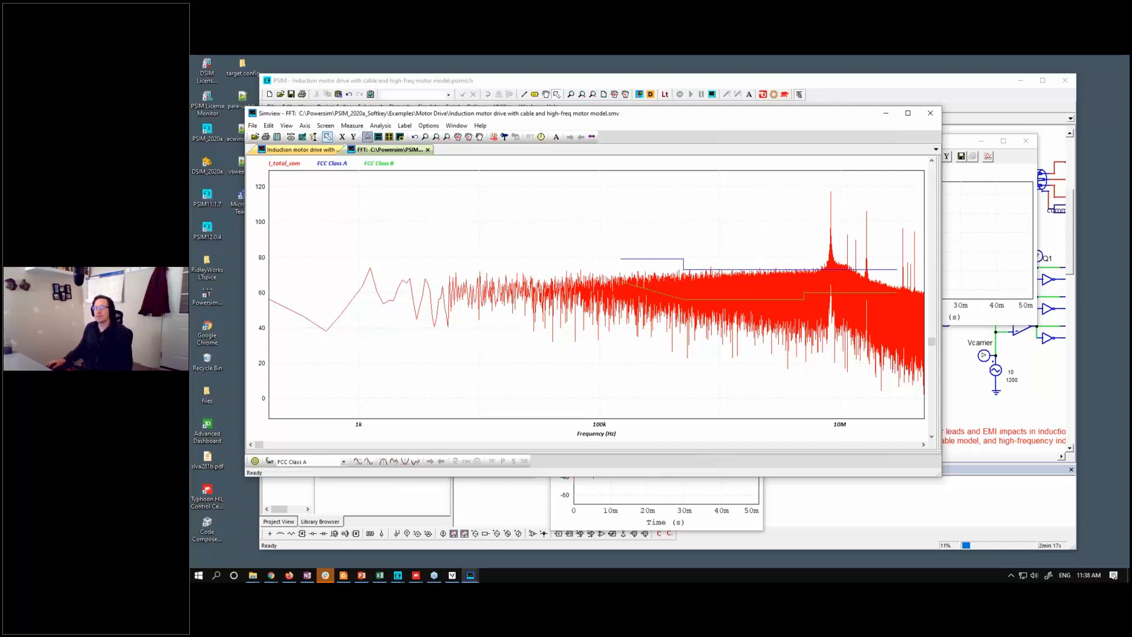
Review the available EMI standards and the options for creating or editing limits, leaving the curve selection as is.
{"action": "left_click", "coordinate": [368, 136]}
{"action": "left_click", "coordinate": [474, 313]}
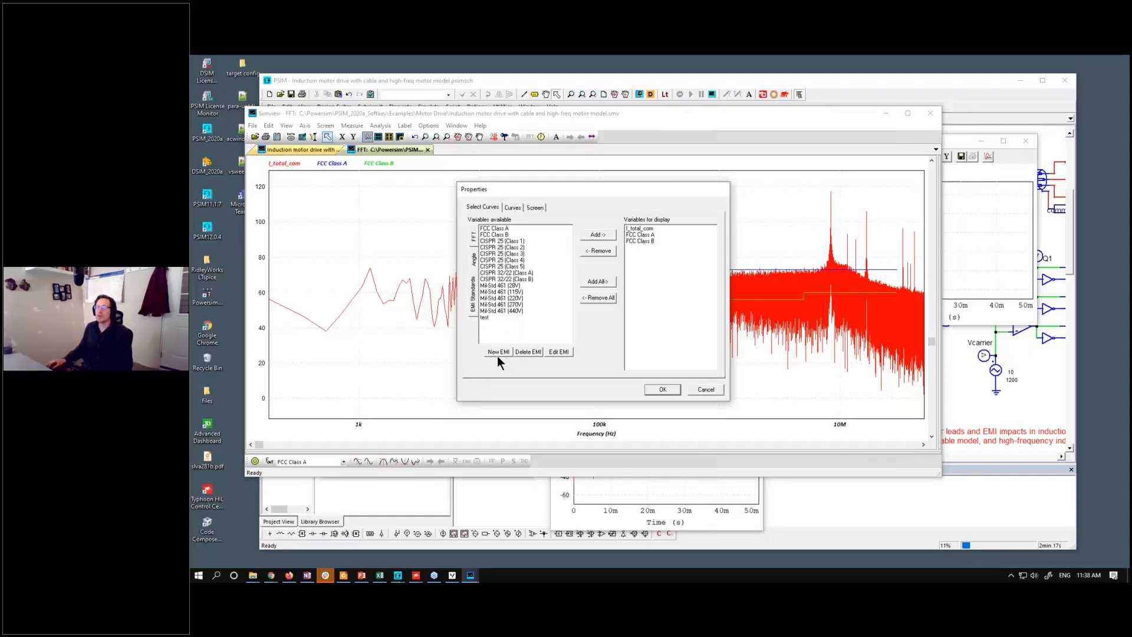
{"action": "left_click", "coordinate": [715, 391]}
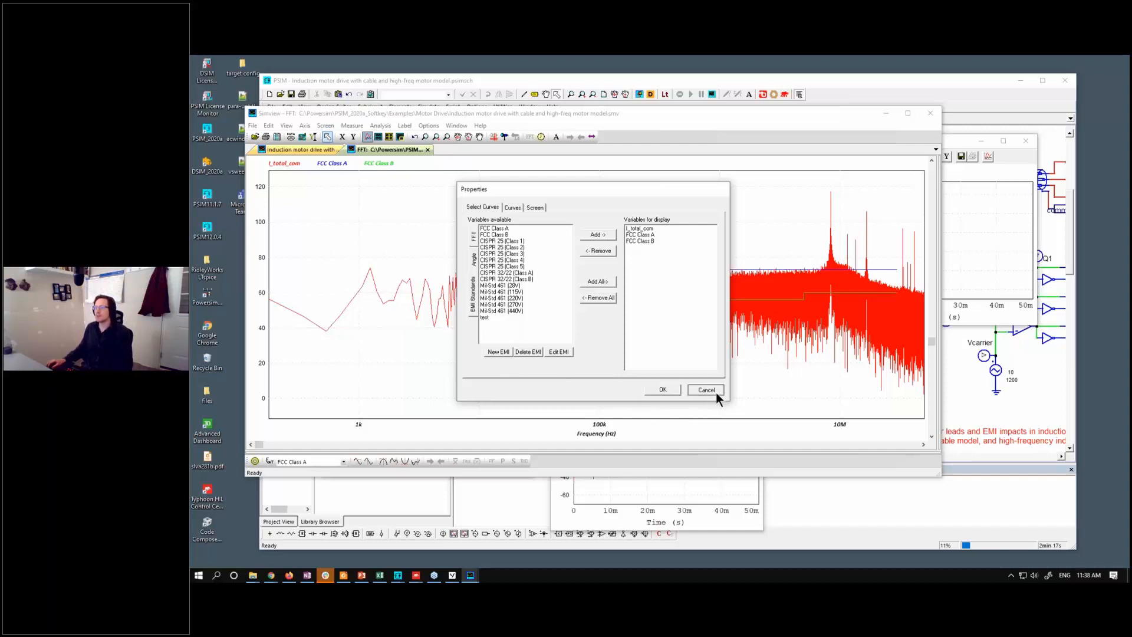
Close Simview and the I_total_com, Vab_motor and Van_motor plot windows.
{"action": "left_click", "coordinate": [931, 113]}
{"action": "left_click", "coordinate": [752, 346]}
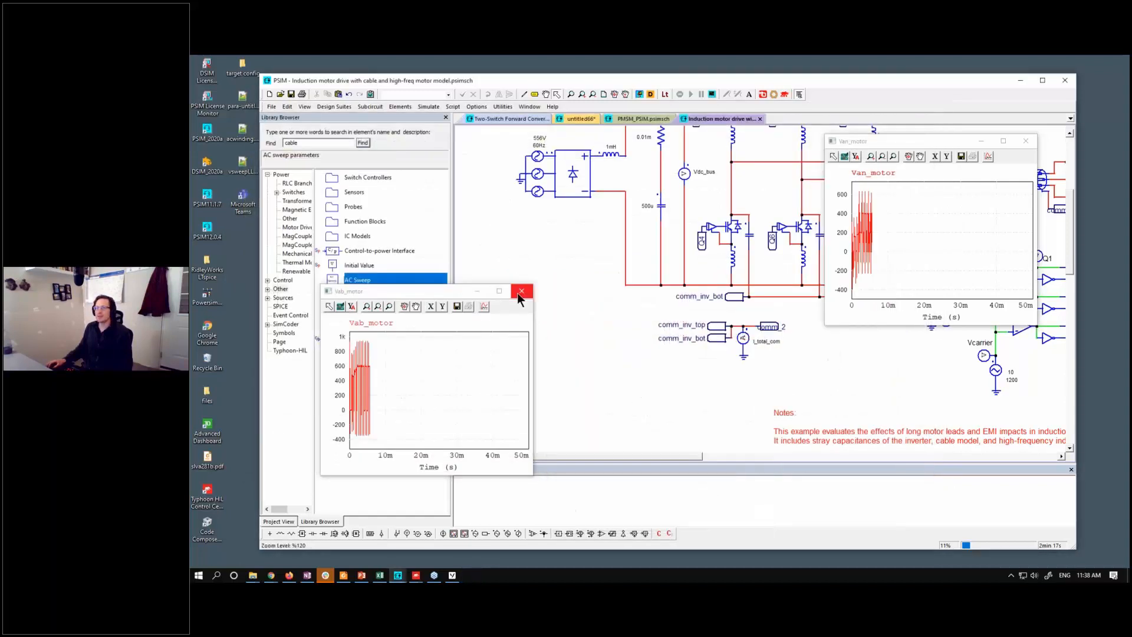
{"action": "left_click", "coordinate": [522, 291]}
{"action": "left_click", "coordinate": [1026, 140]}
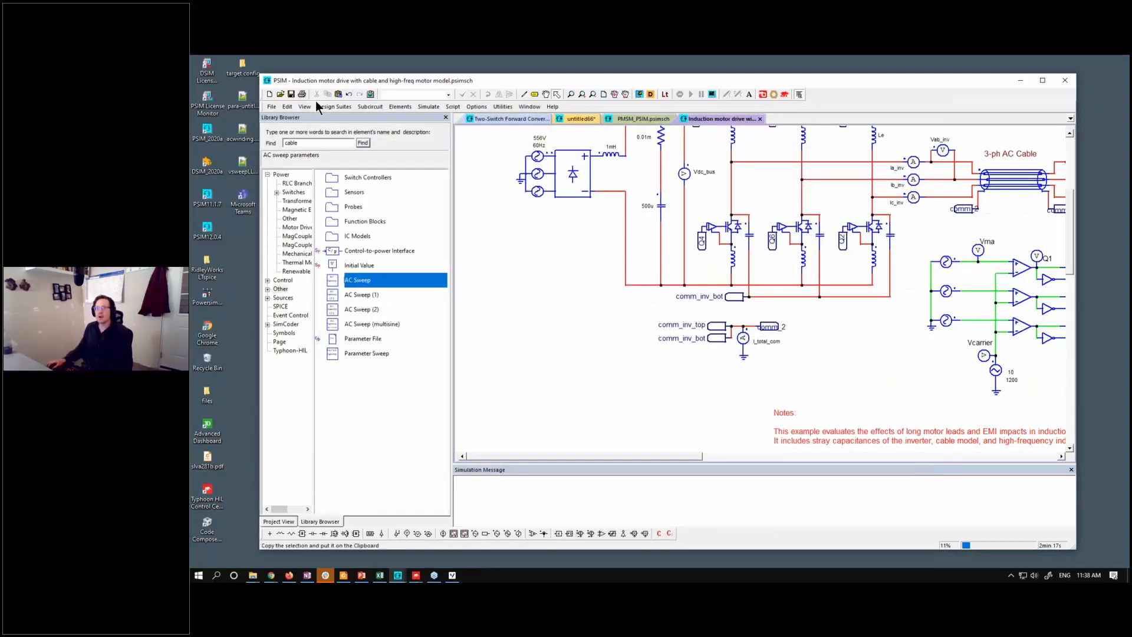
Create a new schematic, place a Carrier PWM Controller (s-domain) from the Switch Controllers group and open its parameters.
{"action": "left_click", "coordinate": [269, 94]}
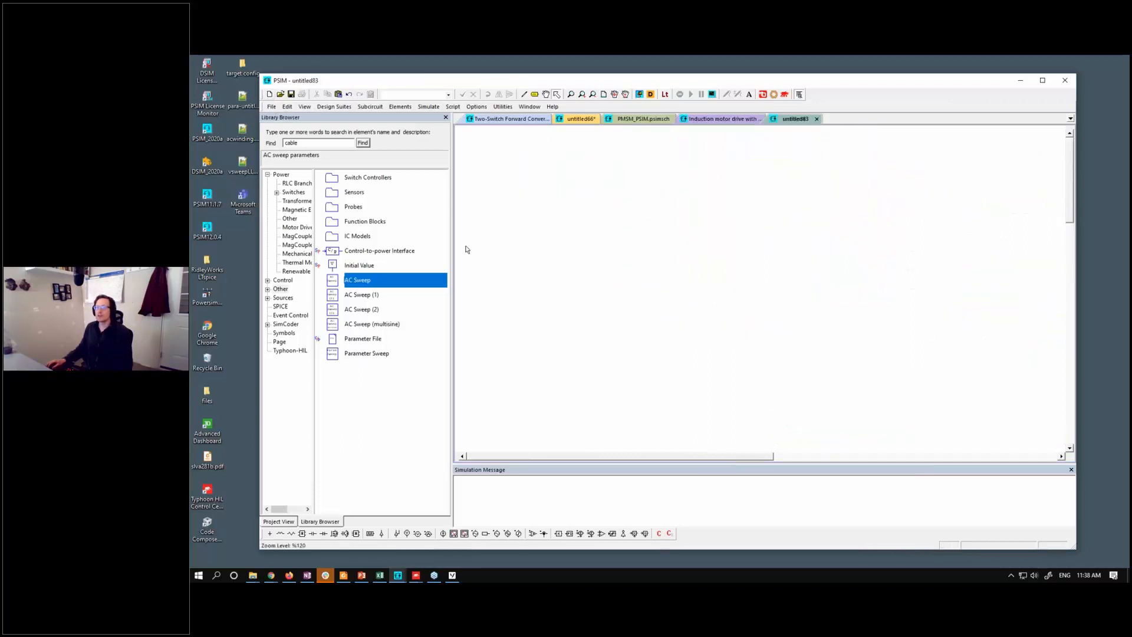
{"action": "double_click", "coordinate": [354, 179]}
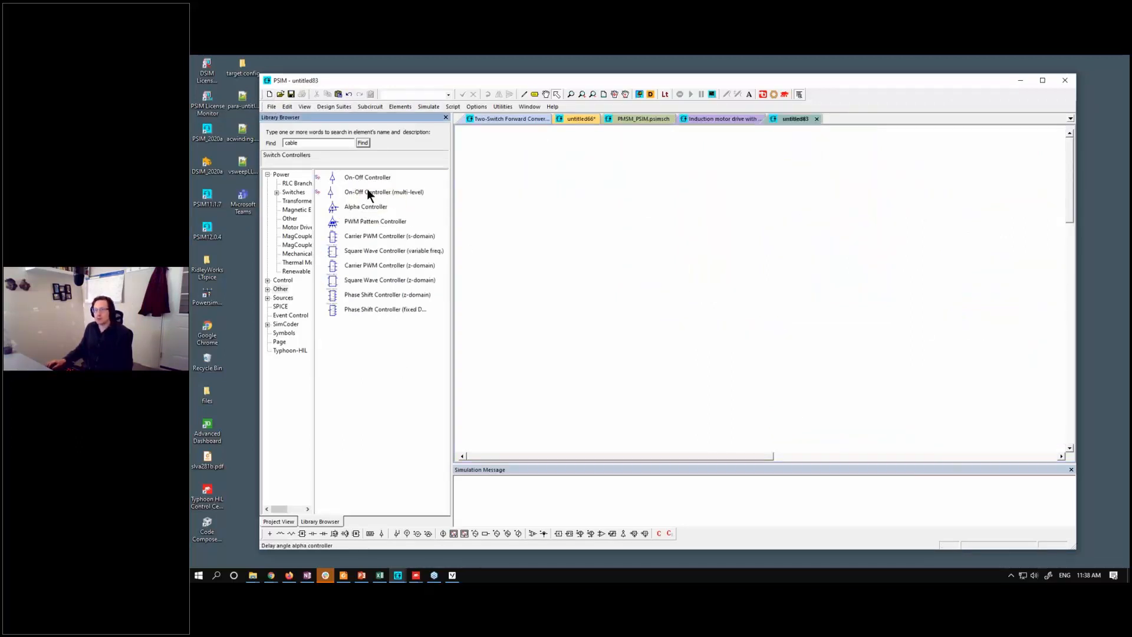
{"action": "left_click", "coordinate": [384, 236]}
{"action": "left_click", "coordinate": [728, 240]}
{"action": "double_click", "coordinate": [728, 240]}
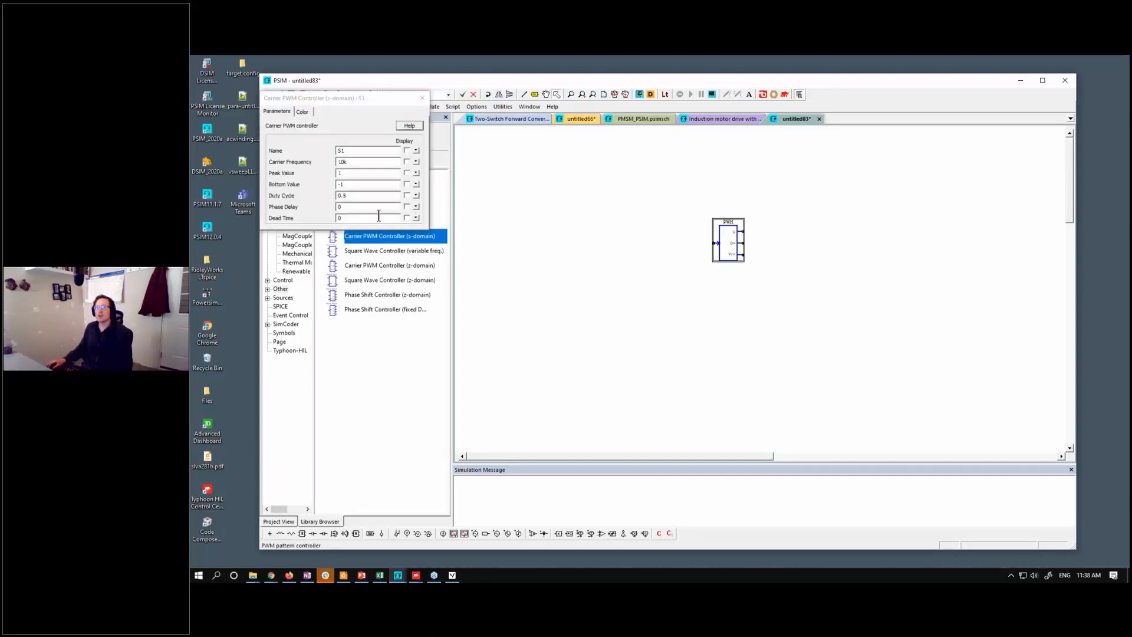
Place a Square Wave Controller (variable freq.) below the PWM block and a Carrier PWM Controller (z-domain) to its upper right.
{"action": "left_click", "coordinate": [384, 250]}
{"action": "left_click", "coordinate": [748, 317]}
{"action": "left_click", "coordinate": [385, 265]}
{"action": "left_click", "coordinate": [810, 227]}
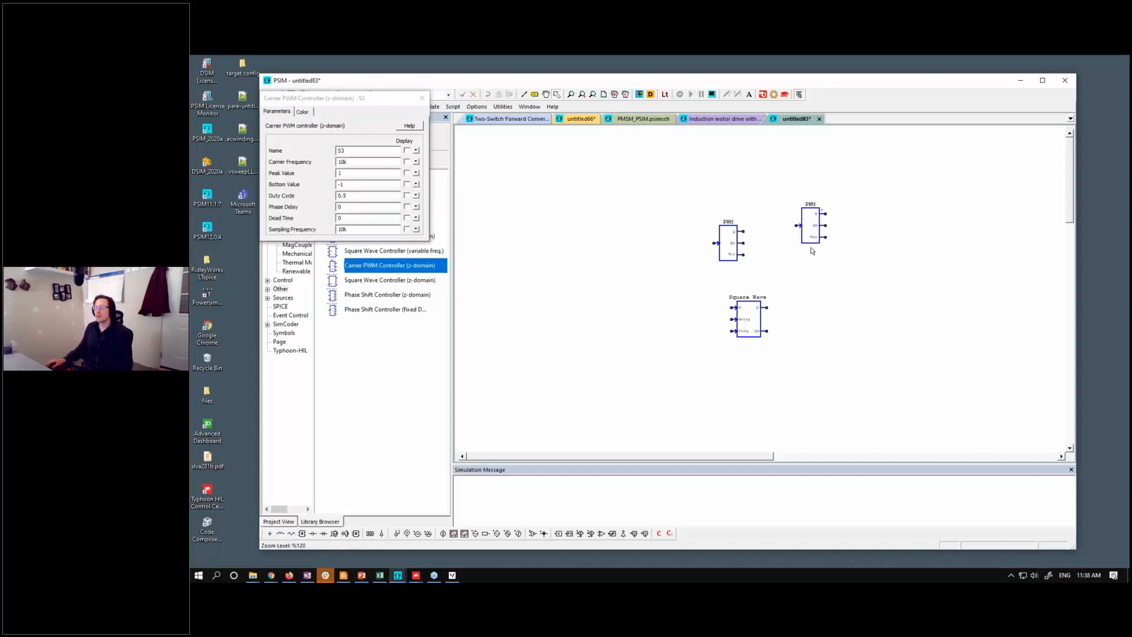
Check the Dead Time parameter of the carrier PWM controllers, close the parameters and align the z-domain block level with the s-domain one.
{"action": "left_click", "coordinate": [372, 219]}
{"action": "left_click", "coordinate": [725, 237]}
{"action": "left_click", "coordinate": [810, 226]}
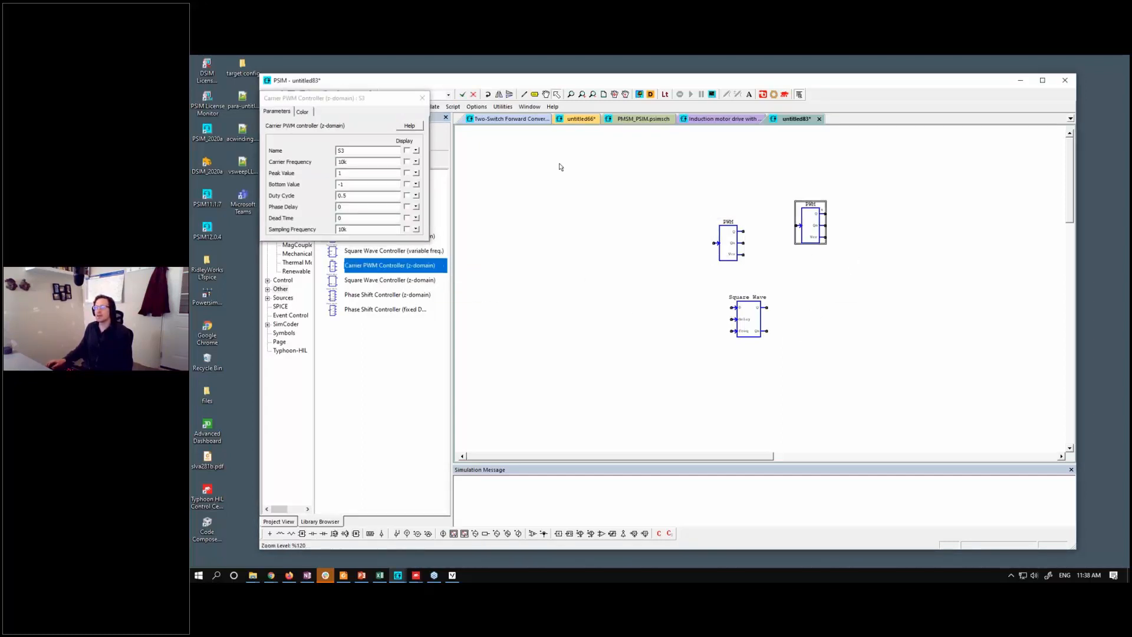
{"action": "left_click", "coordinate": [423, 98]}
{"action": "left_click_drag", "start_coordinate": [820, 238], "coordinate": [822, 255]}
{"action": "left_click", "coordinate": [630, 300]}
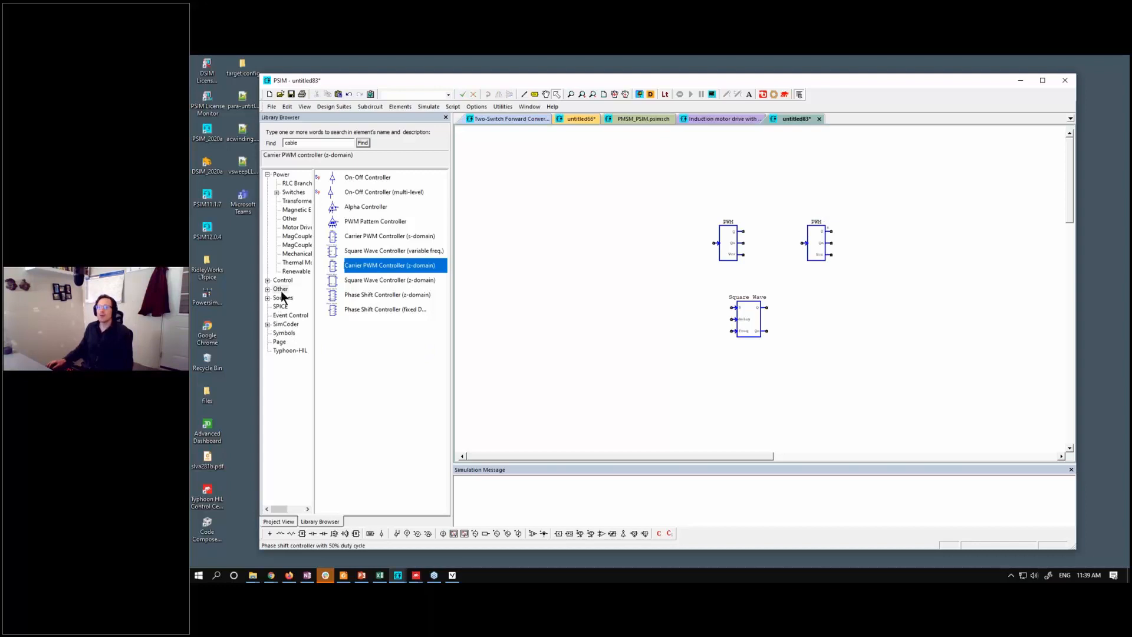
Search the library for "compa", place a Comparator (deadtime) beside the square wave block and view its parameters.
{"action": "double_click", "coordinate": [306, 146]}
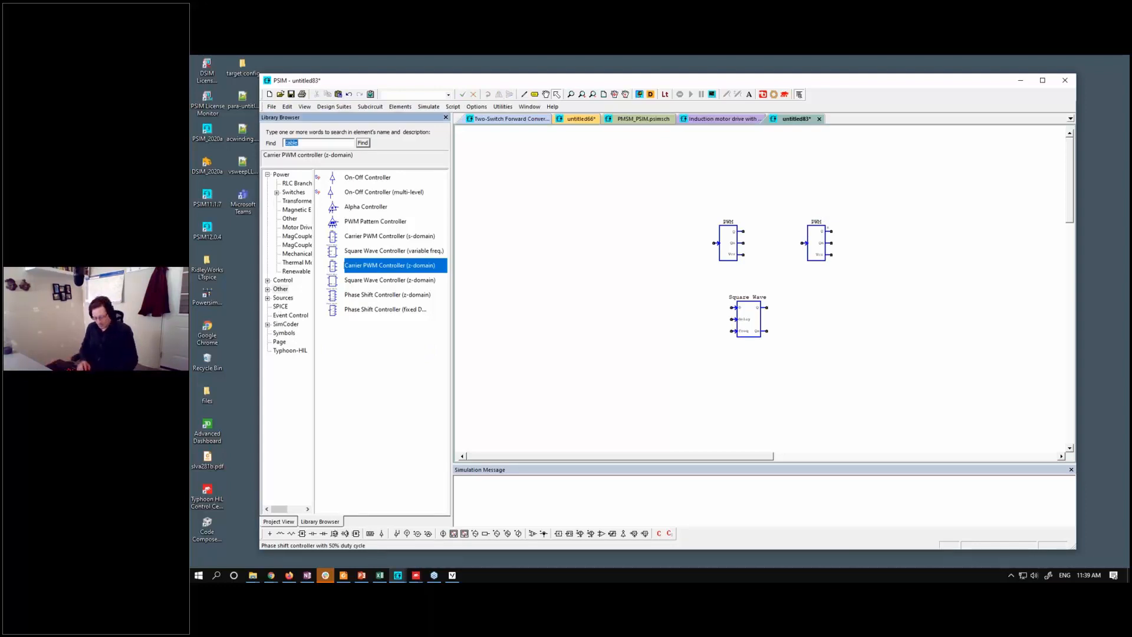
{"action": "type", "text": "compa"}
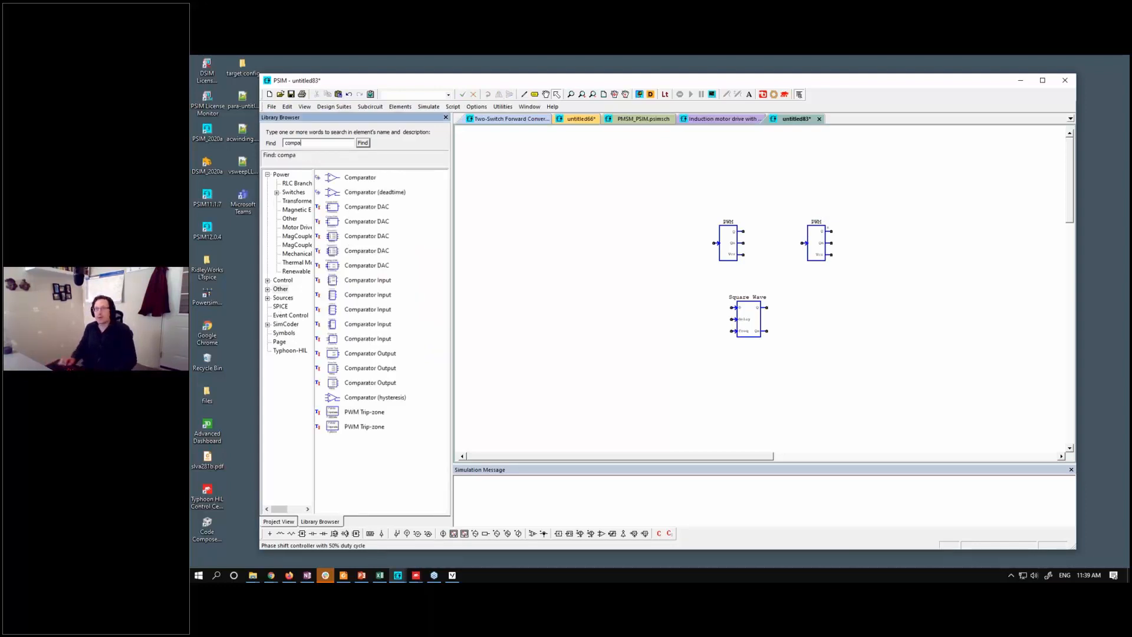
{"action": "left_click", "coordinate": [391, 191]}
{"action": "left_click", "coordinate": [858, 301]}
{"action": "double_click", "coordinate": [858, 302]}
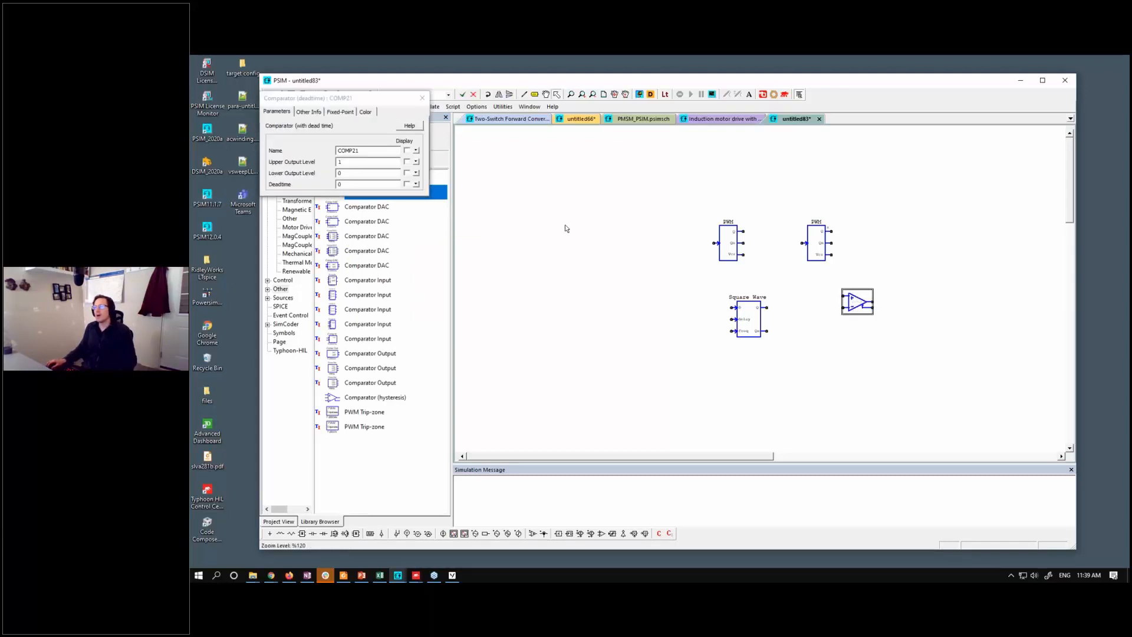
{"action": "left_click", "coordinate": [422, 98]}
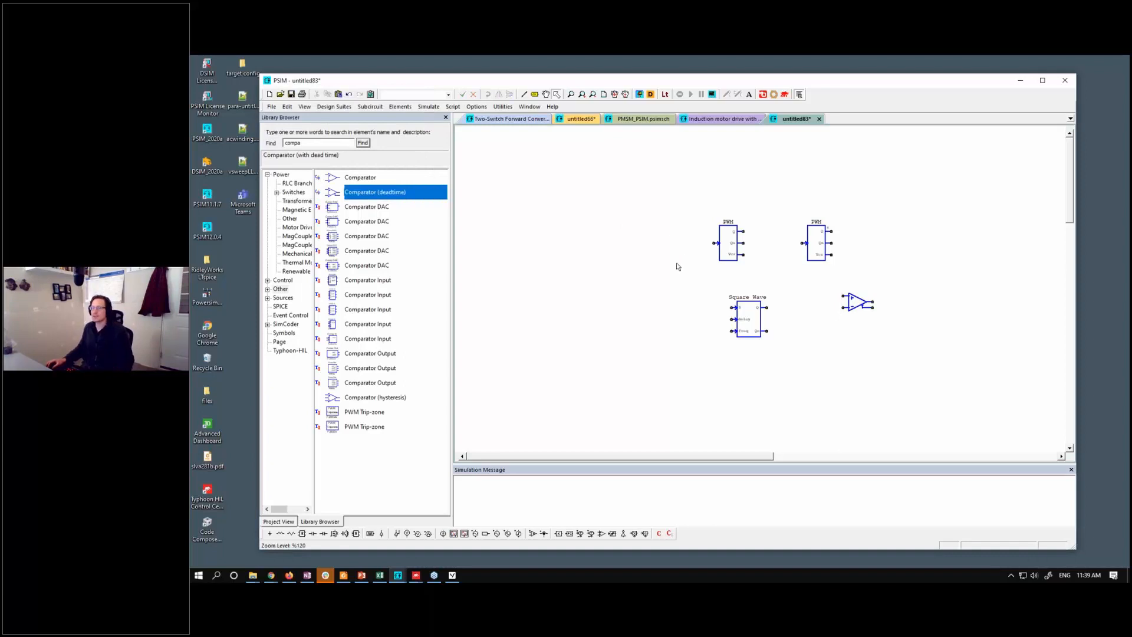
Delete all the controller and comparator blocks from the new schematic.
{"action": "key", "text": "ctrl+a"}
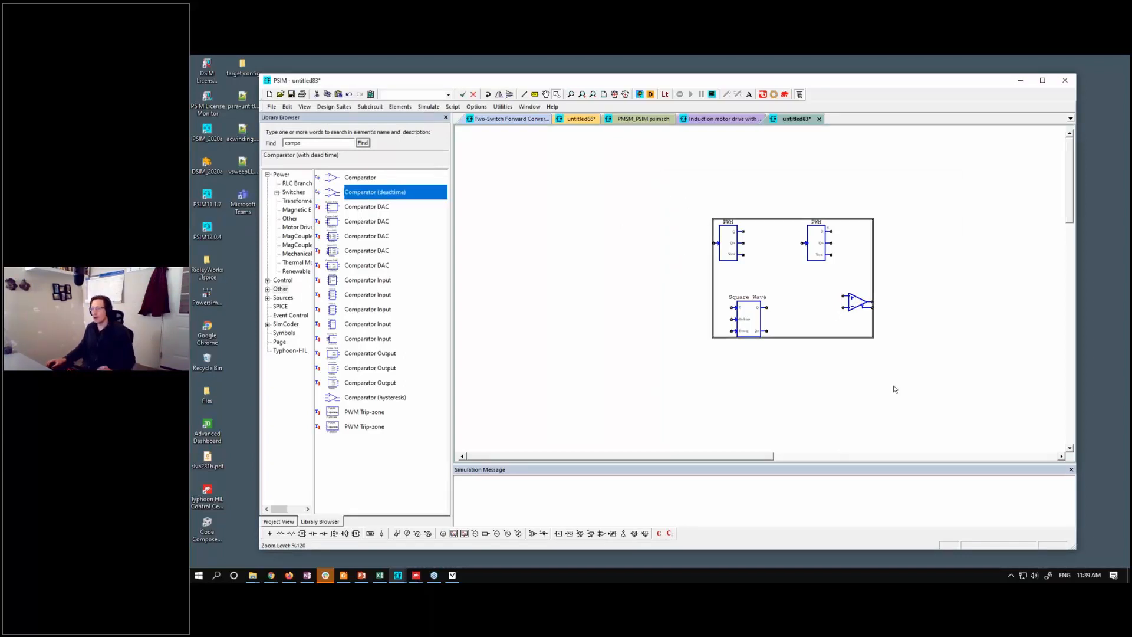
{"action": "key", "text": "Delete"}
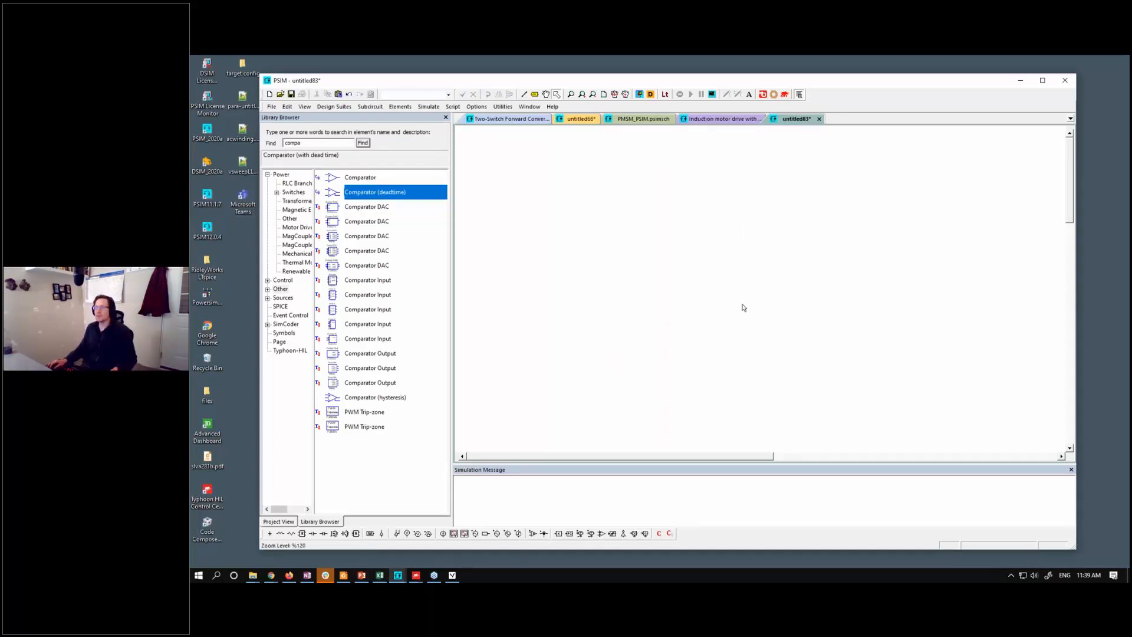
View the Power Stage sheet of RidleyWorks1411.xlsm in Excel, move it away and show the Two-Switch Forward Converter schematic in PSIM.
{"action": "left_click", "coordinate": [380, 576]}
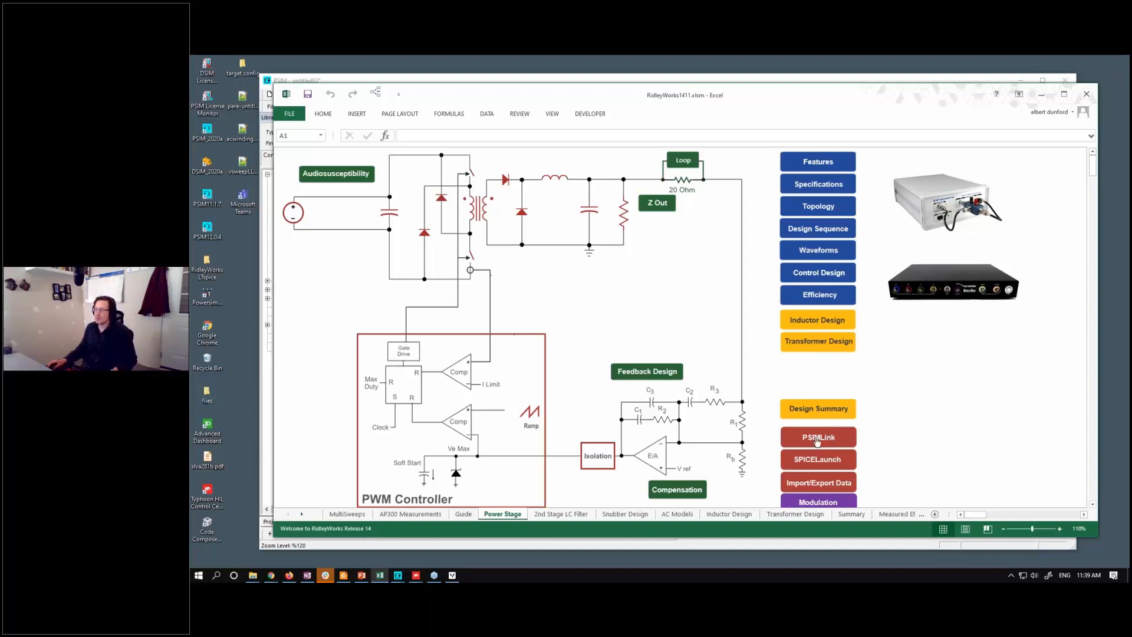
{"action": "left_click_drag", "start_coordinate": [861, 105], "coordinate": [1130, 236]}
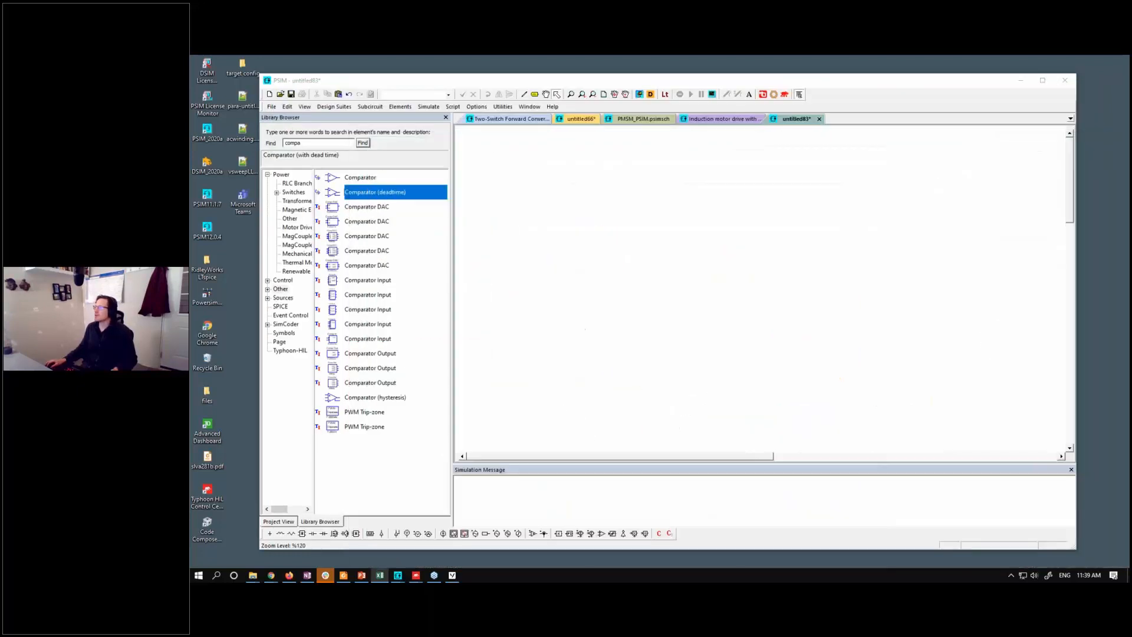
{"action": "left_click", "coordinate": [514, 122]}
{"action": "left_click_drag", "start_coordinate": [961, 357], "coordinate": [908, 403]}
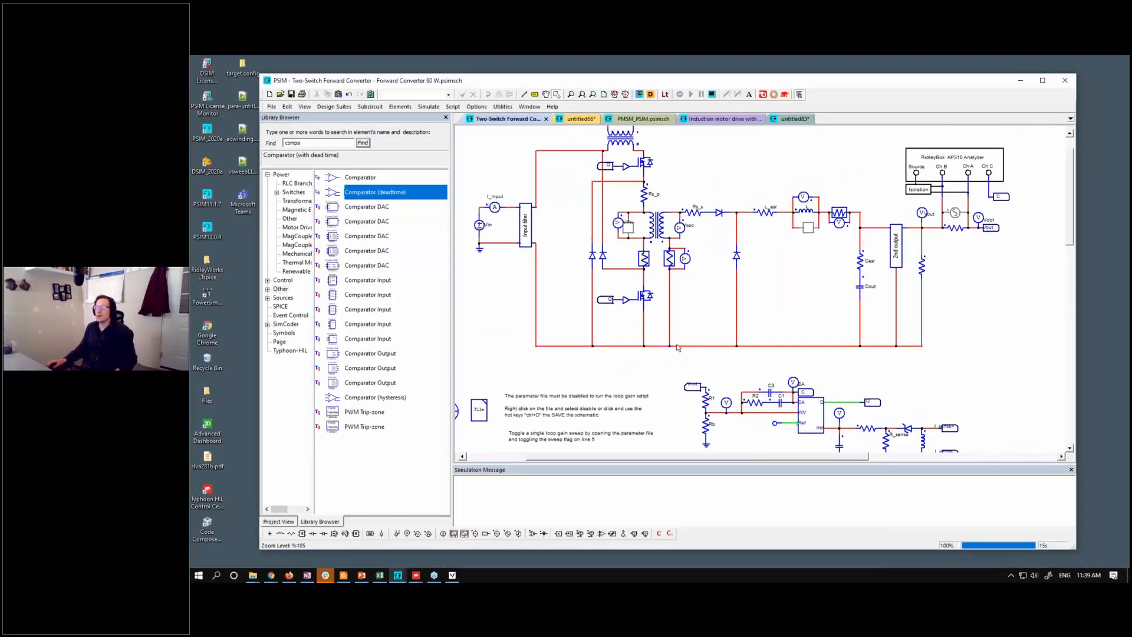
Bring back the RidleyWorks workbook in Excel, view its circuit topology choices with Two Switch Forward kept, and return to the PSIM schematic.
{"action": "left_click_drag", "start_coordinate": [1130, 206], "coordinate": [699, 131]}
{"action": "left_click", "coordinate": [819, 244]}
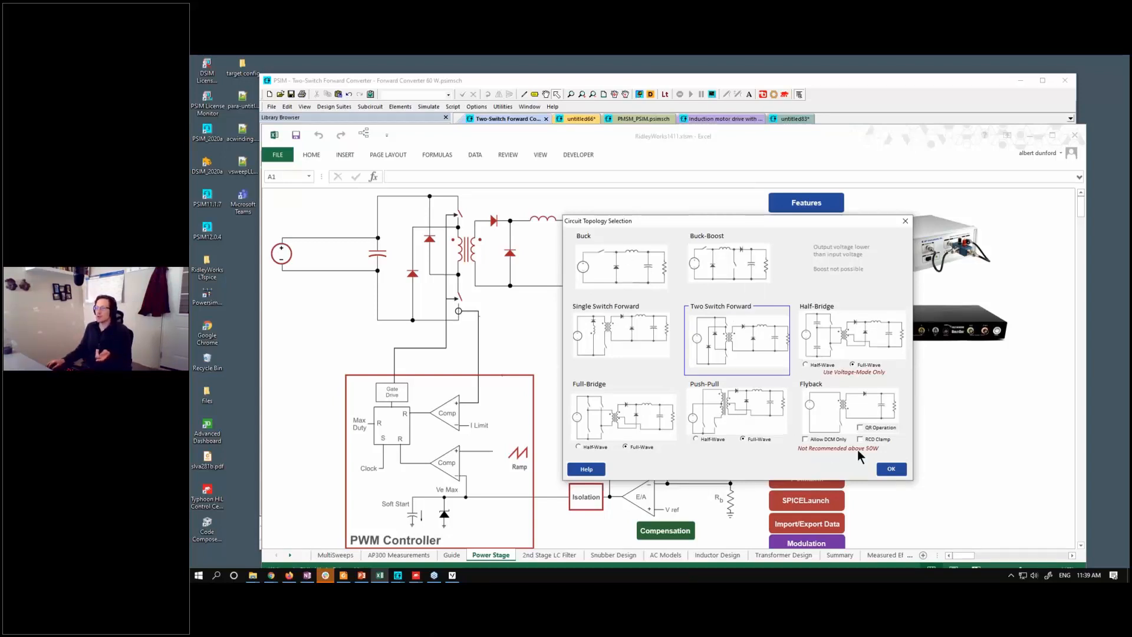
{"action": "left_click", "coordinate": [891, 470]}
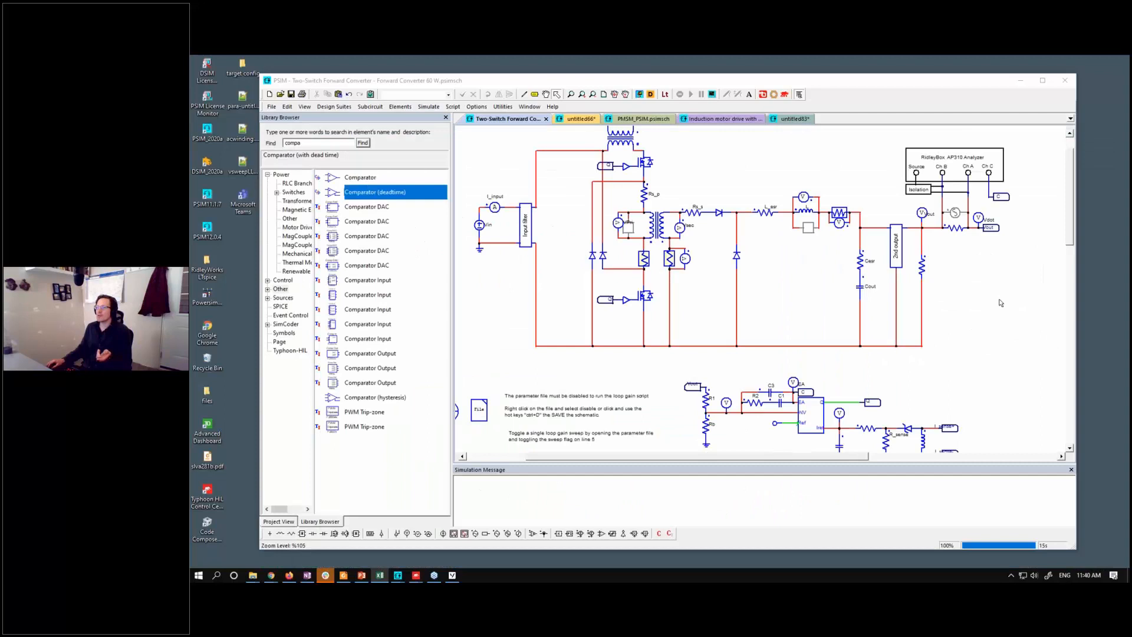
{"action": "scroll", "coordinate": [1001, 302], "scroll_direction": "up", "scroll_amount": 1}
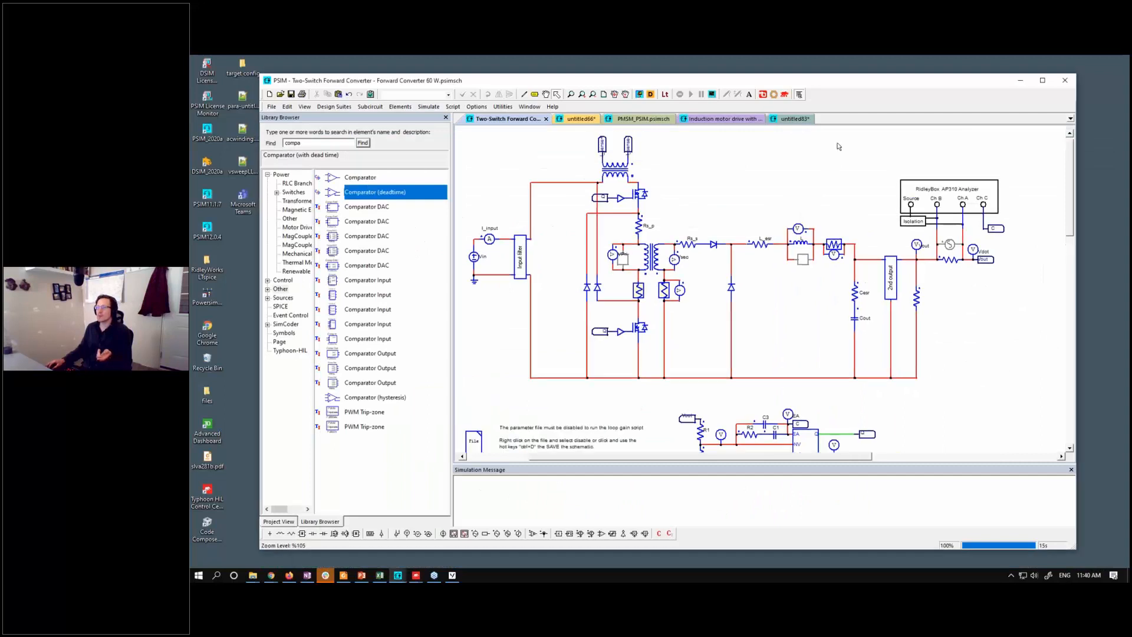
Browse to Documents > PSIM > RidleyWorks > RidleyWorks Output > Two-Switch Forward Converter to view the exported files, without opening any.
{"action": "left_click", "coordinate": [272, 106]}
{"action": "left_click", "coordinate": [285, 131]}
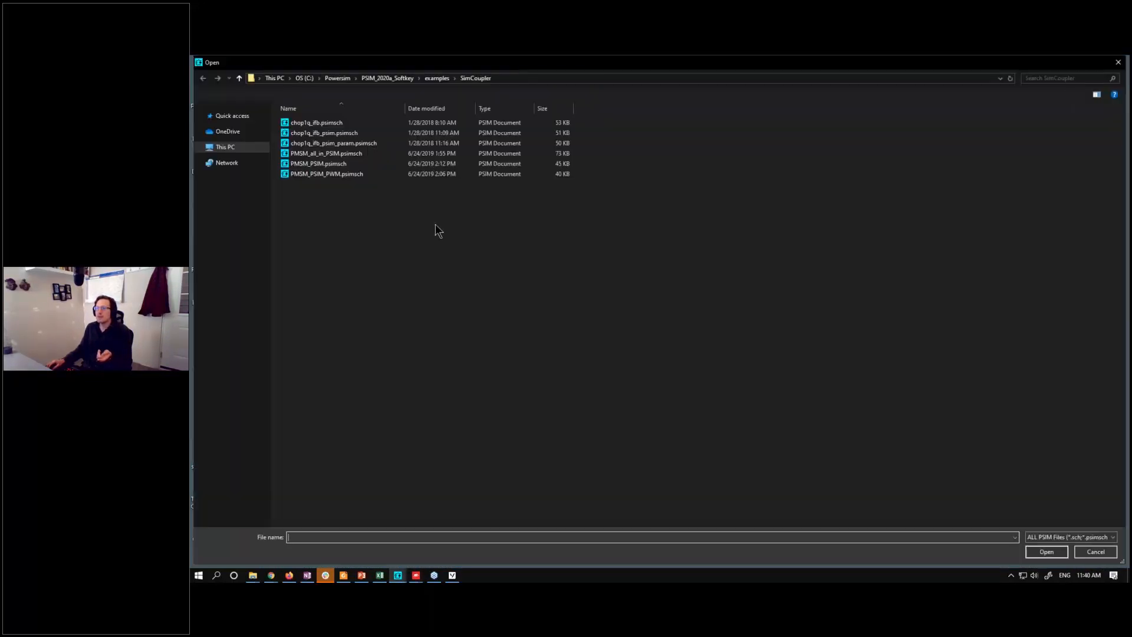
{"action": "left_click", "coordinate": [252, 152]}
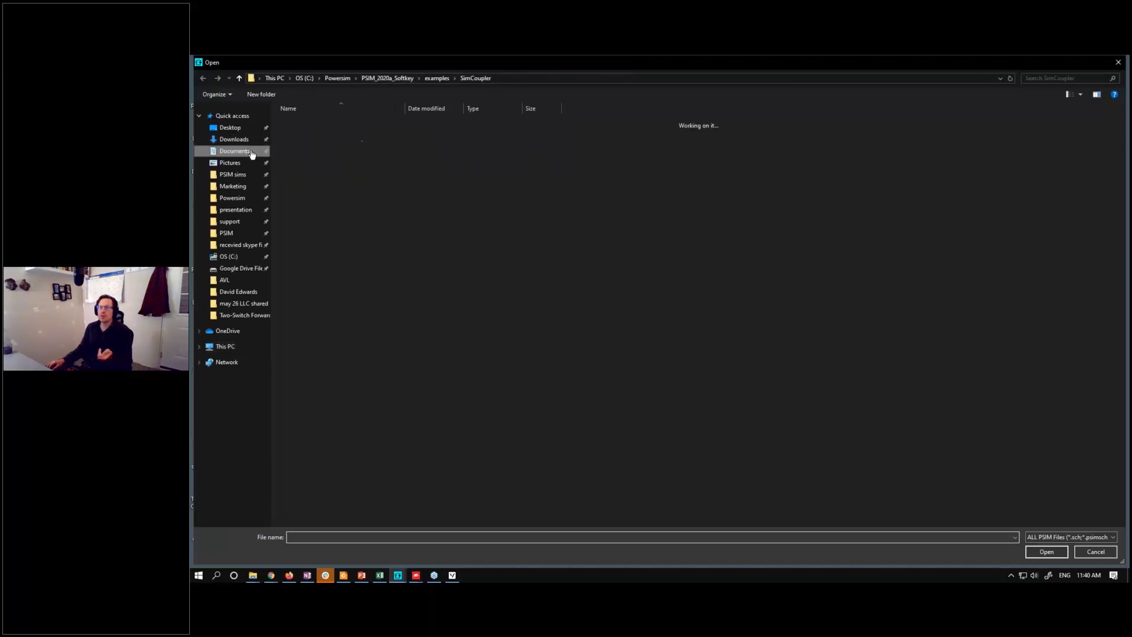
{"action": "double_click", "coordinate": [316, 338]}
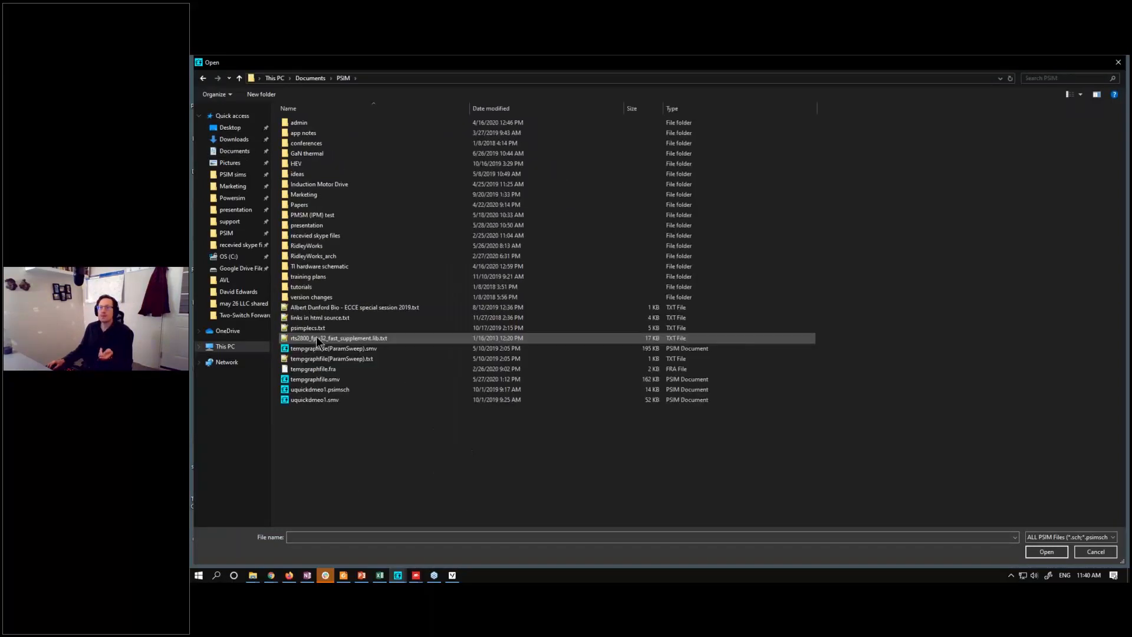
{"action": "double_click", "coordinate": [335, 246]}
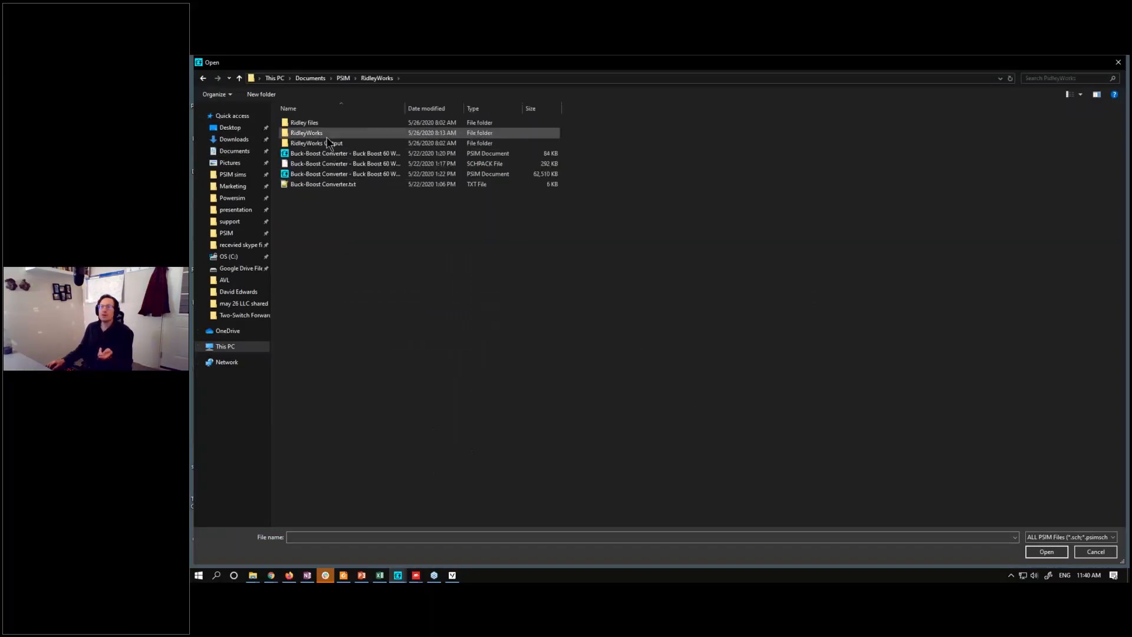
{"action": "double_click", "coordinate": [328, 143]}
{"action": "double_click", "coordinate": [334, 143]}
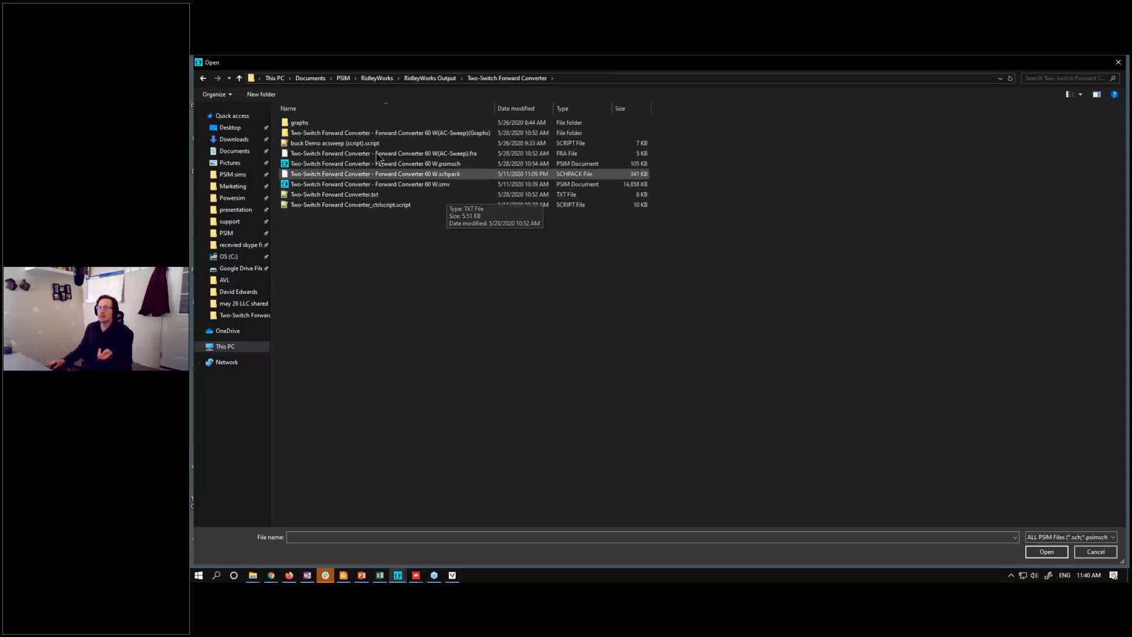
{"action": "left_click", "coordinate": [1094, 552]}
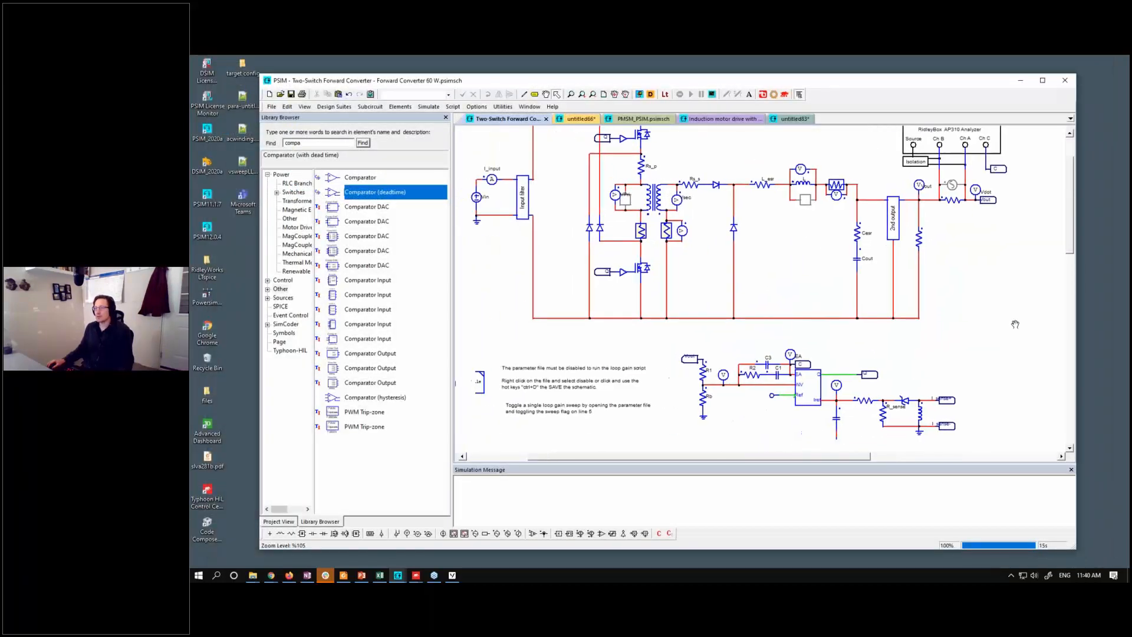
View the Two-Switch Forward Converter.txt parameter file linked to the schematic's file block and close it.
{"action": "double_click", "coordinate": [490, 366]}
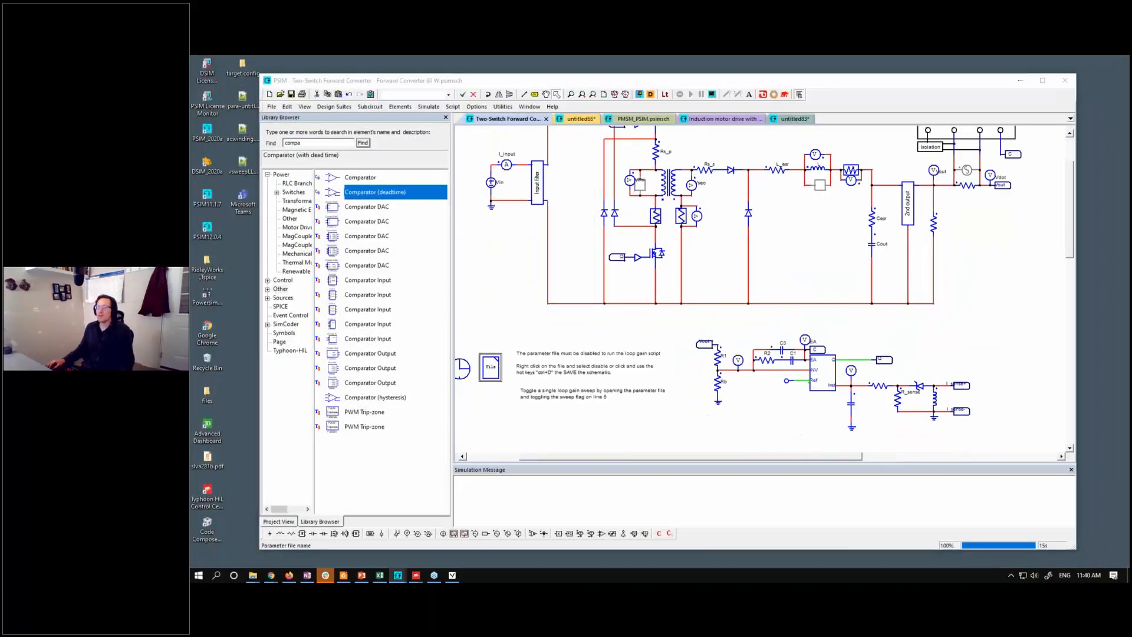
{"action": "left_click", "coordinate": [337, 182]}
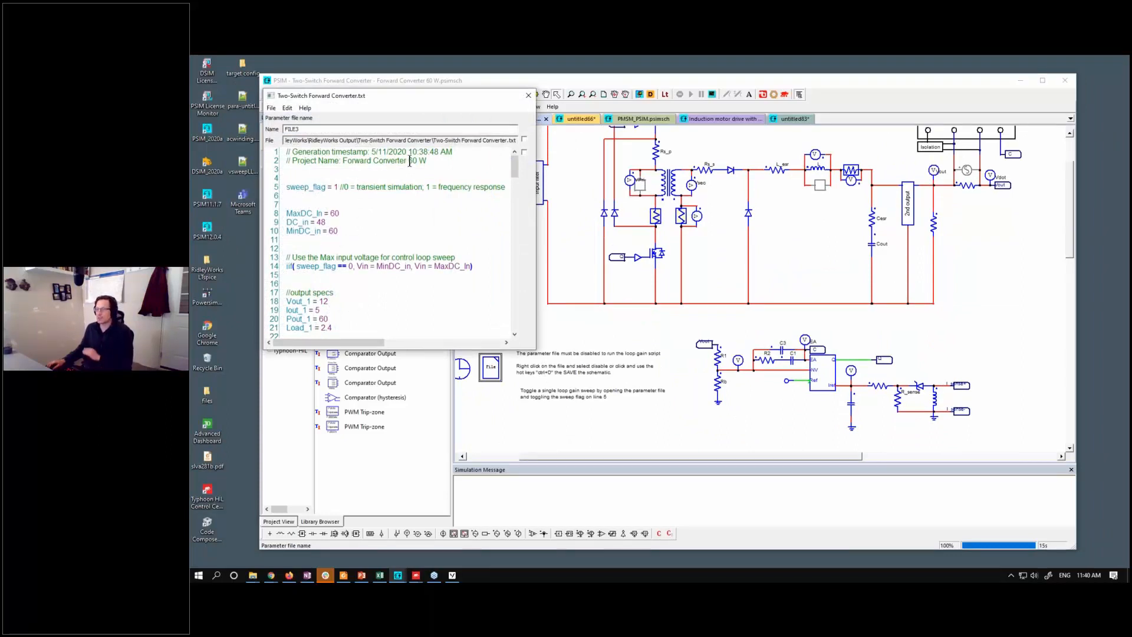
{"action": "left_click", "coordinate": [525, 98]}
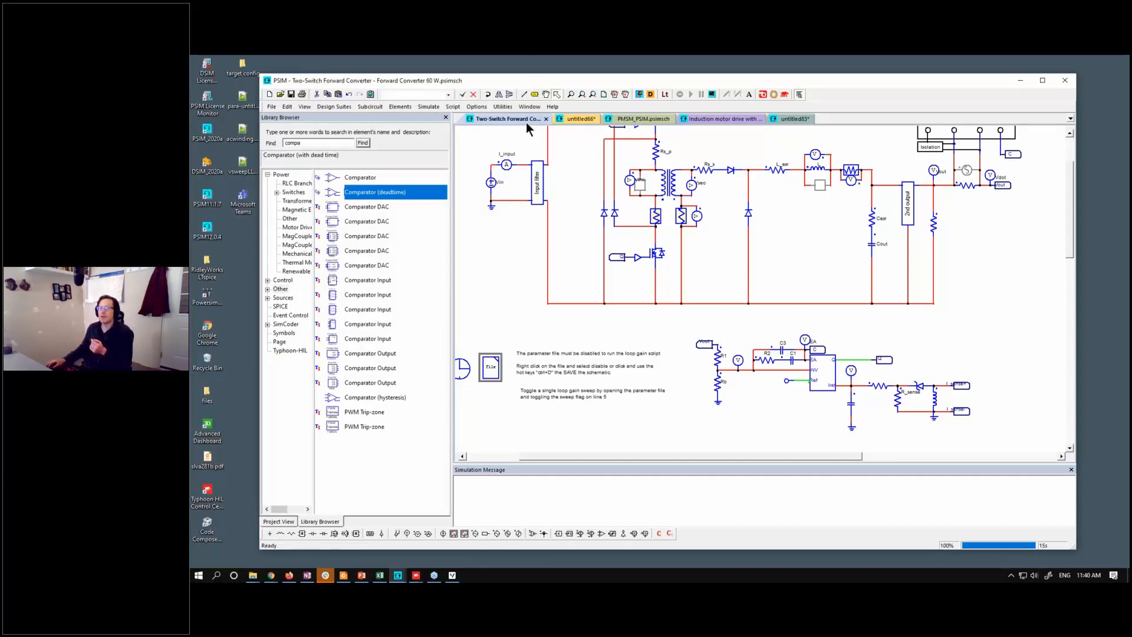
Open gain_script_nonideal.script from the LLC Resonant Converter for Data Centre example in the Script Tool and enlarge the script window.
{"action": "left_click", "coordinate": [453, 109]}
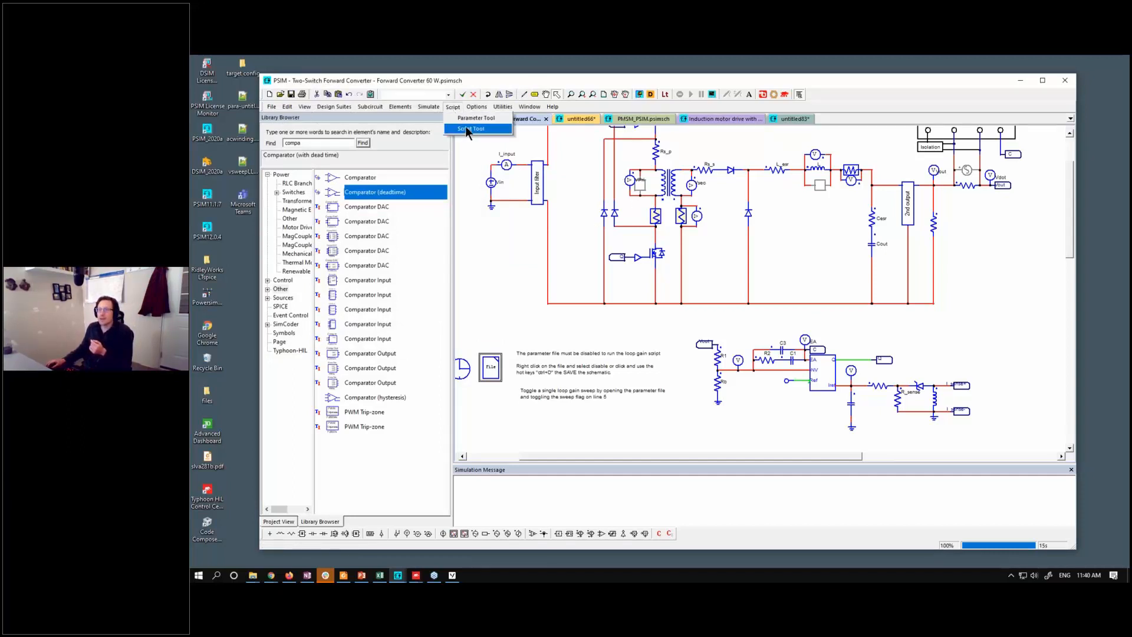
{"action": "left_click", "coordinate": [467, 126]}
{"action": "left_click", "coordinate": [272, 109]}
{"action": "left_click", "coordinate": [286, 131]}
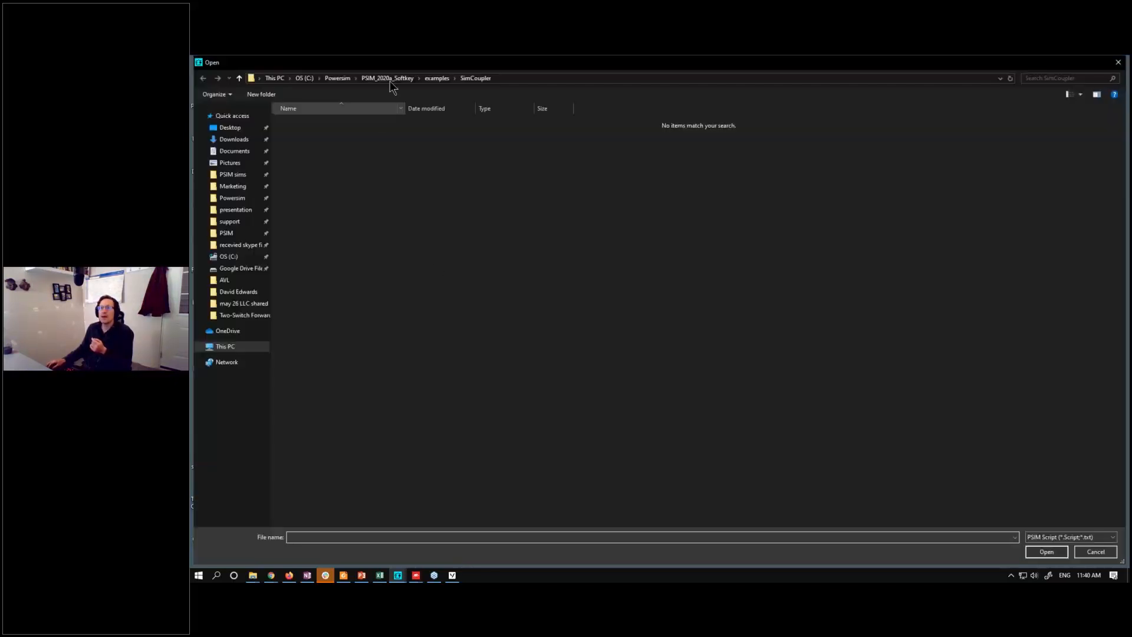
{"action": "left_click", "coordinate": [247, 175]}
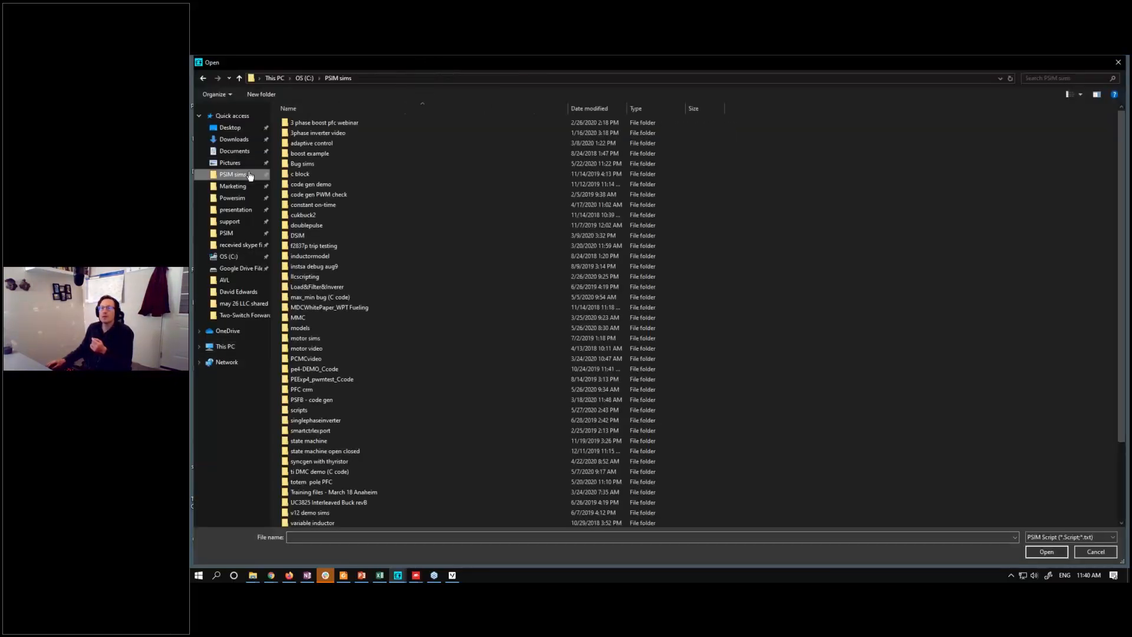
{"action": "scroll", "coordinate": [351, 387], "scroll_direction": "down", "scroll_amount": 3}
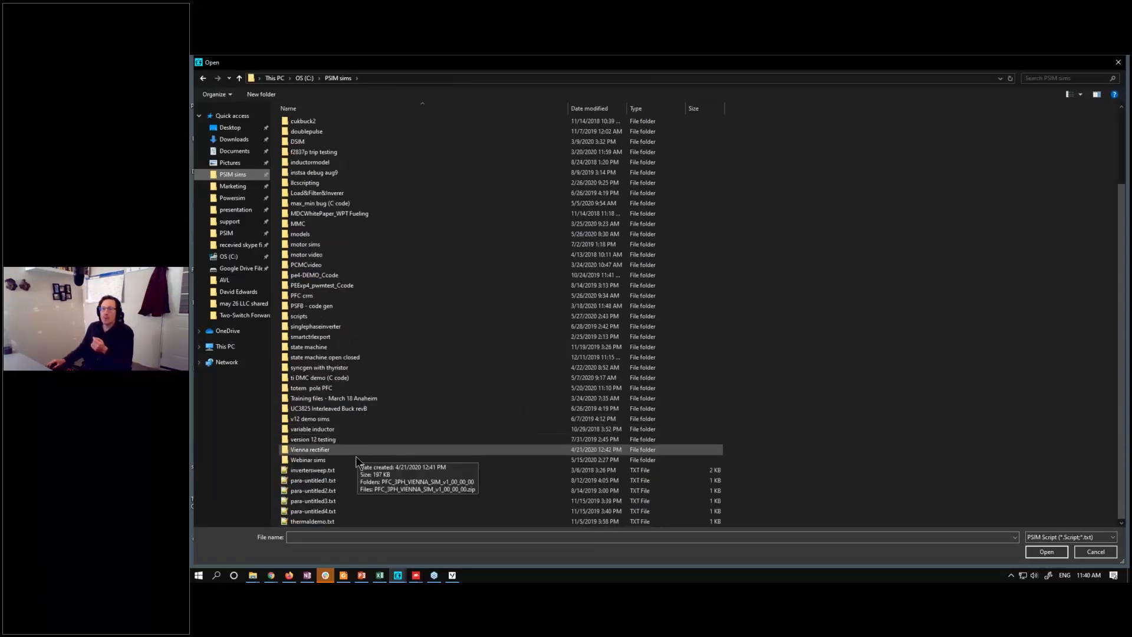
{"action": "double_click", "coordinate": [355, 455]}
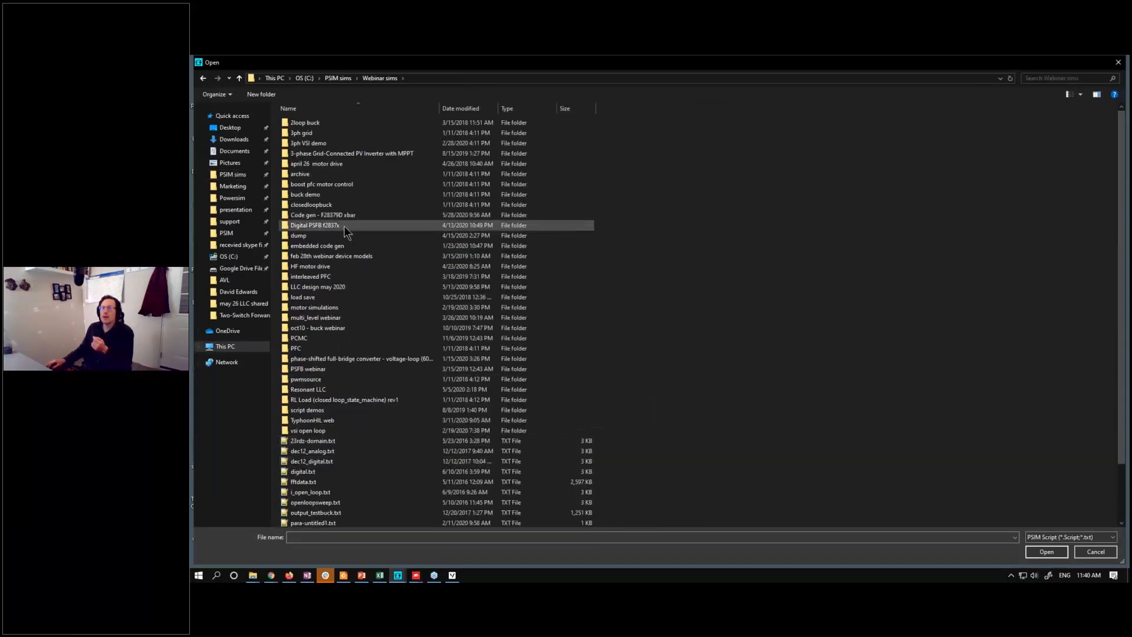
{"action": "double_click", "coordinate": [325, 289]}
{"action": "double_click", "coordinate": [373, 121]}
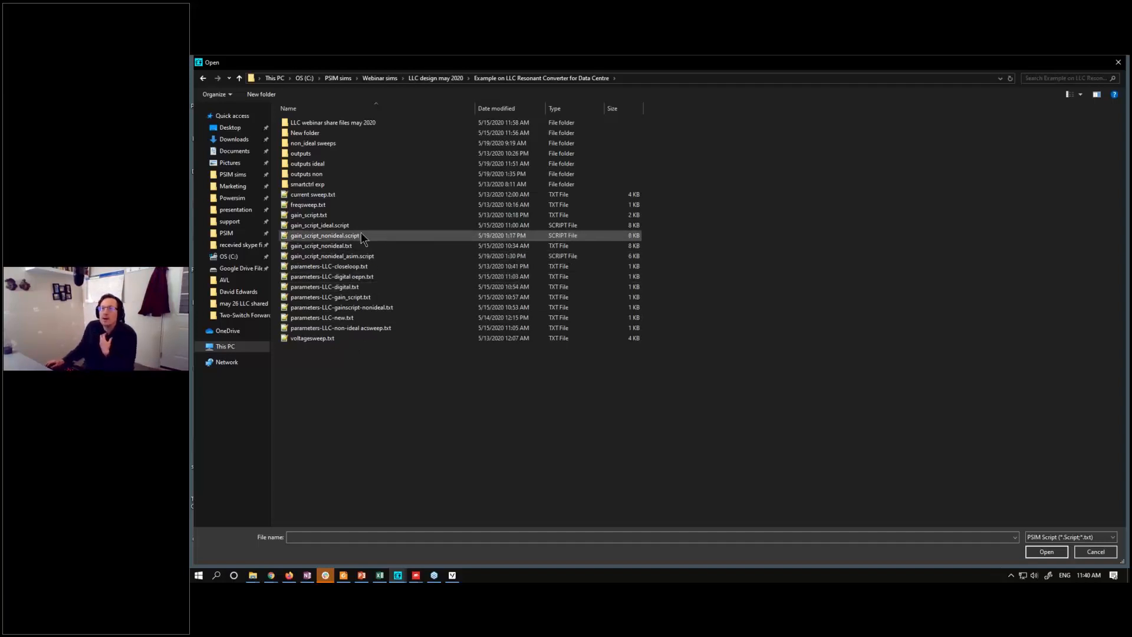
{"action": "double_click", "coordinate": [322, 245]}
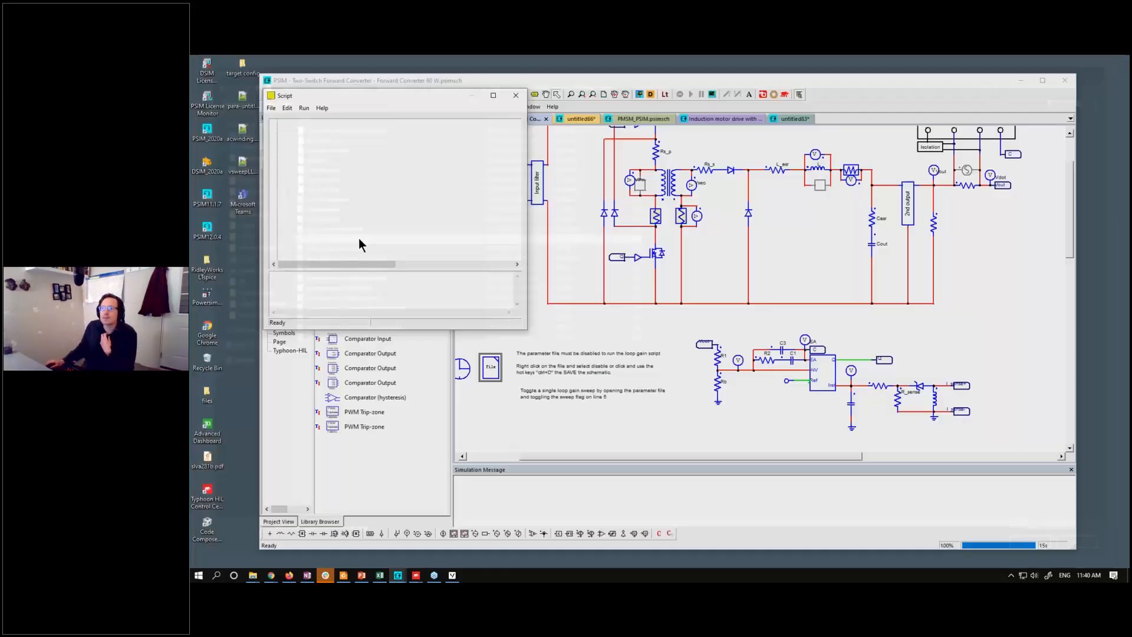
{"action": "left_click_drag", "start_coordinate": [525, 328], "coordinate": [950, 524]}
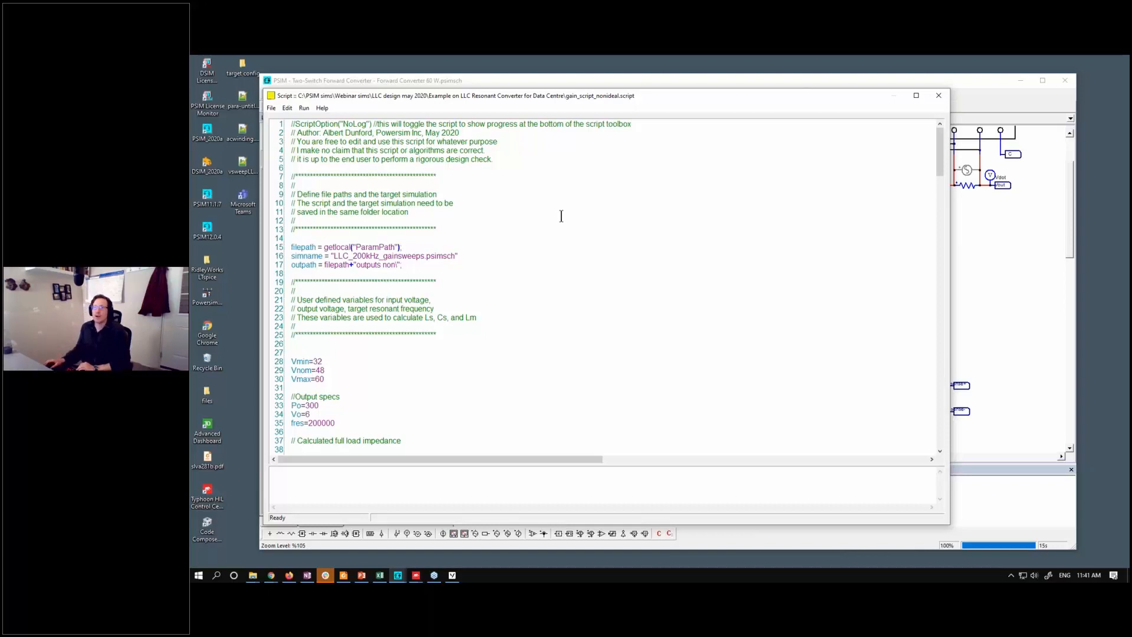
Look up the help for the getlocal function on line 15, placing and widening the help window beside the script.
{"action": "scroll", "coordinate": [502, 237], "scroll_direction": "down", "scroll_amount": 12}
{"action": "scroll", "coordinate": [494, 236], "scroll_direction": "up", "scroll_amount": 12}
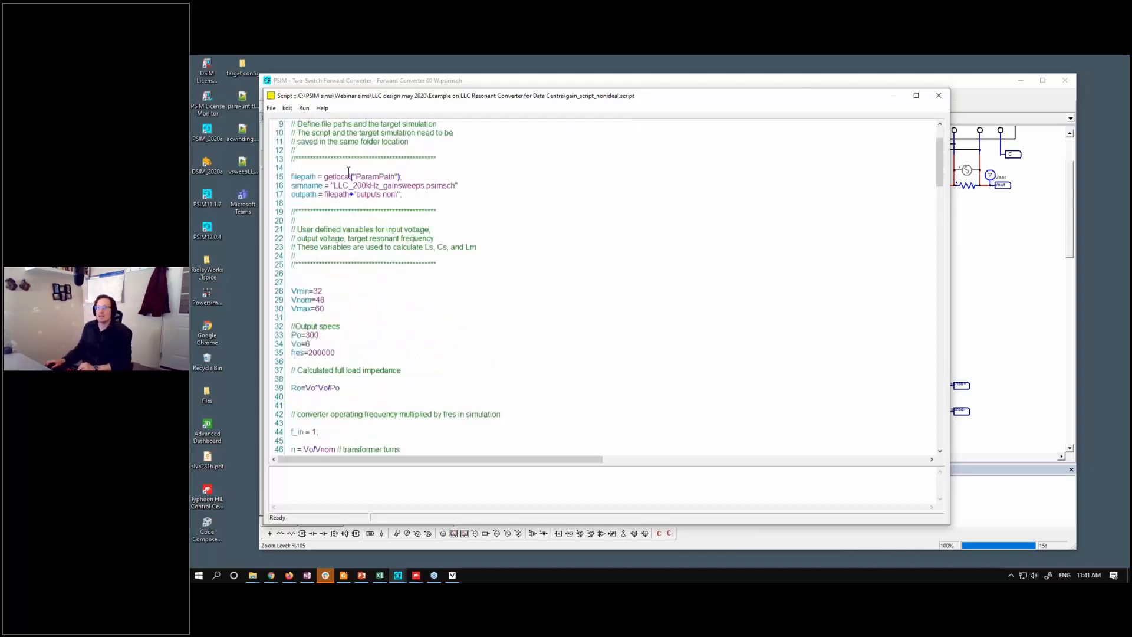
{"action": "double_click", "coordinate": [332, 247]}
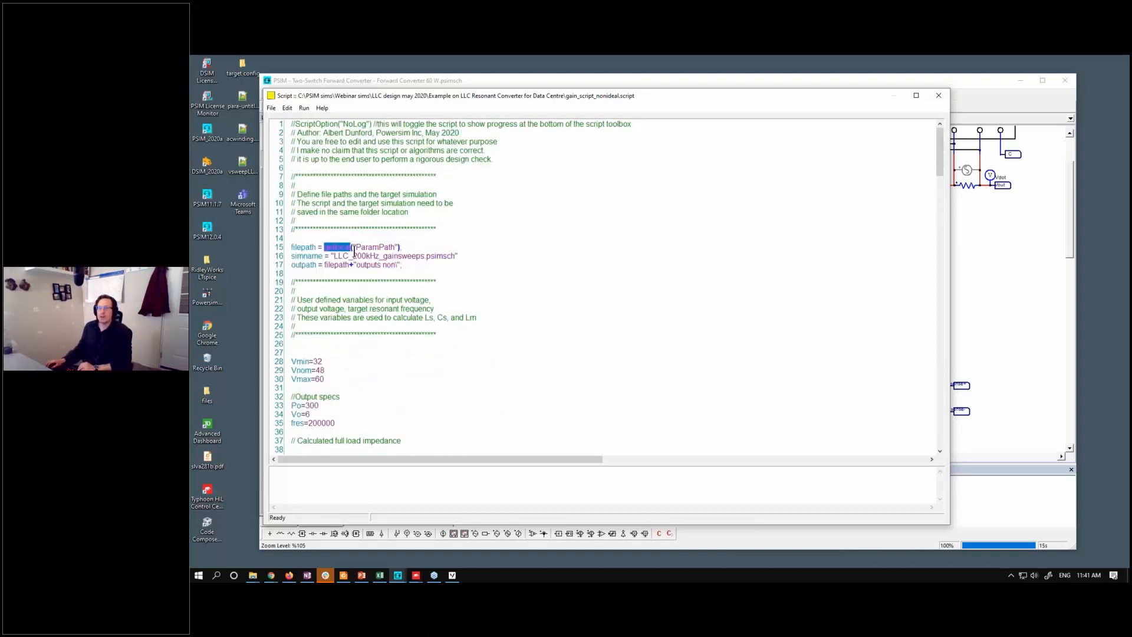
{"action": "key", "text": "F1"}
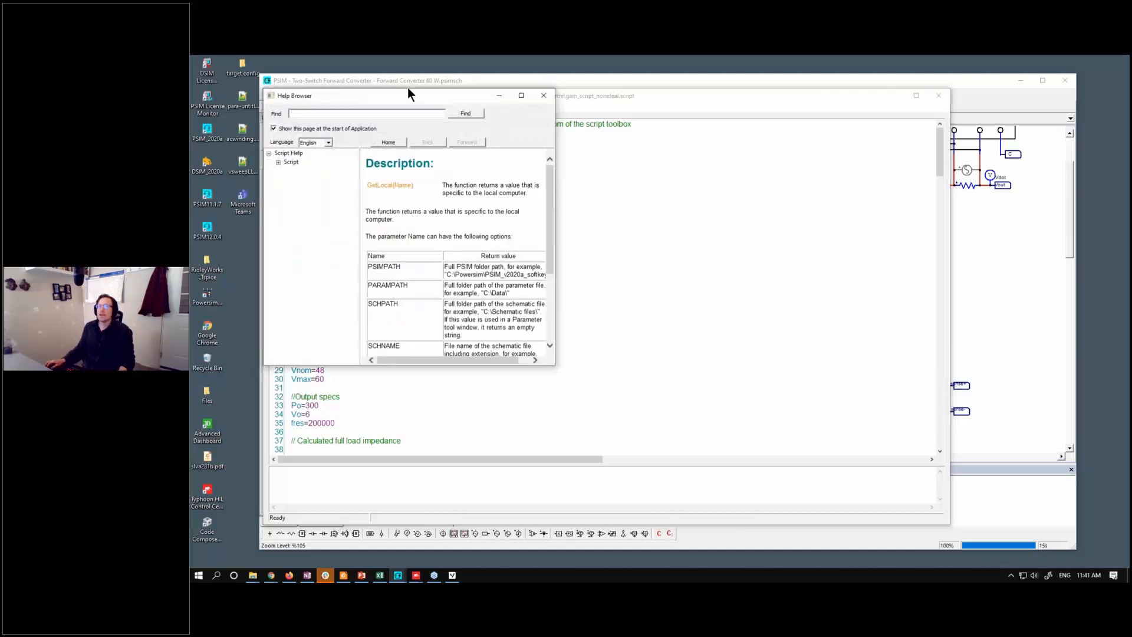
{"action": "left_click_drag", "start_coordinate": [472, 97], "coordinate": [863, 105]}
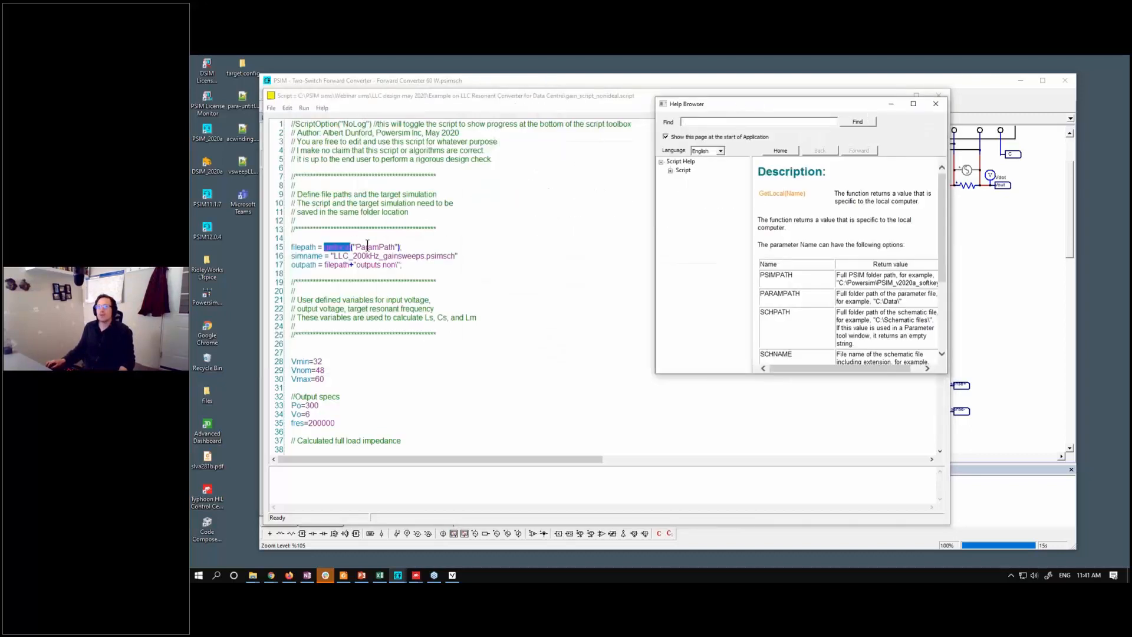
{"action": "left_click_drag", "start_coordinate": [956, 378], "coordinate": [1093, 378]}
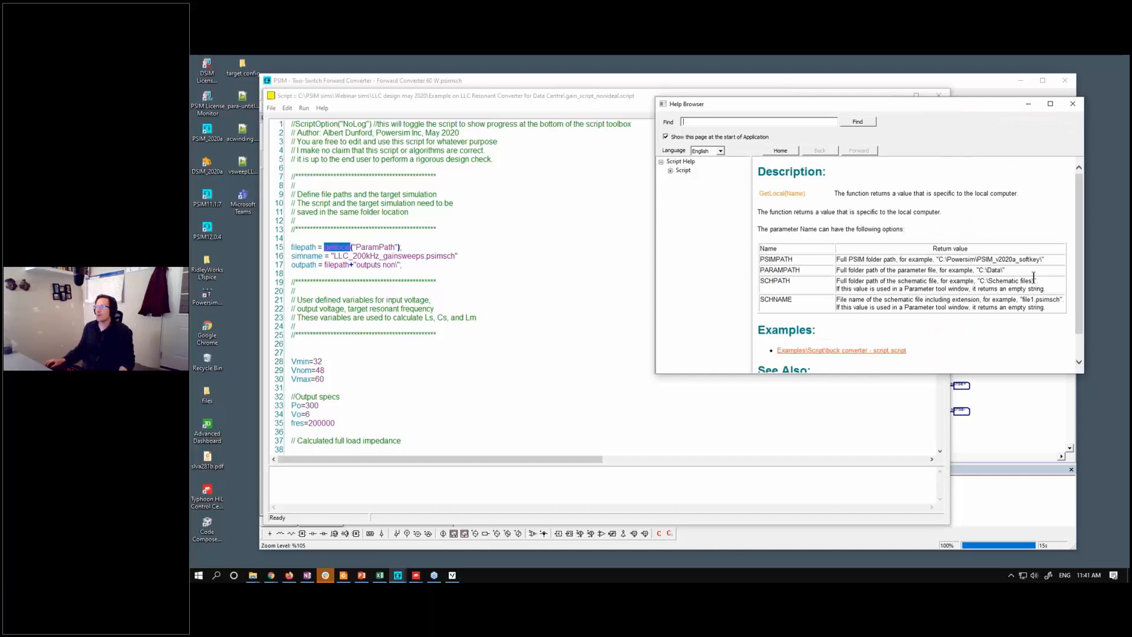
Go through the script's nested while loops to the simulate statement on line 181 and look up the help for Simulate.
{"action": "left_click", "coordinate": [422, 239]}
{"action": "scroll", "coordinate": [427, 259], "scroll_direction": "down", "scroll_amount": 12}
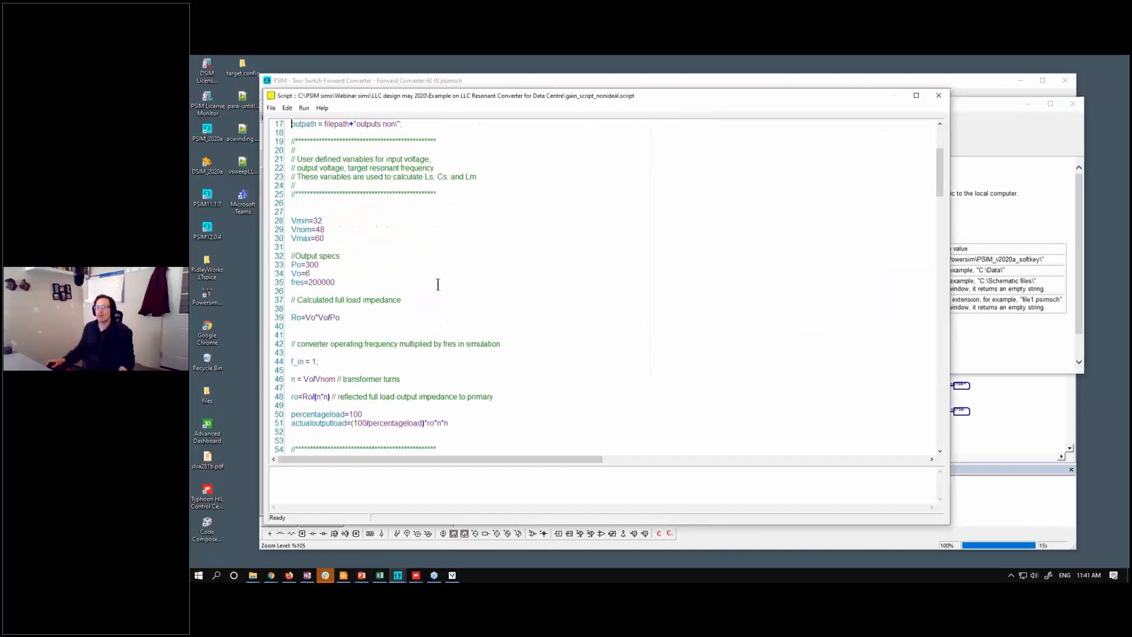
{"action": "scroll", "coordinate": [362, 241], "scroll_direction": "down", "scroll_amount": 20}
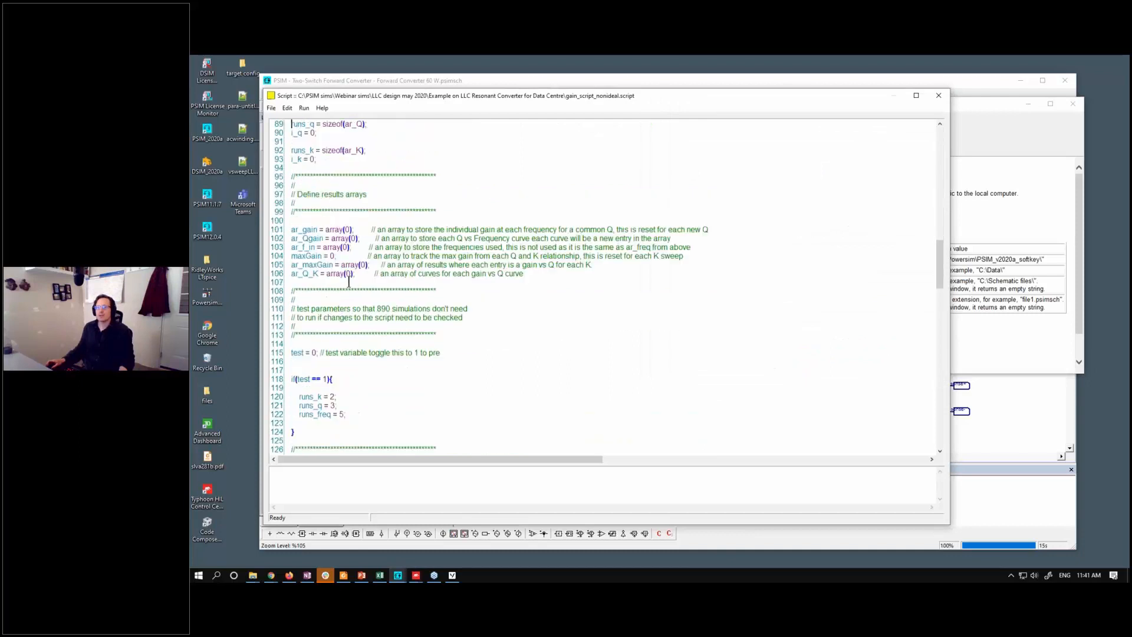
{"action": "scroll", "coordinate": [348, 282], "scroll_direction": "down", "scroll_amount": 3}
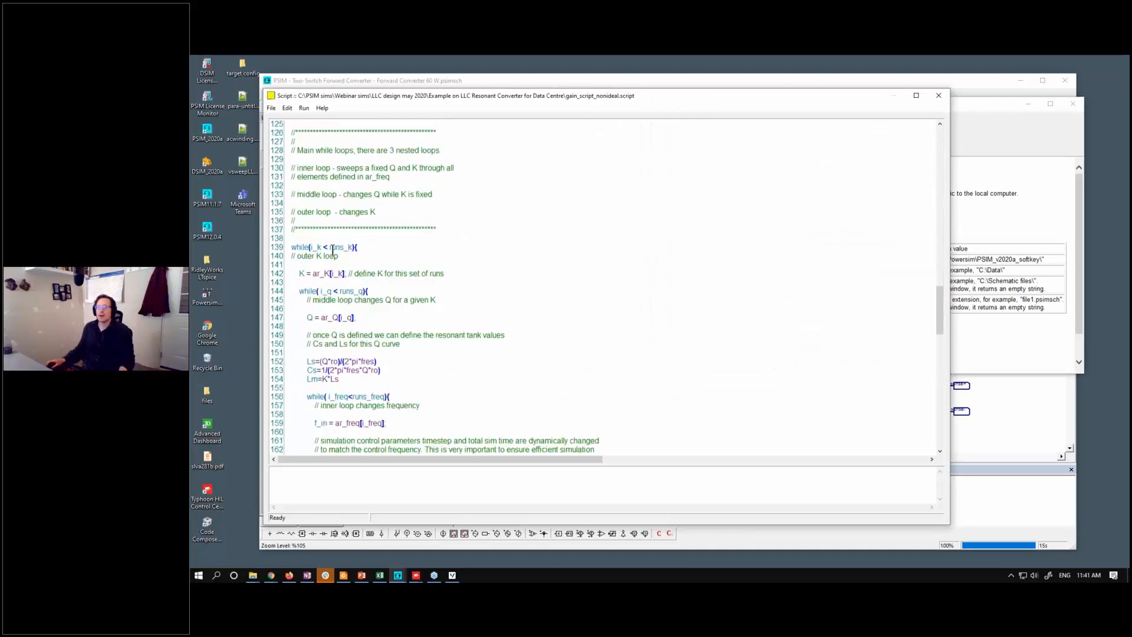
{"action": "scroll", "coordinate": [333, 317], "scroll_direction": "down", "scroll_amount": 9}
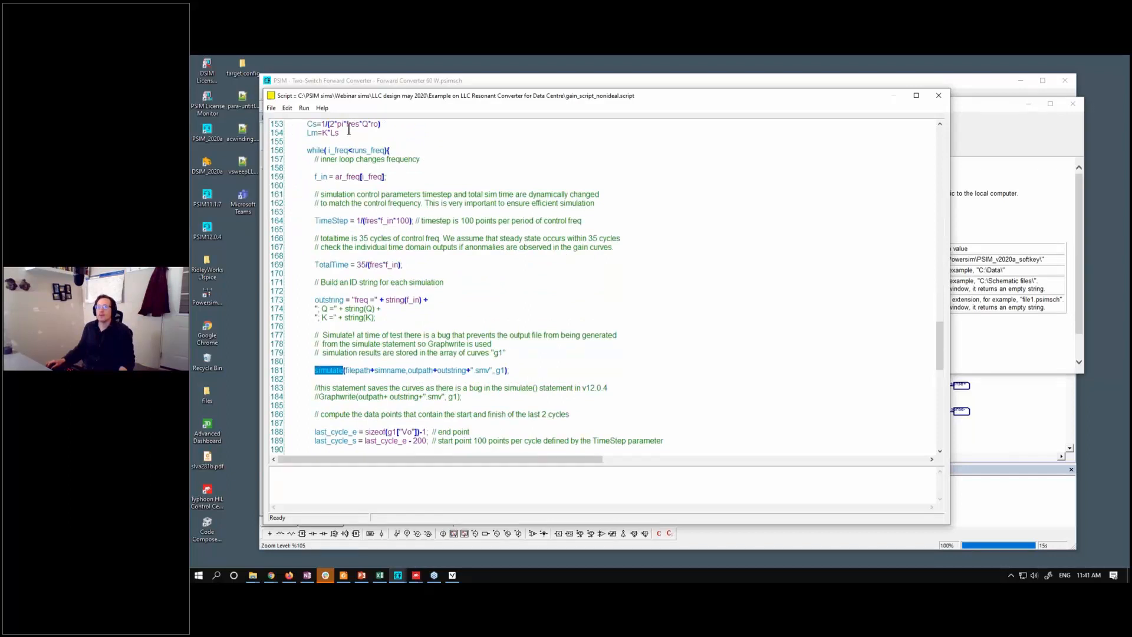
{"action": "key", "text": "F1"}
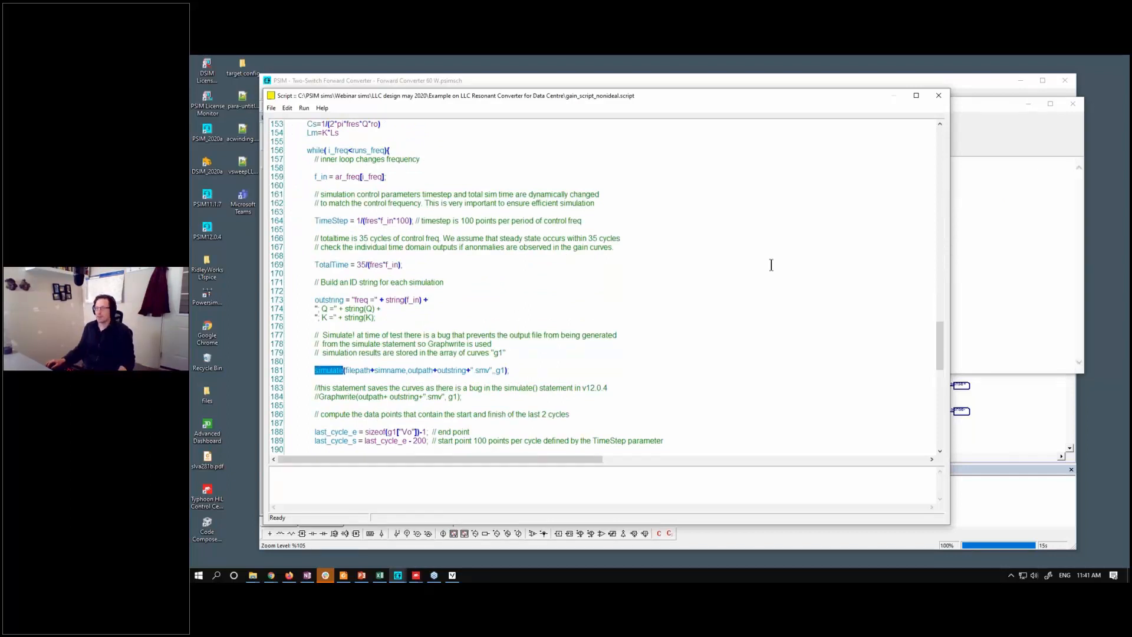
{"action": "left_click", "coordinate": [1007, 226]}
{"action": "left_click", "coordinate": [776, 165]}
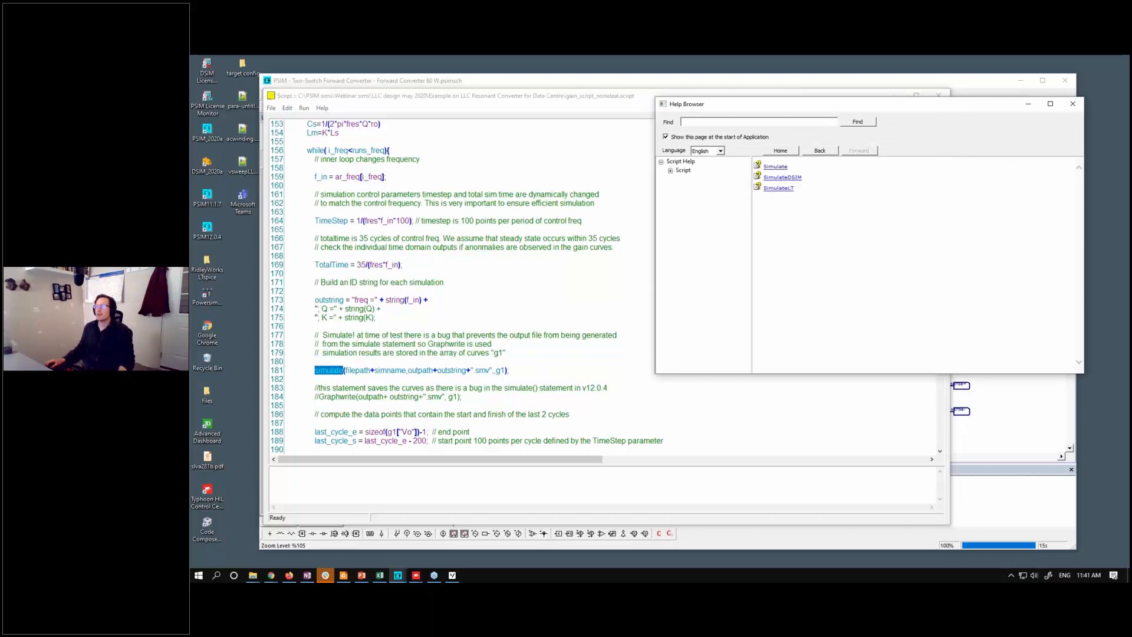
Read the Simulate help on its valid simulation options, such as TotalTime, and its example call.
{"action": "scroll", "coordinate": [929, 218], "scroll_direction": "down", "scroll_amount": 3}
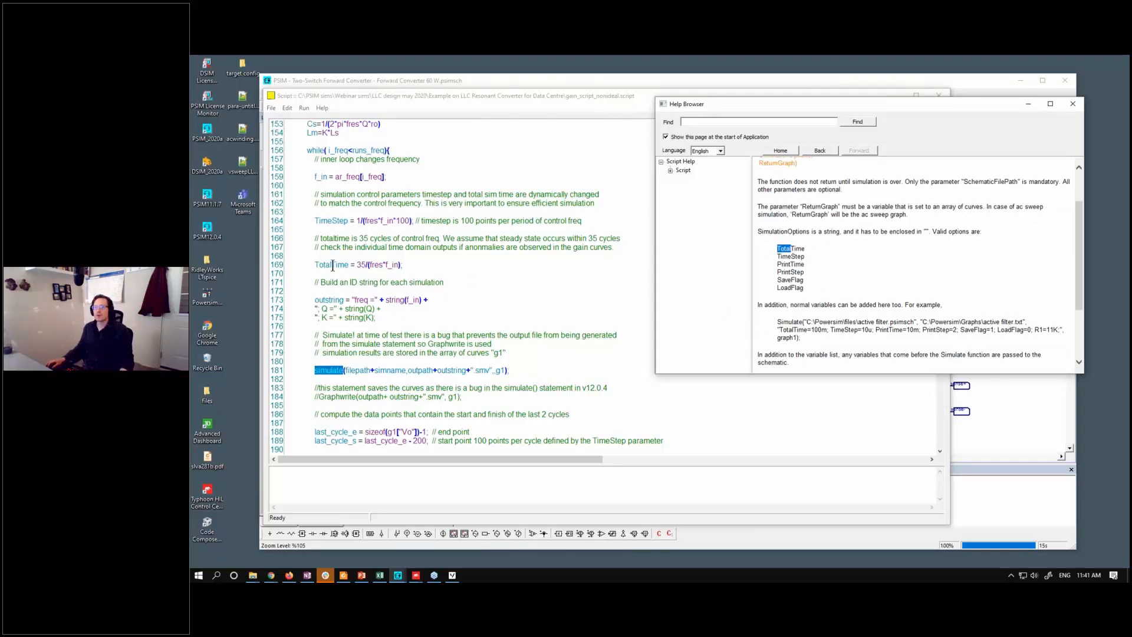
{"action": "scroll", "coordinate": [821, 269], "scroll_direction": "up", "scroll_amount": 3}
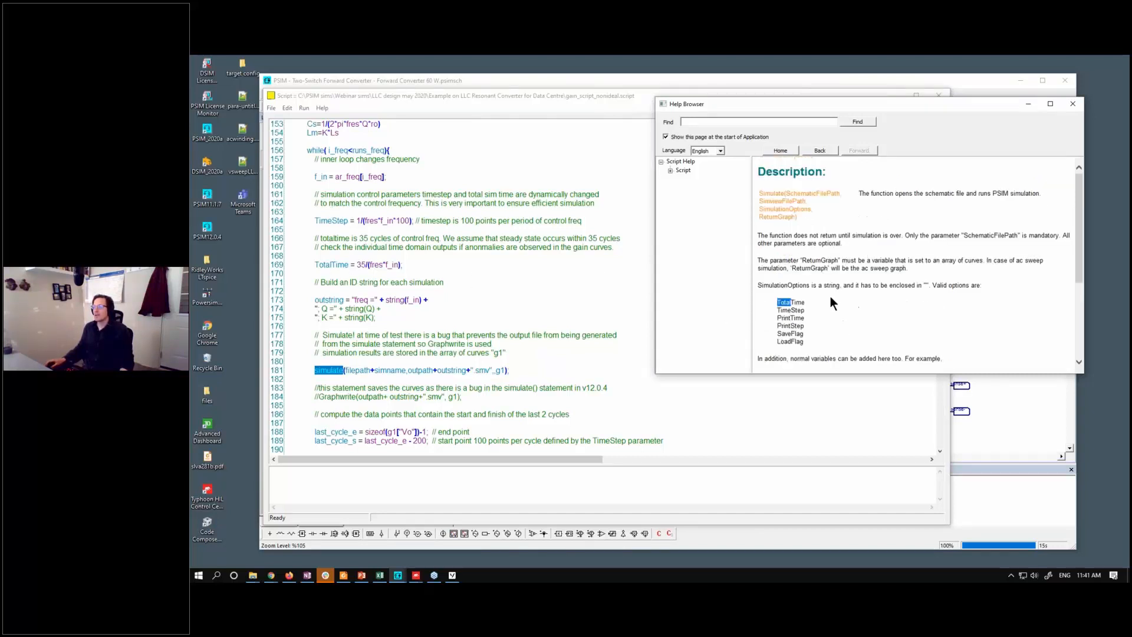
{"action": "scroll", "coordinate": [829, 294], "scroll_direction": "down", "scroll_amount": 5}
{"action": "scroll", "coordinate": [920, 317], "scroll_direction": "down", "scroll_amount": 3}
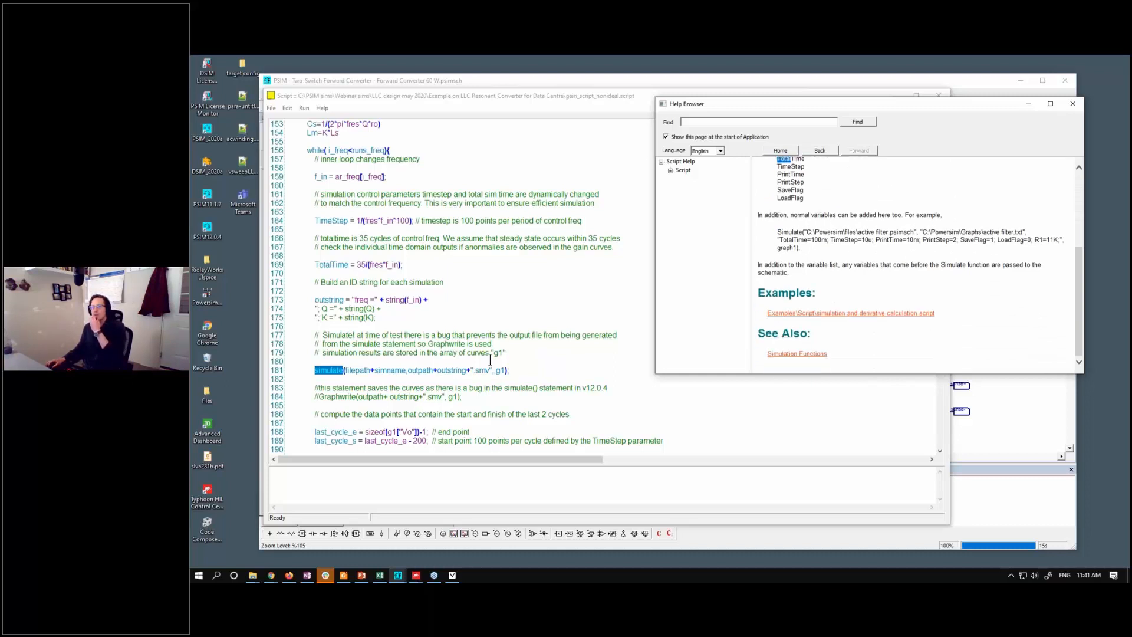
{"action": "scroll", "coordinate": [490, 359], "scroll_direction": "up", "scroll_amount": 1}
Look up the help for the addtoarray function on line 208 of the script.
{"action": "left_click", "coordinate": [511, 354]}
{"action": "scroll", "coordinate": [509, 354], "scroll_direction": "down", "scroll_amount": 7}
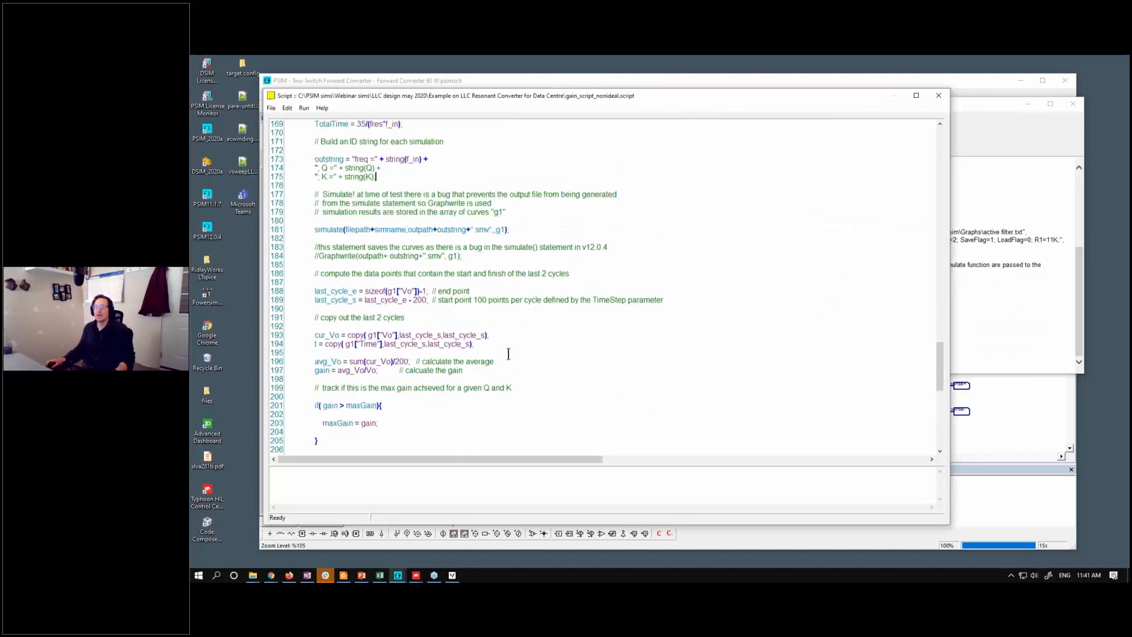
{"action": "scroll", "coordinate": [508, 354], "scroll_direction": "down", "scroll_amount": 5}
{"action": "double_click", "coordinate": [329, 326]}
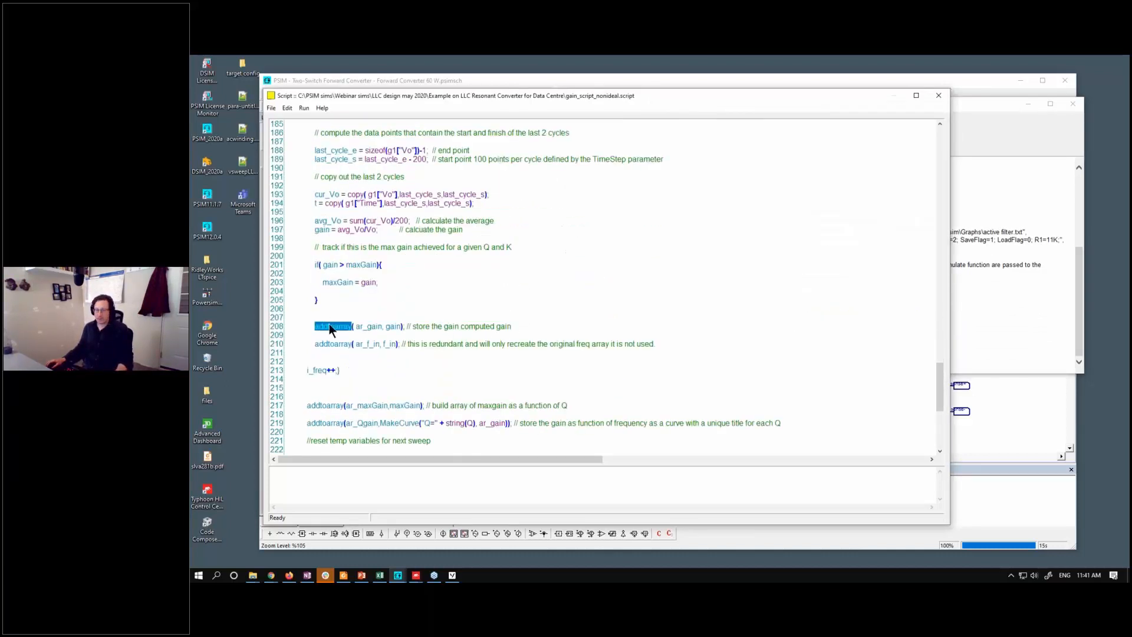
{"action": "key", "text": "F1"}
{"action": "left_click", "coordinate": [989, 263]}
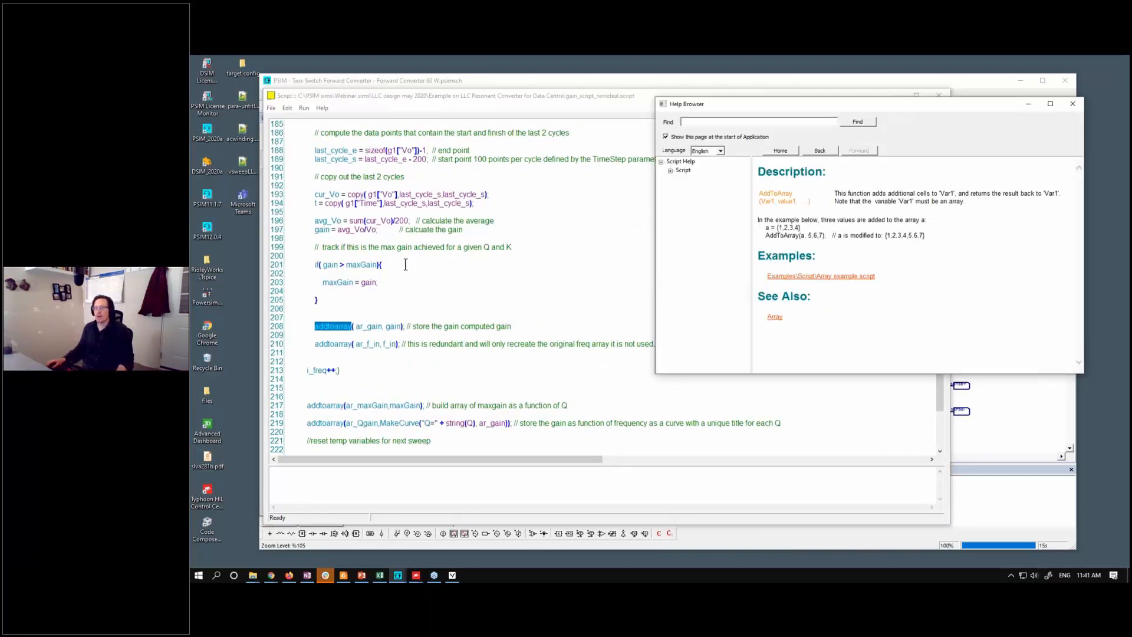
Look up the help for the Graphwrite function on line 236 and reposition the help window over the script.
{"action": "left_click", "coordinate": [452, 335]}
{"action": "scroll", "coordinate": [452, 337], "scroll_direction": "down", "scroll_amount": 8}
{"action": "double_click", "coordinate": [306, 361]}
{"action": "key", "text": "F1"}
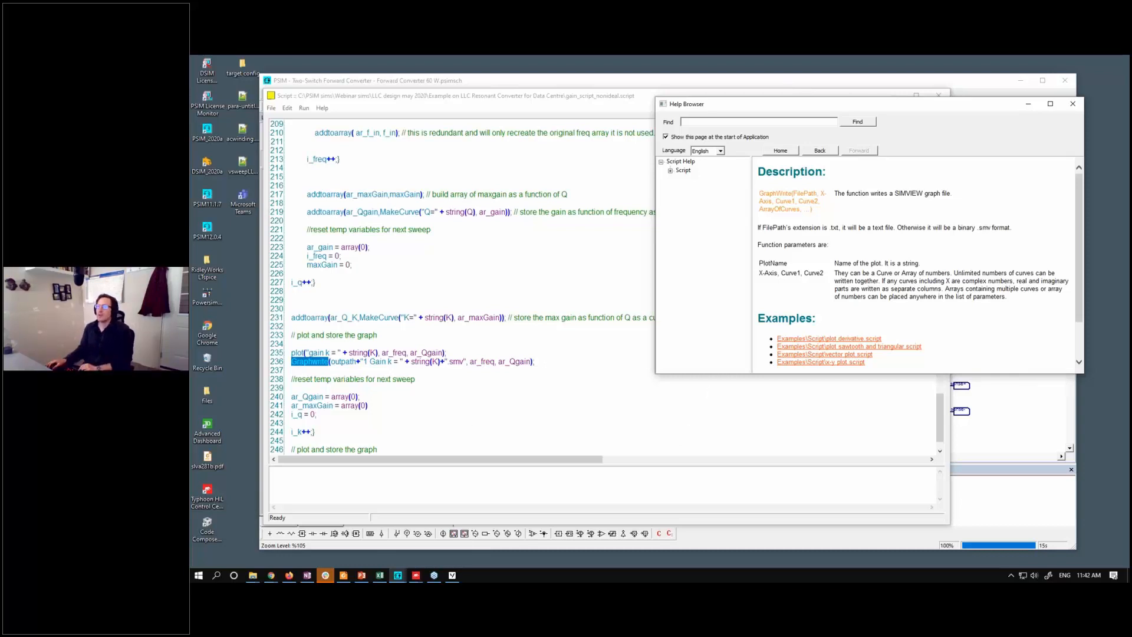
{"action": "left_click_drag", "start_coordinate": [852, 101], "coordinate": [707, 108]}
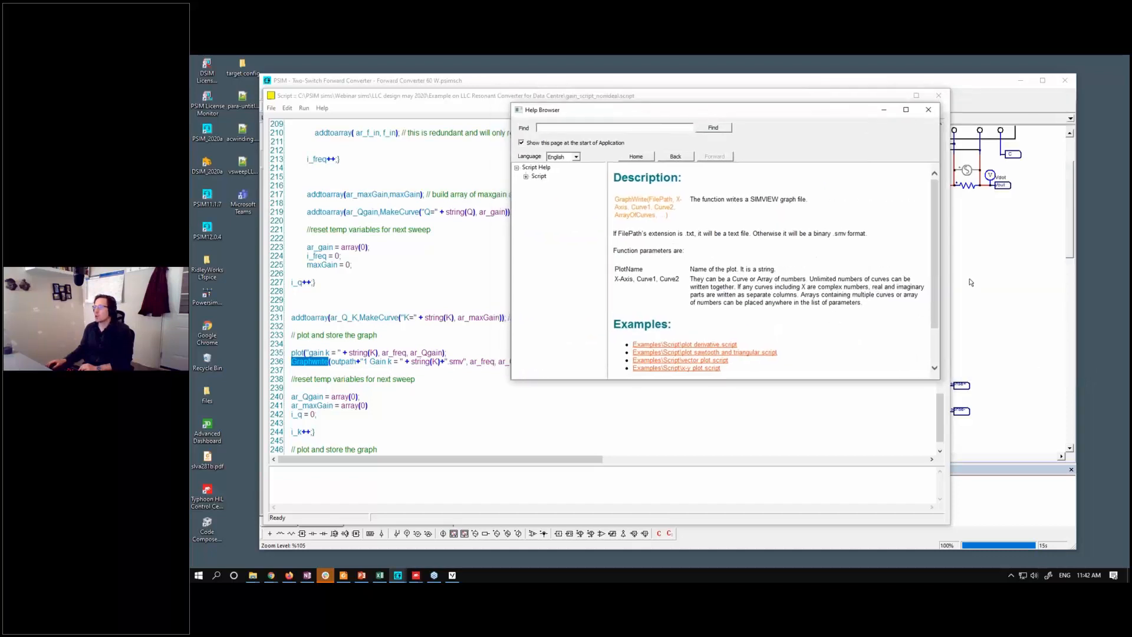
Close the help browser and the gain_script_nonideal.script window to return to the forward converter schematic.
{"action": "left_click", "coordinate": [916, 97]}
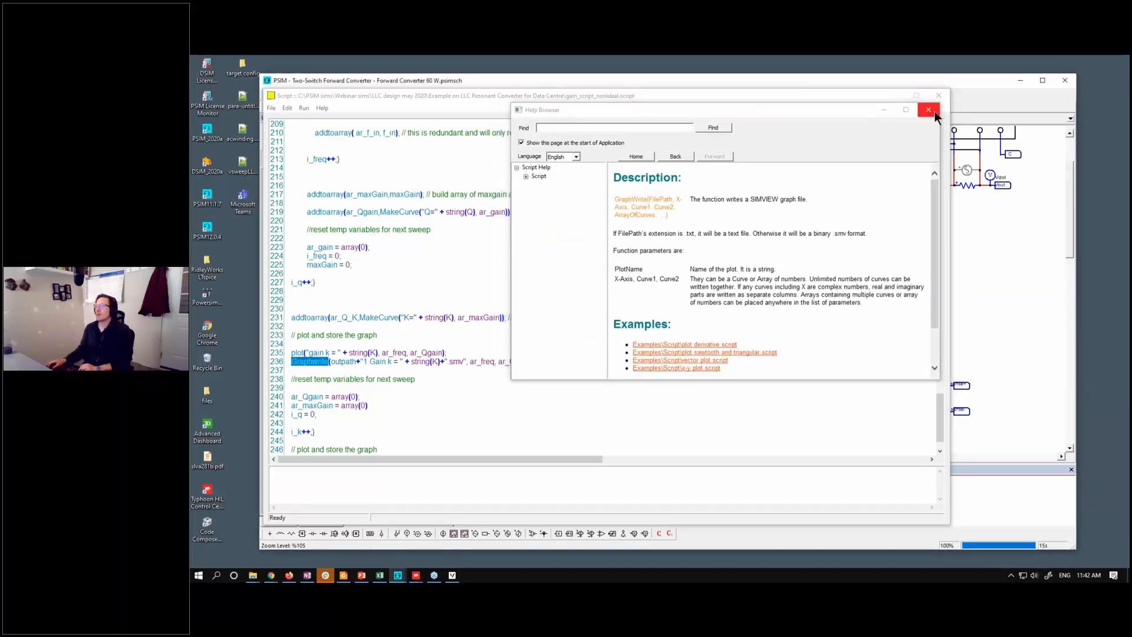
{"action": "left_click", "coordinate": [929, 111]}
{"action": "left_click", "coordinate": [936, 97]}
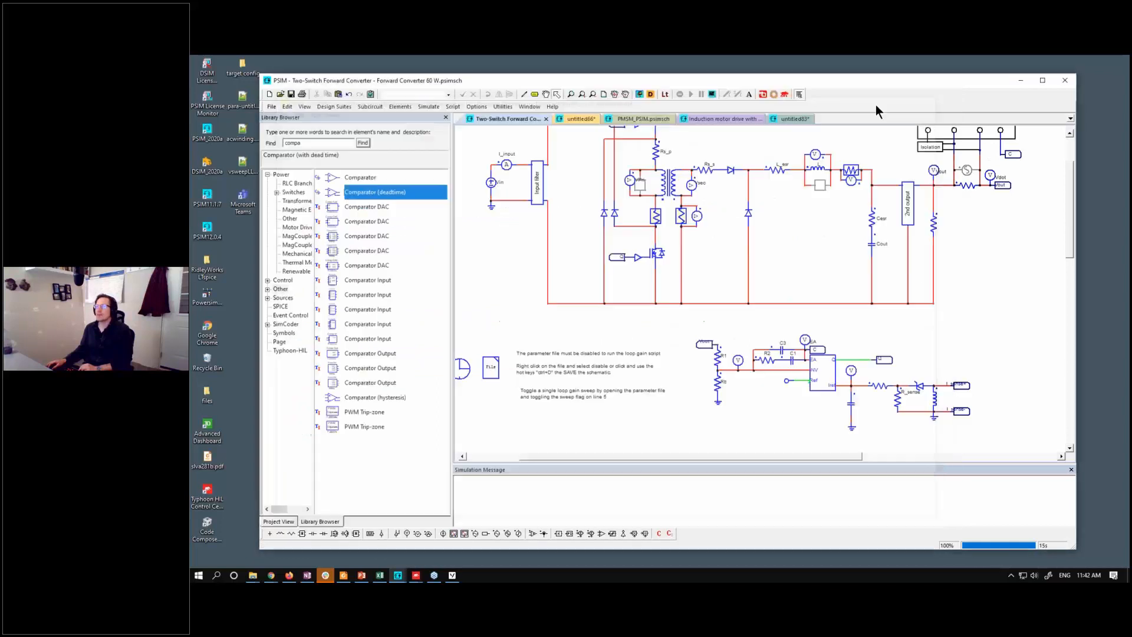
Look through the available video tutorials on Power Supply Design, opening none of them.
{"action": "left_click", "coordinate": [551, 107]}
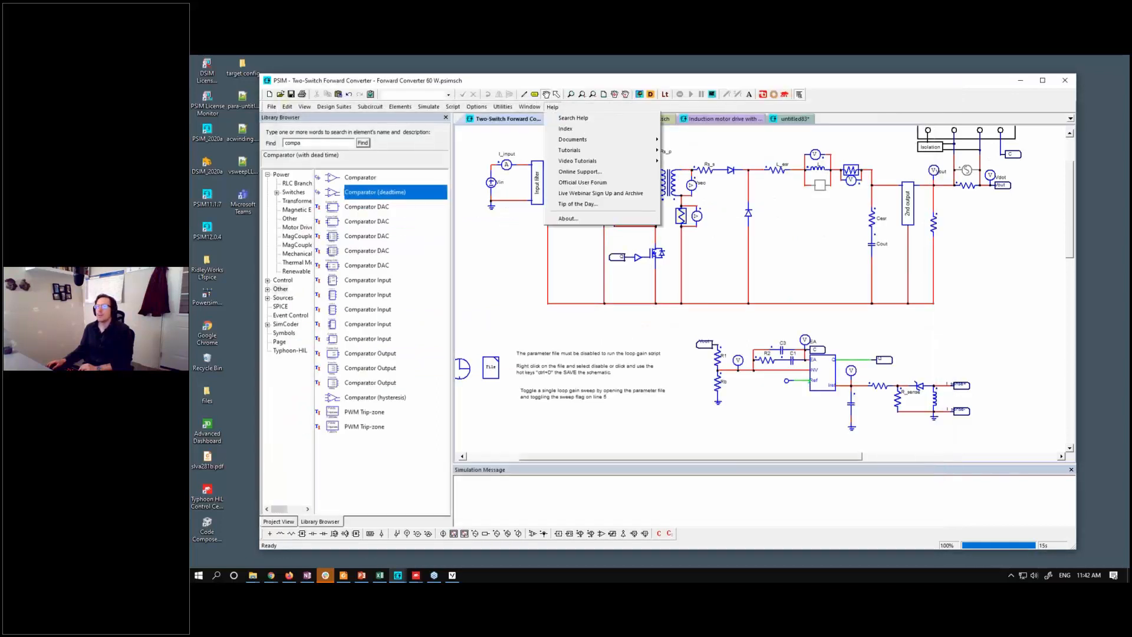
{"action": "mouse_move", "coordinate": [647, 164]}
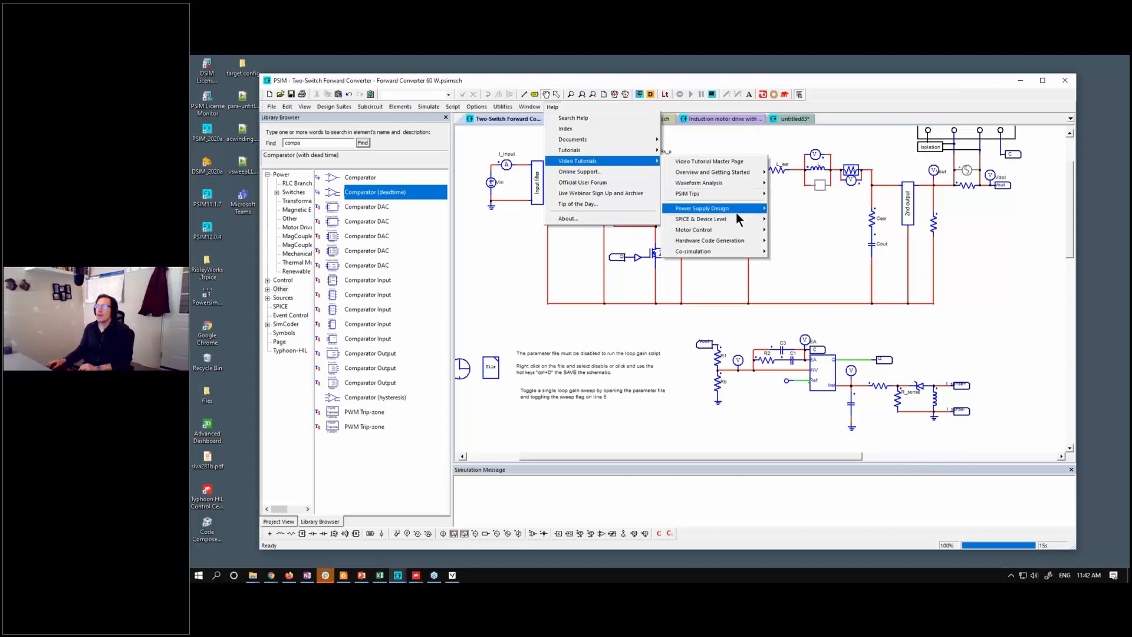
{"action": "mouse_move", "coordinate": [736, 212]}
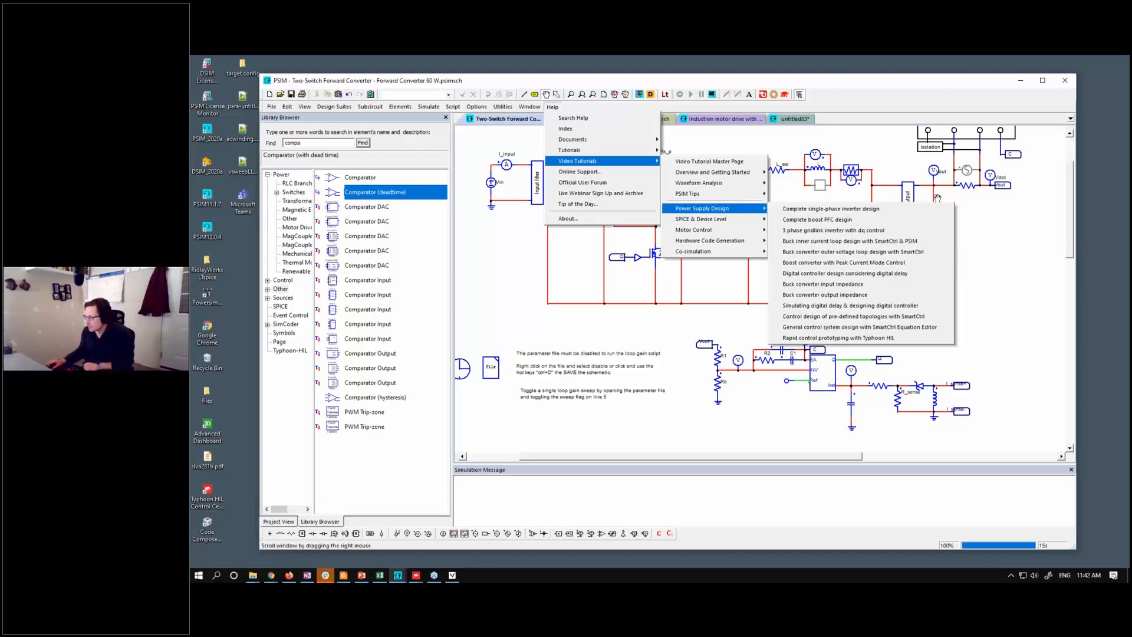
{"action": "left_click", "coordinate": [1041, 277]}
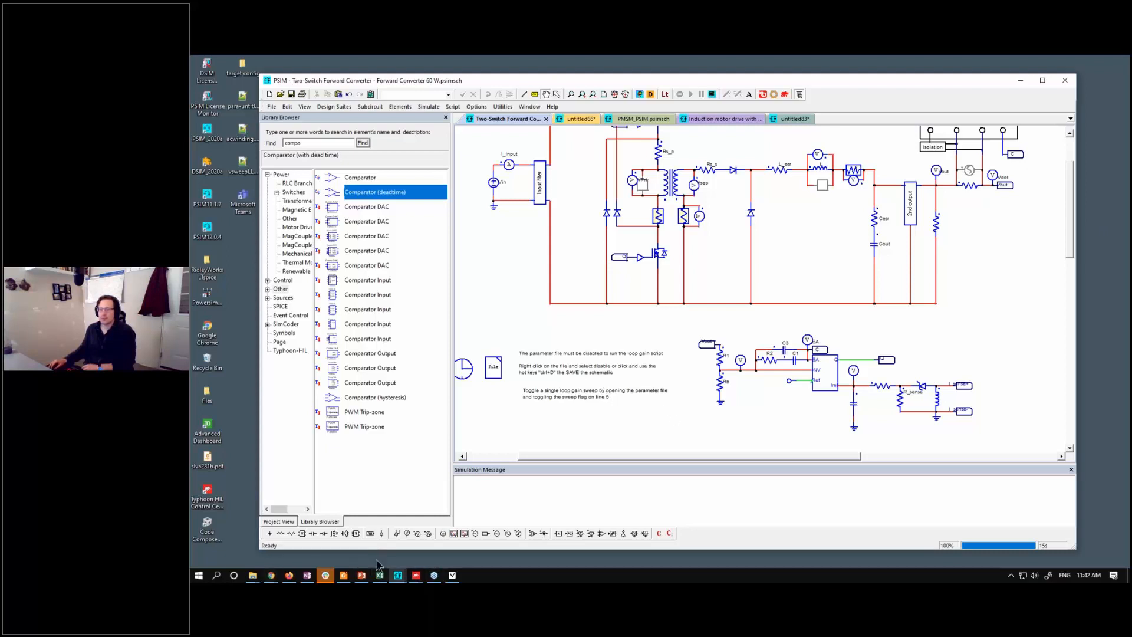
{"action": "left_click", "coordinate": [361, 576]}
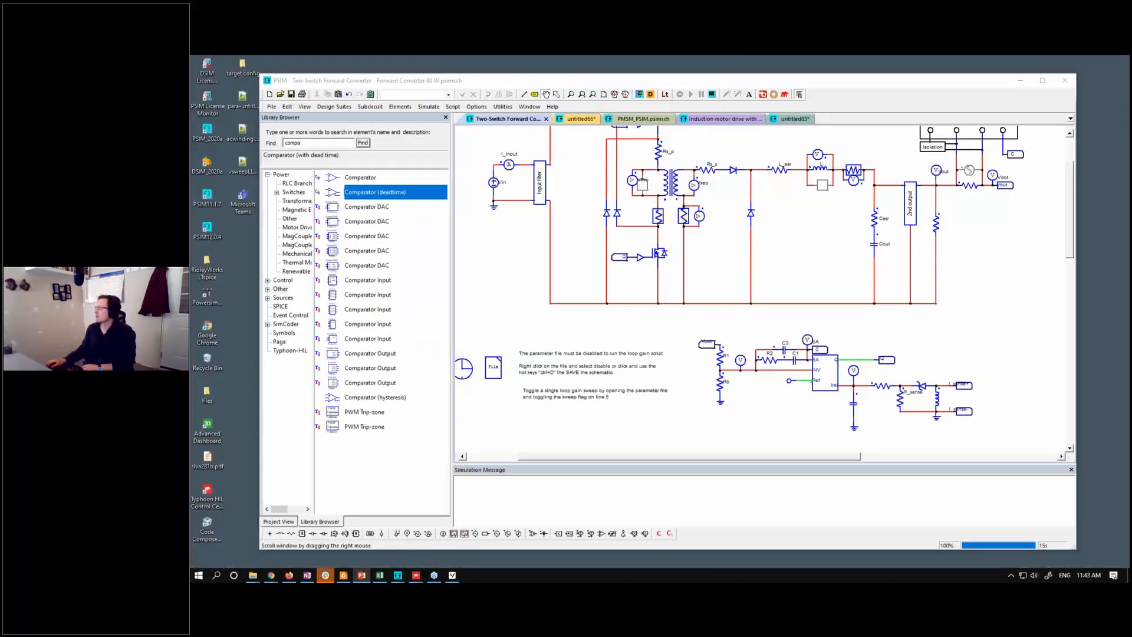
{"action": "left_click_drag", "start_coordinate": [515, 412], "coordinate": [518, 412]}
{"action": "key", "text": "Escape"}
Open the schematic's parameter file and set the sweep flag to 1.
{"action": "left_click", "coordinate": [497, 368]}
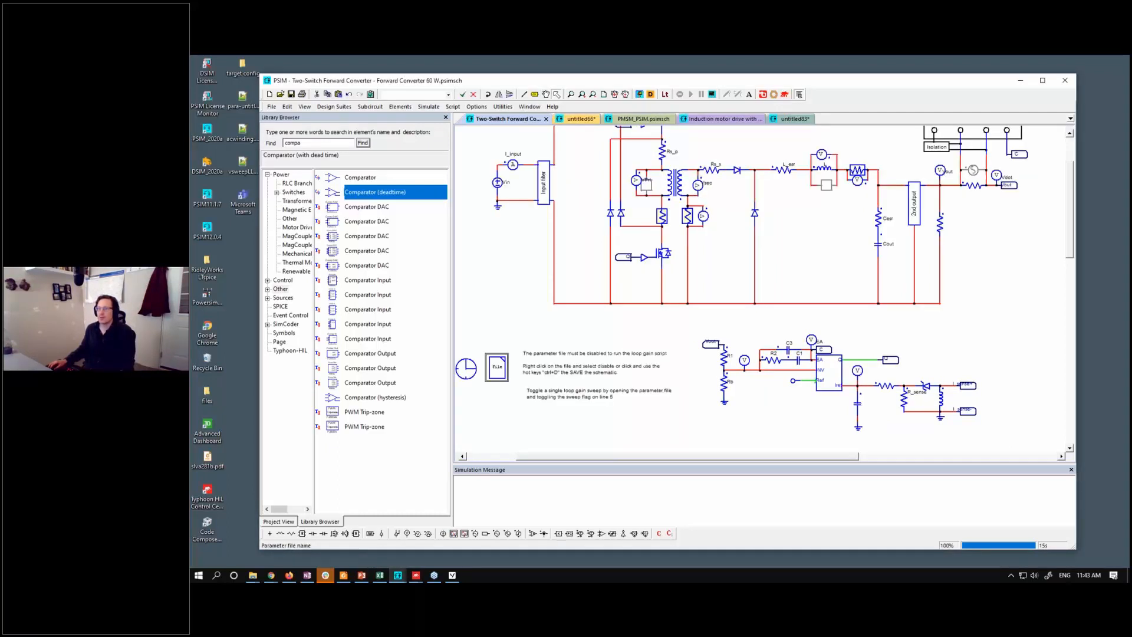
{"action": "double_click", "coordinate": [497, 368]}
{"action": "left_click", "coordinate": [337, 187]}
{"action": "key", "text": "BackSpace"}
{"action": "type", "text": "1"}
{"action": "left_click", "coordinate": [529, 94]}
Run the forward converter simulation and open a runtime graph for the Vout voltage probe.
{"action": "left_click", "coordinate": [639, 94]}
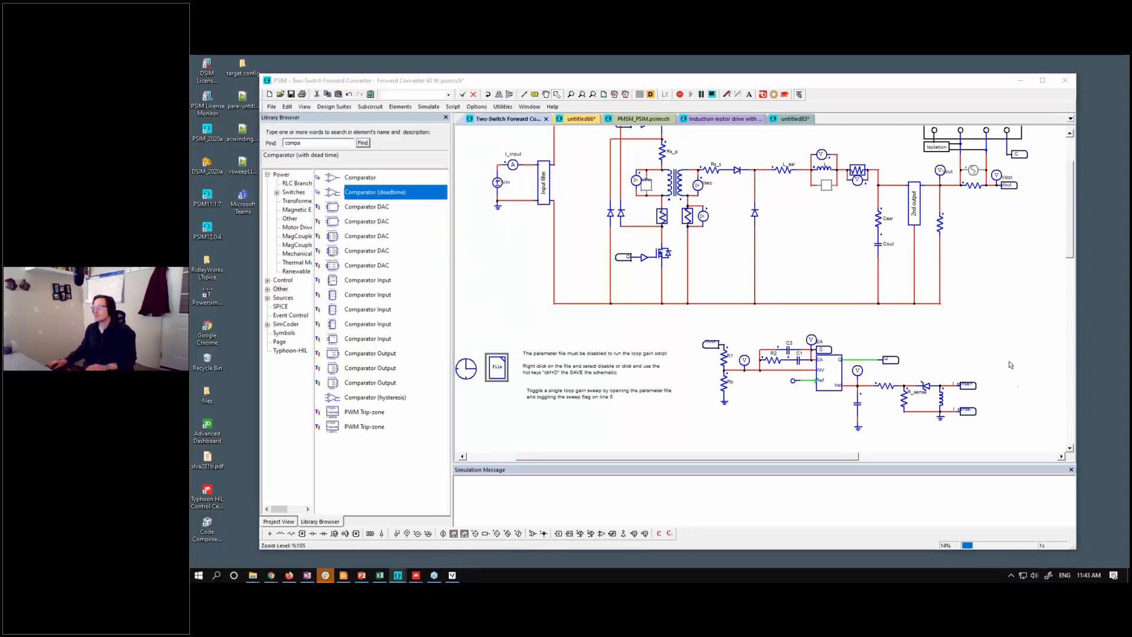
{"action": "right_click", "coordinate": [940, 171]}
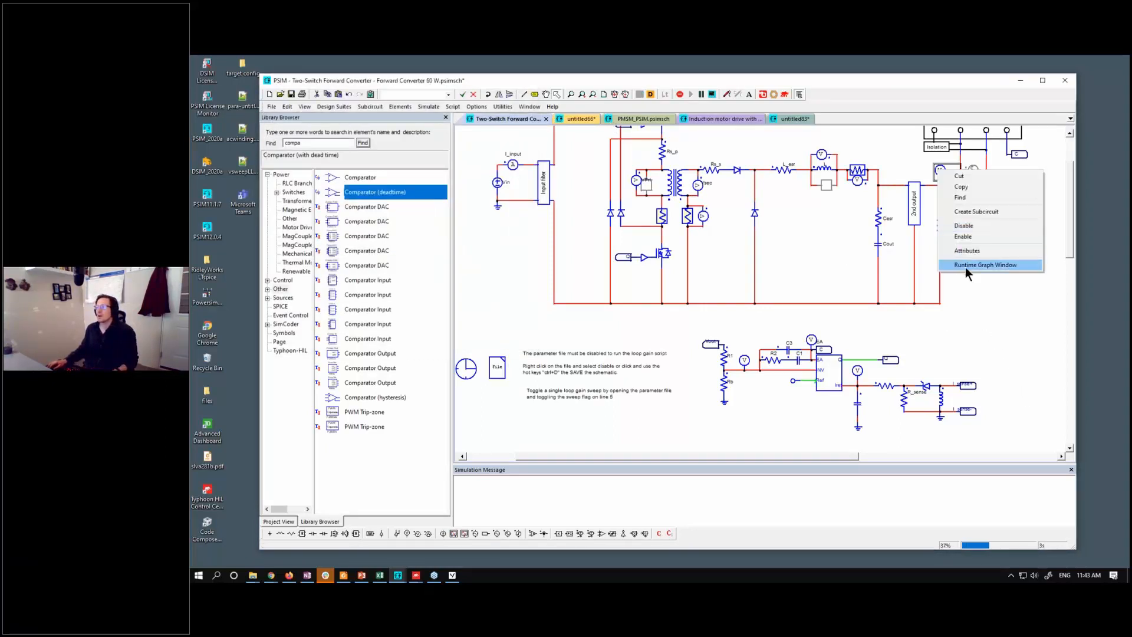
{"action": "left_click", "coordinate": [964, 266]}
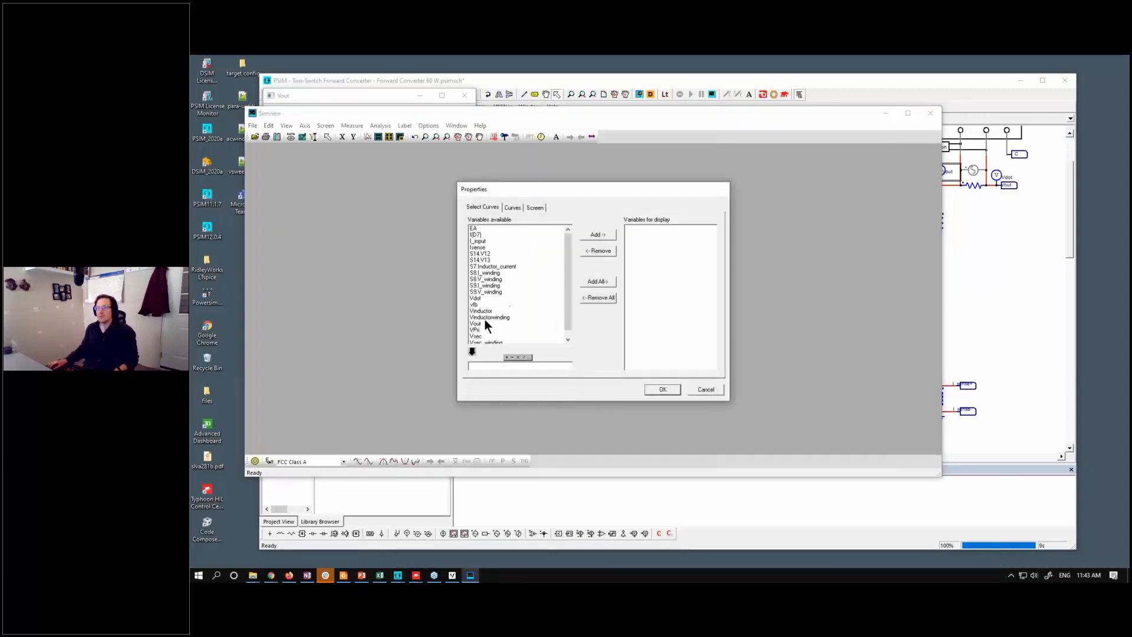
Select Vout as the only variable for display in Simview and plot it.
{"action": "double_click", "coordinate": [483, 318]}
{"action": "double_click", "coordinate": [655, 227]}
{"action": "double_click", "coordinate": [485, 323]}
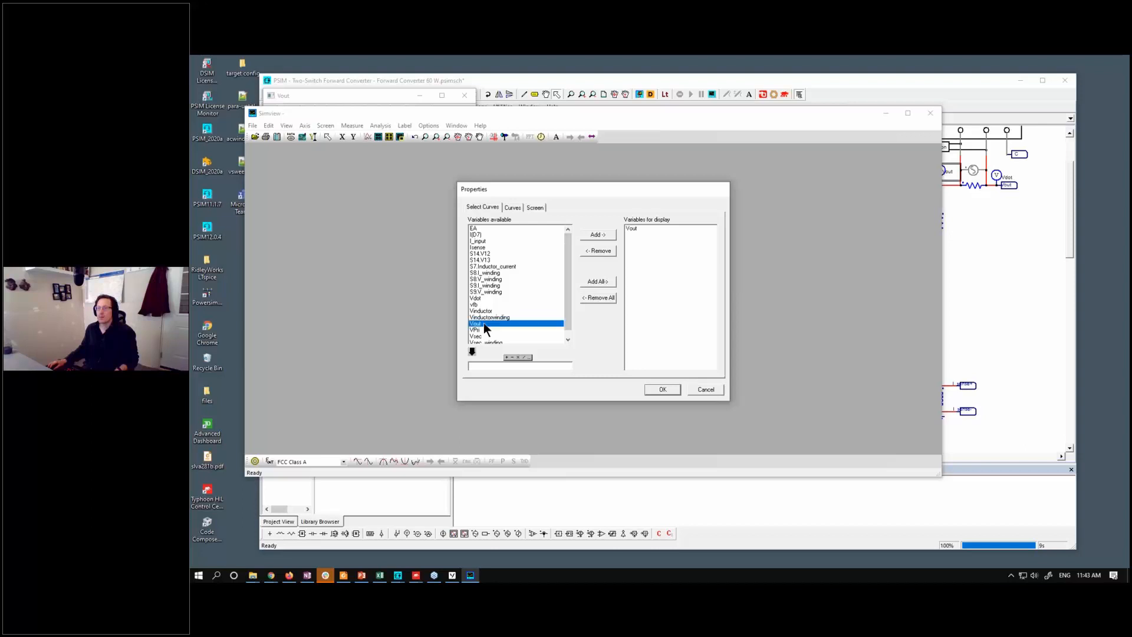
{"action": "left_click", "coordinate": [666, 392]}
Add two more plot screens below Vout, one showing VPri and one showing EA.
{"action": "left_click", "coordinate": [376, 138]}
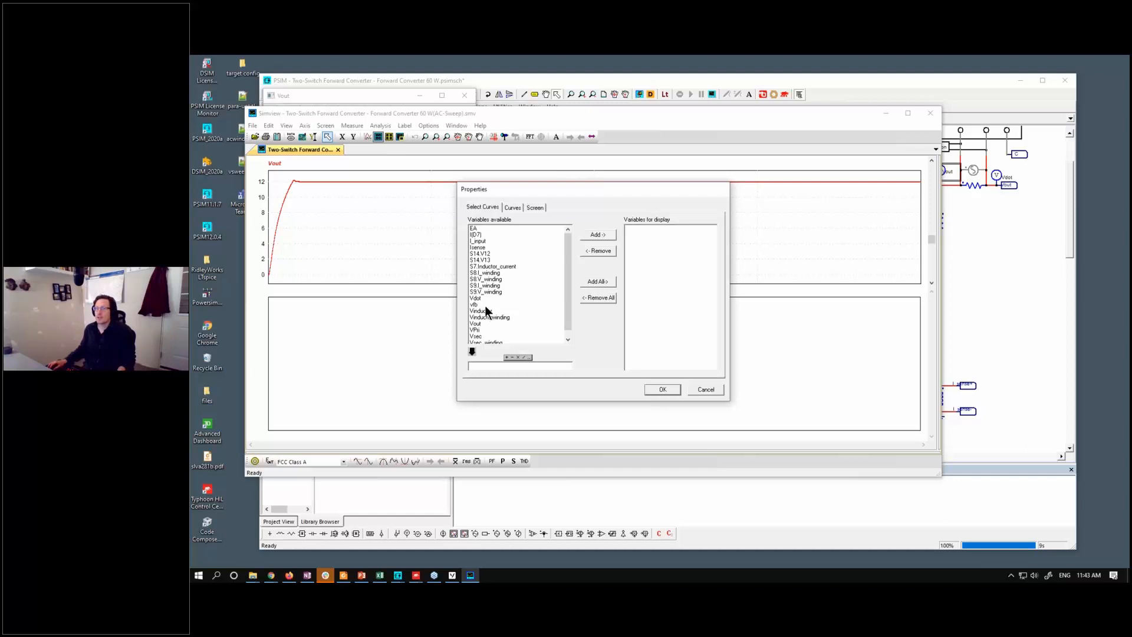
{"action": "double_click", "coordinate": [486, 332]}
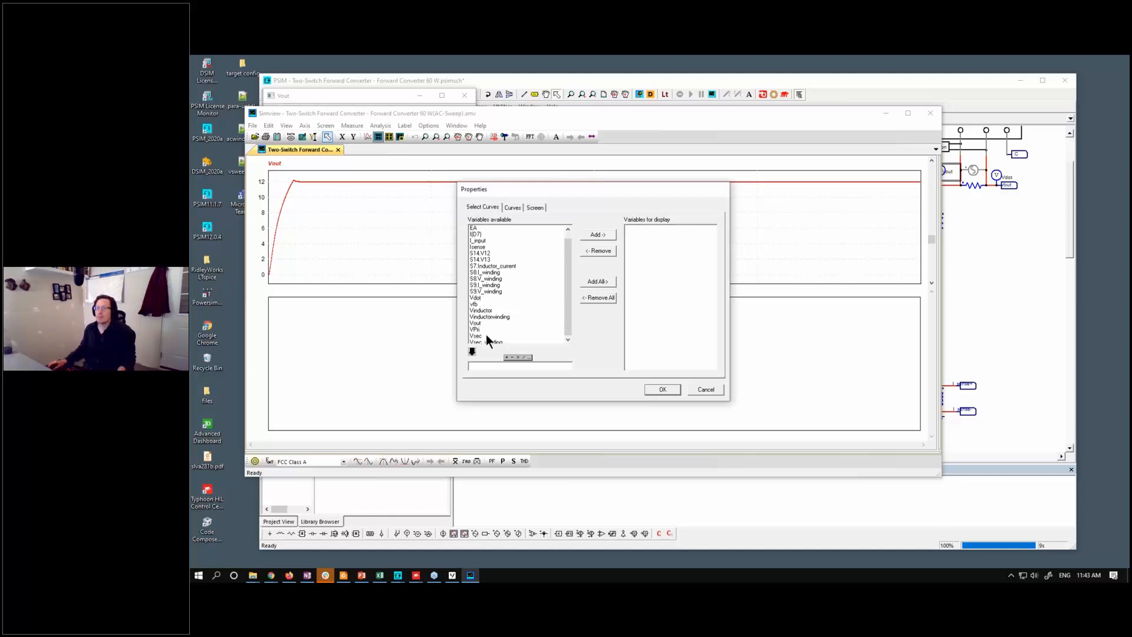
{"action": "left_click", "coordinate": [664, 390]}
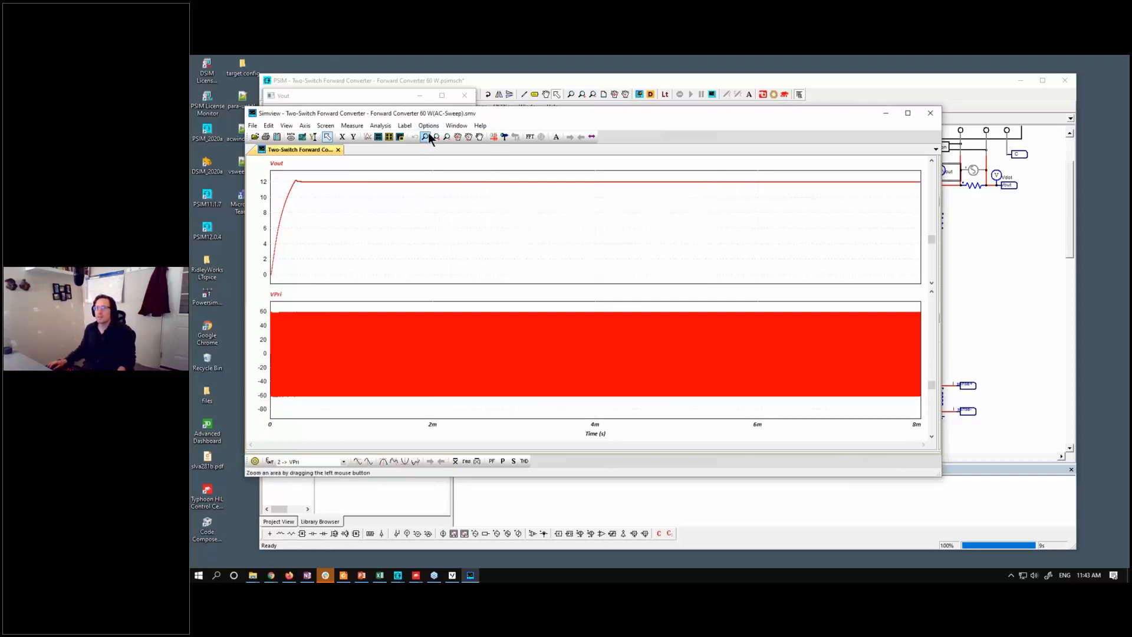
{"action": "left_click", "coordinate": [380, 137]}
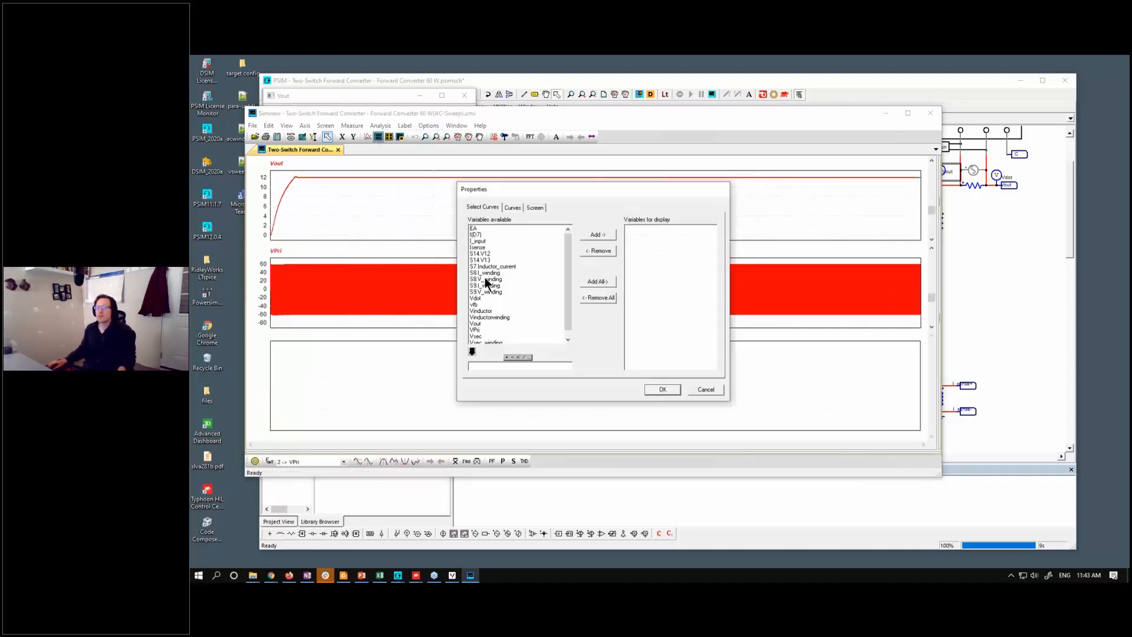
{"action": "double_click", "coordinate": [484, 228]}
{"action": "left_click", "coordinate": [663, 389]}
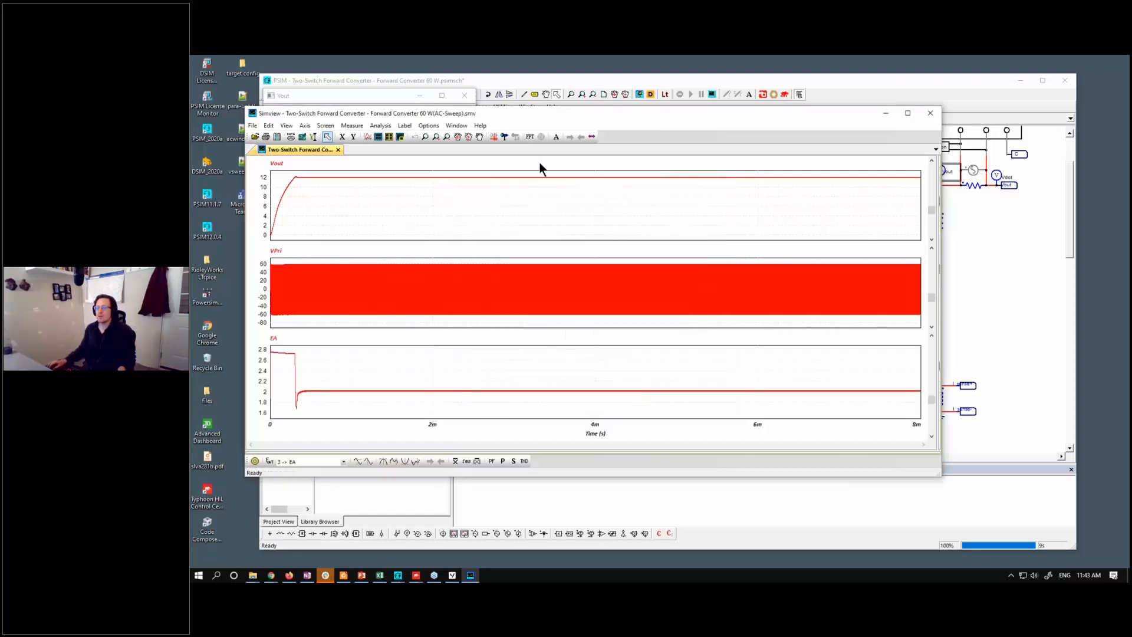
Turn on the measurement cursors, review the extra measurement options, and place the Measure window over the upper plots.
{"action": "left_click", "coordinate": [505, 137]}
{"action": "left_click_drag", "start_coordinate": [879, 352], "coordinate": [614, 283]}
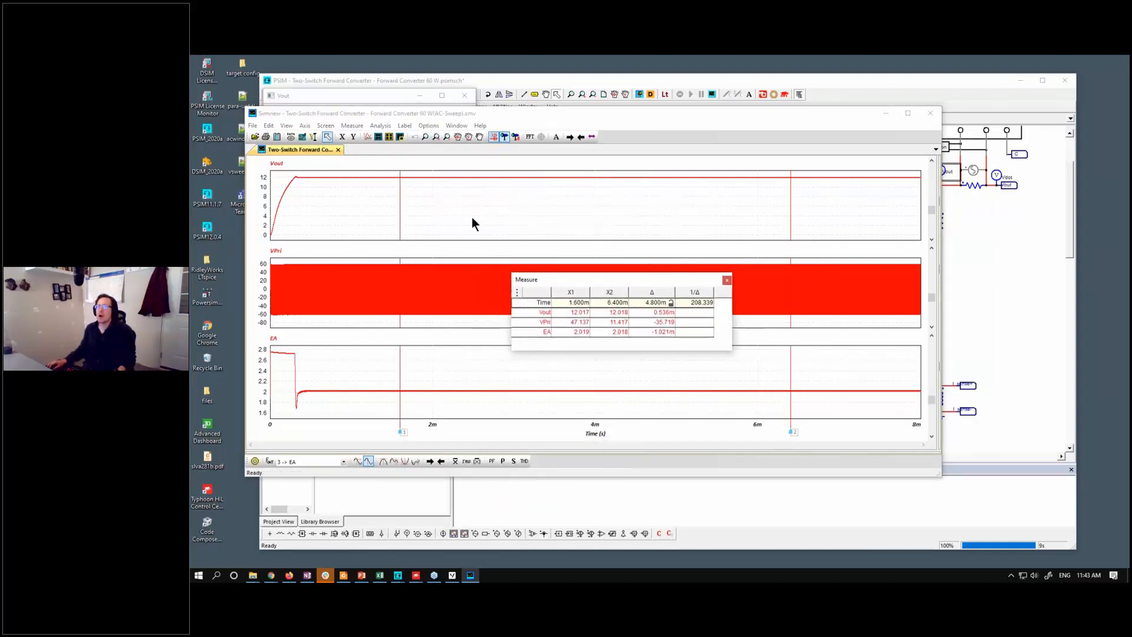
{"action": "left_click", "coordinate": [517, 293]}
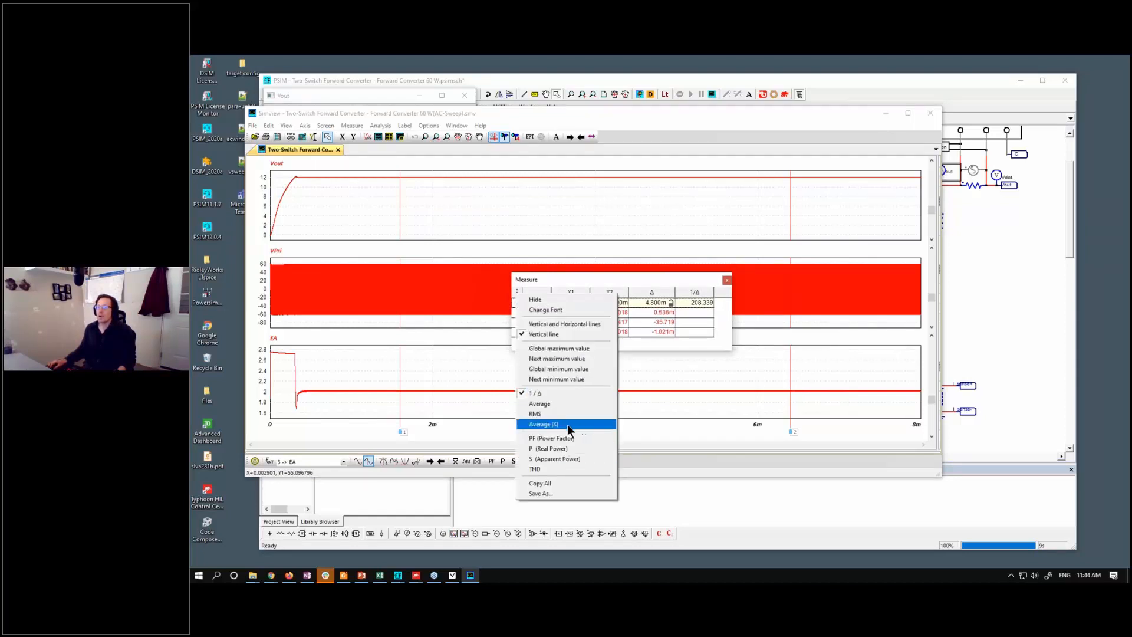
{"action": "left_click", "coordinate": [597, 272]}
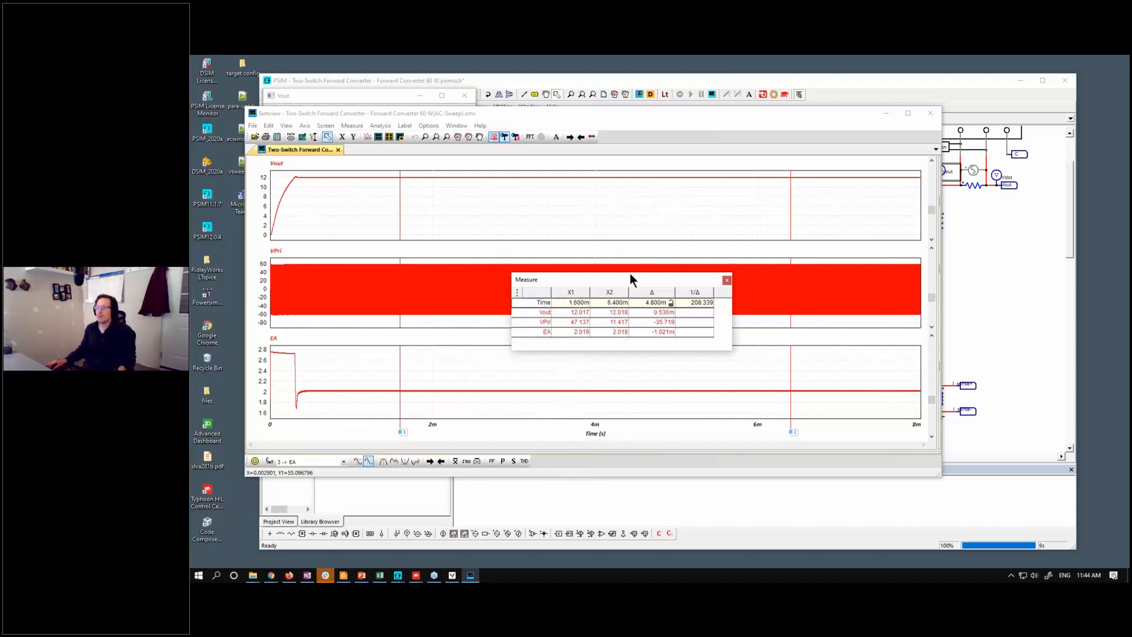
{"action": "left_click_drag", "start_coordinate": [657, 277], "coordinate": [758, 197]}
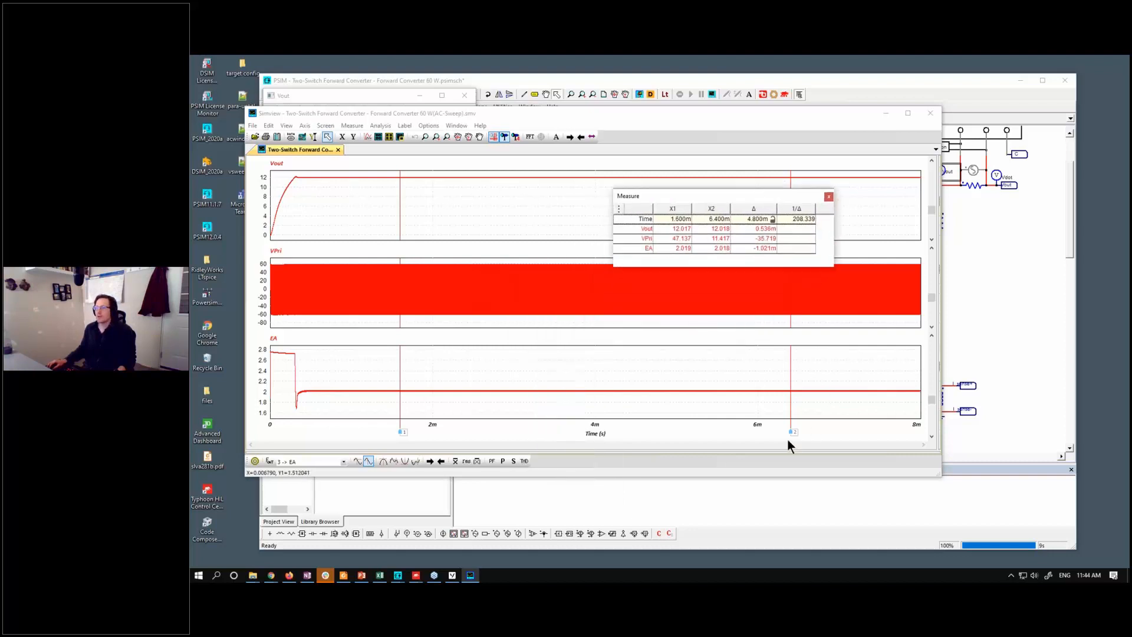
Move the second cursor to about 2.56 ms and zoom the plots in to a window of about 1.93 to 2.16 ms.
{"action": "left_click_drag", "start_coordinate": [791, 434], "coordinate": [481, 411]}
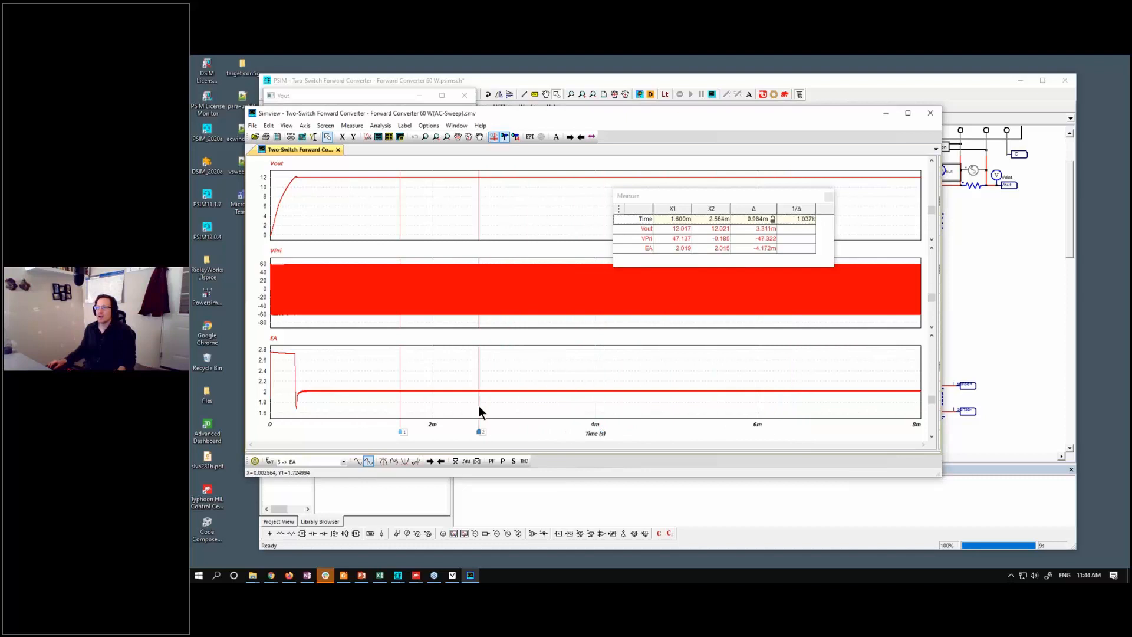
{"action": "left_click", "coordinate": [424, 138]}
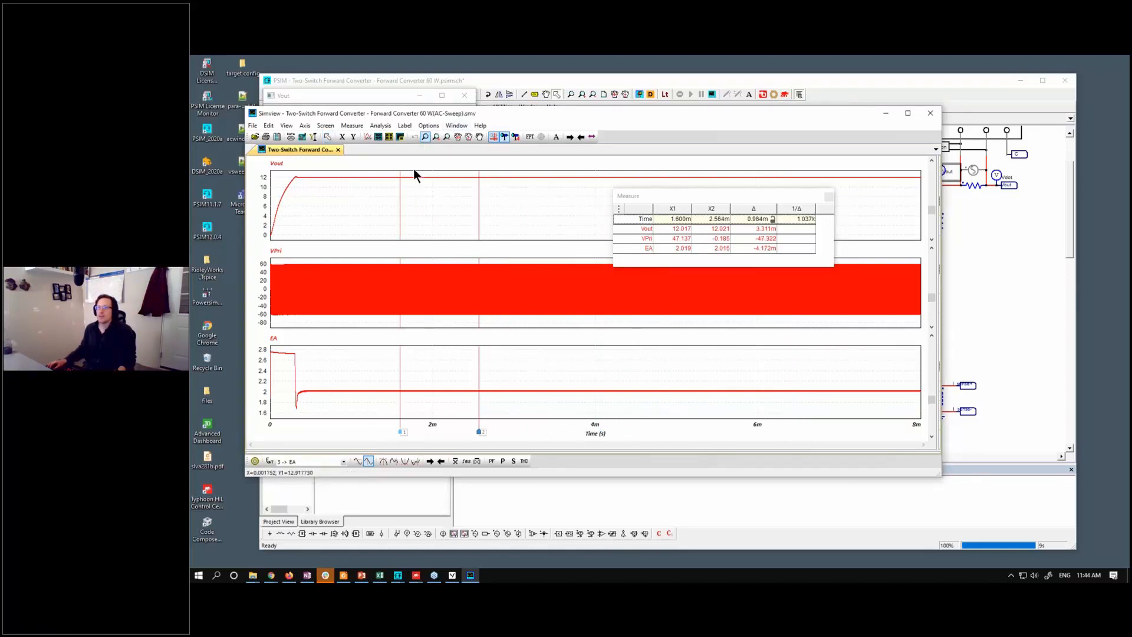
{"action": "left_click_drag", "start_coordinate": [419, 175], "coordinate": [449, 191]}
{"action": "left_click_drag", "start_coordinate": [451, 260], "coordinate": [520, 322]}
Try to space the measurement cursors by entering 200k as the inverse time difference (1/Δ).
{"action": "left_click", "coordinate": [796, 219]}
{"action": "type", "text": "200k"}
{"action": "key", "text": "Return"}
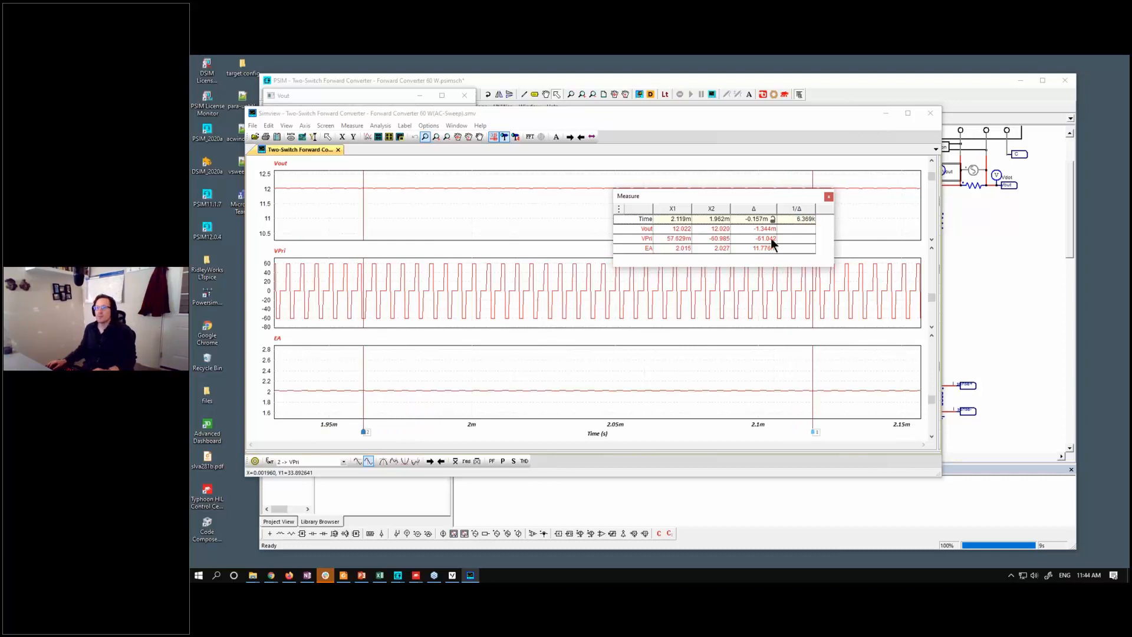
Set the time difference between the two measurement cursors to 5u.
{"action": "left_click_drag", "start_coordinate": [756, 215], "coordinate": [782, 214]}
{"action": "type", "text": "1"}
{"action": "key", "text": "BackSpace"}
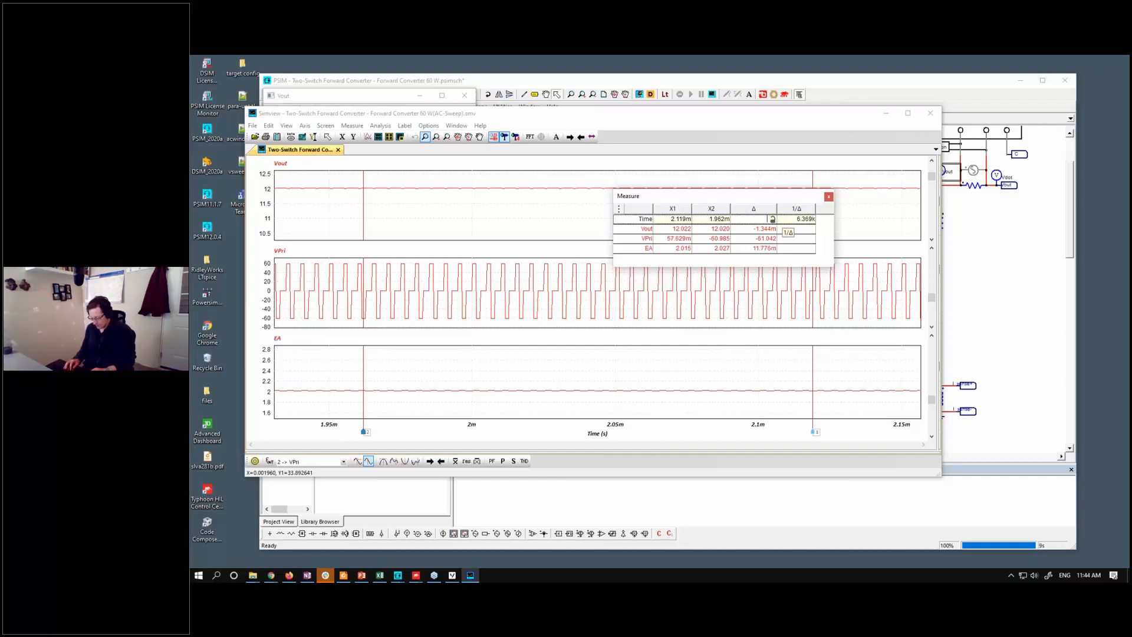
{"action": "type", "text": "5u"}
{"action": "key", "text": "Return"}
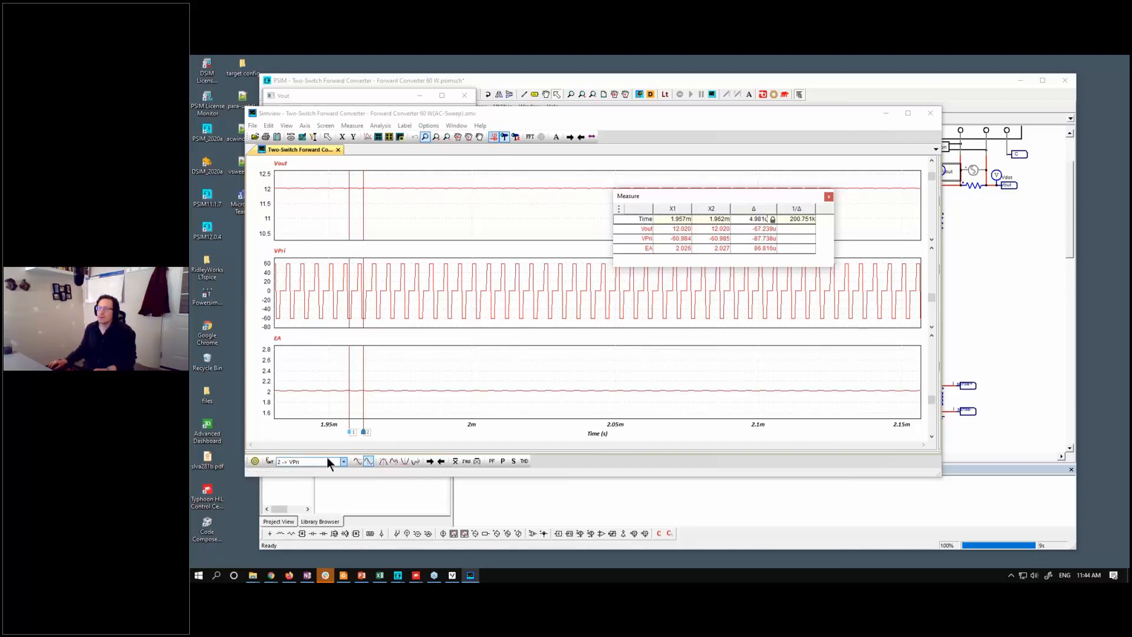
Slide the cursor pair along the waveforms to about 2.03 ms and rescale the plots' vertical axes to fit the curves.
{"action": "left_click", "coordinate": [364, 435]}
{"action": "left_click_drag", "start_coordinate": [364, 437], "coordinate": [381, 413]}
{"action": "left_click_drag", "start_coordinate": [461, 409], "coordinate": [575, 413]}
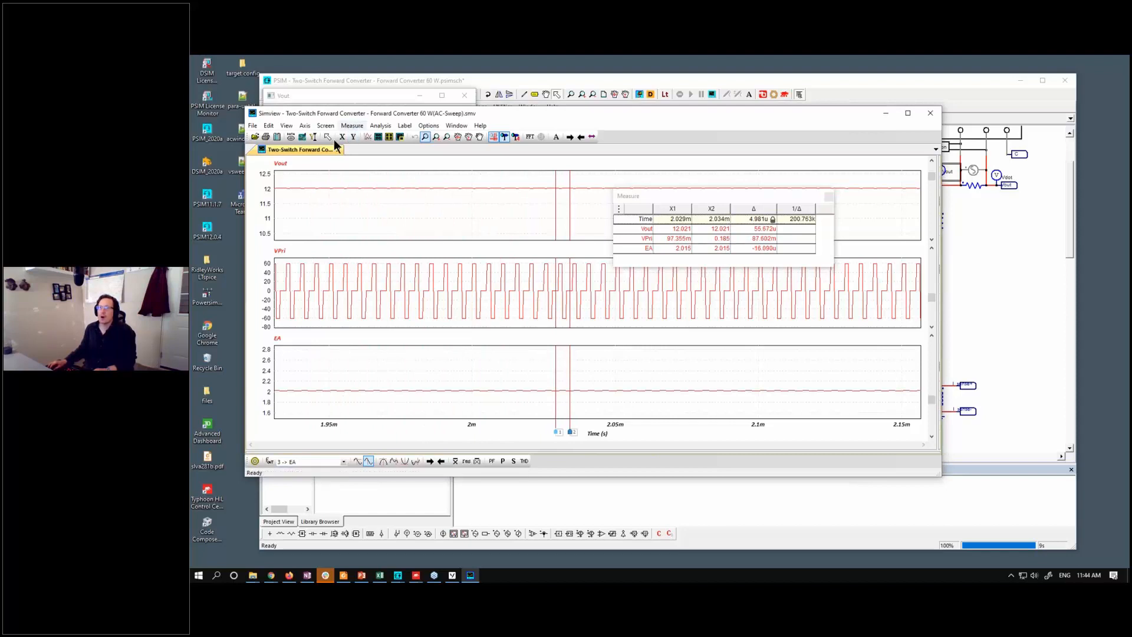
{"action": "left_click", "coordinate": [315, 137]}
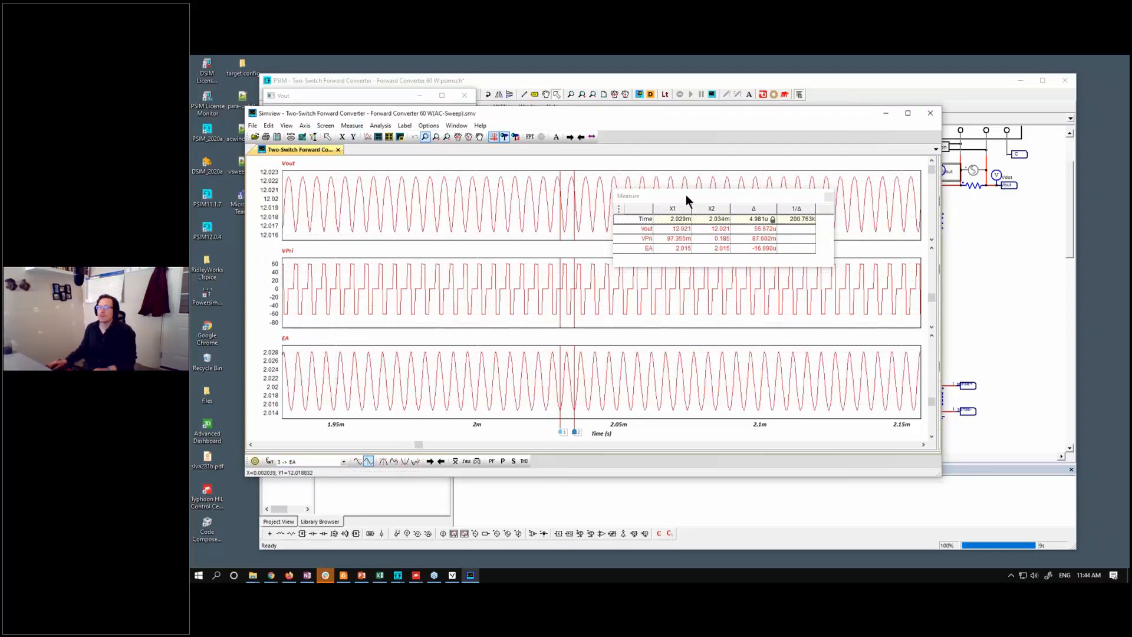
Arrange the Simview display as a 1 * 2 layout and move the Measure window over the existing waveforms.
{"action": "left_click", "coordinate": [390, 137]}
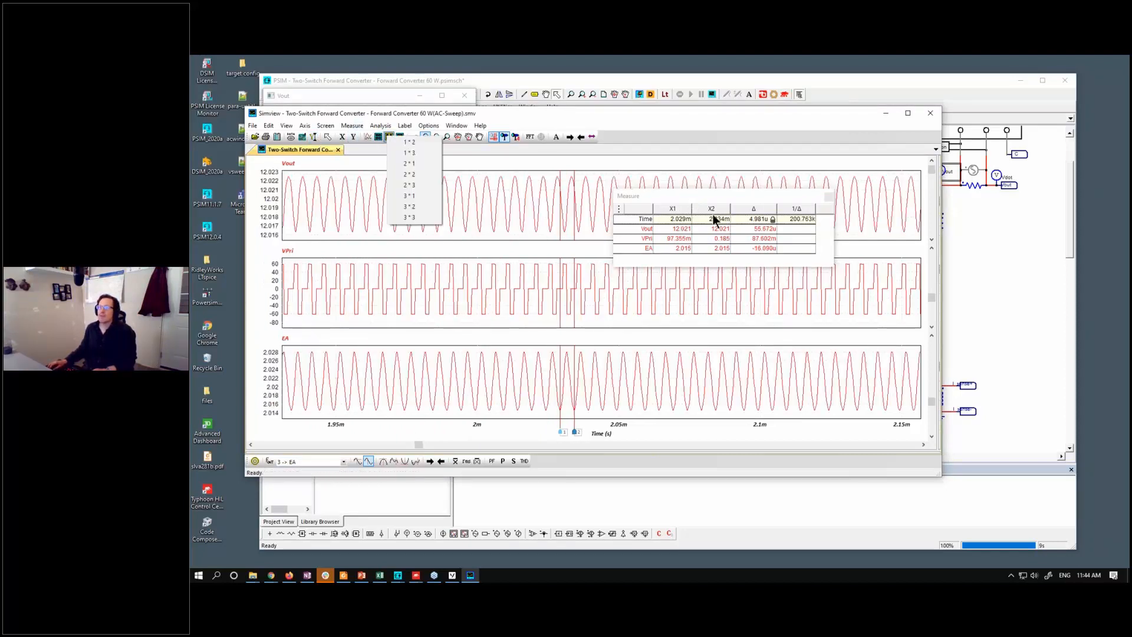
{"action": "left_click", "coordinate": [432, 145]}
{"action": "left_click_drag", "start_coordinate": [629, 197], "coordinate": [448, 273]}
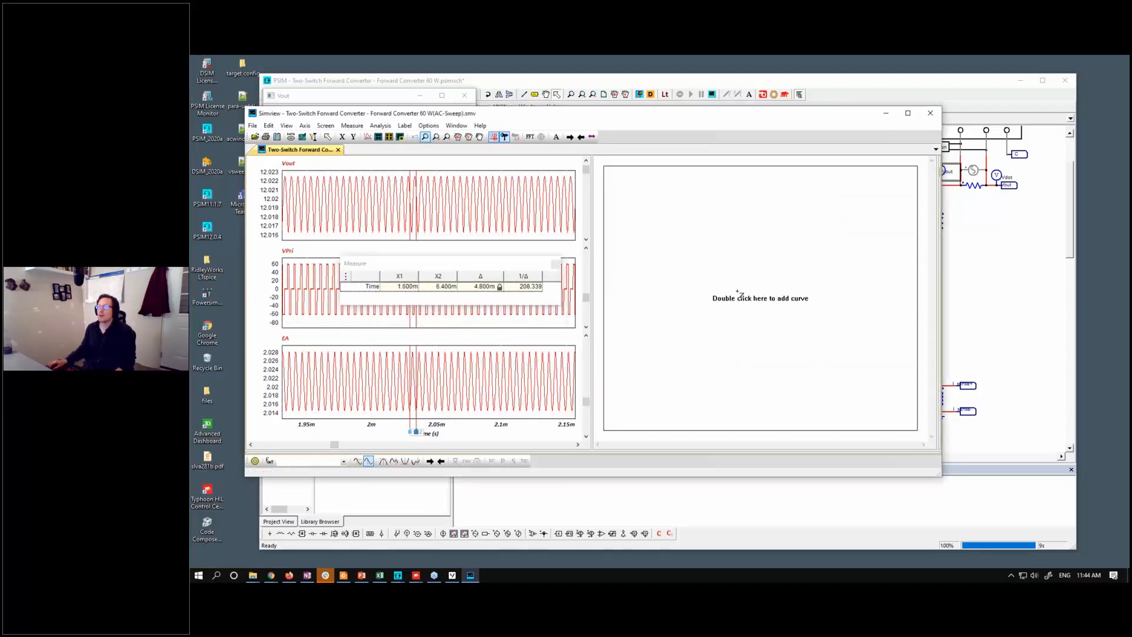
Add the EA and Vout curves to the empty plot of the 1 * 2 layout.
{"action": "double_click", "coordinate": [749, 295]}
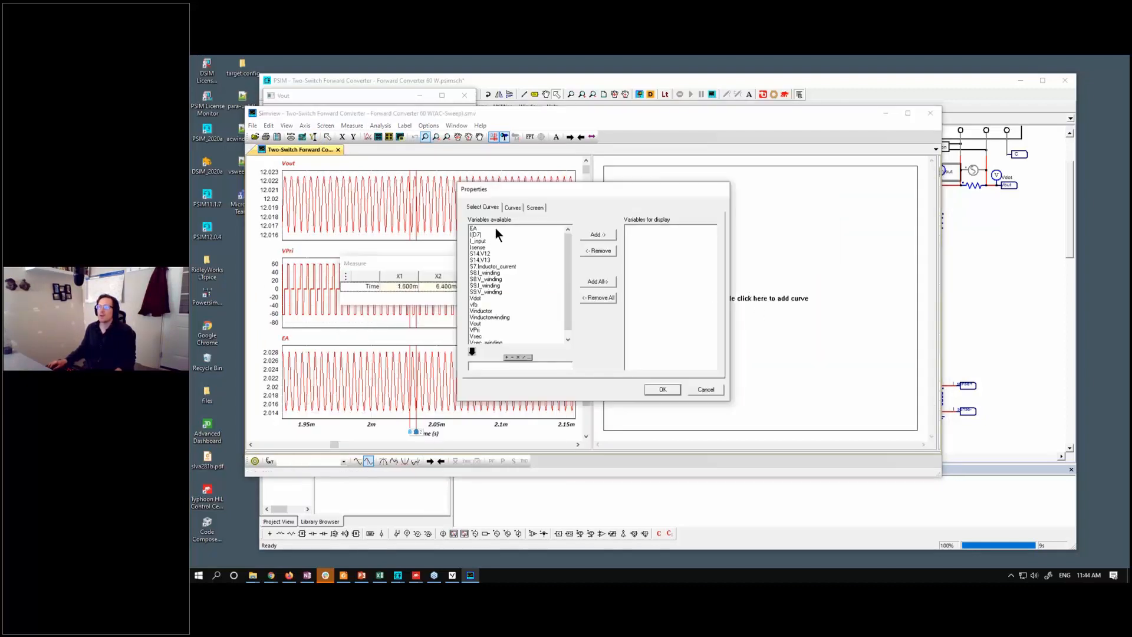
{"action": "double_click", "coordinate": [495, 228]}
{"action": "double_click", "coordinate": [485, 322]}
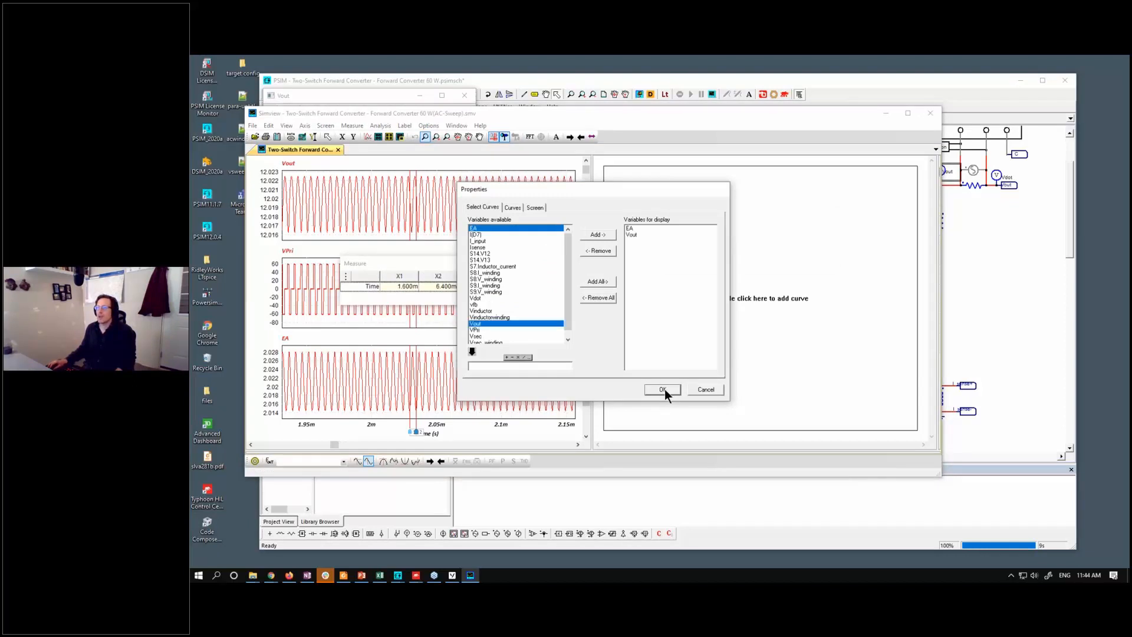
{"action": "left_click", "coordinate": [663, 389]}
{"action": "left_click", "coordinate": [642, 193]}
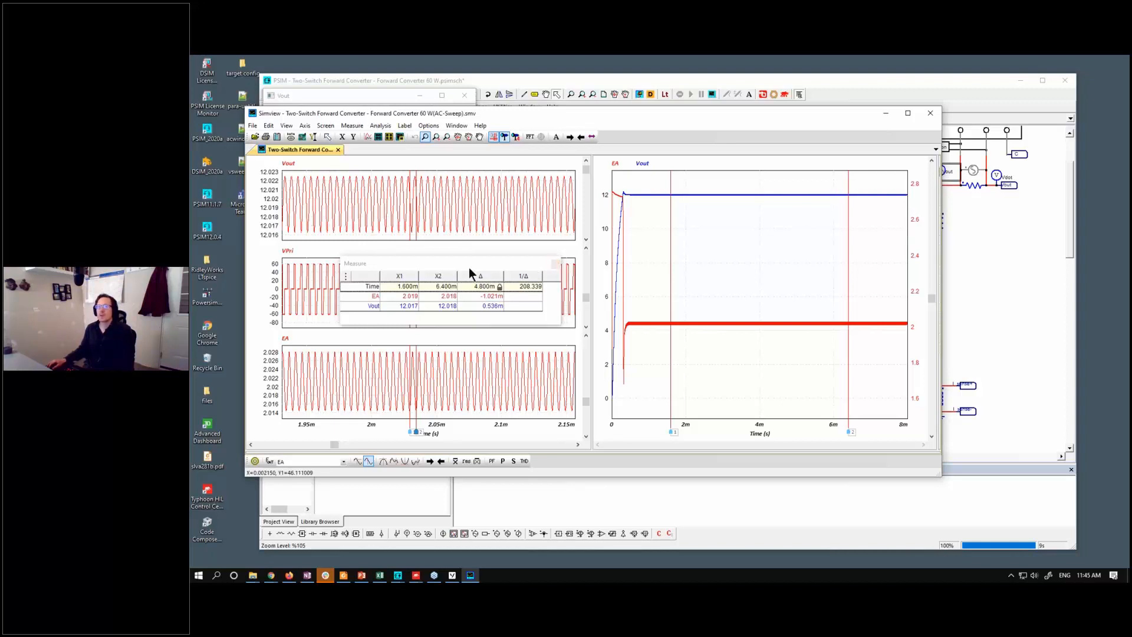
Widen the Measure window, look through its available measurement options, and close it.
{"action": "left_click_drag", "start_coordinate": [560, 311], "coordinate": [787, 311]}
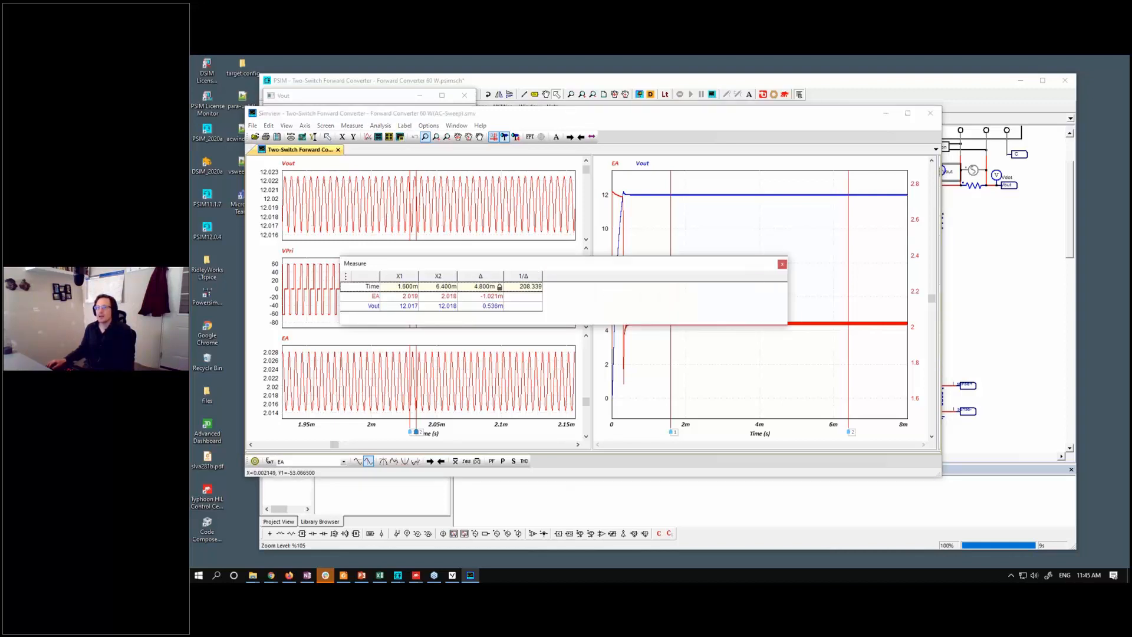
{"action": "right_click", "coordinate": [618, 271]}
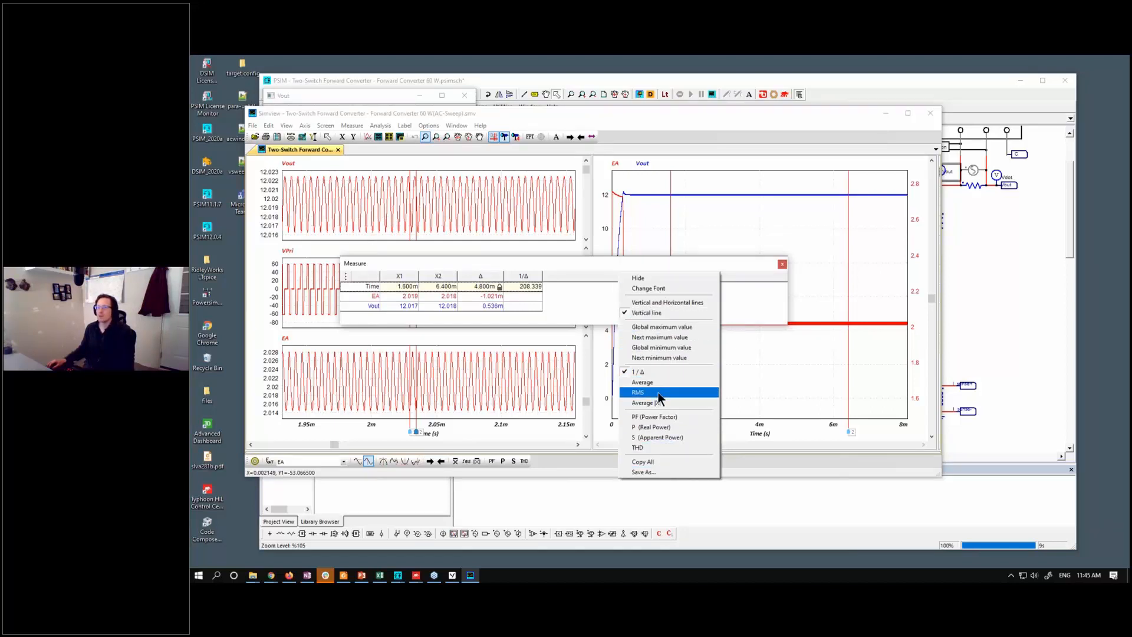
{"action": "left_click", "coordinate": [754, 272]}
{"action": "left_click", "coordinate": [782, 265]}
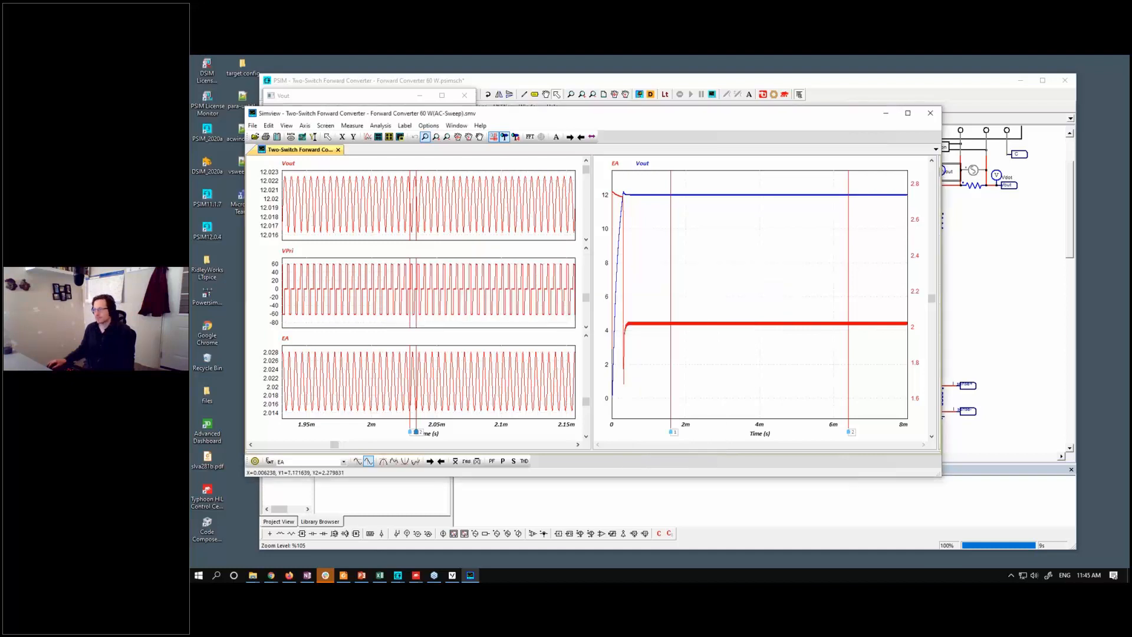
Switch to the PSIM schematic of the two-switch forward converter and close the Vout scope window.
{"action": "left_click", "coordinate": [1010, 325]}
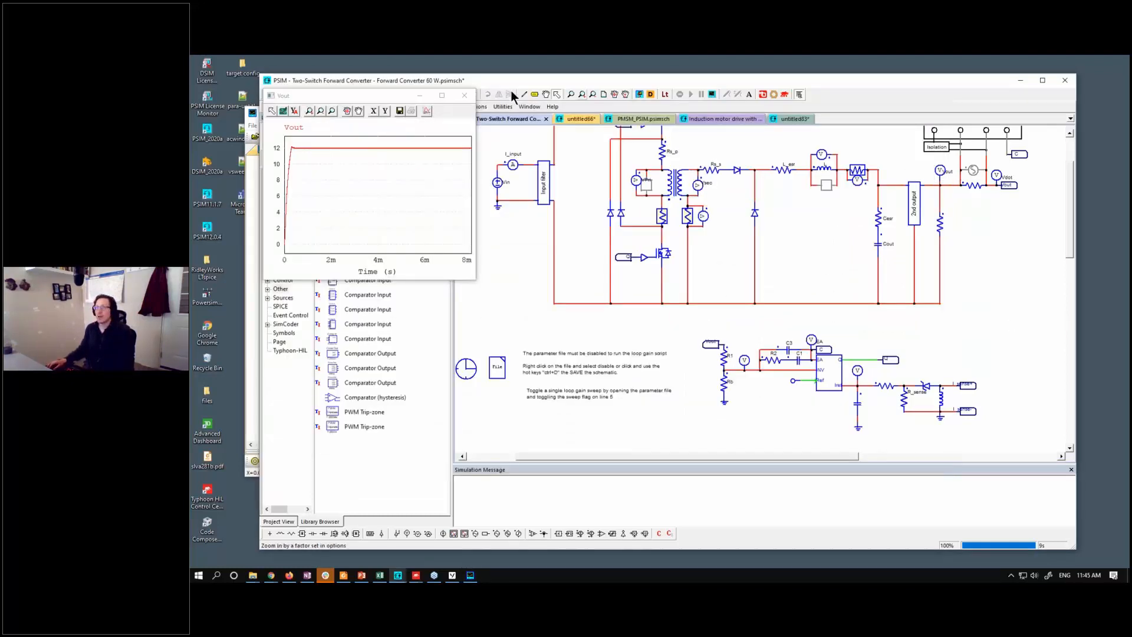
{"action": "left_click", "coordinate": [465, 95]}
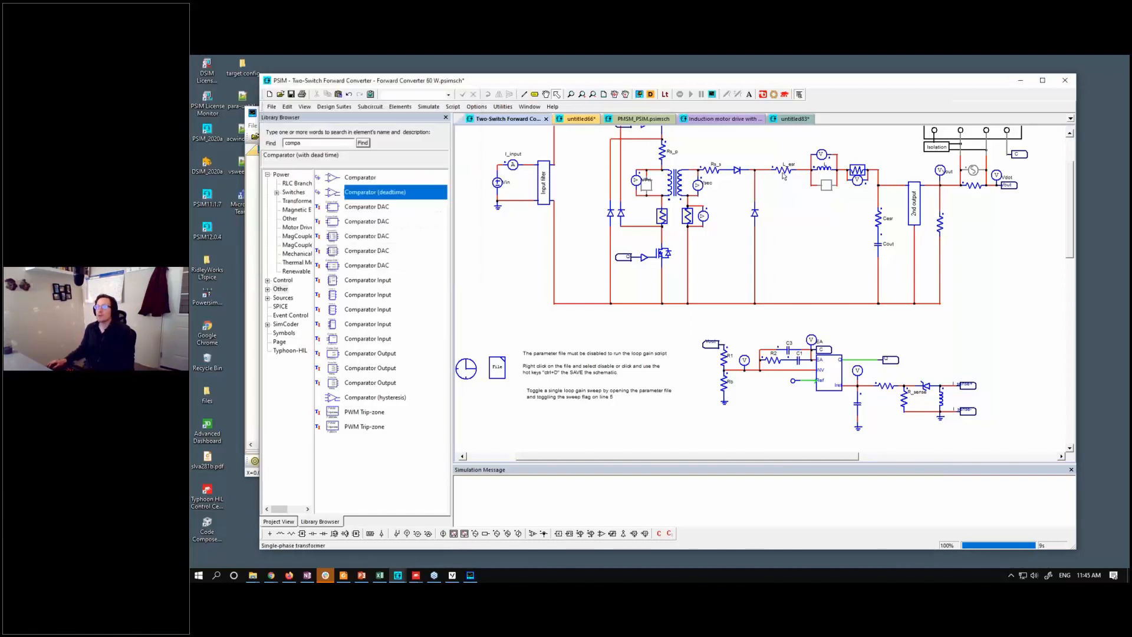
{"action": "scroll", "coordinate": [1013, 276], "scroll_direction": "up", "scroll_amount": 3}
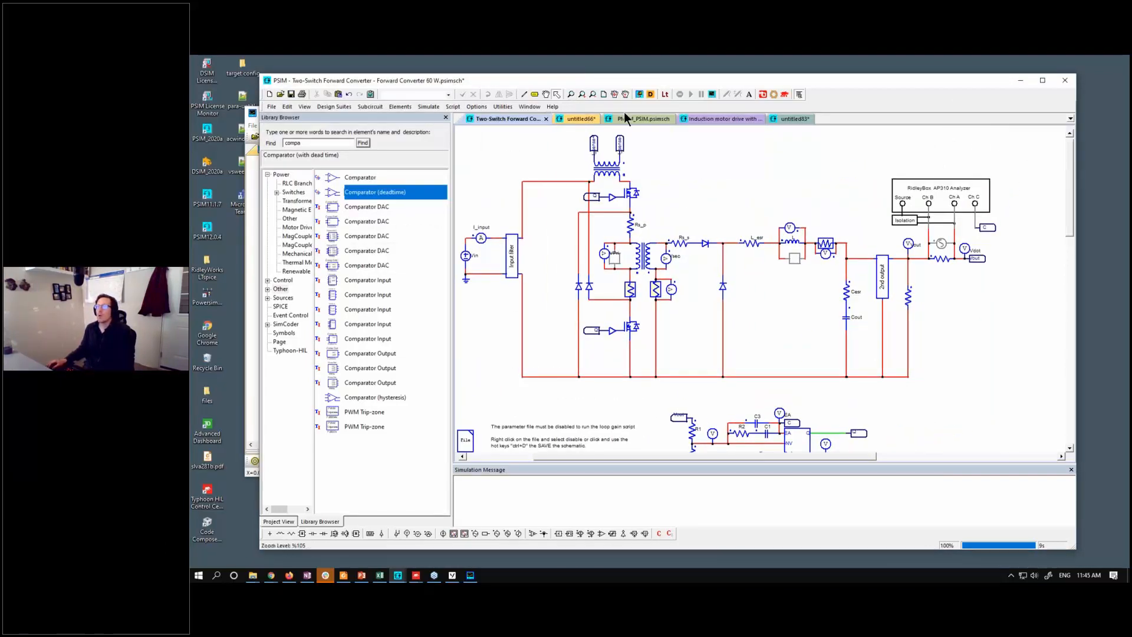
Create a new schematic and place a 1-ph Inverter from the Switches library.
{"action": "left_click", "coordinate": [269, 94]}
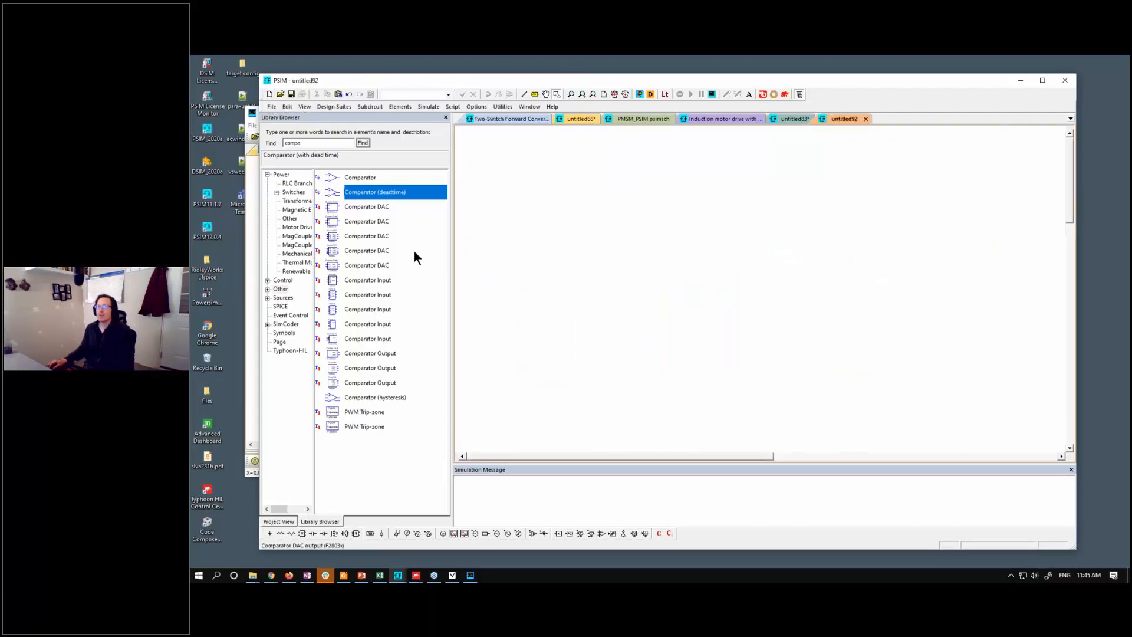
{"action": "left_click", "coordinate": [293, 192]}
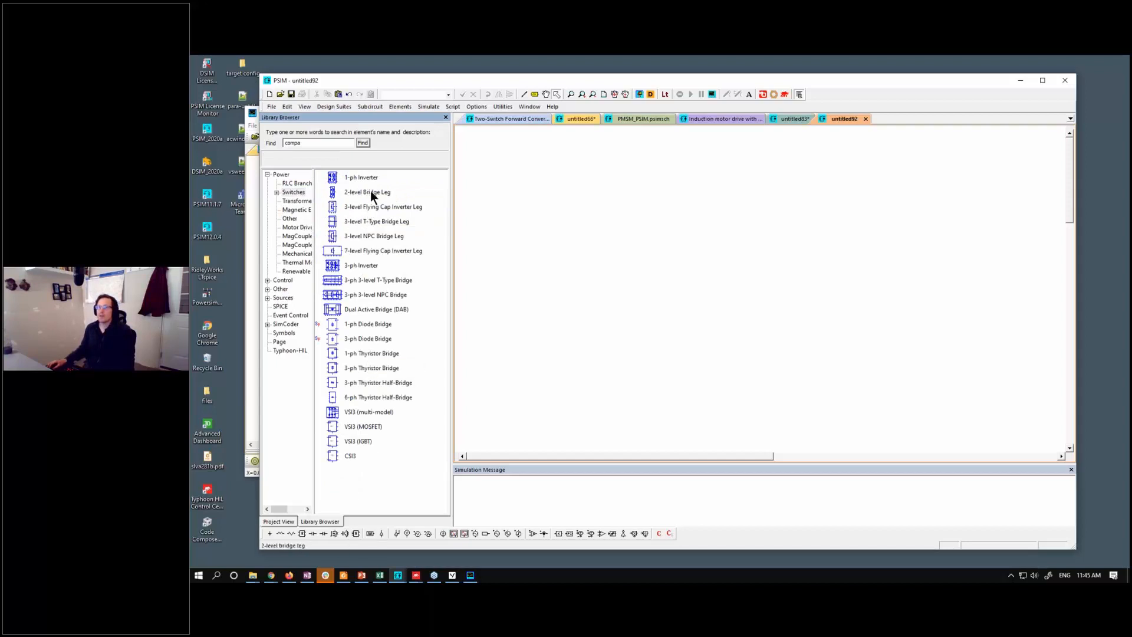
{"action": "left_click", "coordinate": [358, 178]}
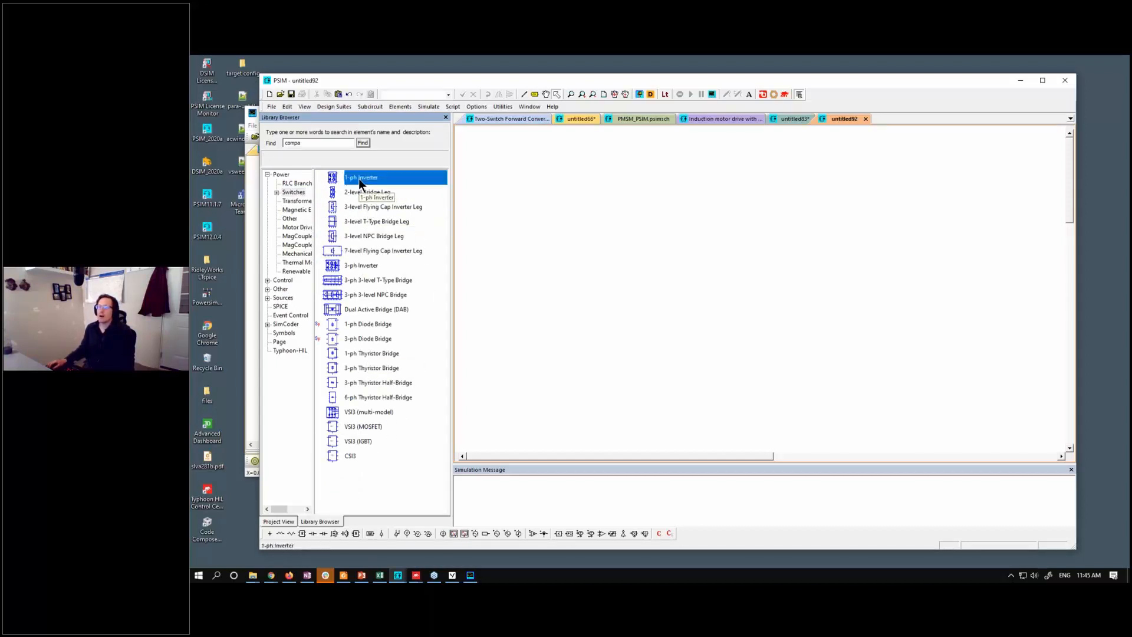
{"action": "left_click", "coordinate": [778, 255]}
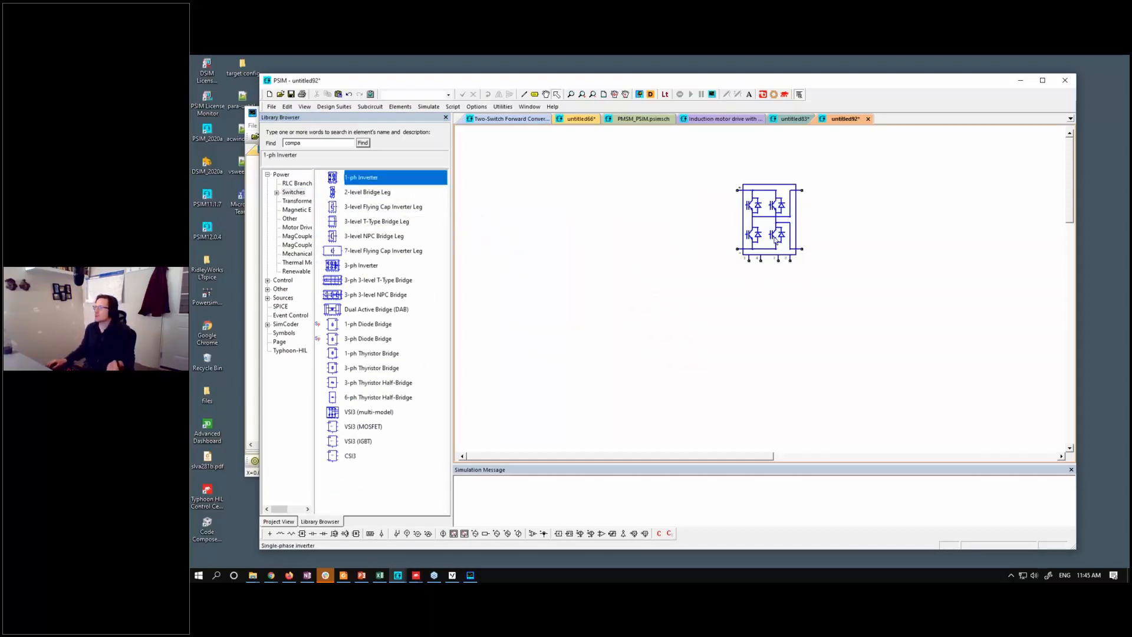
Review the parameters of the single-phase inverter, including its model level and switch inputs.
{"action": "double_click", "coordinate": [775, 240]}
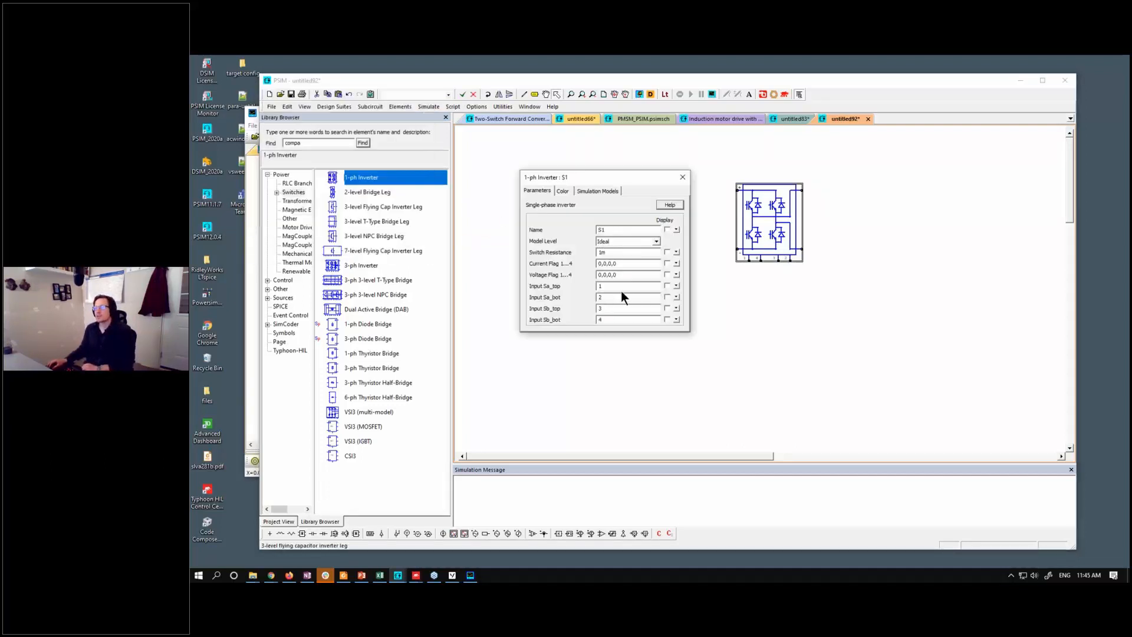
{"action": "left_click", "coordinate": [622, 296]}
{"action": "left_click", "coordinate": [682, 177]}
Place a Typhoon-HIL Core Coupling element beside the inverter and set its number of phases to 3.
{"action": "left_click", "coordinate": [290, 350]}
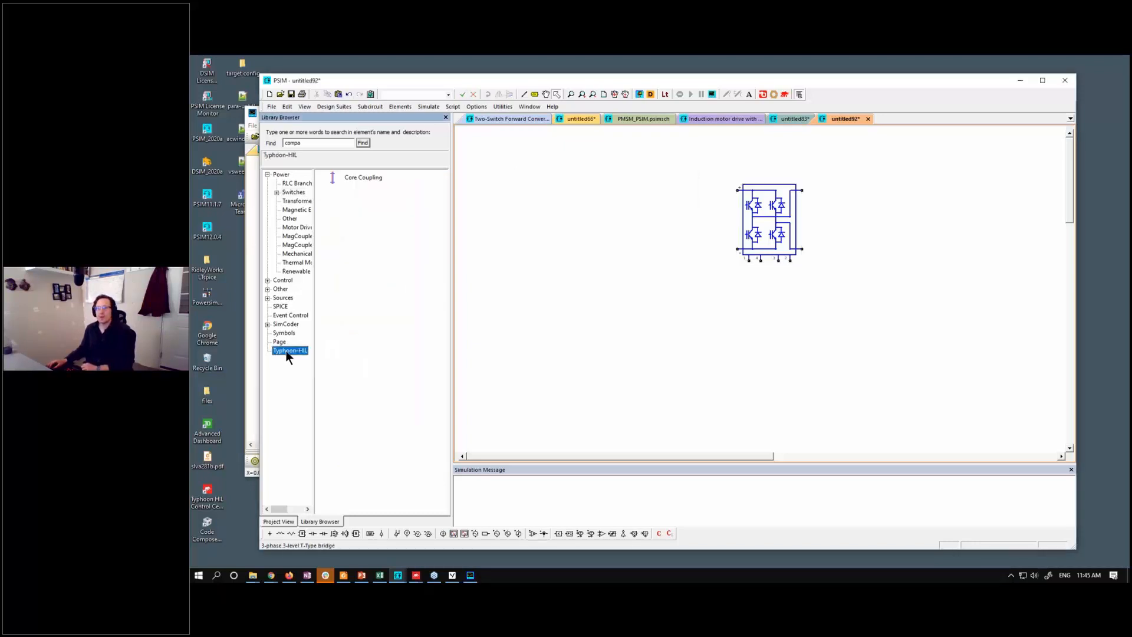
{"action": "left_click_drag", "start_coordinate": [378, 176], "coordinate": [877, 218]}
{"action": "double_click", "coordinate": [879, 213]}
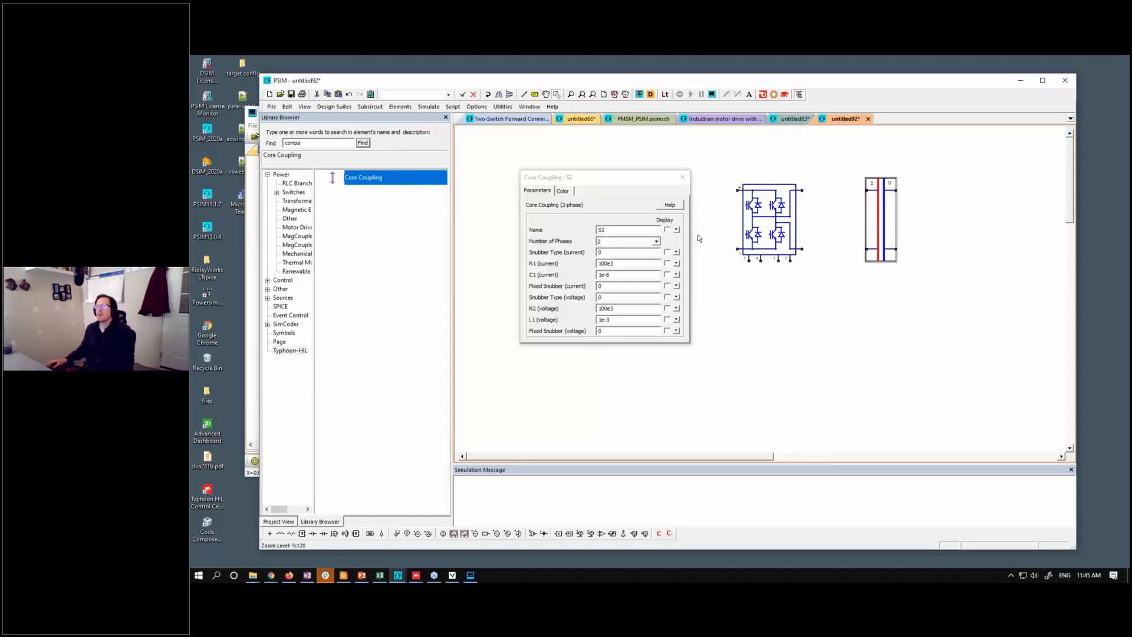
{"action": "left_click", "coordinate": [656, 241]}
{"action": "left_click", "coordinate": [638, 259]}
{"action": "left_click", "coordinate": [683, 177]}
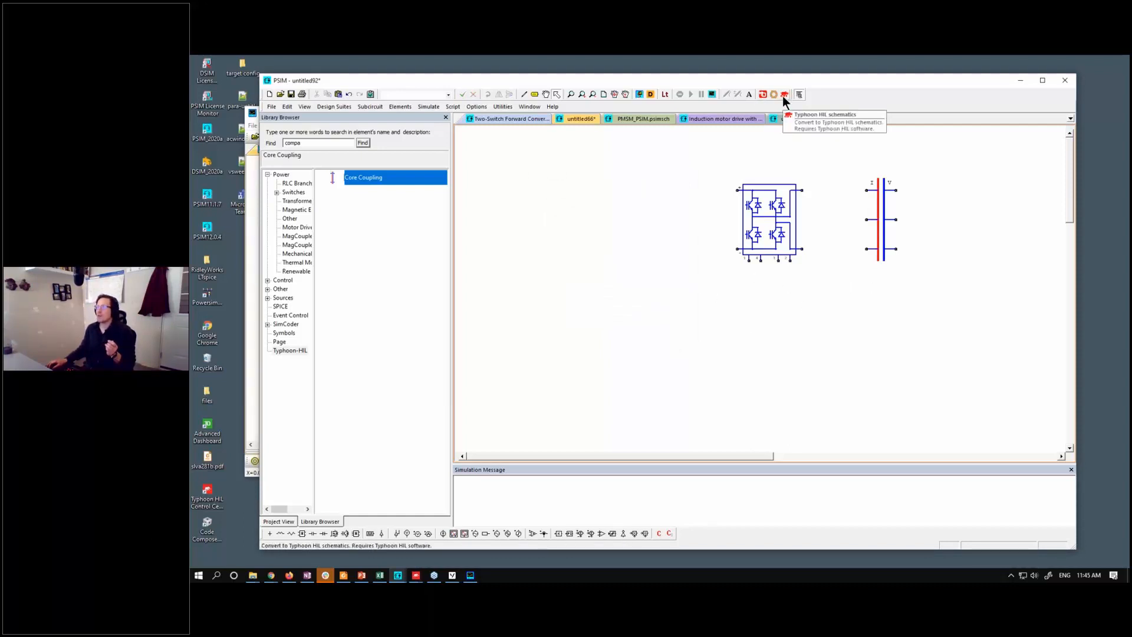
Switch to the Typhoon HIL Schematic Editor to view the phase-shifted full-bridge schematic and return to PSIM.
{"action": "left_click", "coordinate": [271, 576]}
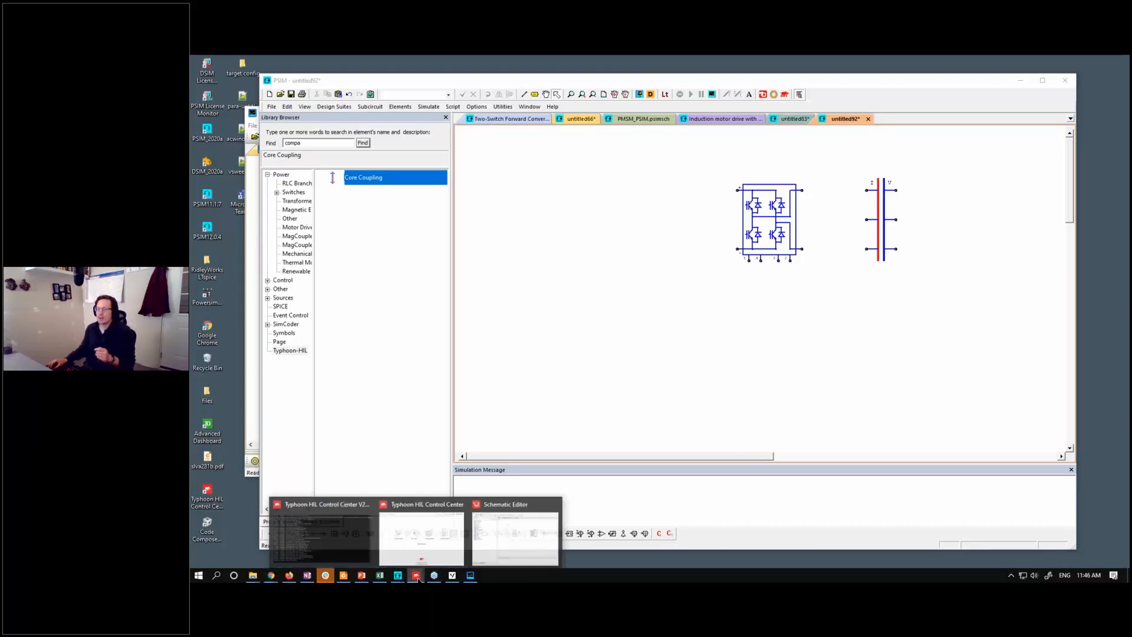
{"action": "left_click_drag", "start_coordinate": [1129, 139], "coordinate": [758, 129]}
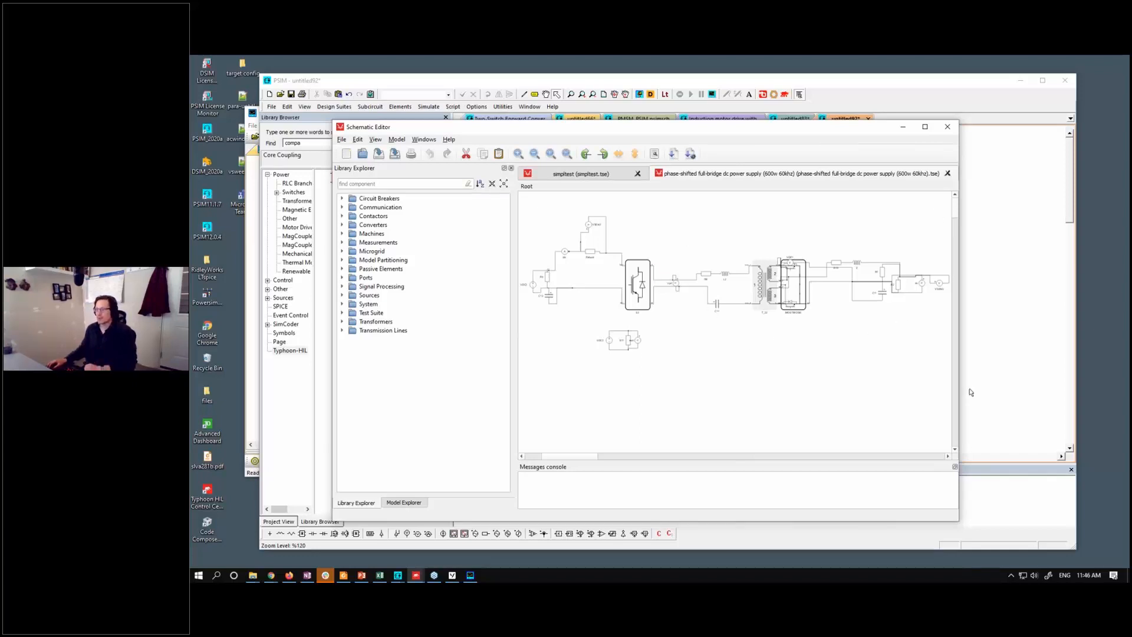
{"action": "left_click", "coordinate": [1018, 276]}
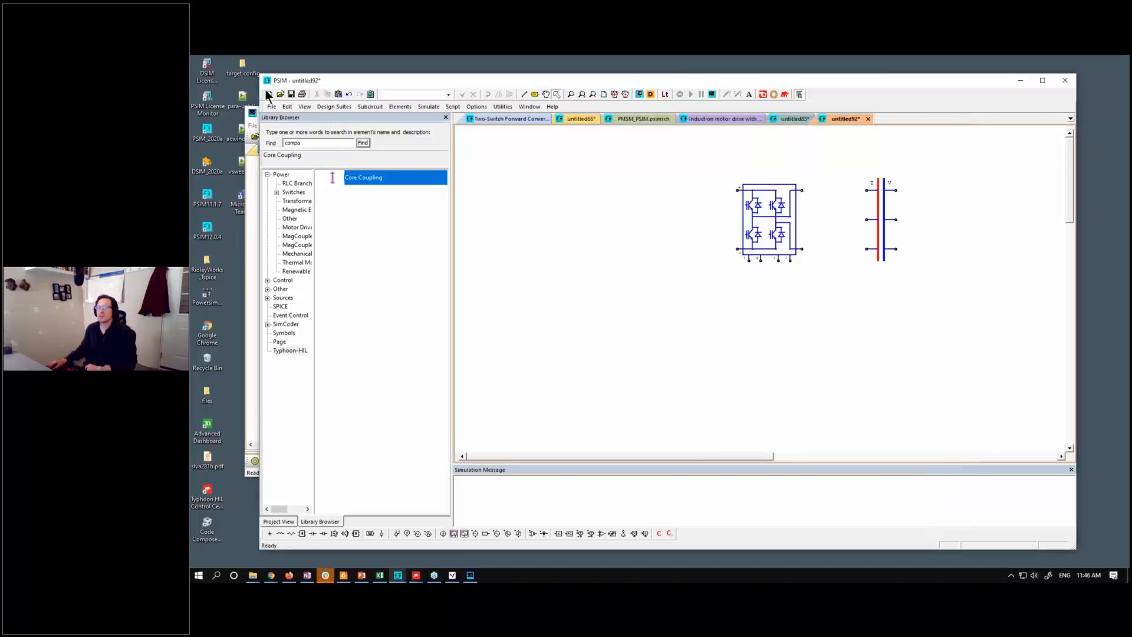
{"action": "left_click", "coordinate": [272, 106]}
{"action": "left_click", "coordinate": [281, 139]}
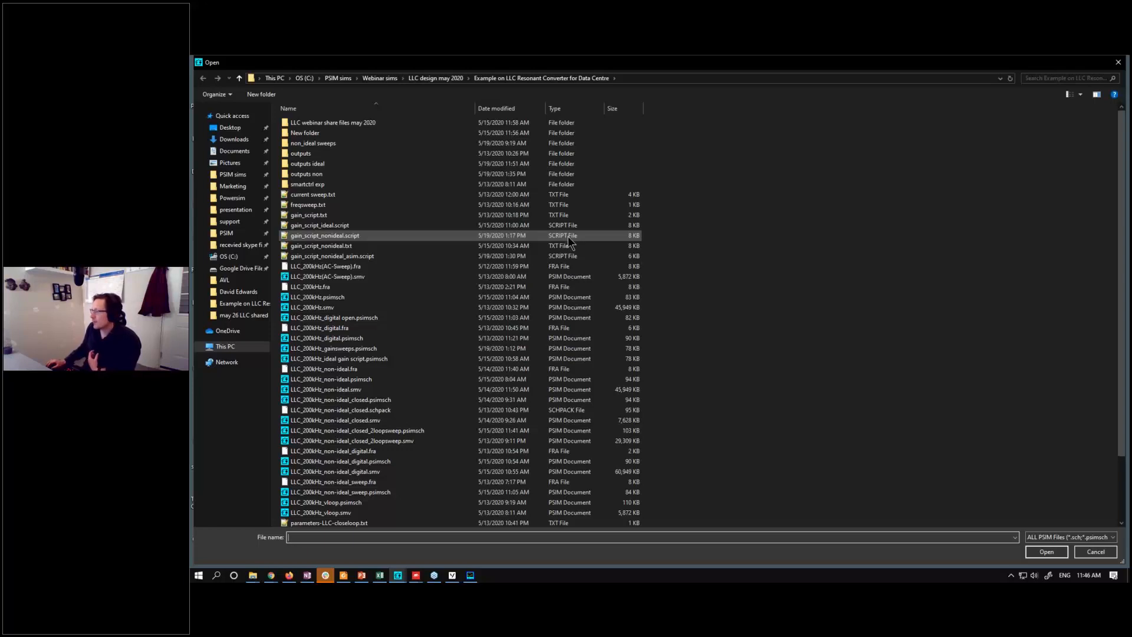
{"action": "left_click", "coordinate": [1095, 551]}
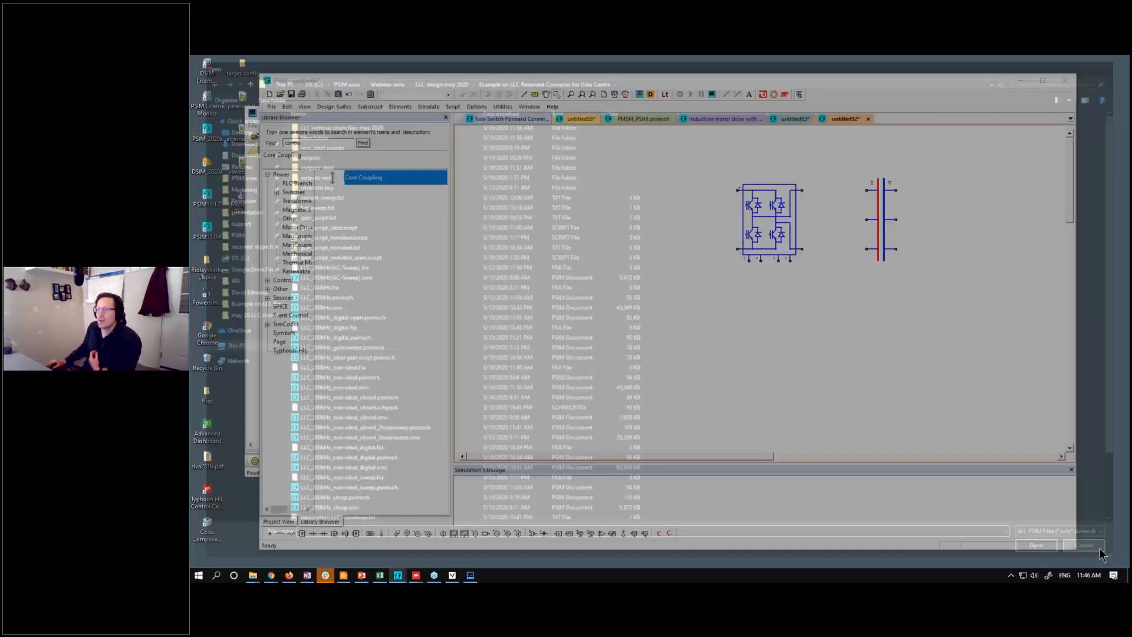
Place the physical, EN50530 cSi, functional and EN50530 thin-film solar modules on the new schematic.
{"action": "left_click", "coordinate": [295, 272]}
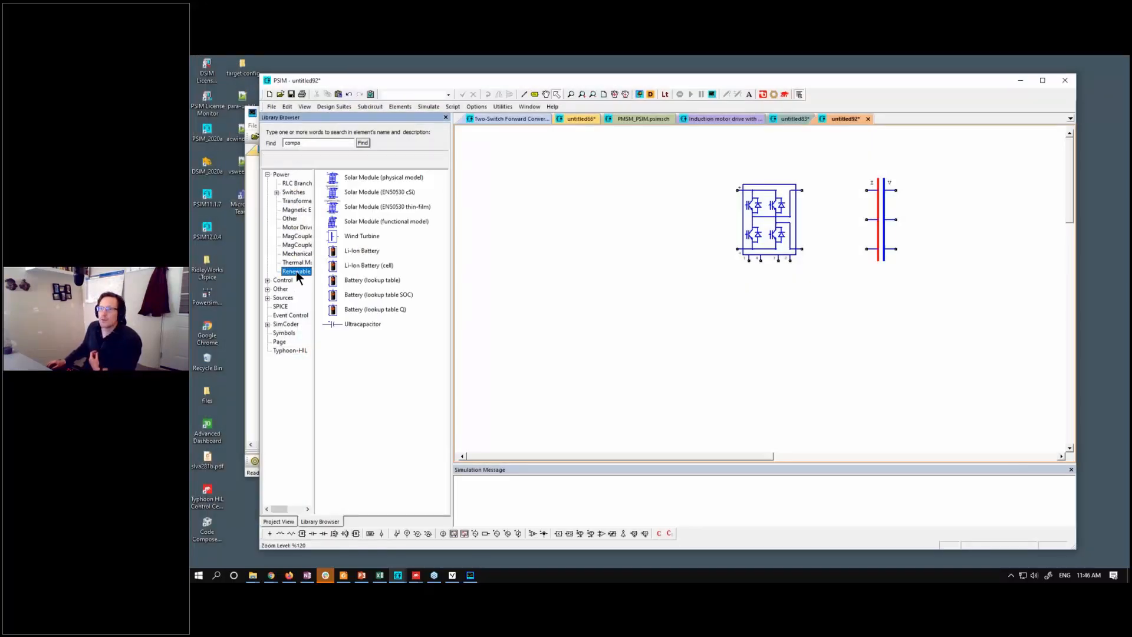
{"action": "left_click", "coordinate": [386, 179]}
{"action": "left_click", "coordinate": [584, 300]}
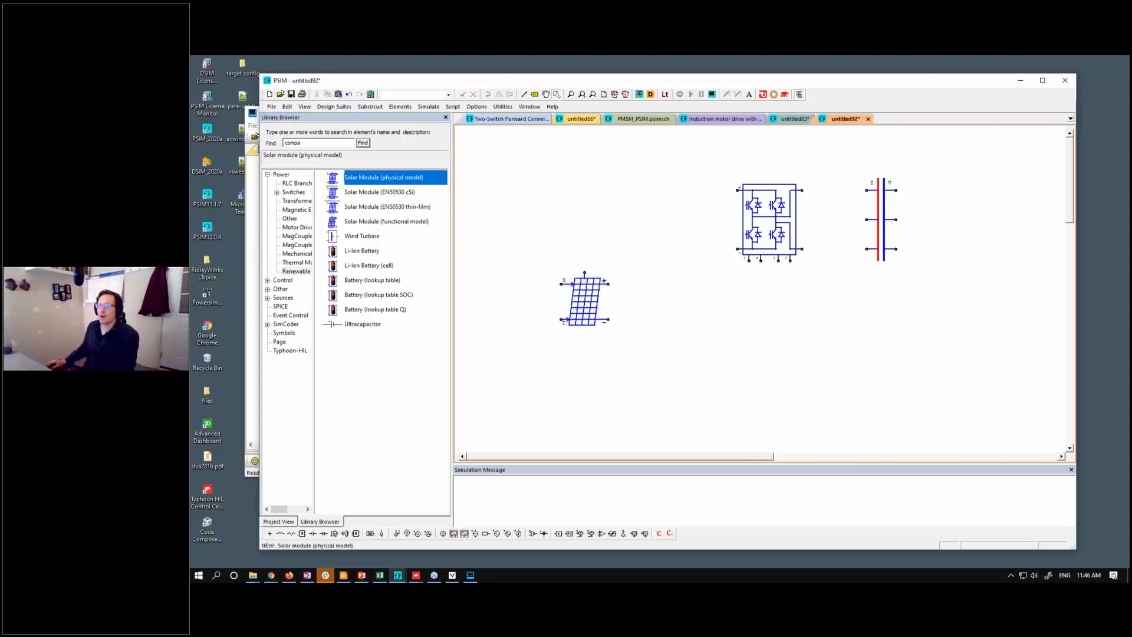
{"action": "left_click", "coordinate": [384, 192]}
{"action": "left_click", "coordinate": [713, 312]}
{"action": "left_click", "coordinate": [386, 222]}
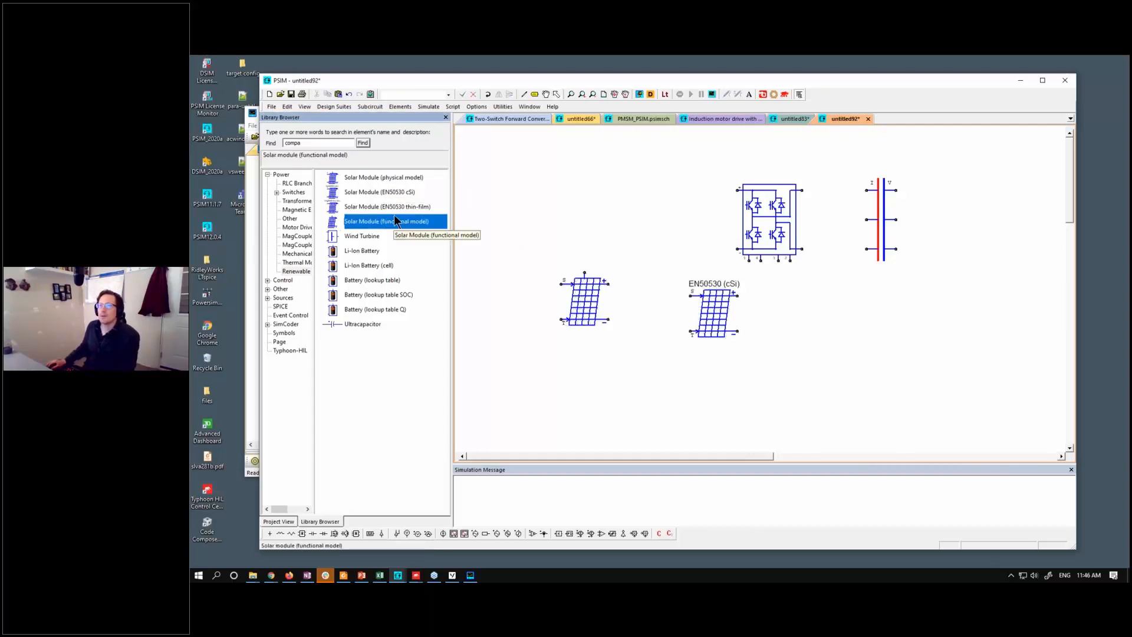
{"action": "left_click", "coordinate": [865, 335]}
{"action": "left_click", "coordinate": [388, 206]}
{"action": "left_click", "coordinate": [655, 401]}
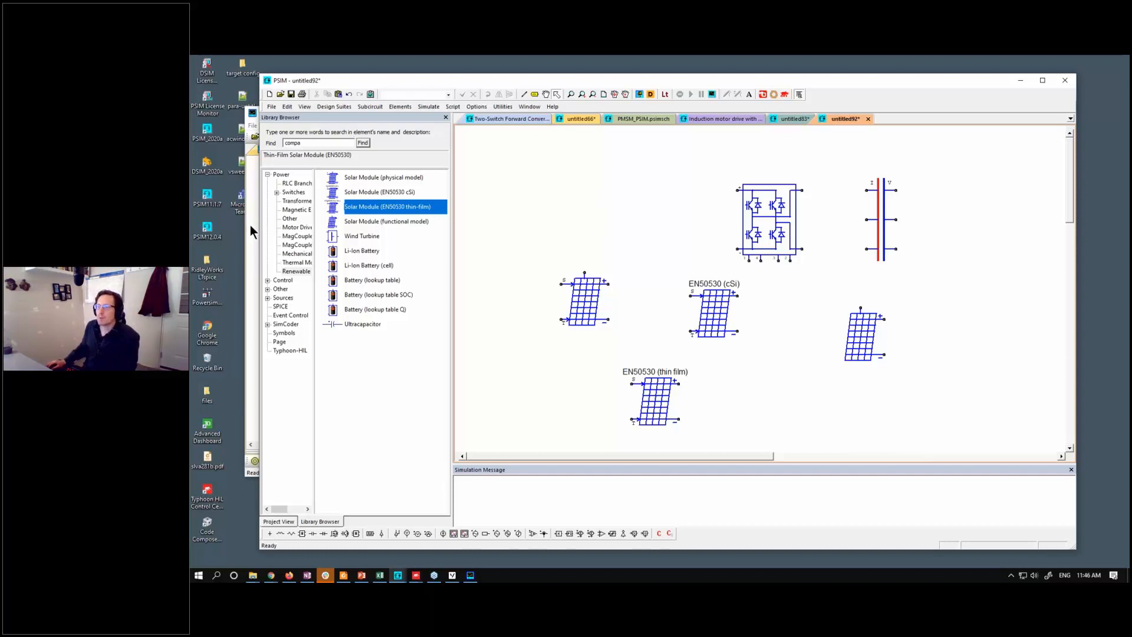
Open Bidirectional DCDC Typhon_Mode0a.psimsch from the 280049 folder inside PSIM sims > PSFB - code gen.
{"action": "left_click", "coordinate": [531, 118]}
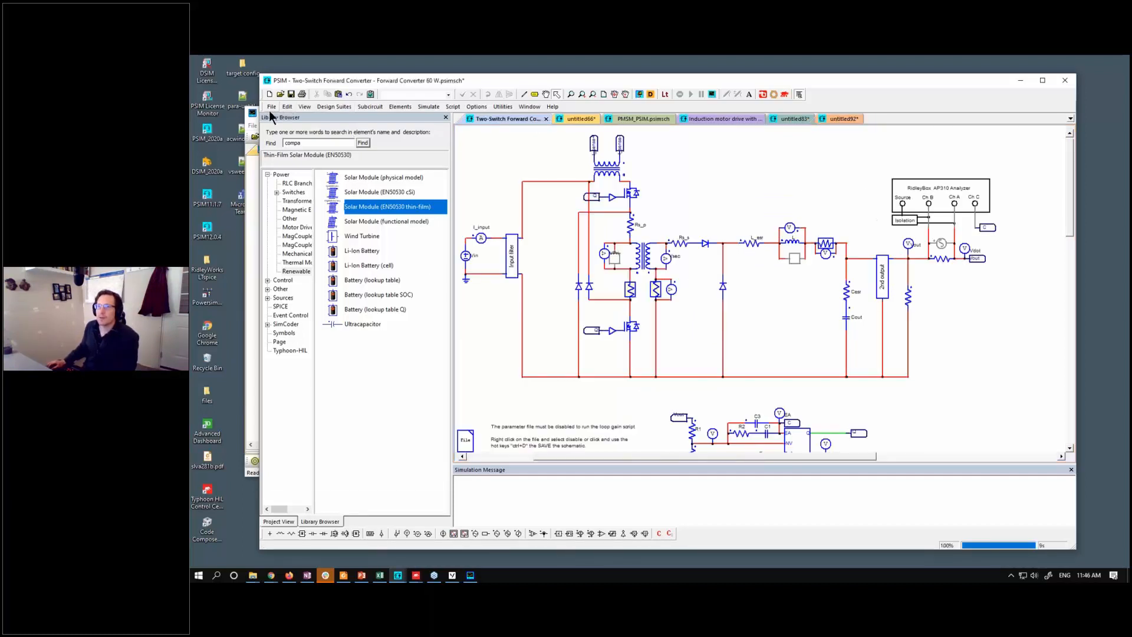
{"action": "left_click", "coordinate": [271, 106]}
{"action": "left_click", "coordinate": [303, 147]}
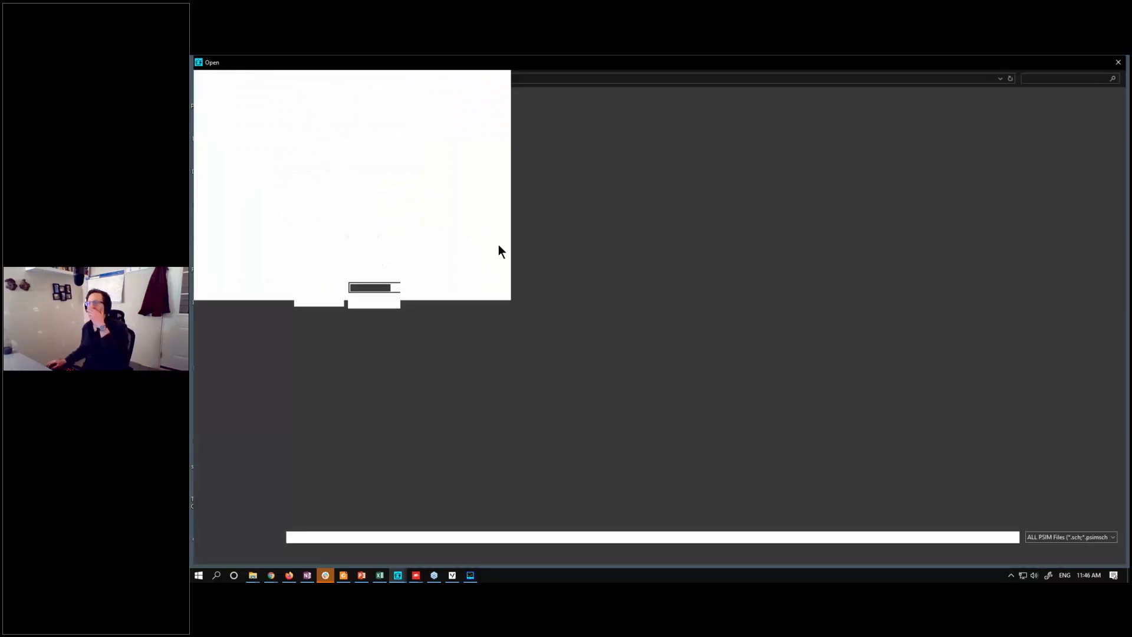
{"action": "left_click", "coordinate": [239, 174]}
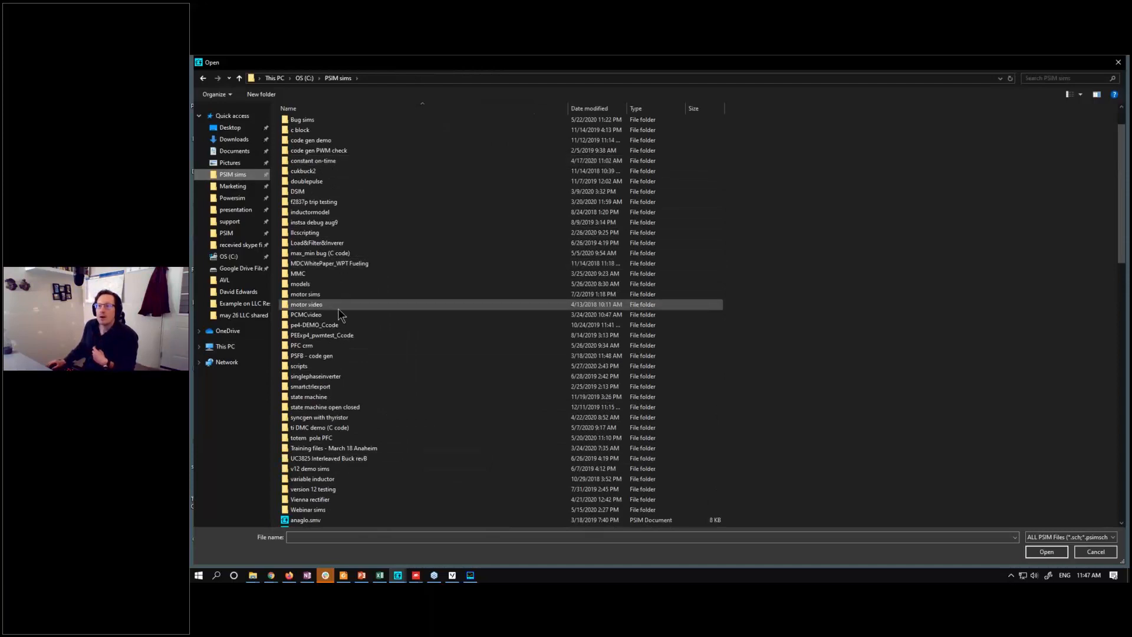
{"action": "double_click", "coordinate": [338, 356]}
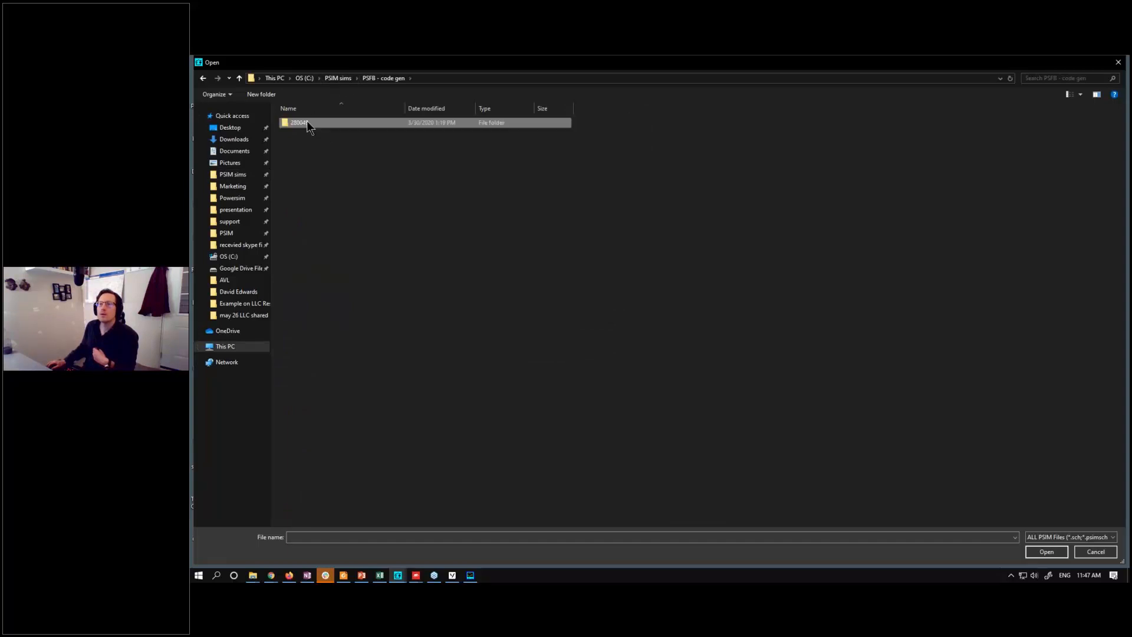
{"action": "double_click", "coordinate": [307, 120]}
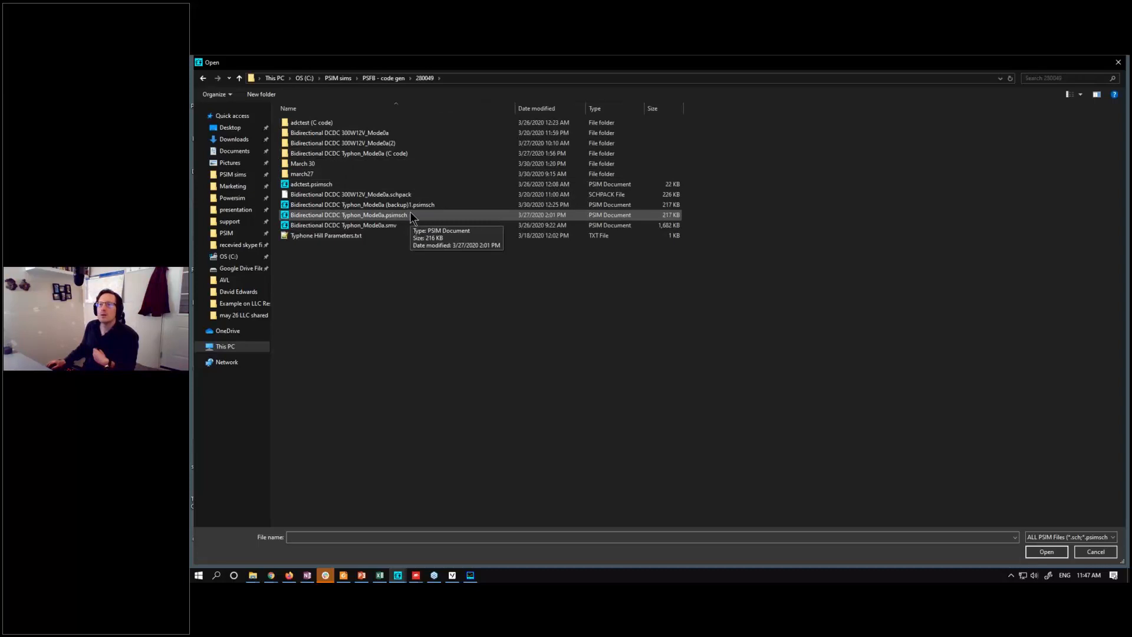
{"action": "left_click", "coordinate": [411, 215]}
{"action": "left_click", "coordinate": [1054, 556]}
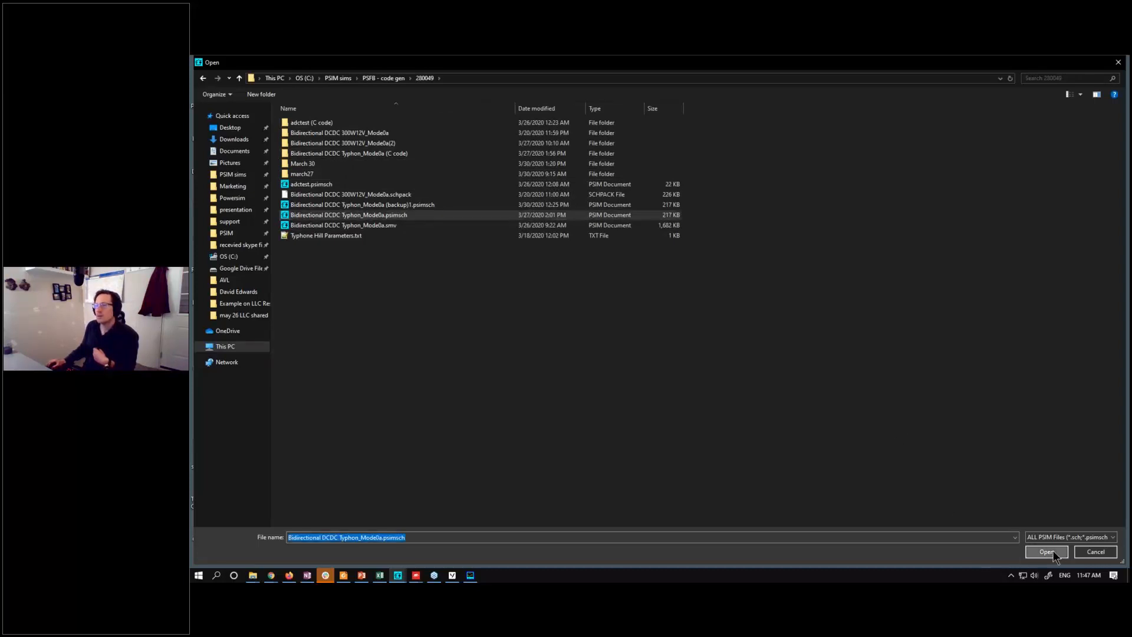
Look over the bidirectional DC-DC converter schematic and move its window to reveal the Typhoon HIL schematic behind it.
{"action": "left_click_drag", "start_coordinate": [725, 211], "coordinate": [695, 170]}
{"action": "scroll", "coordinate": [806, 300], "scroll_direction": "down", "scroll_amount": 2}
{"action": "left_click_drag", "start_coordinate": [983, 294], "coordinate": [918, 226]}
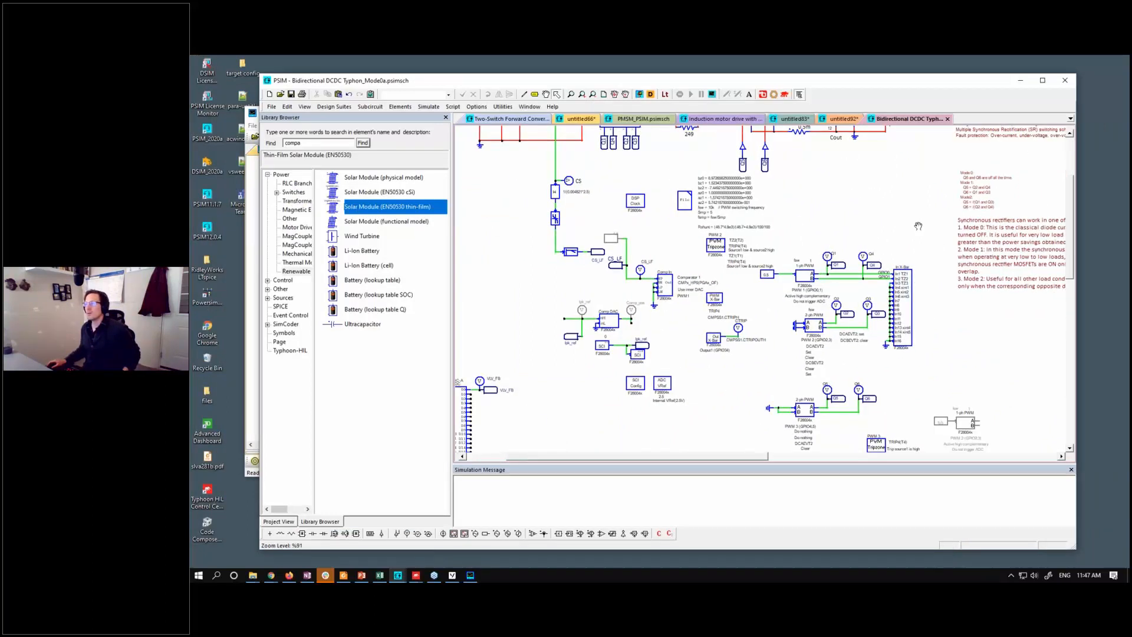
{"action": "left_click_drag", "start_coordinate": [873, 264], "coordinate": [872, 382]}
{"action": "left_click_drag", "start_coordinate": [477, 80], "coordinate": [411, 327]}
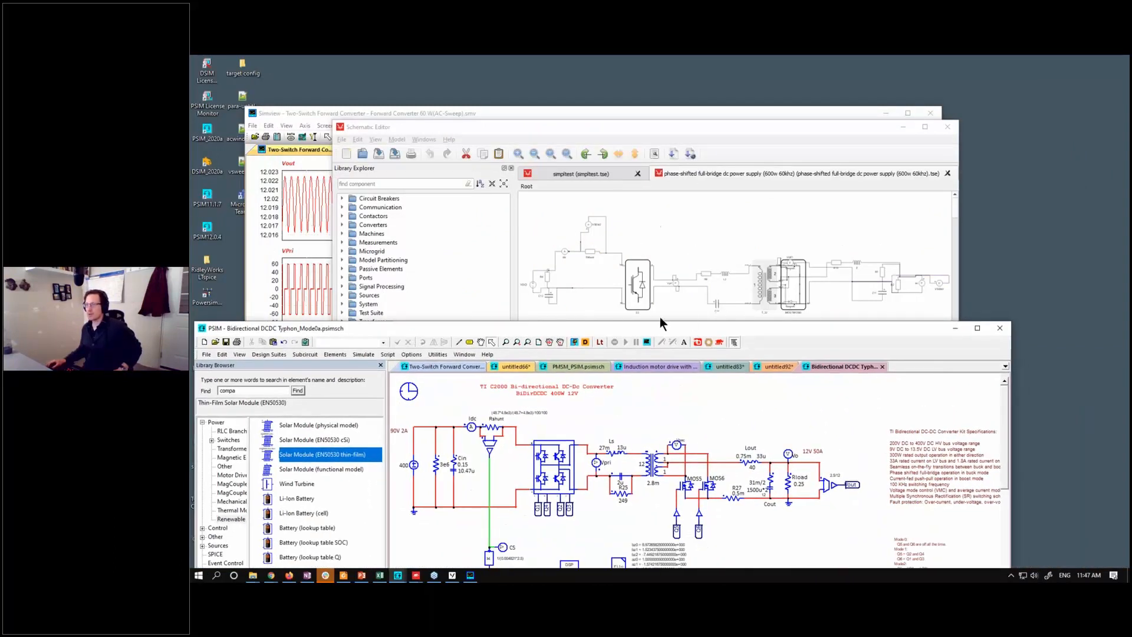
{"action": "left_click_drag", "start_coordinate": [734, 329], "coordinate": [742, 106]}
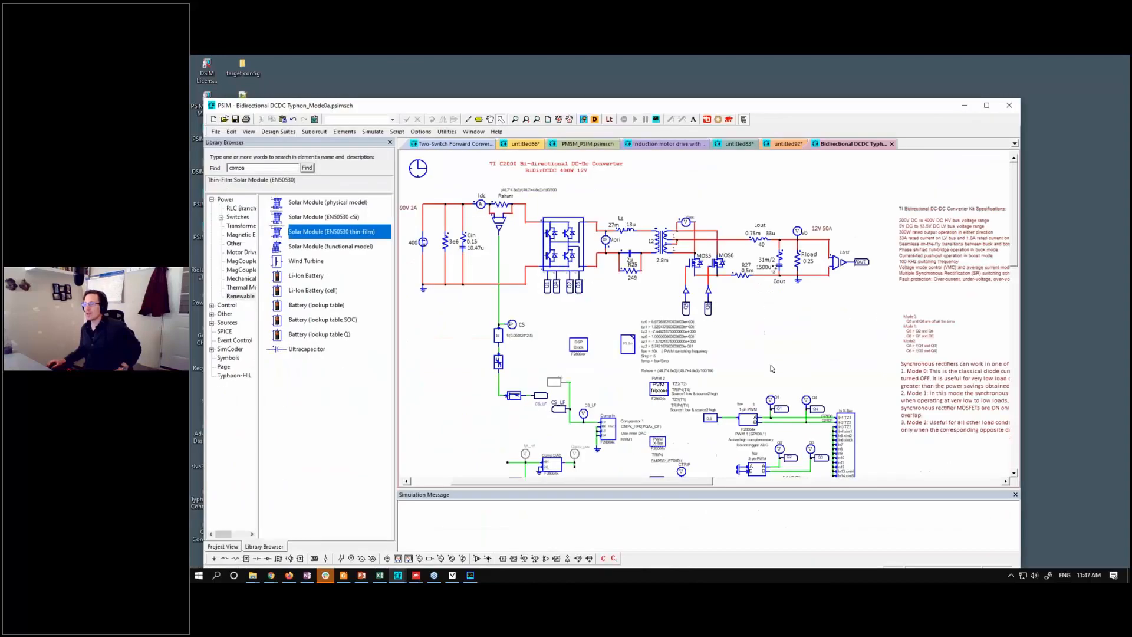
Look over the bidirectional converter's control circuit and open the example phase-shifted full-bridge dc power supply (600W 200kHz).psimsch.
{"action": "scroll", "coordinate": [732, 272], "scroll_direction": "down", "scroll_amount": 4}
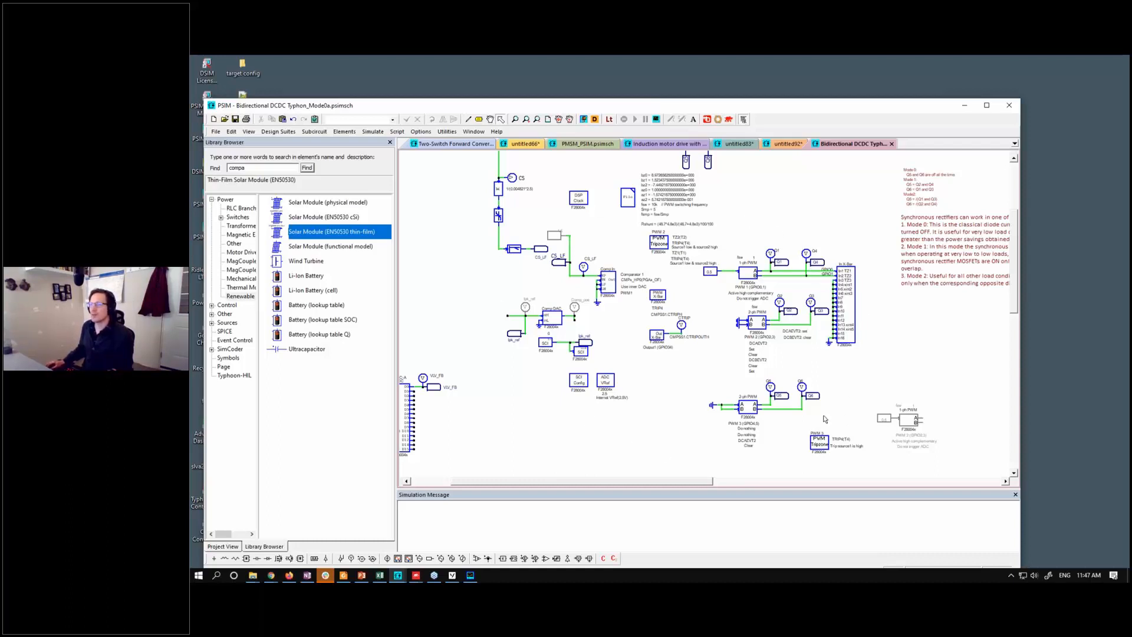
{"action": "scroll", "coordinate": [796, 226], "scroll_direction": "up", "scroll_amount": 3}
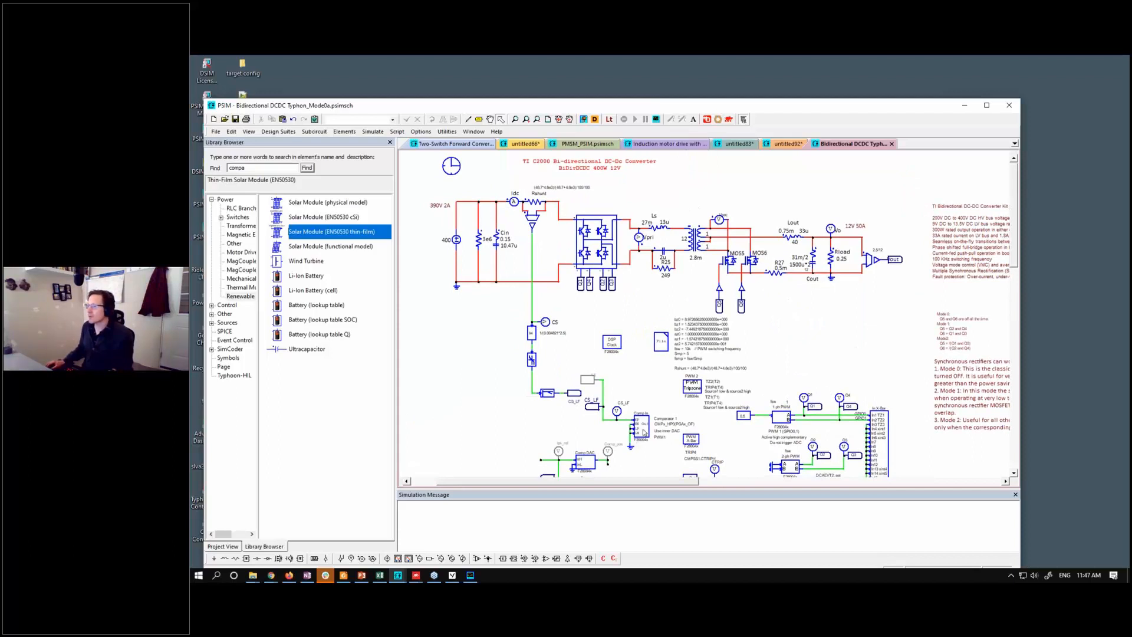
{"action": "scroll", "coordinate": [645, 288], "scroll_direction": "down", "scroll_amount": 3}
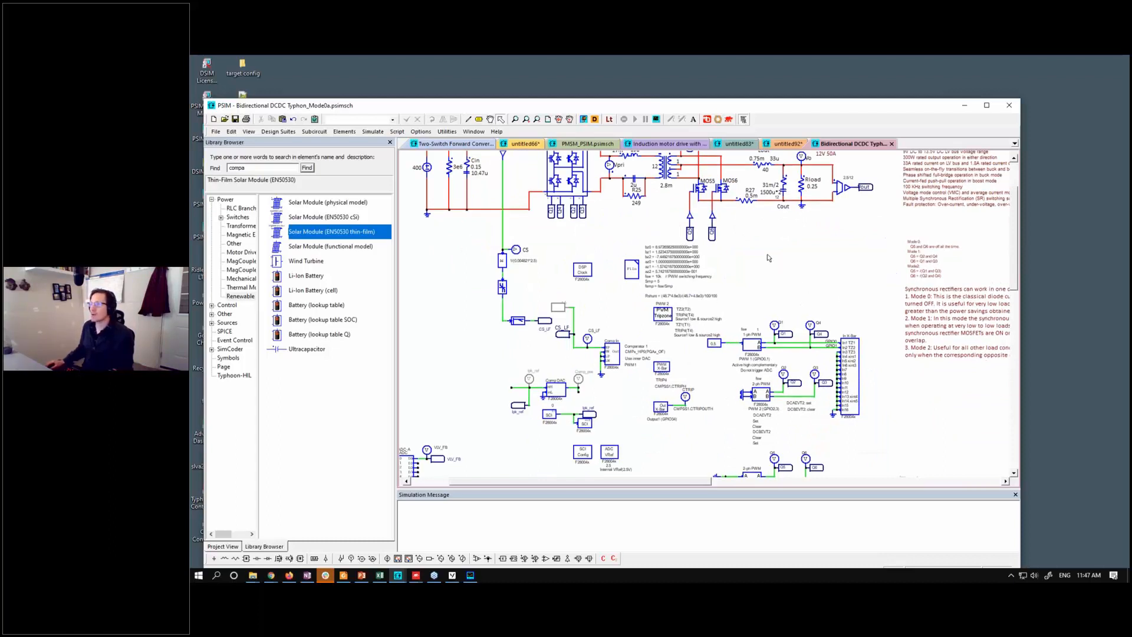
{"action": "left_click", "coordinate": [216, 132]}
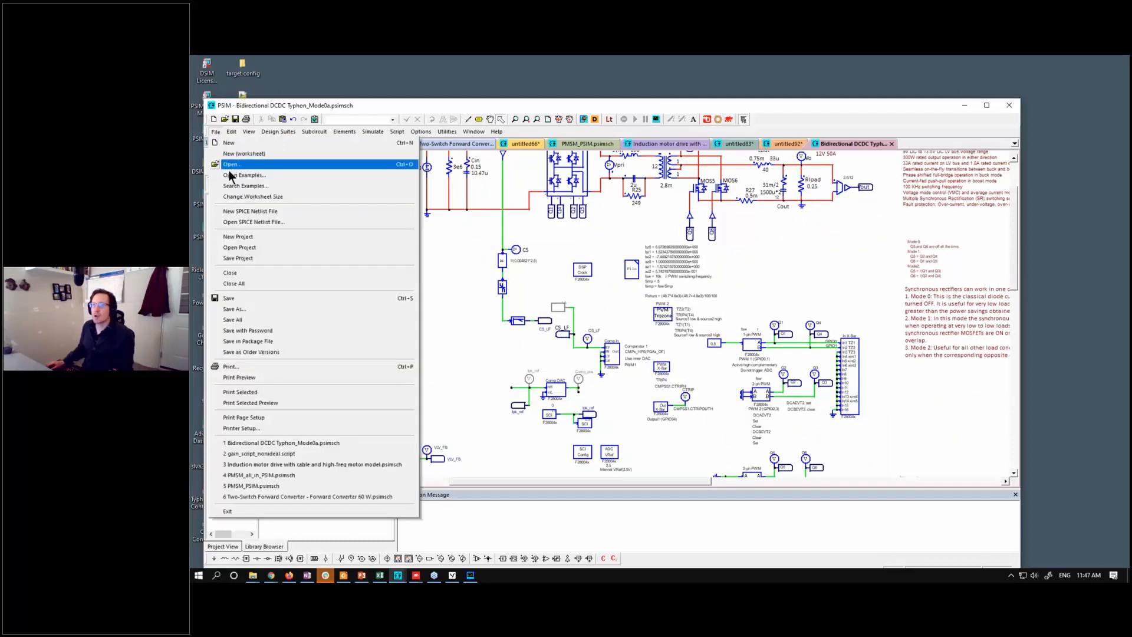
{"action": "left_click", "coordinate": [231, 175]}
{"action": "double_click", "coordinate": [303, 195]}
{"action": "double_click", "coordinate": [356, 257]}
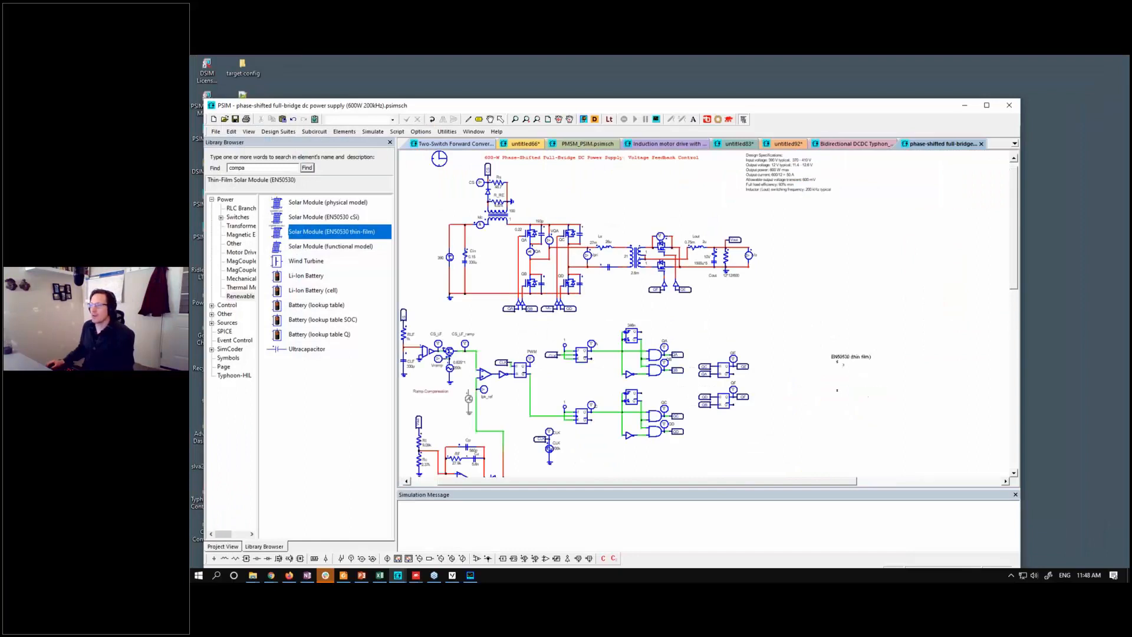
Examine the gate logic generating QA to QD and the QE and QF latches of the full-bridge supply.
{"action": "scroll", "coordinate": [833, 316], "scroll_direction": "up", "scroll_amount": 4}
{"action": "right_click", "coordinate": [714, 297]}
{"action": "left_click_drag", "start_coordinate": [689, 256], "coordinate": [828, 250]}
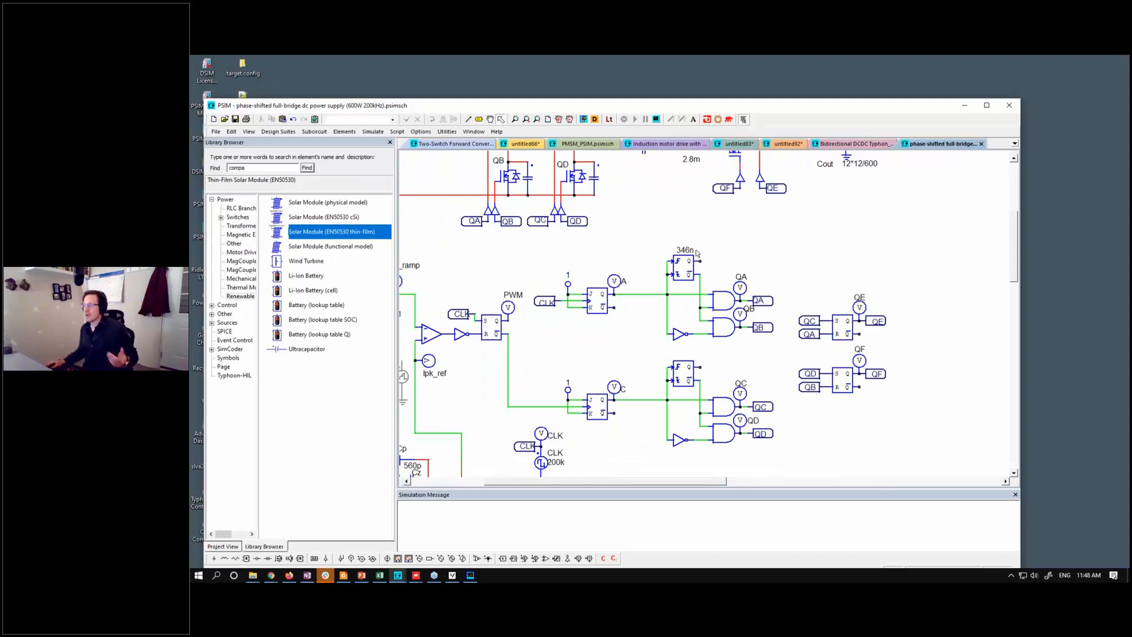
{"action": "left_click_drag", "start_coordinate": [713, 240], "coordinate": [786, 464]}
{"action": "left_click_drag", "start_coordinate": [854, 447], "coordinate": [850, 469]}
{"action": "scroll", "coordinate": [845, 467], "scroll_direction": "down", "scroll_amount": 1}
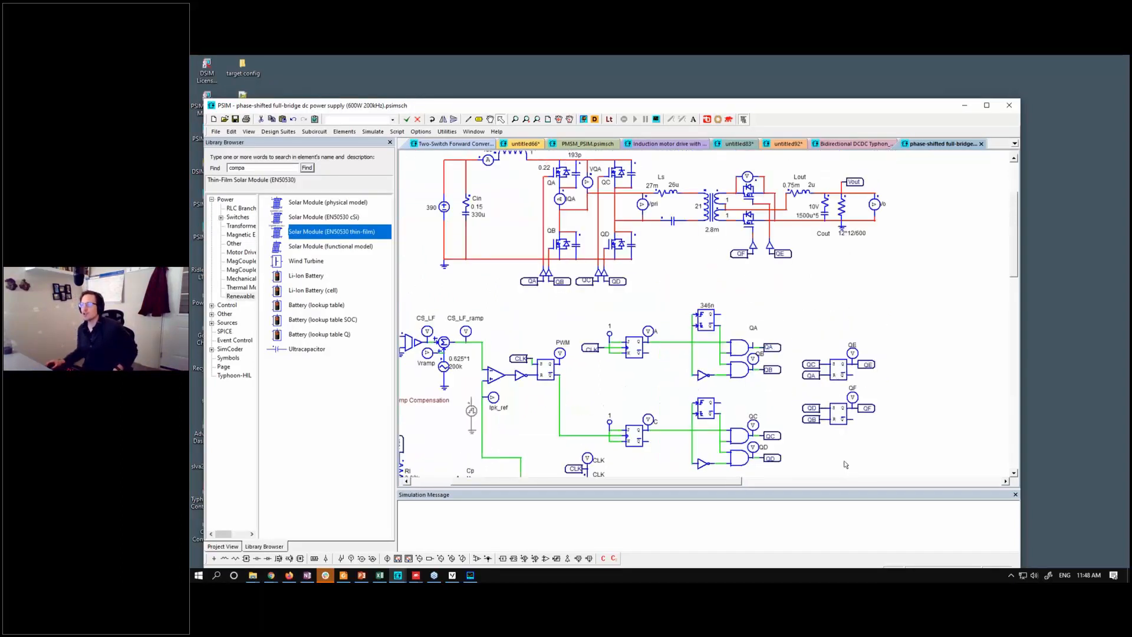
{"action": "left_click_drag", "start_coordinate": [798, 300], "coordinate": [887, 462]}
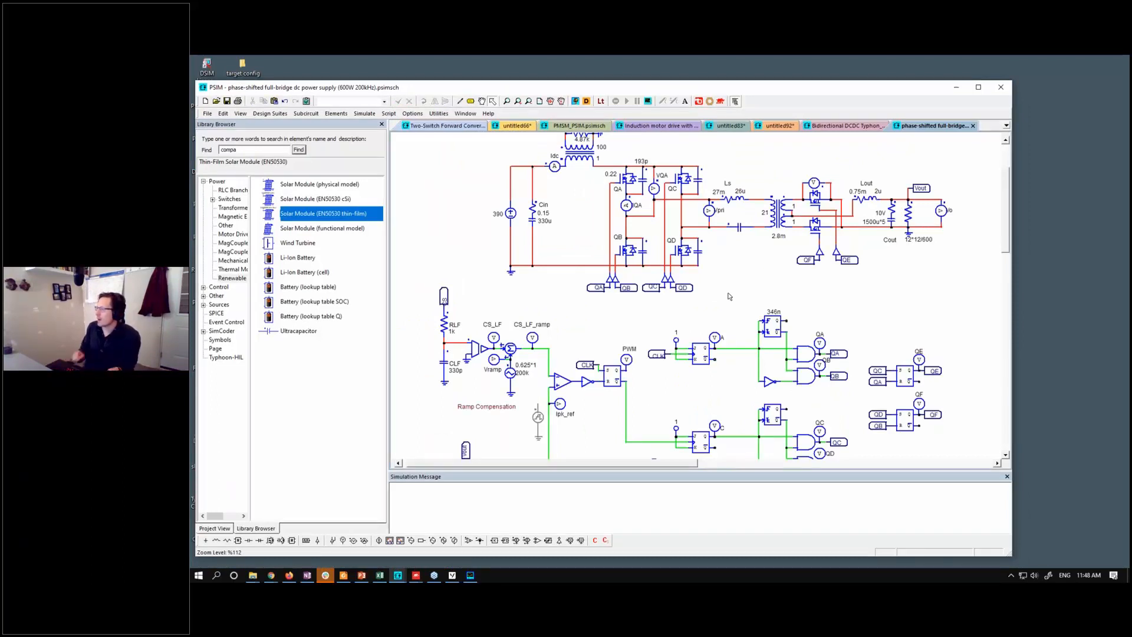
Review the general, colors and advanced program settings and close them without changing anything.
{"action": "left_click", "coordinate": [412, 113]}
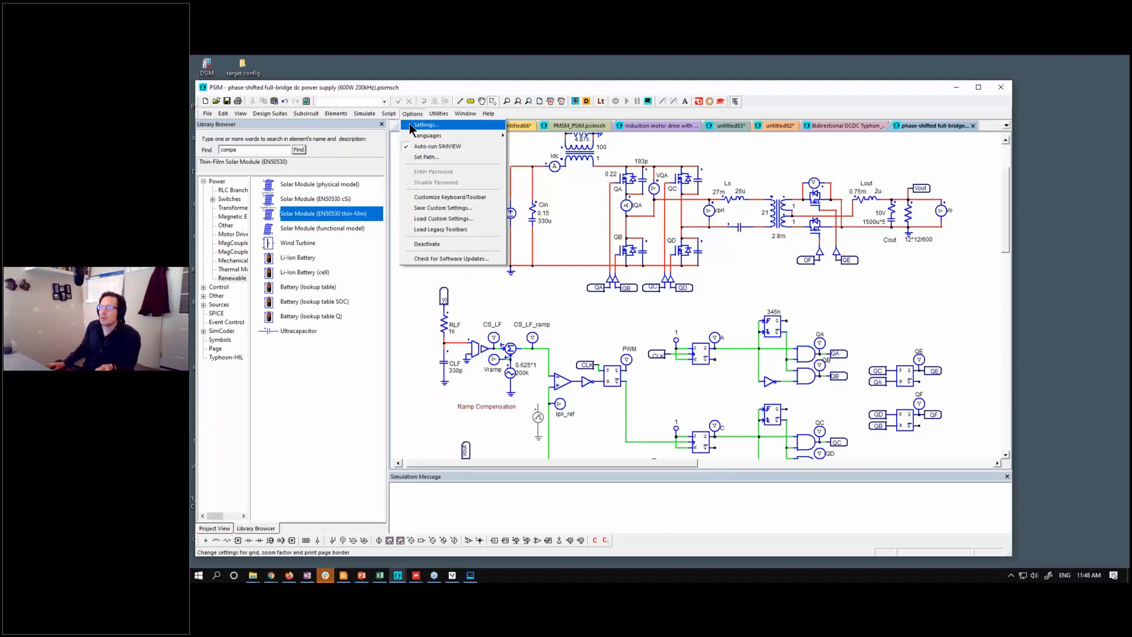
{"action": "left_click", "coordinate": [424, 125]}
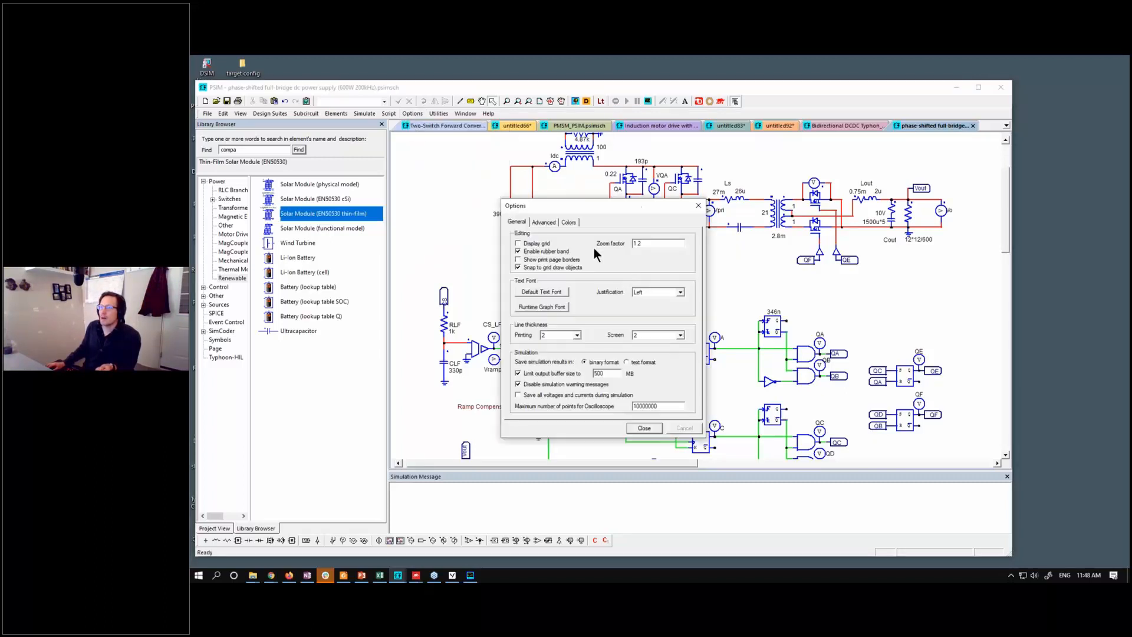
{"action": "left_click", "coordinate": [568, 222]}
{"action": "left_click", "coordinate": [545, 222]}
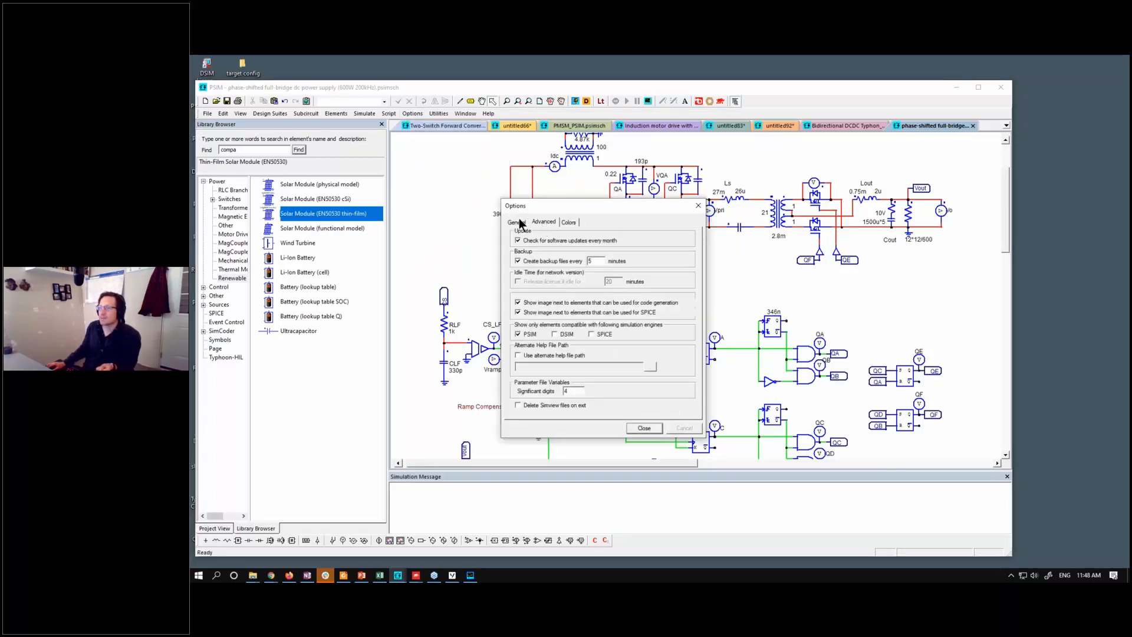
{"action": "left_click", "coordinate": [520, 225]}
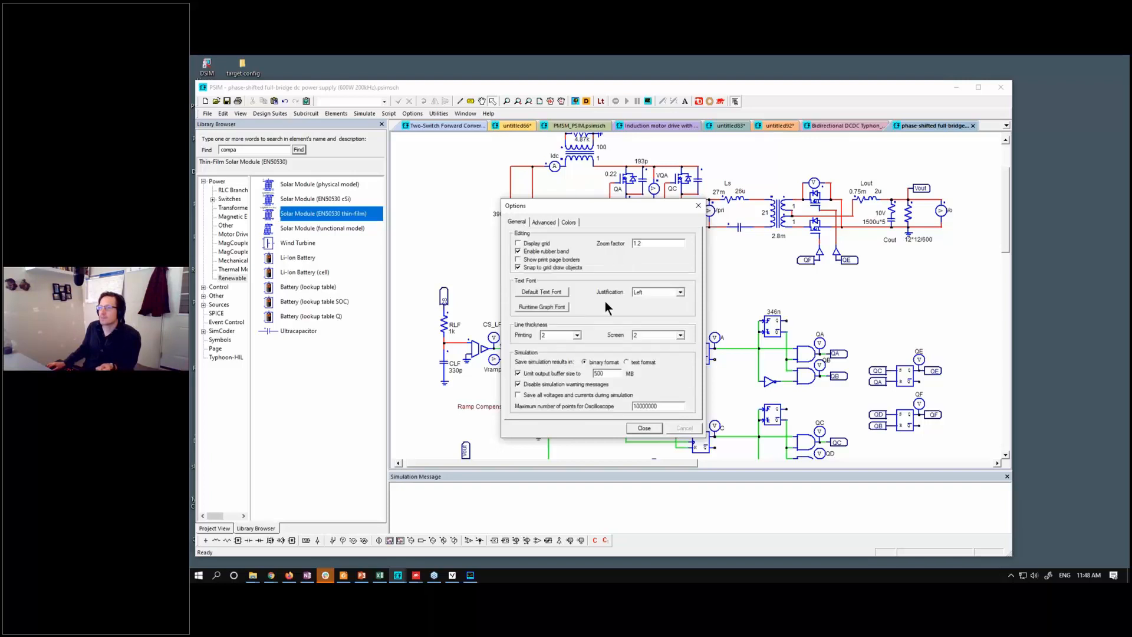
{"action": "left_click", "coordinate": [644, 428]}
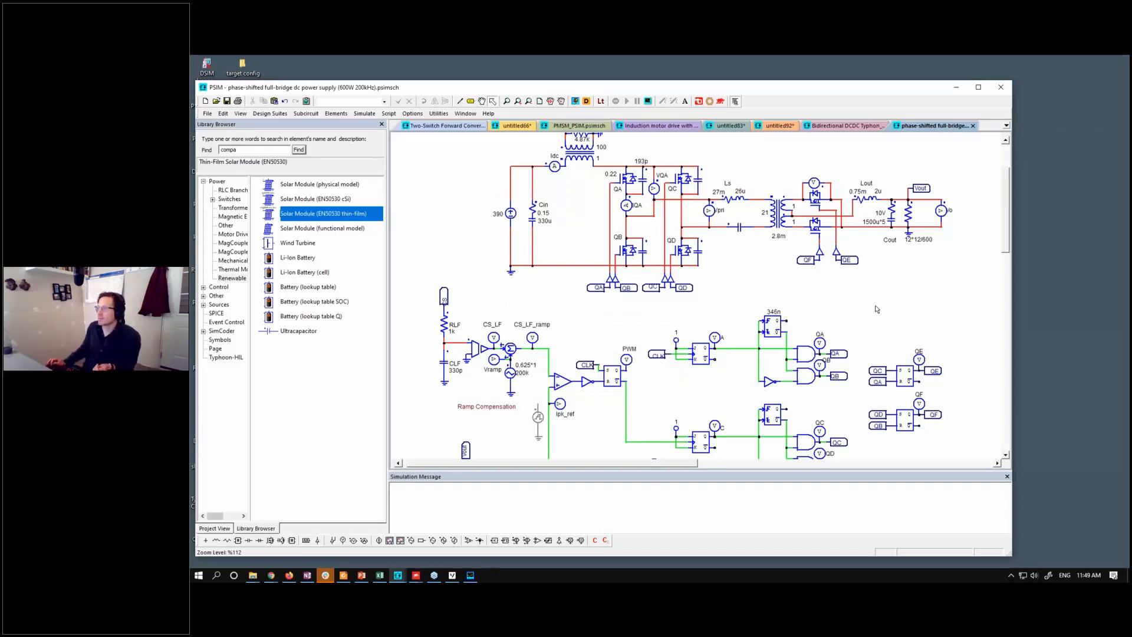
Create a new schematic and place the thermal module's Inductor (database) element on it.
{"action": "left_click_drag", "start_coordinate": [875, 309], "coordinate": [883, 287]}
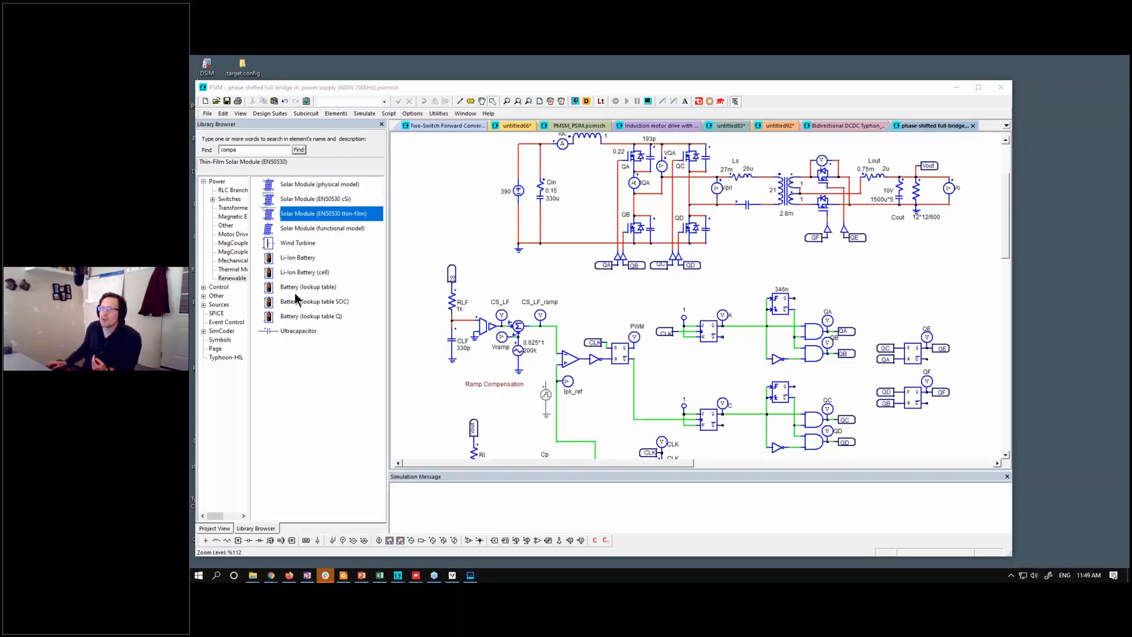
{"action": "left_click", "coordinate": [232, 269]}
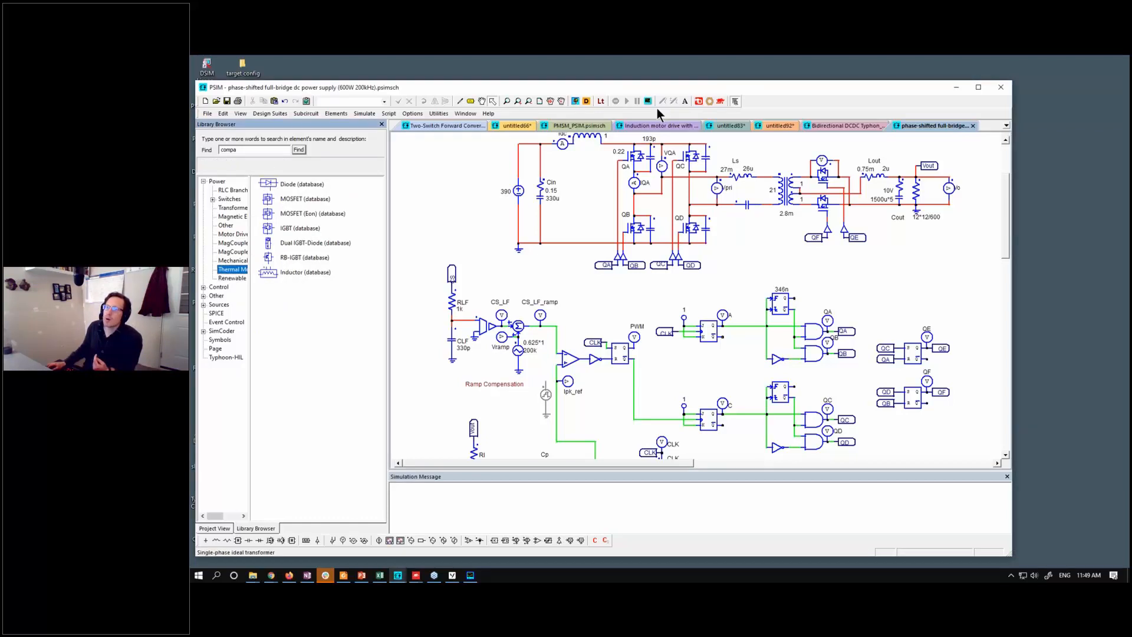
{"action": "left_click", "coordinate": [205, 101]}
{"action": "left_click", "coordinate": [322, 273]}
{"action": "left_click", "coordinate": [617, 265]}
{"action": "key", "text": "Escape"}
{"action": "left_click_drag", "start_coordinate": [531, 232], "coordinate": [725, 345]}
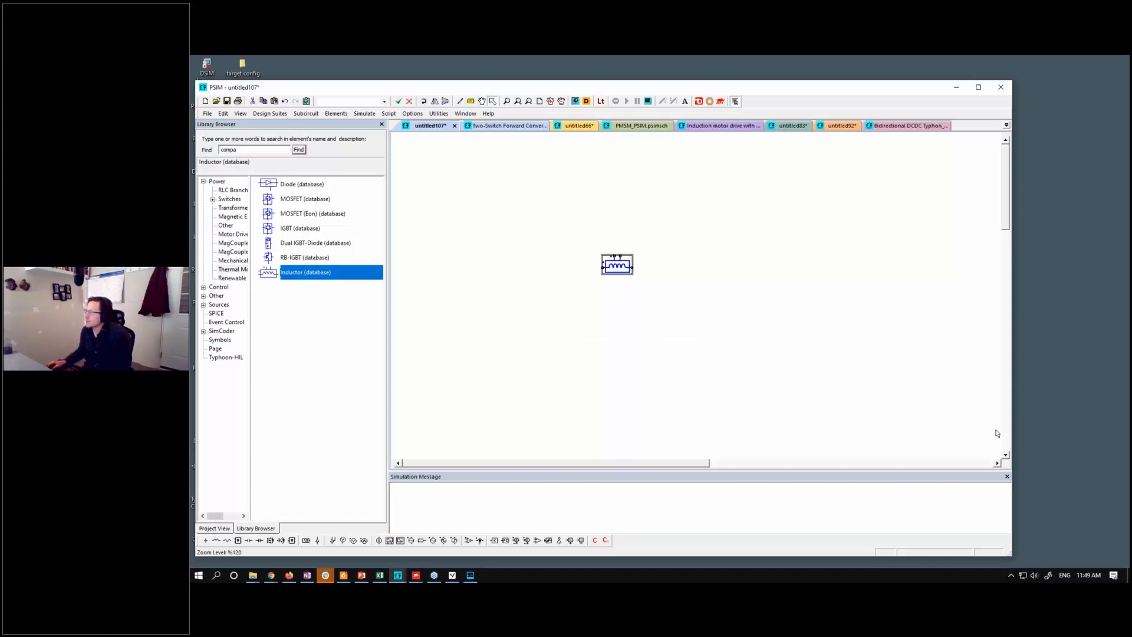
{"action": "left_click", "coordinate": [683, 393]}
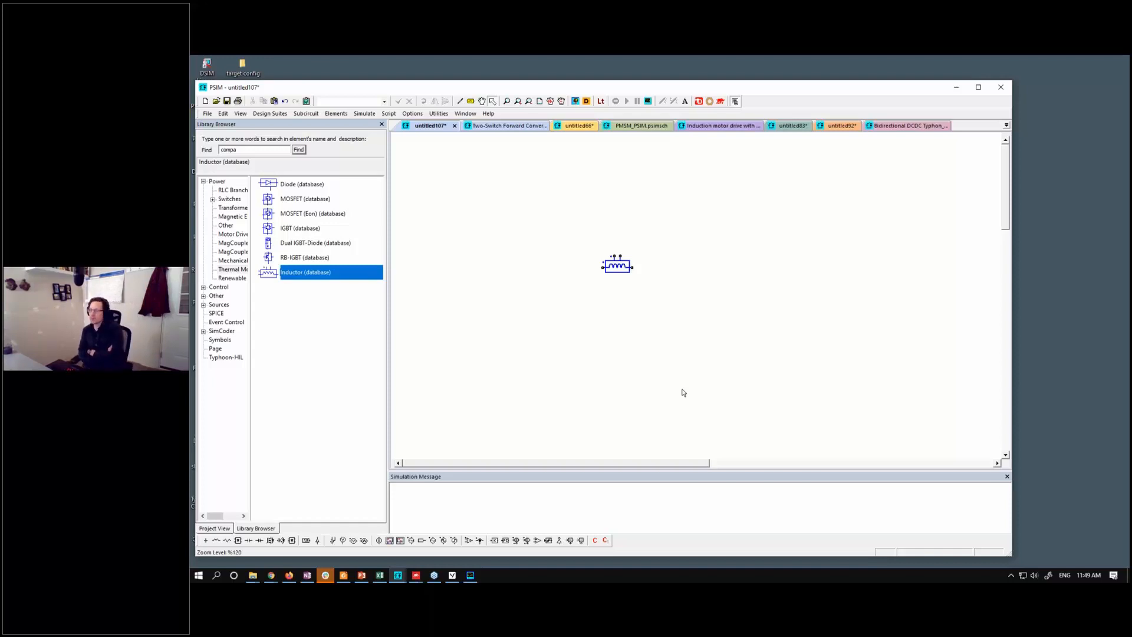
In the Two-Switch Forward Converter schematic, inspect the subcircuit variables of the transformer's primary winding block.
{"action": "left_click", "coordinate": [522, 125]}
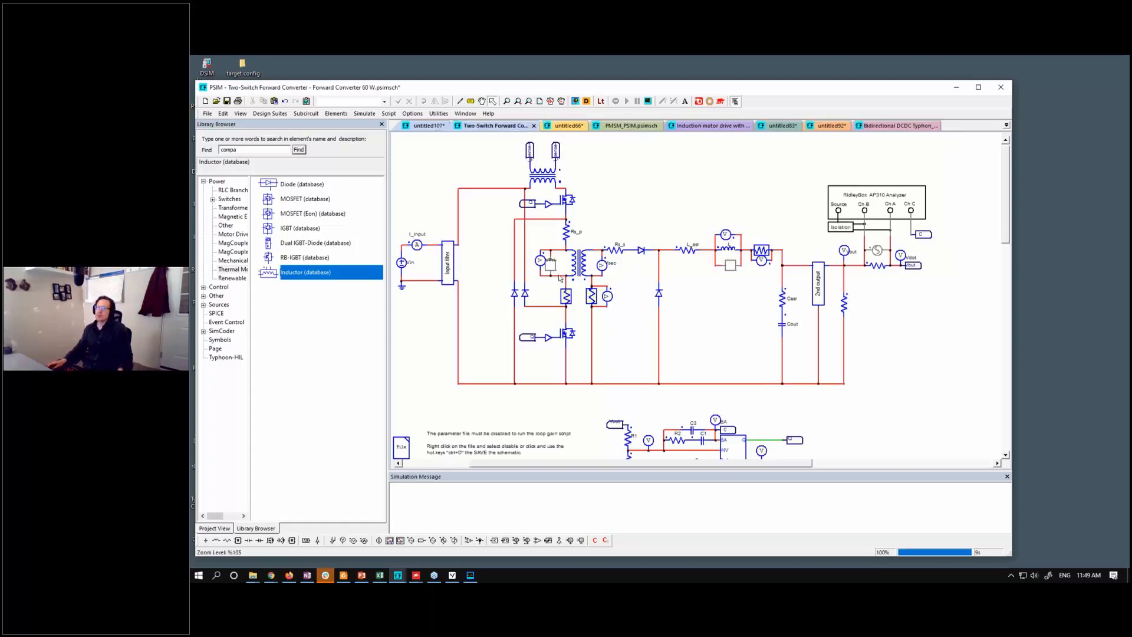
{"action": "scroll", "coordinate": [560, 278], "scroll_direction": "up", "scroll_amount": 2}
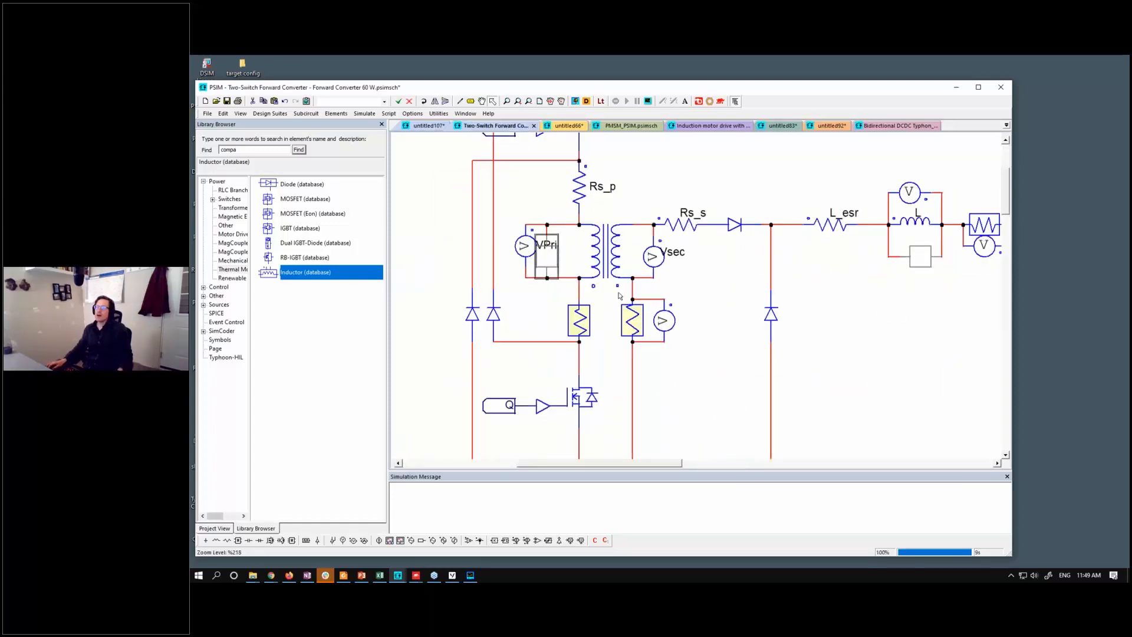
{"action": "left_click", "coordinate": [580, 336]}
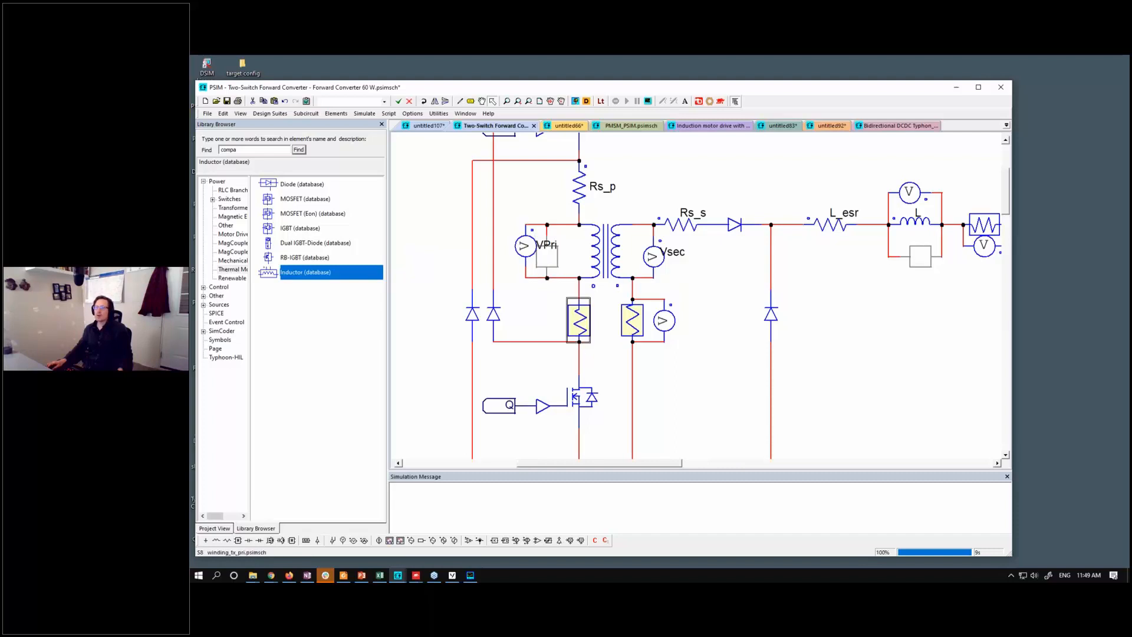
{"action": "double_click", "coordinate": [582, 310]}
{"action": "left_click", "coordinate": [669, 293]}
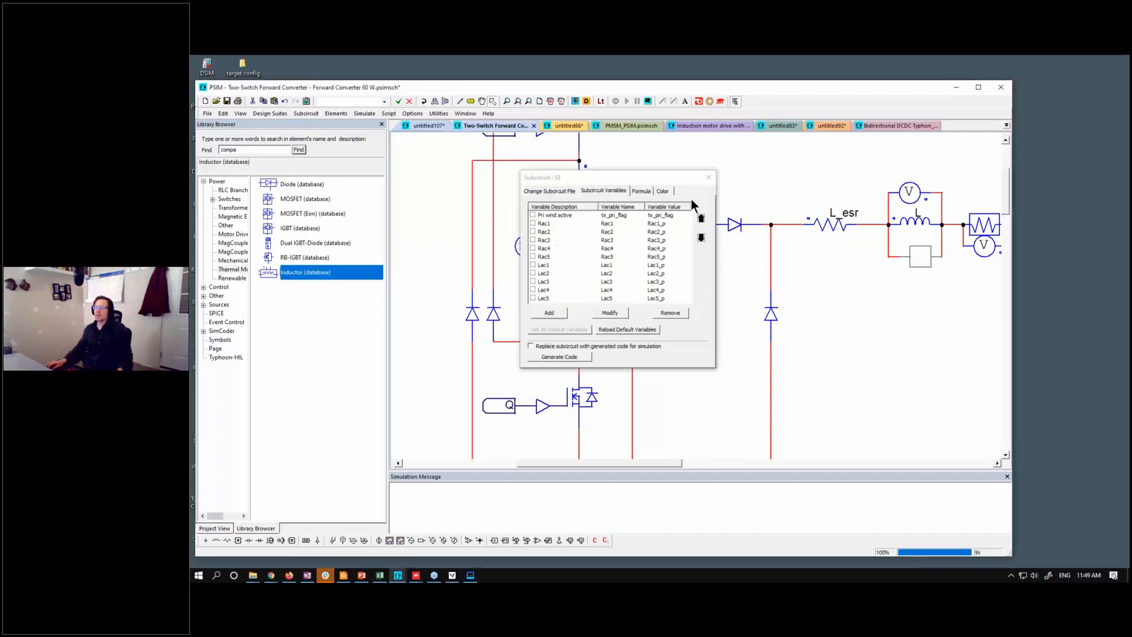
{"action": "left_click", "coordinate": [708, 178]}
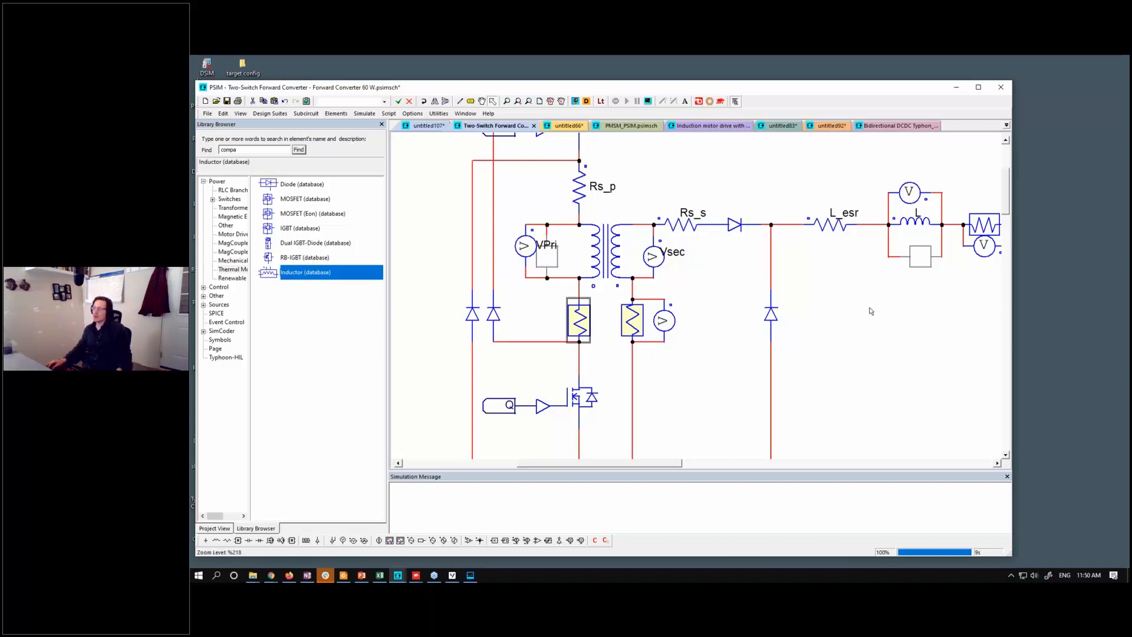
Open the Two-Switch Forward Converter.txt parameter file from the schematic and review the transformer core model parameters.
{"action": "left_click_drag", "start_coordinate": [918, 324], "coordinate": [898, 296]}
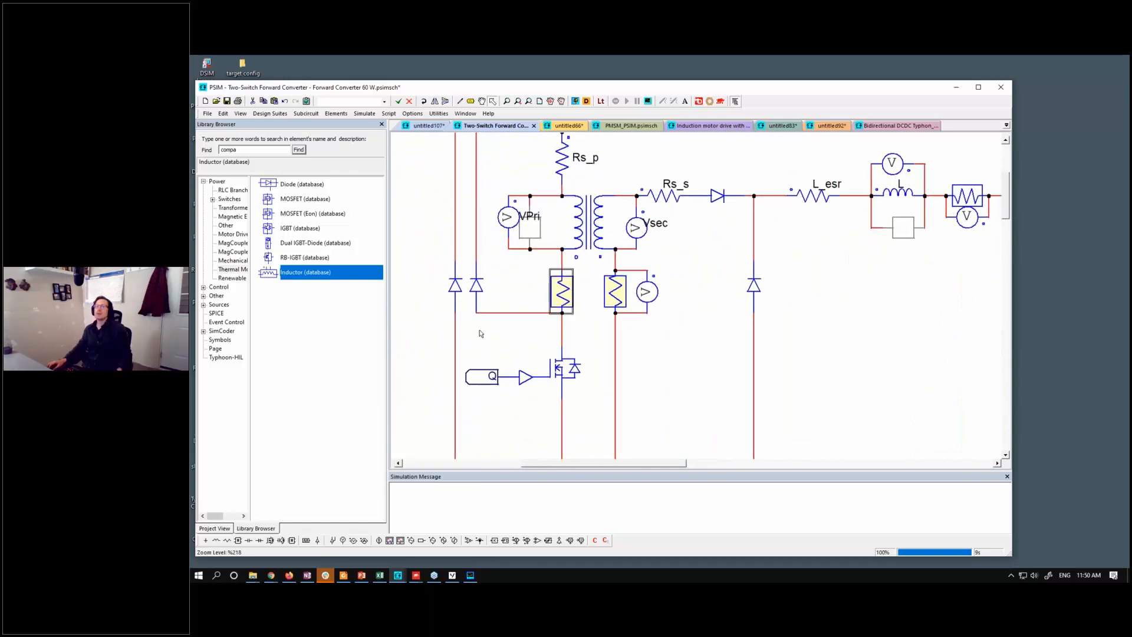
{"action": "right_click", "coordinate": [474, 374]}
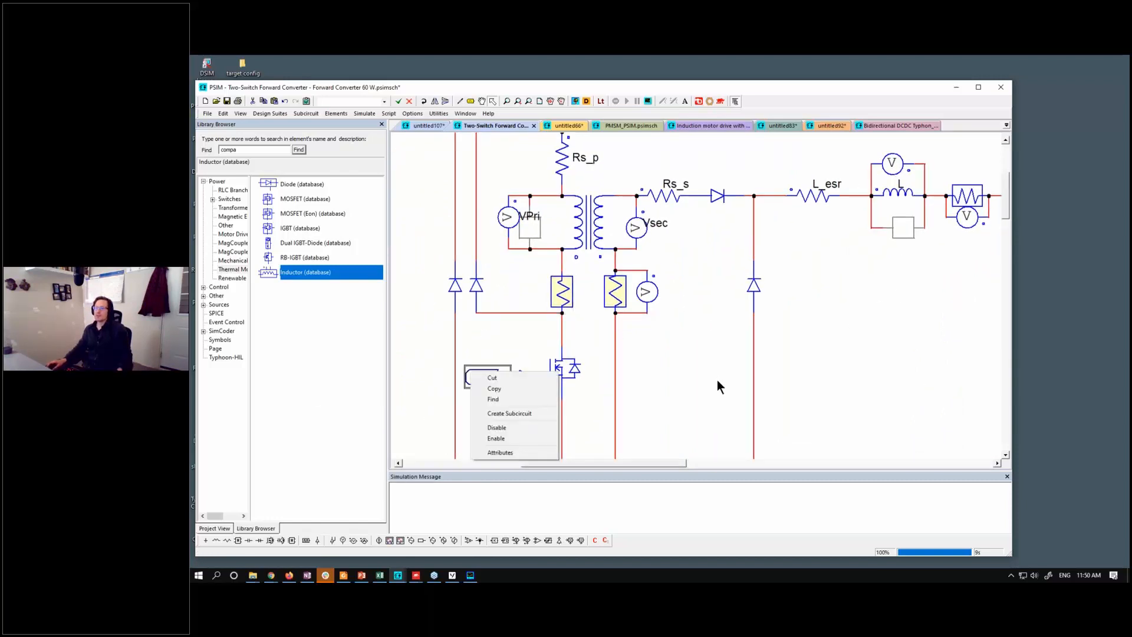
{"action": "left_click", "coordinate": [717, 379]}
{"action": "scroll", "coordinate": [717, 380], "scroll_direction": "down", "scroll_amount": 3}
{"action": "double_click", "coordinate": [518, 391]}
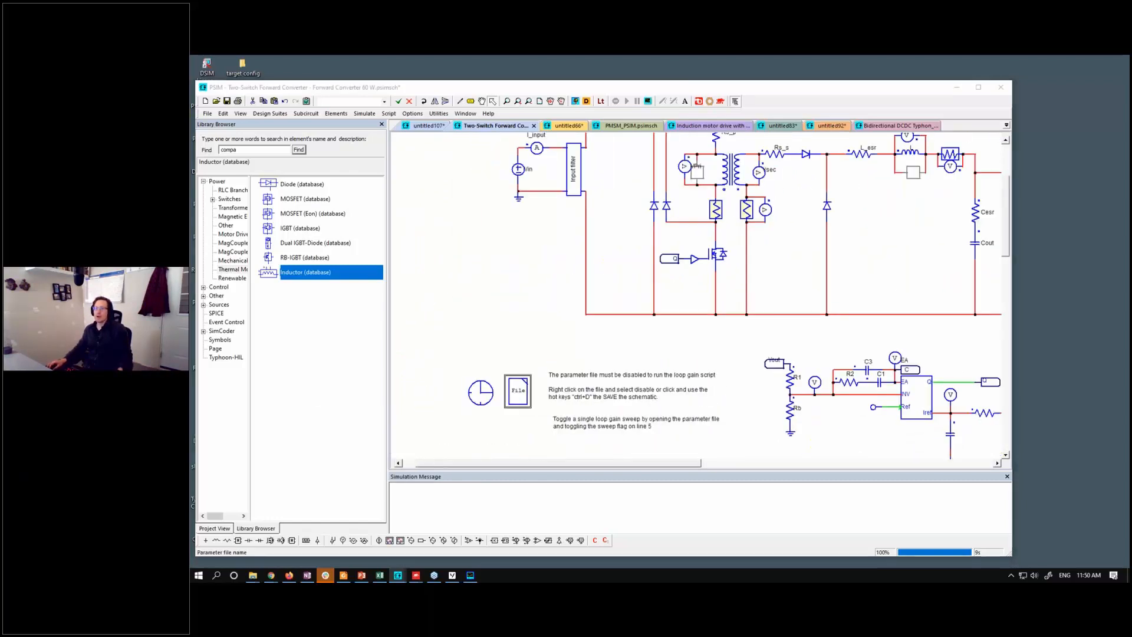
{"action": "scroll", "coordinate": [350, 310], "scroll_direction": "down", "scroll_amount": 20}
{"action": "scroll", "coordinate": [350, 311], "scroll_direction": "down", "scroll_amount": 13}
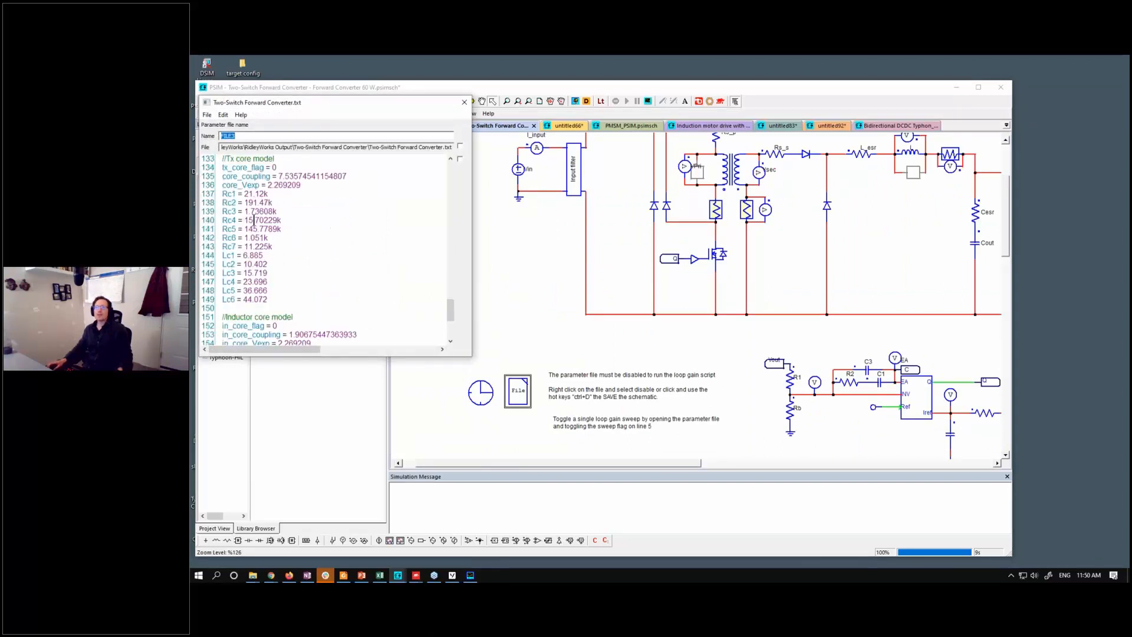
{"action": "scroll", "coordinate": [254, 220], "scroll_direction": "up", "scroll_amount": 1}
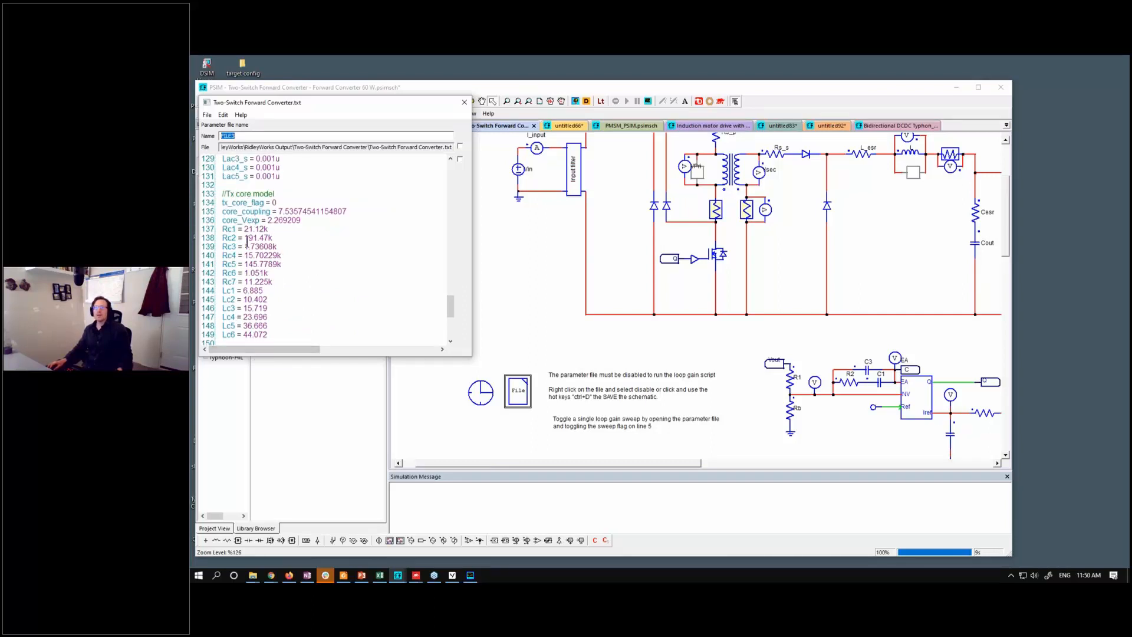
{"action": "left_click_drag", "start_coordinate": [278, 338], "coordinate": [276, 319]}
{"action": "left_click", "coordinate": [278, 300]}
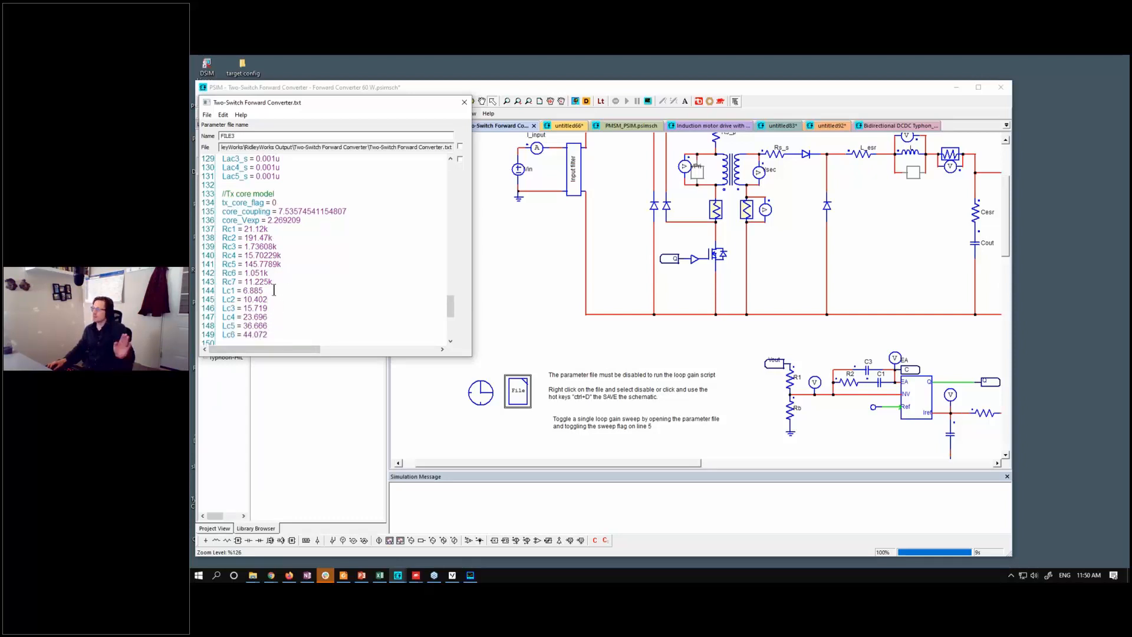
Review the inductor core model and the transformer primary and secondary proximity model parameters in the parameter file.
{"action": "scroll", "coordinate": [307, 287], "scroll_direction": "down", "scroll_amount": 3}
{"action": "scroll", "coordinate": [307, 287], "scroll_direction": "down", "scroll_amount": 3}
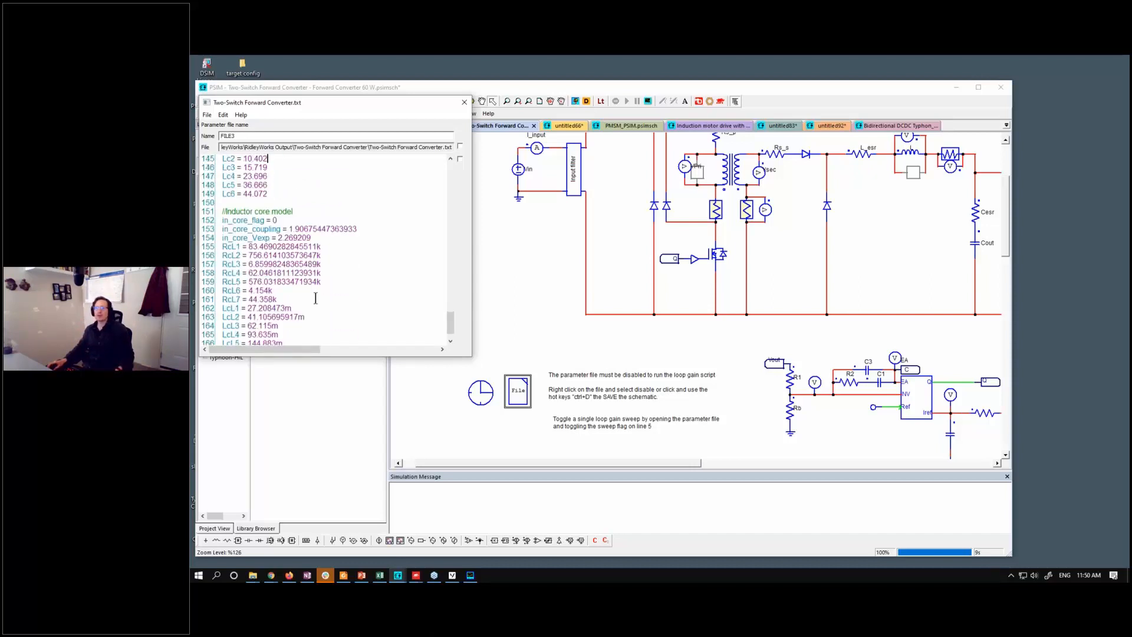
{"action": "scroll", "coordinate": [322, 213], "scroll_direction": "up", "scroll_amount": 15}
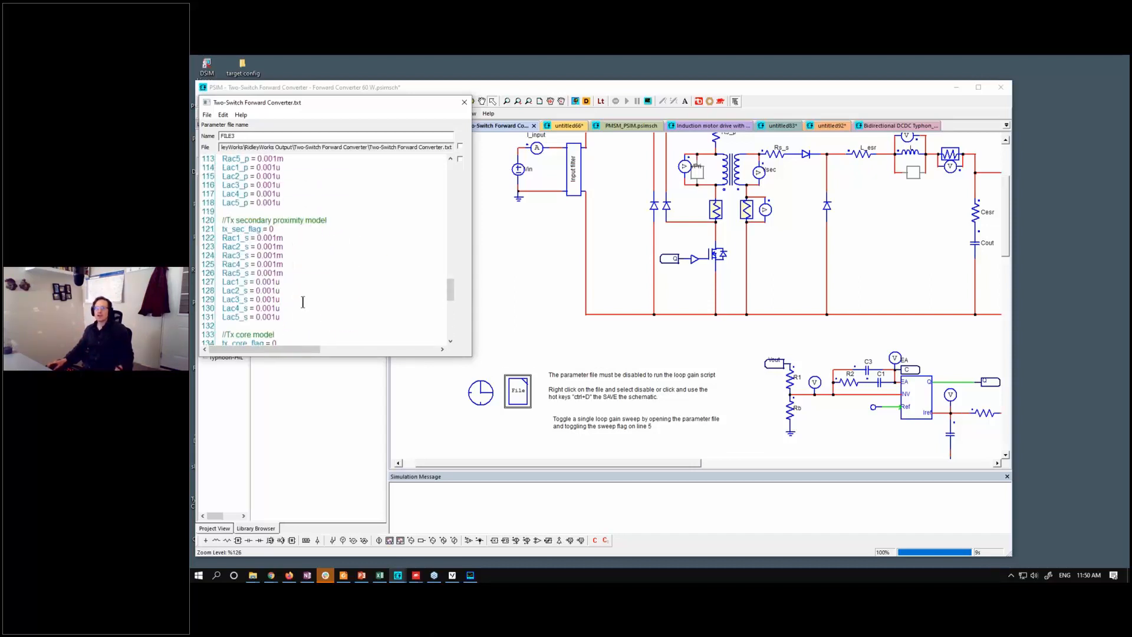
{"action": "scroll", "coordinate": [317, 273], "scroll_direction": "up", "scroll_amount": 3}
{"action": "scroll", "coordinate": [295, 272], "scroll_direction": "down", "scroll_amount": 4}
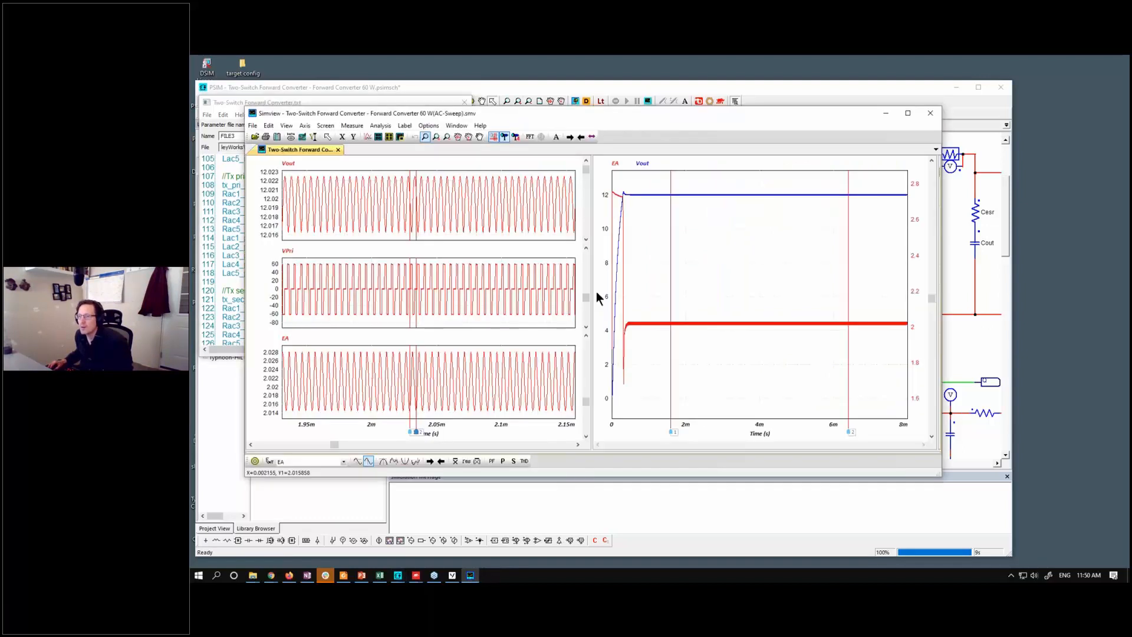
In Simview, zoom in on a few switching cycles of Vout, VPri and EA and measure between the cursors.
{"action": "left_click_drag", "start_coordinate": [438, 347], "coordinate": [473, 422]}
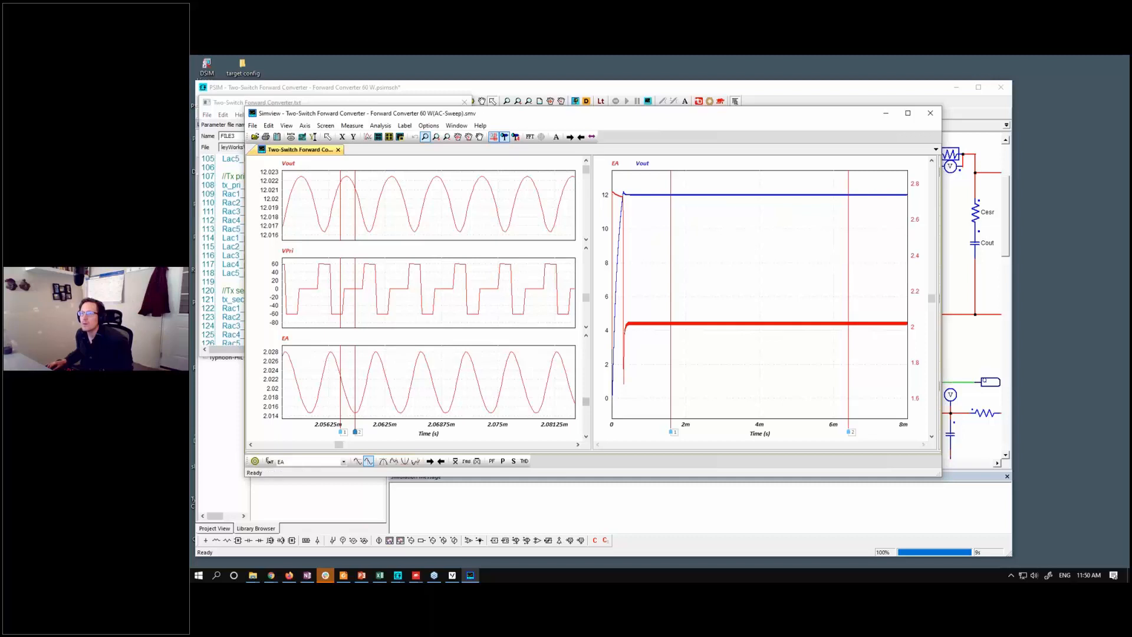
{"action": "left_click", "coordinate": [504, 136]}
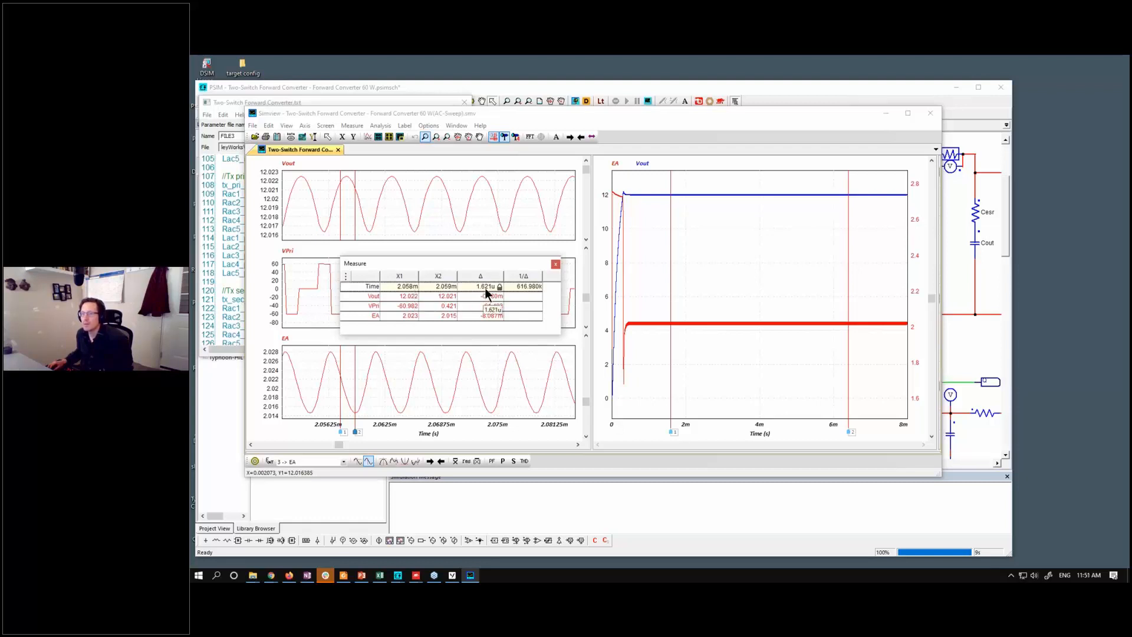
{"action": "left_click", "coordinate": [555, 265]}
Zoom further into the VPri waveform, measure the time between closely spaced cursors and move the readout over the second plot.
{"action": "left_click_drag", "start_coordinate": [343, 279], "coordinate": [361, 303]}
{"action": "left_click_drag", "start_coordinate": [493, 433], "coordinate": [381, 439]}
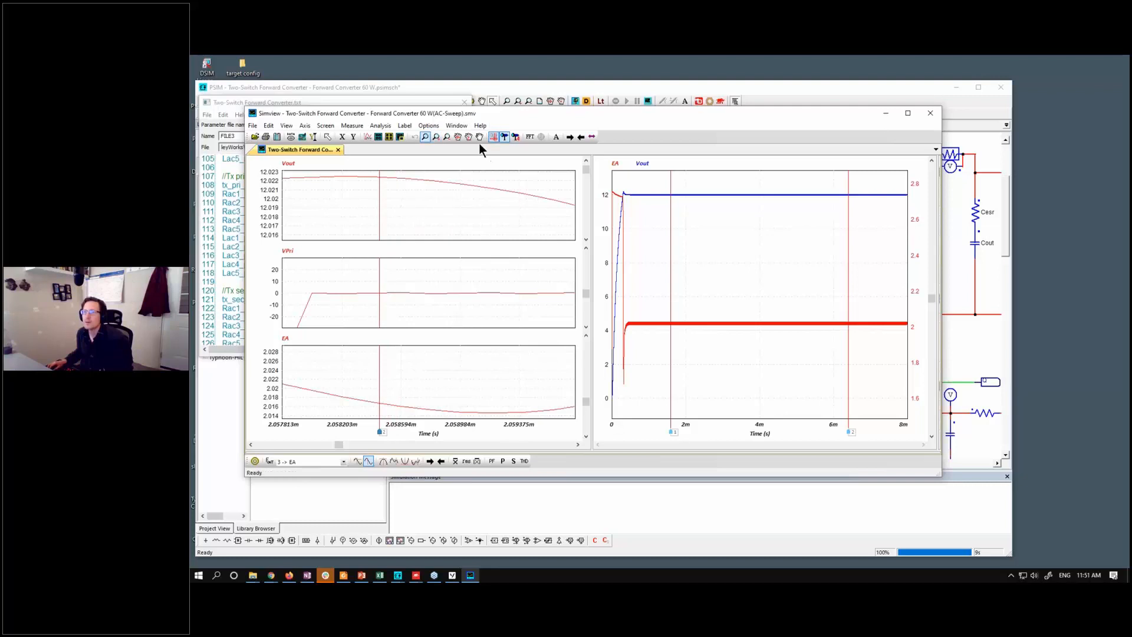
{"action": "left_click", "coordinate": [503, 138]}
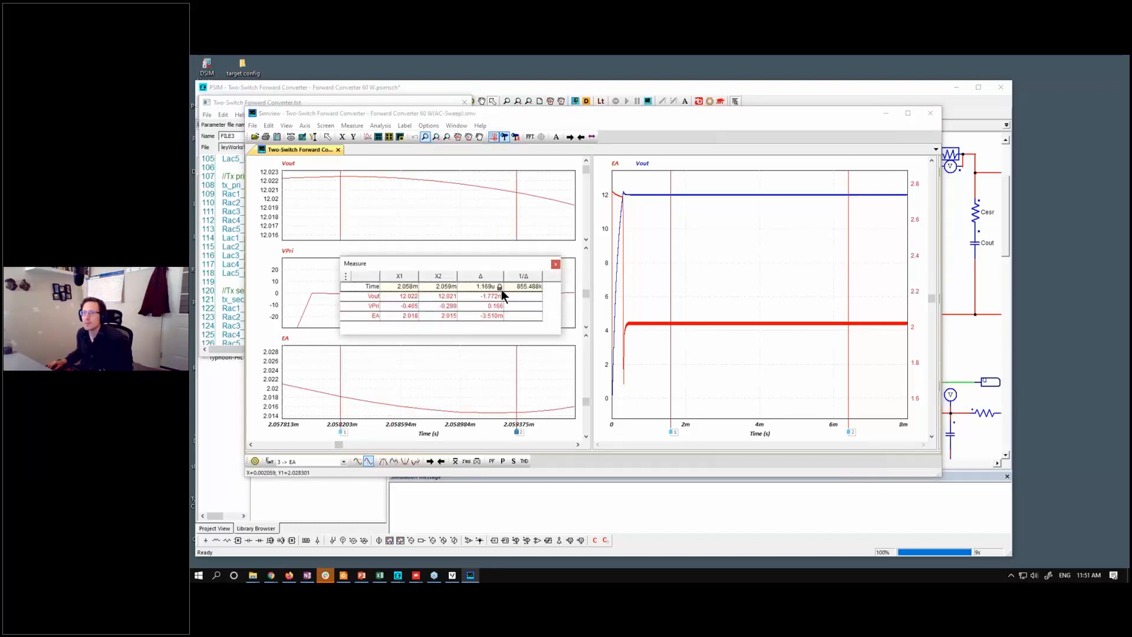
{"action": "left_click_drag", "start_coordinate": [517, 432], "coordinate": [353, 437]}
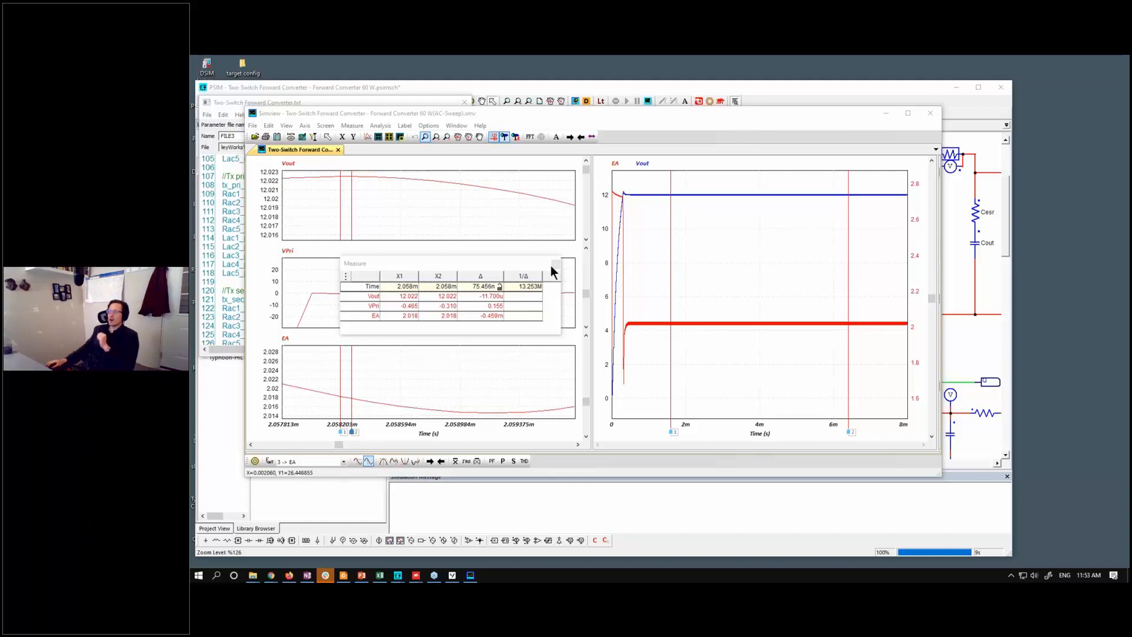
{"action": "left_click_drag", "start_coordinate": [530, 270], "coordinate": [801, 335]}
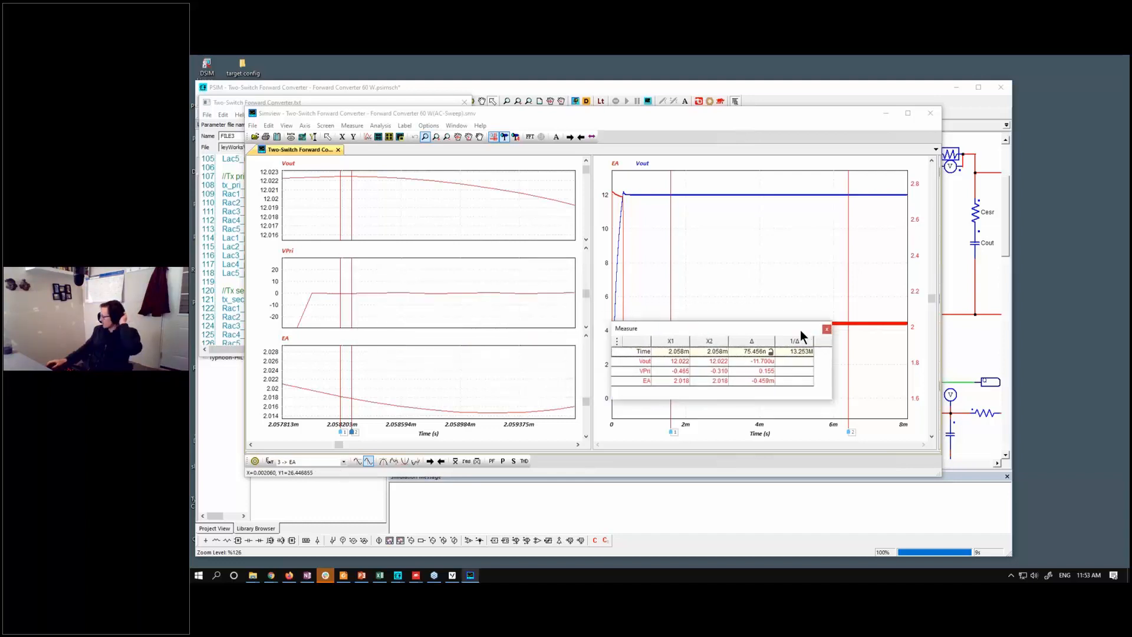